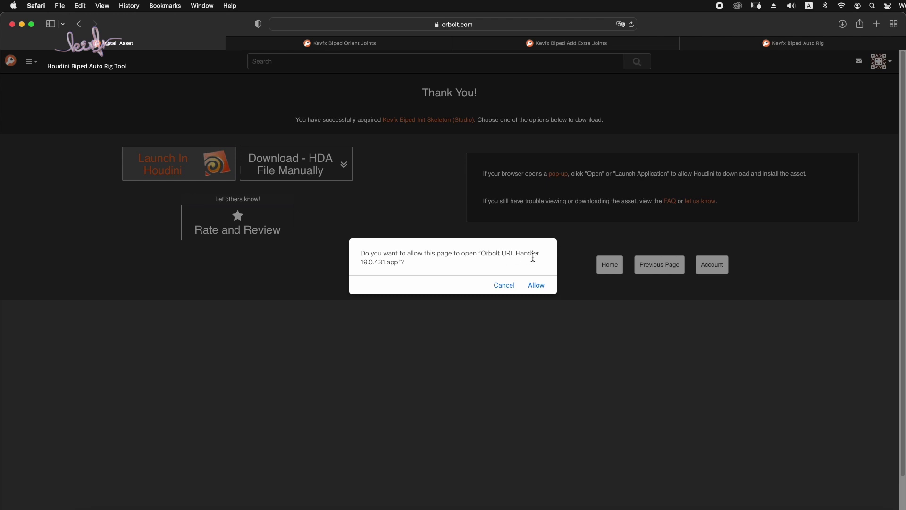
Allow the Kevfx Biped Init Skeleton asset to launch in Houdini's current session and check it in the Asset Browser
left_click(537, 285)
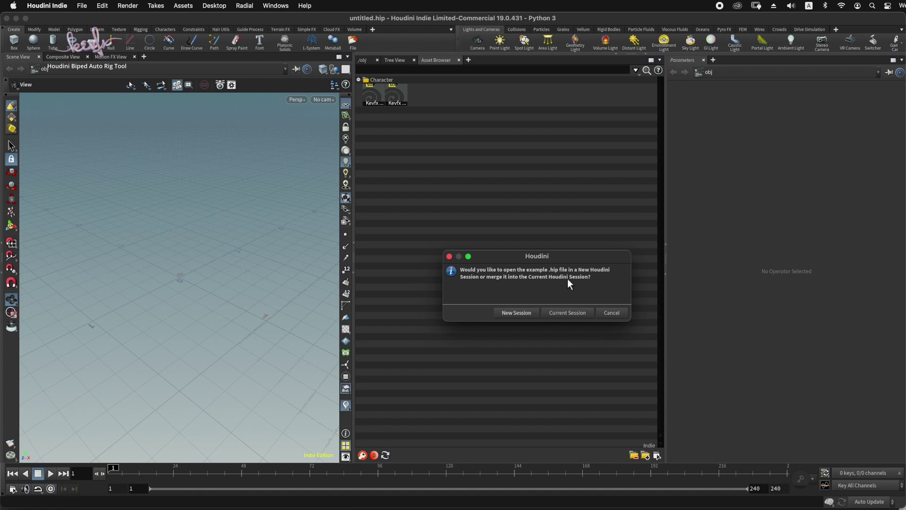
left_click(564, 313)
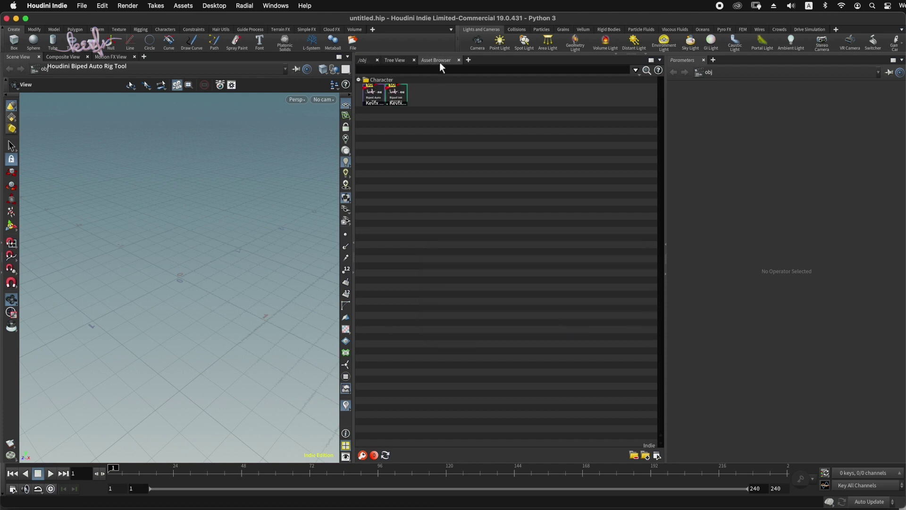
left_click(363, 61)
left_click(435, 60)
left_click(394, 89)
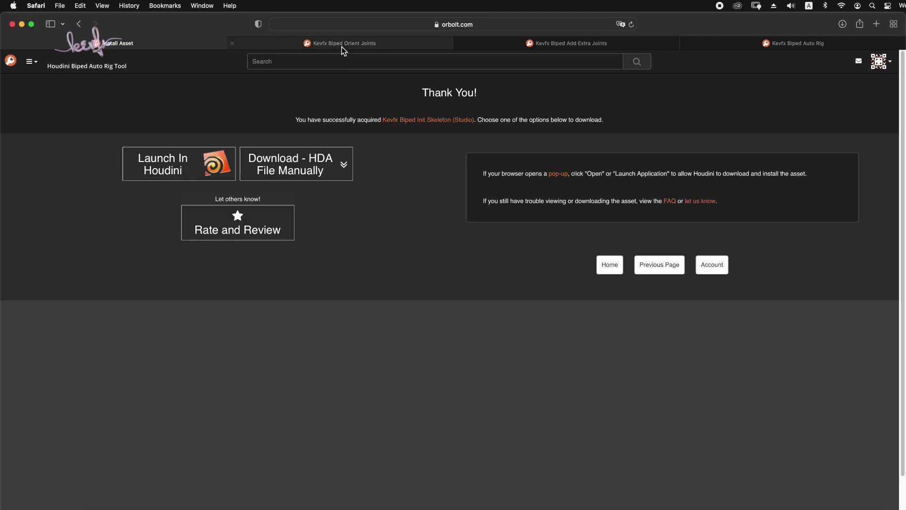
From Orbolt in Safari, get the free Kevfx Biped Orient Joints asset and launch it in Houdini's current session
left_click(341, 45)
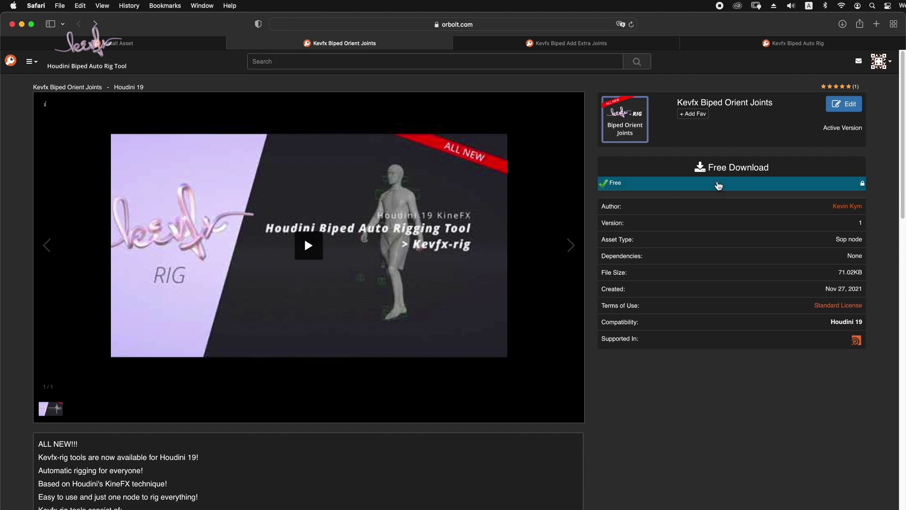
left_click(708, 187)
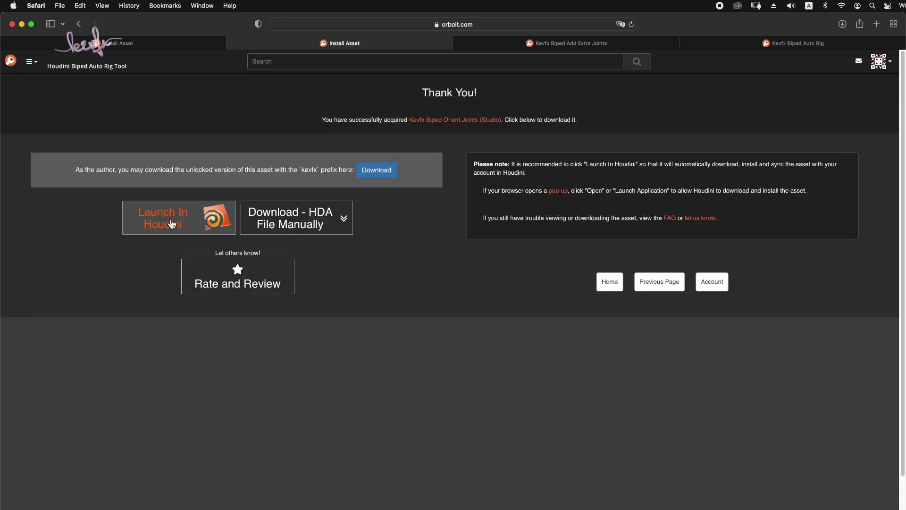
left_click(171, 223)
left_click(537, 286)
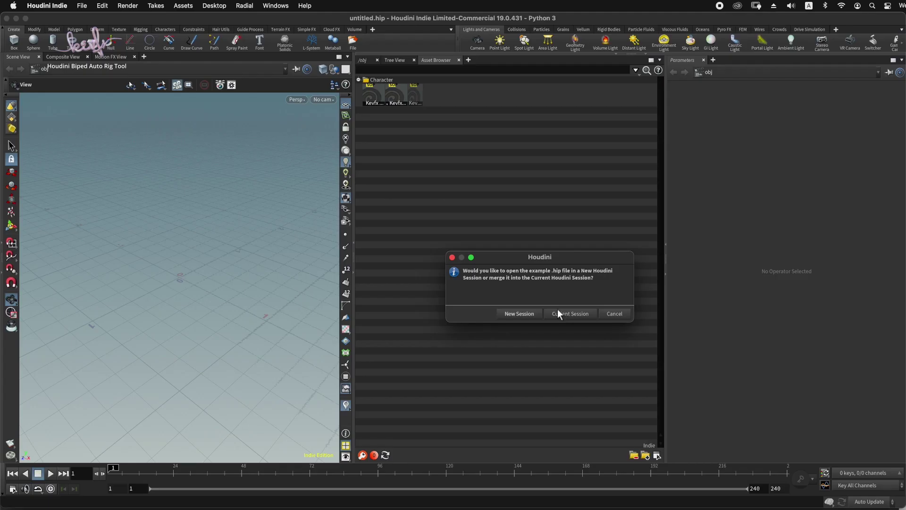
left_click(569, 313)
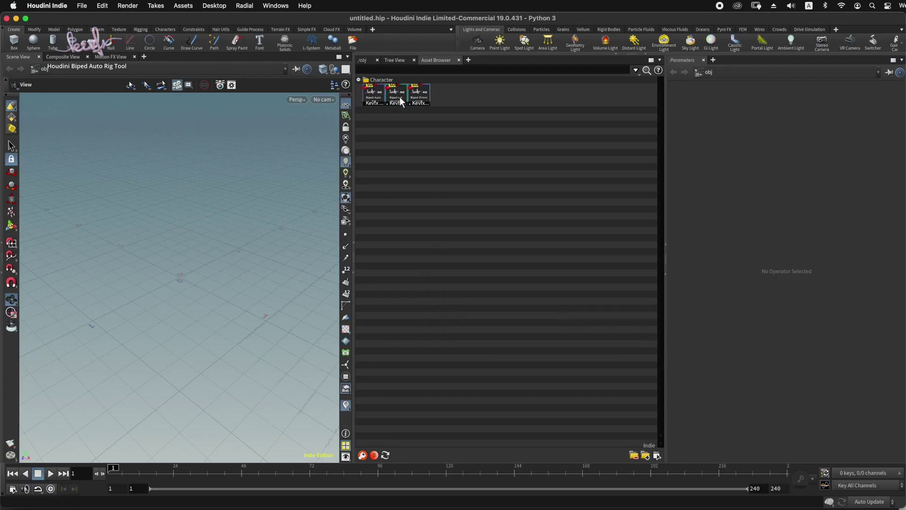
Switch back to Orbolt in Safari, get the free Kevfx Biped Add Extra Joints asset and launch it in Houdini's current session
key("super+Tab")
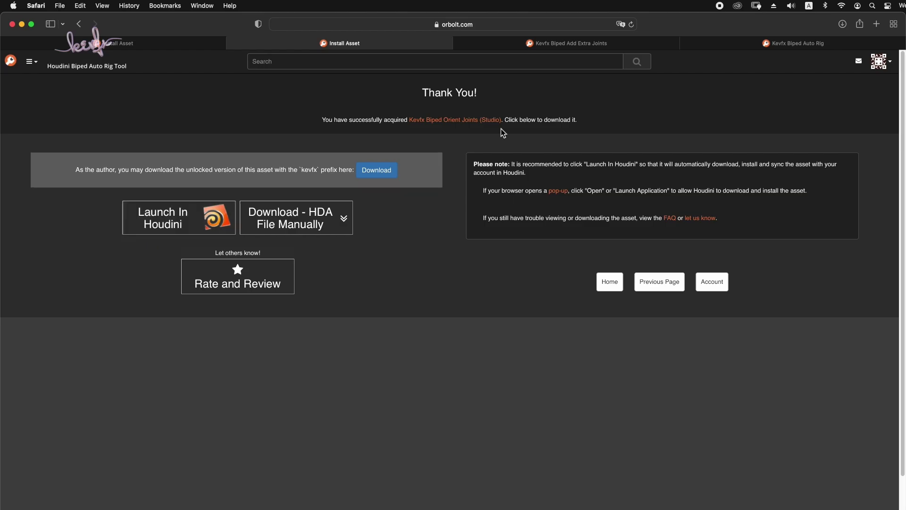
left_click(558, 45)
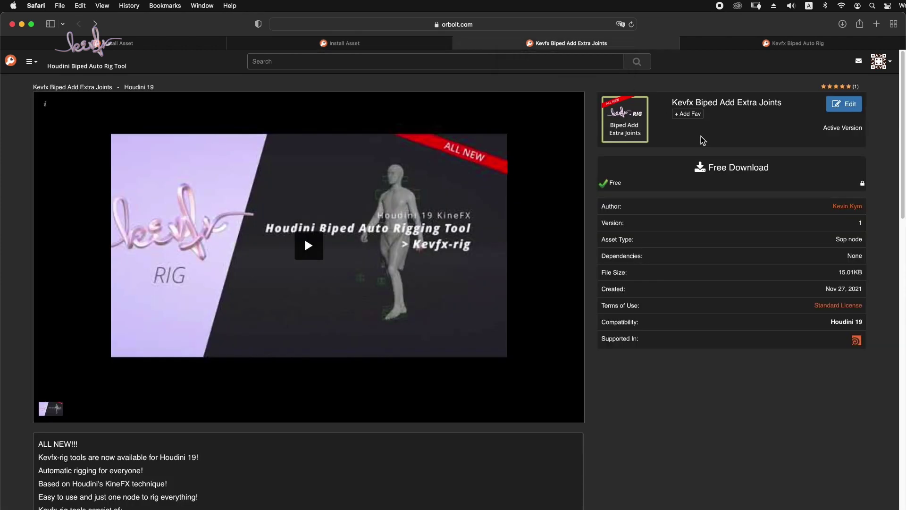
left_click(712, 184)
left_click(166, 223)
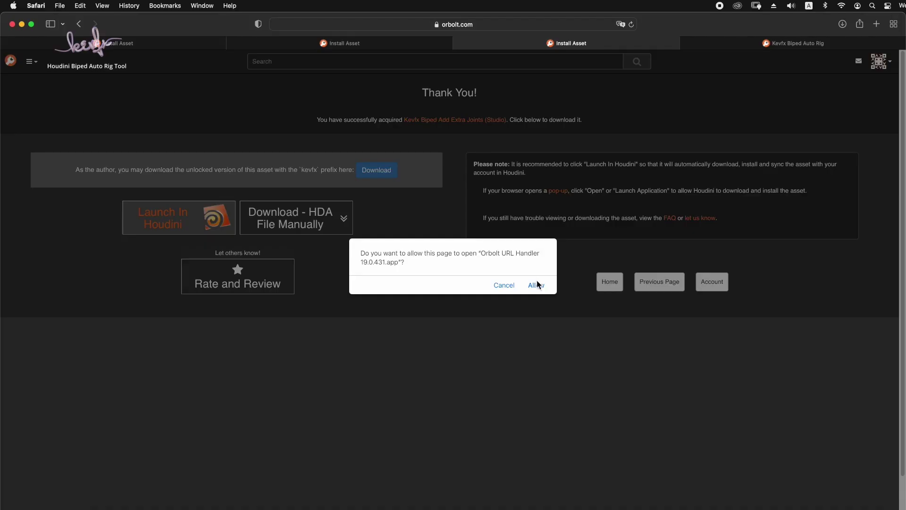
left_click(538, 285)
left_click(562, 312)
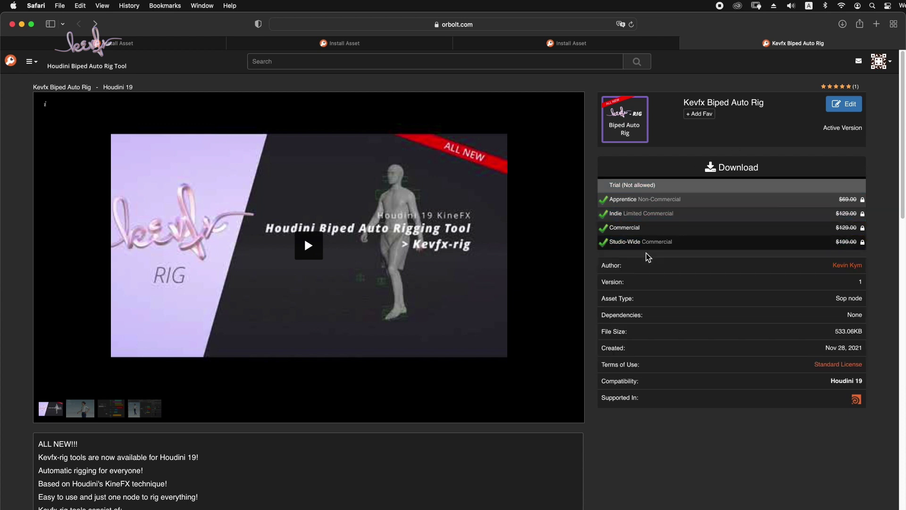
Get the Indie (Limited Commercial) version of Kevfx Biped Auto Rig on Orbolt and launch it in Houdini's current session
mouse_move(639, 219)
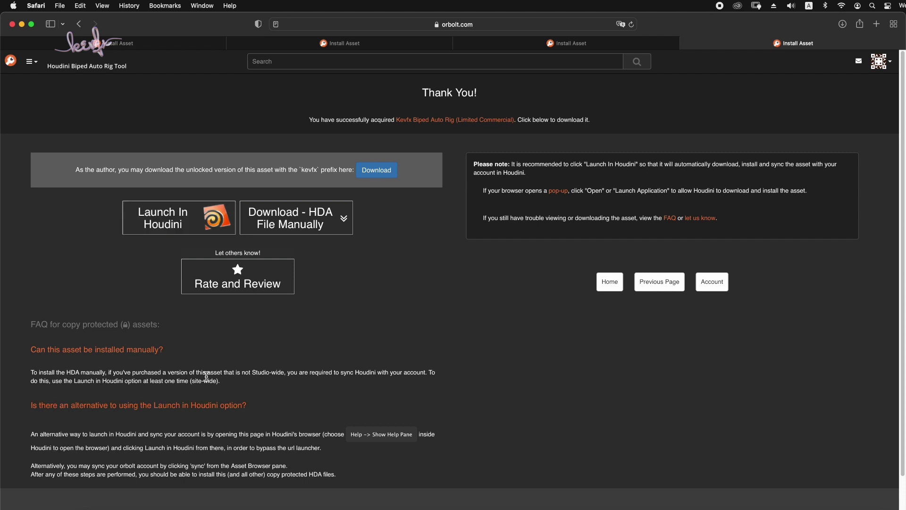
scroll(206, 375, "down", 2)
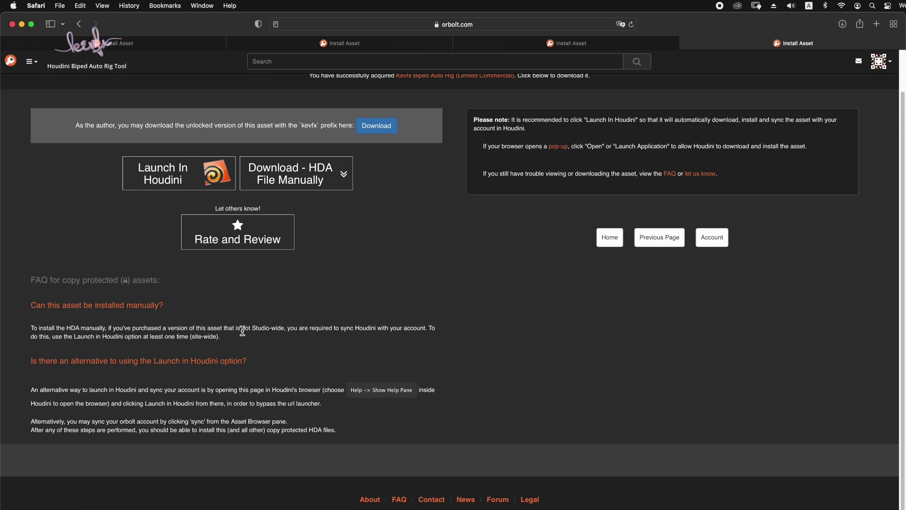
scroll(243, 330, "up", 2)
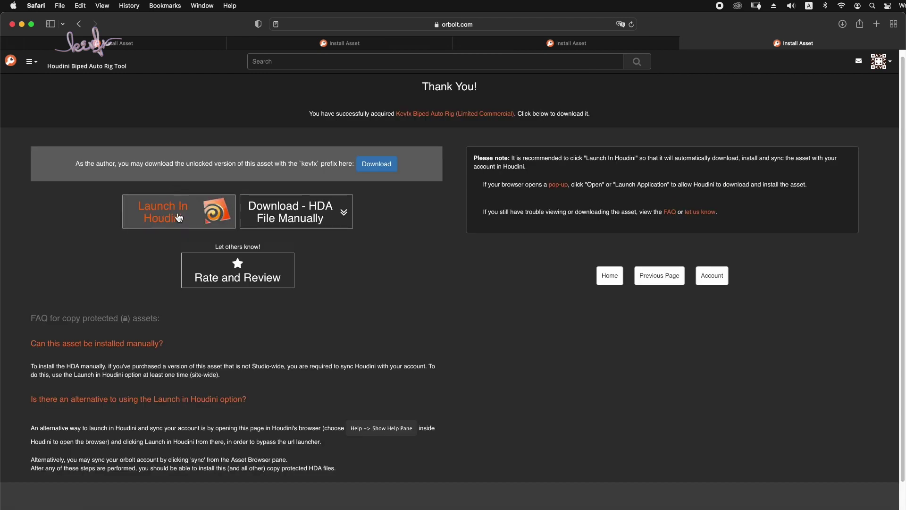
left_click(178, 217)
left_click(538, 286)
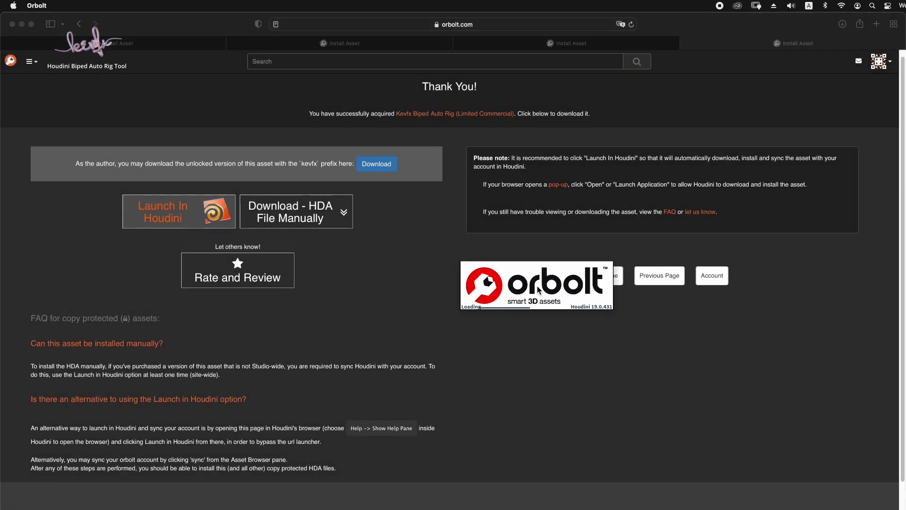
left_click(564, 313)
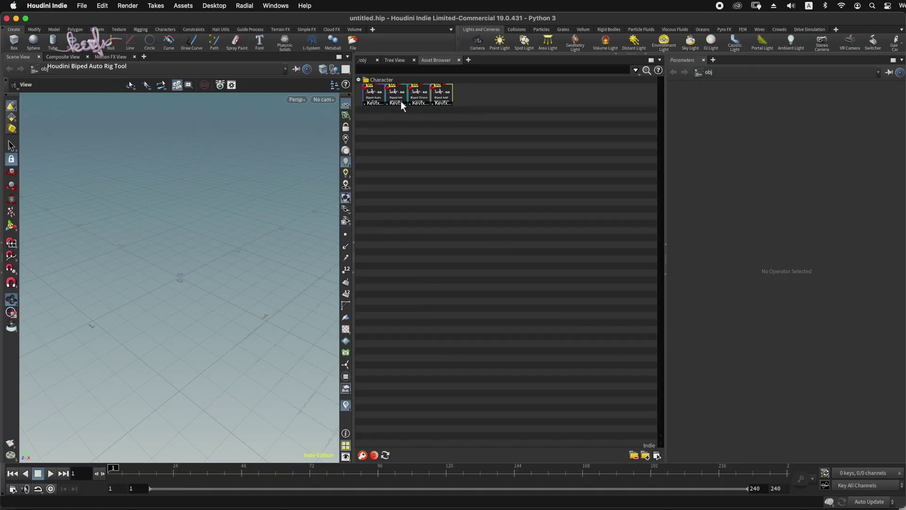
Create a Geometry node in the obj network and rename it auto_rig_demo
left_click(364, 59)
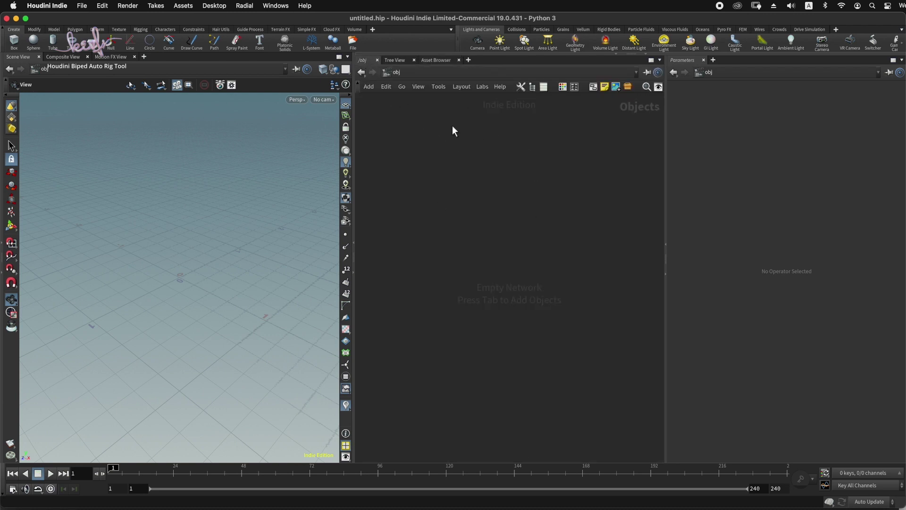
key("Tab")
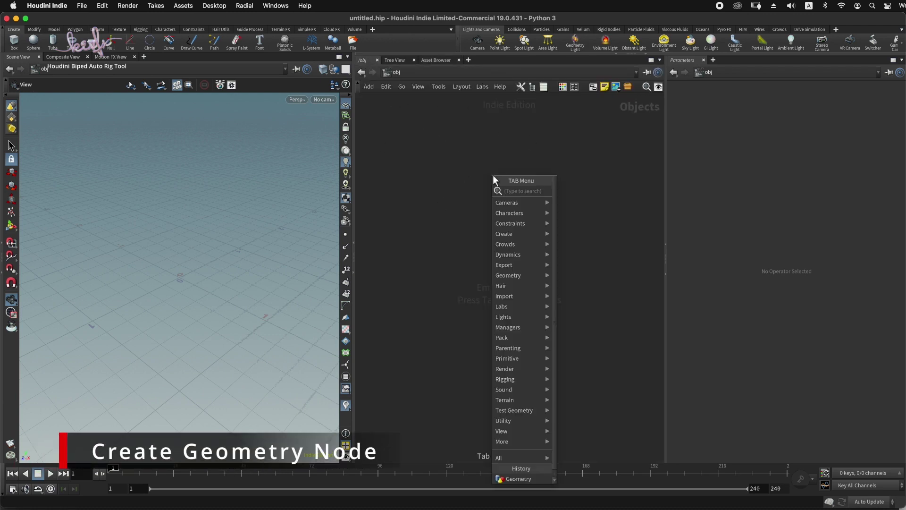
type("geo")
key("Return")
left_click(492, 175)
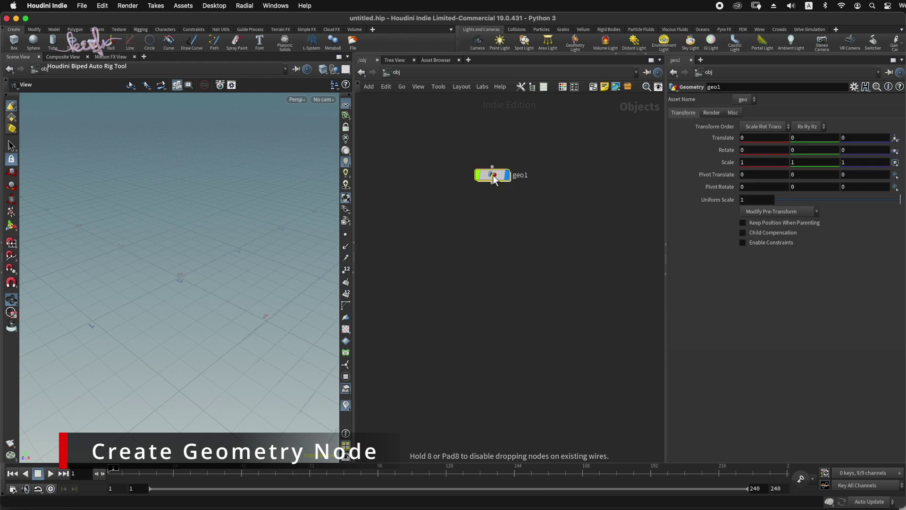
double_click(519, 175)
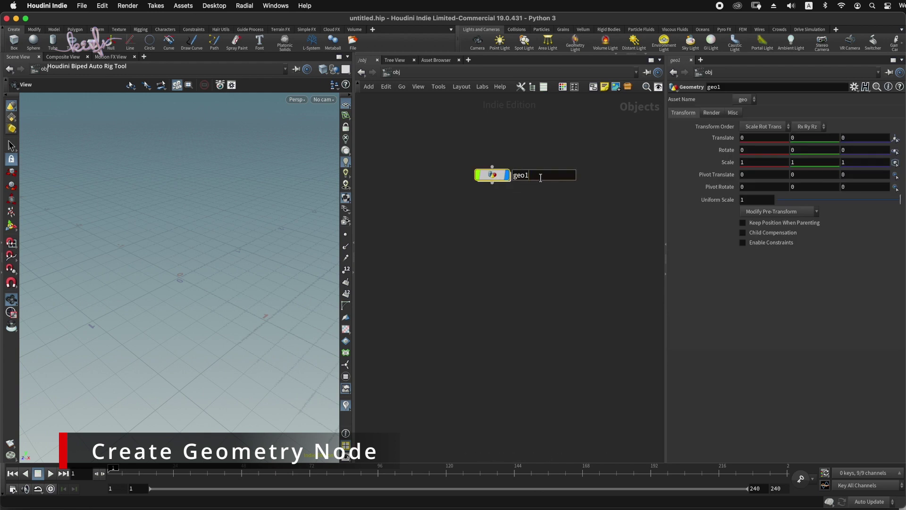
type("auto_rig_demo")
key("Return")
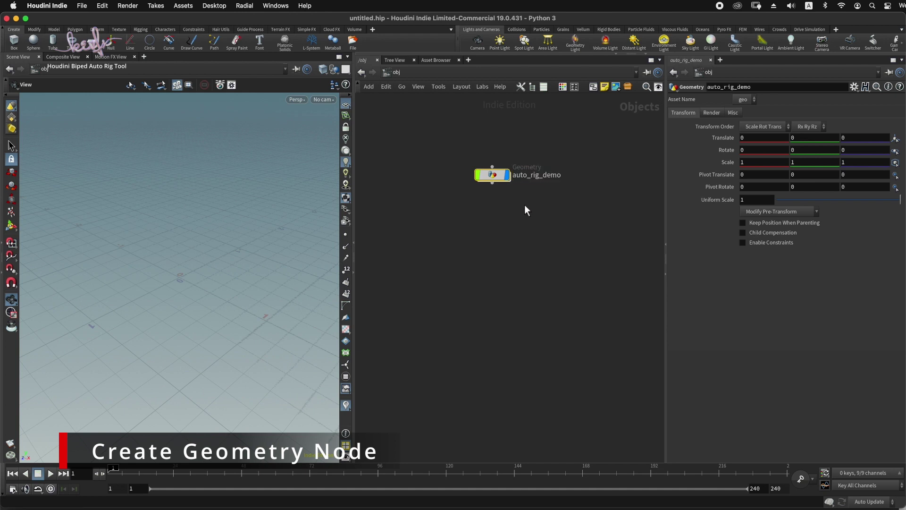
Add a Kevfx Biped Init Skeleton node inside the auto_rig_demo geometry network
double_click(494, 176)
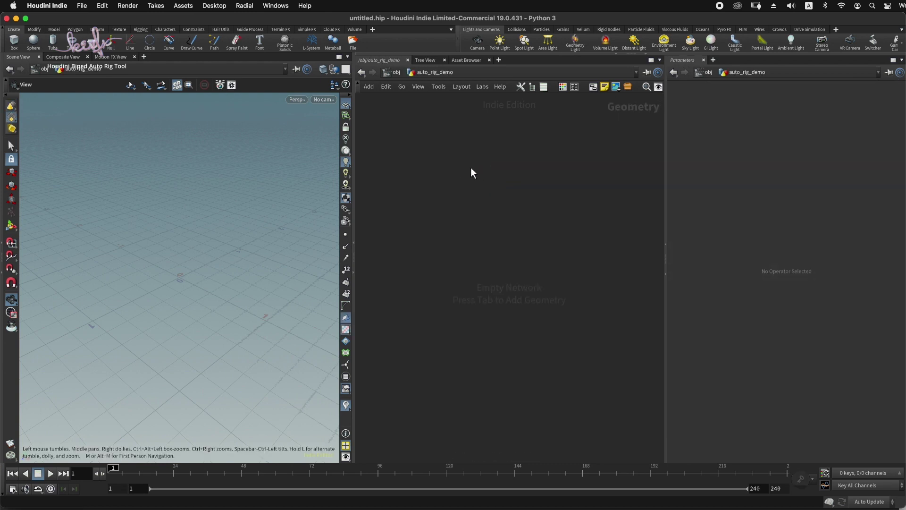
key("Tab")
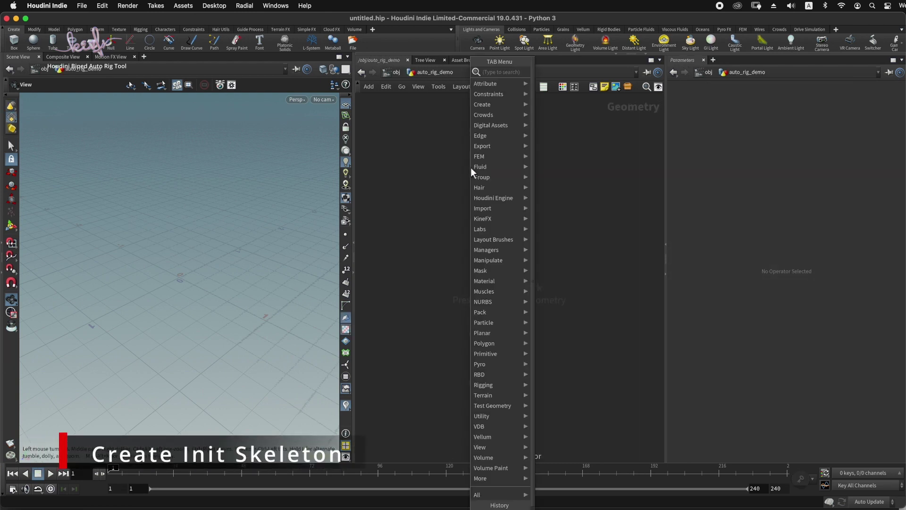
type("kevfx")
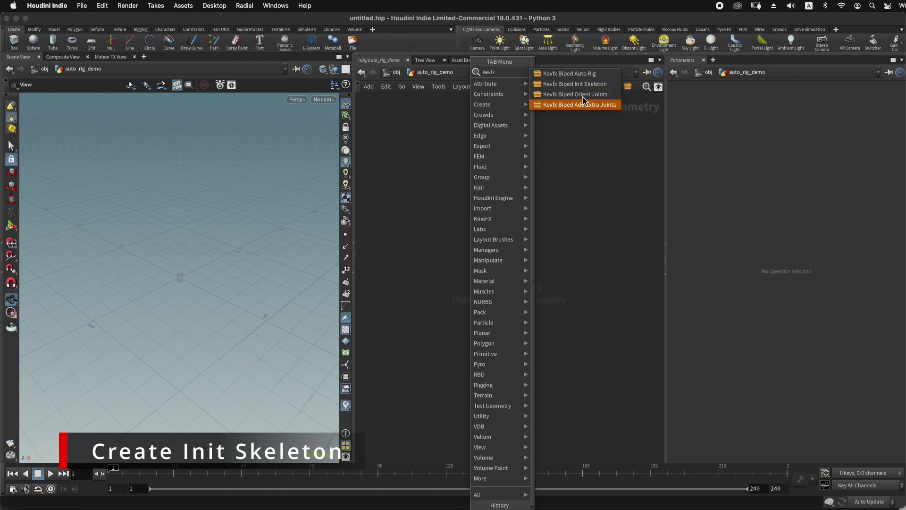
left_click(578, 86)
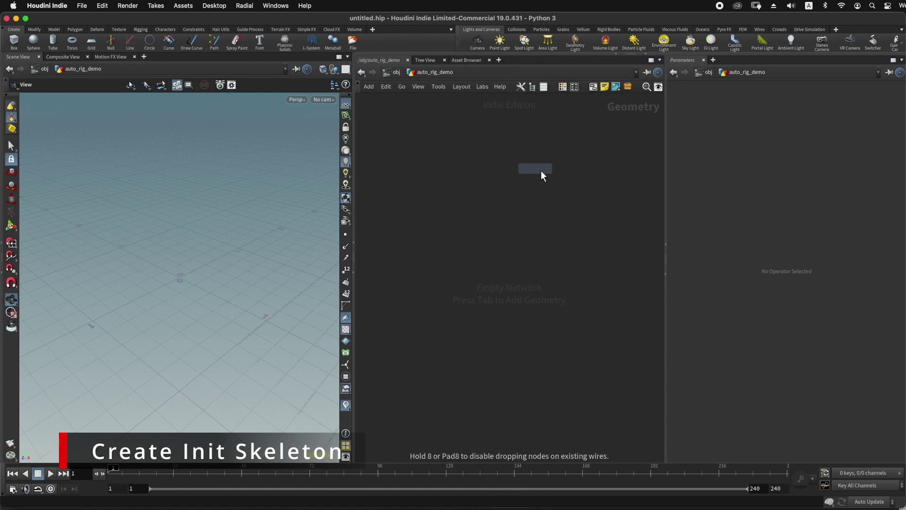
left_click(573, 164)
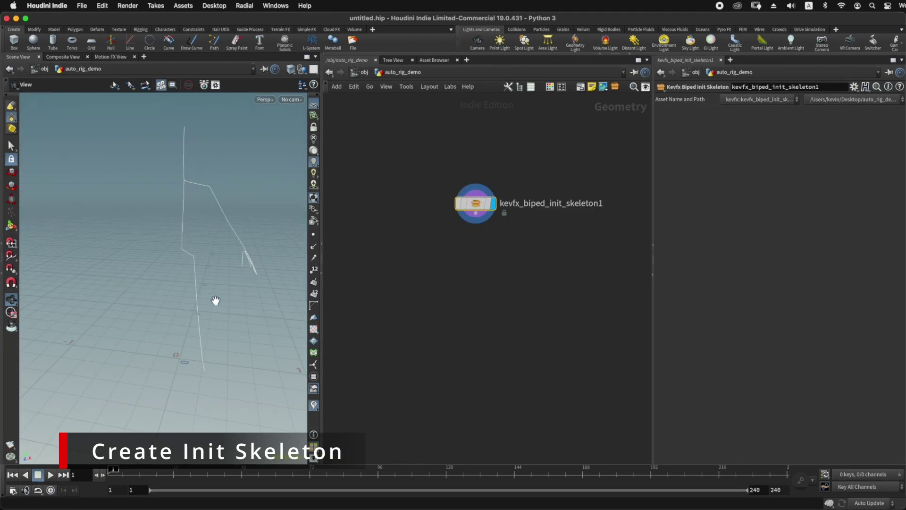
Inspect the skeleton, then turn on visualization of the name point attribute from the init skeleton node's info
mouse_move(231, 286)
left_mouse_down()
mouse_move(200, 281)
mouse_move(223, 279)
left_mouse_up()
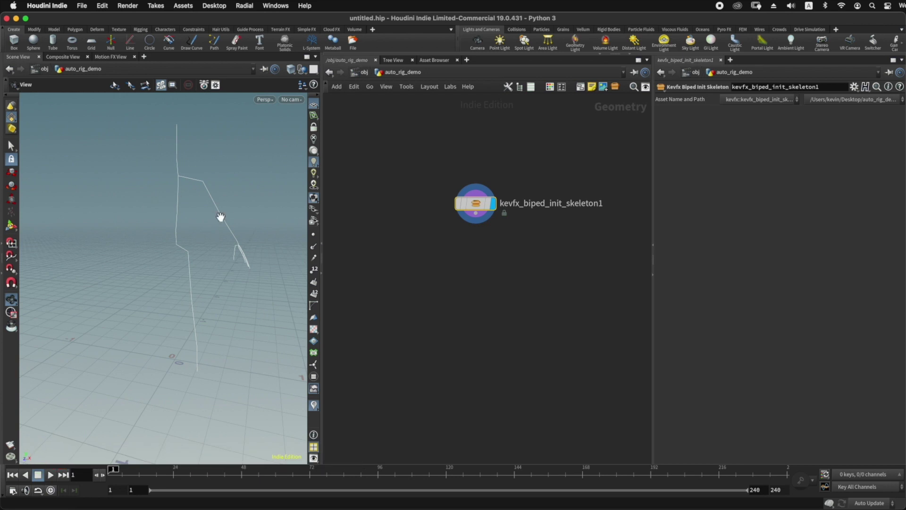
left_click_drag(220, 217, 223, 220)
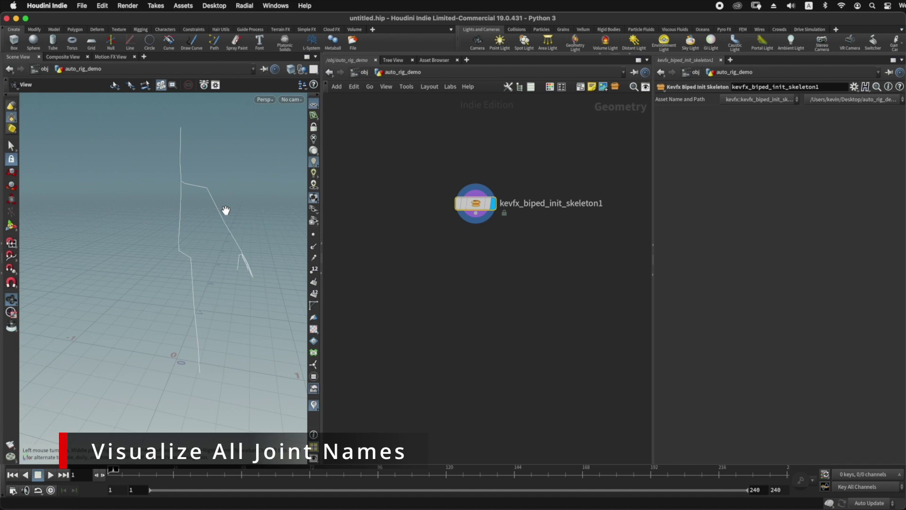
left_click_drag(226, 211, 182, 198)
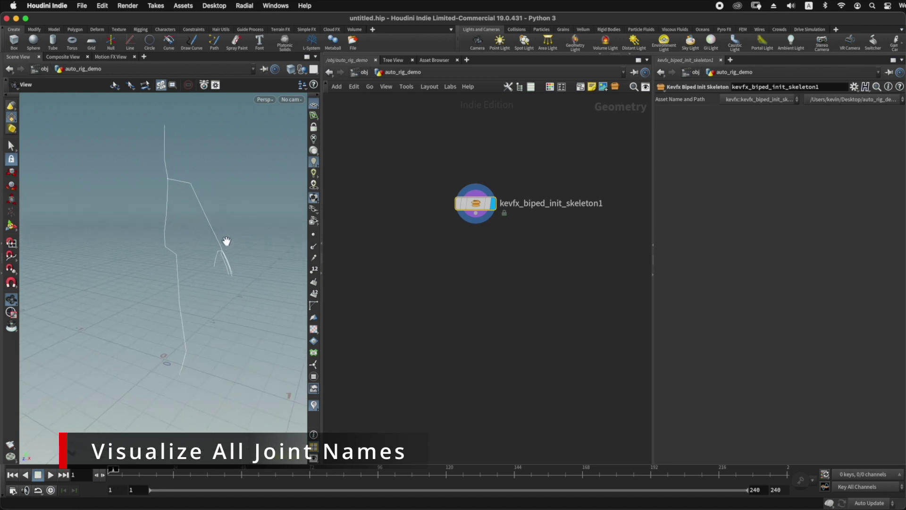
mouse_move(480, 207)
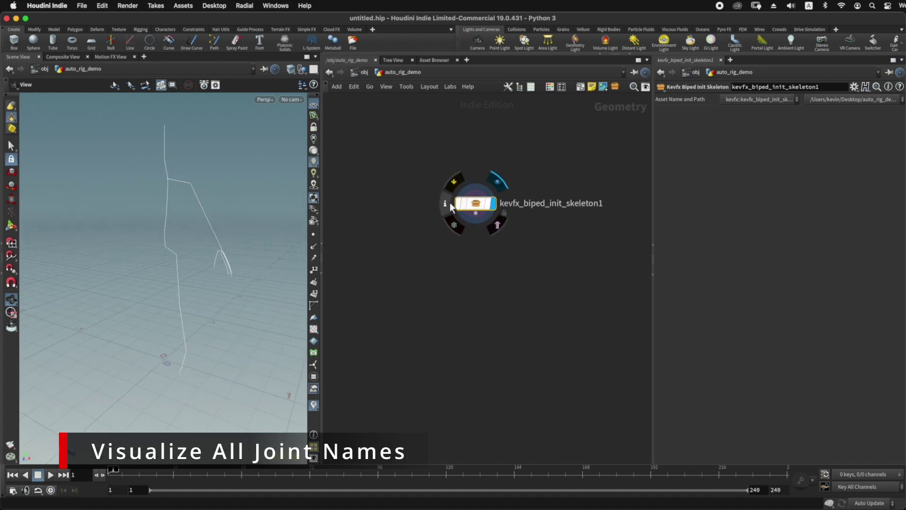
left_click(446, 203)
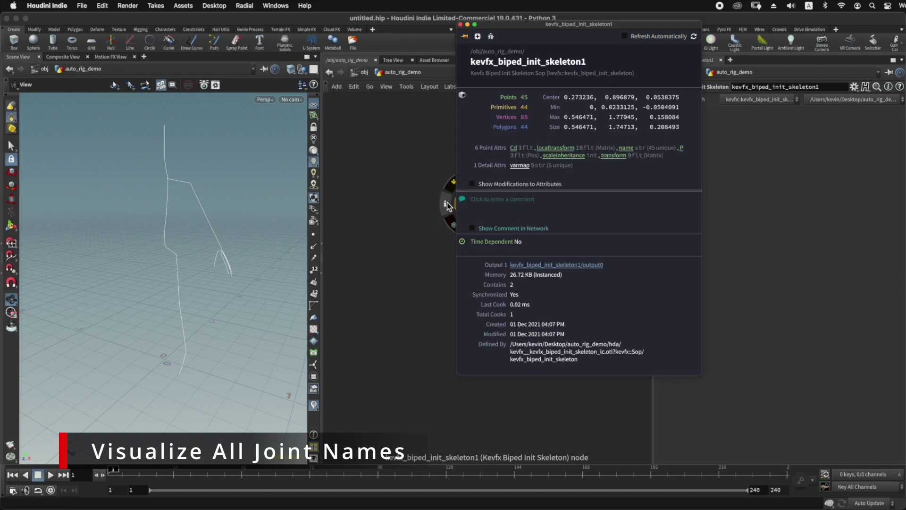
left_click(627, 148)
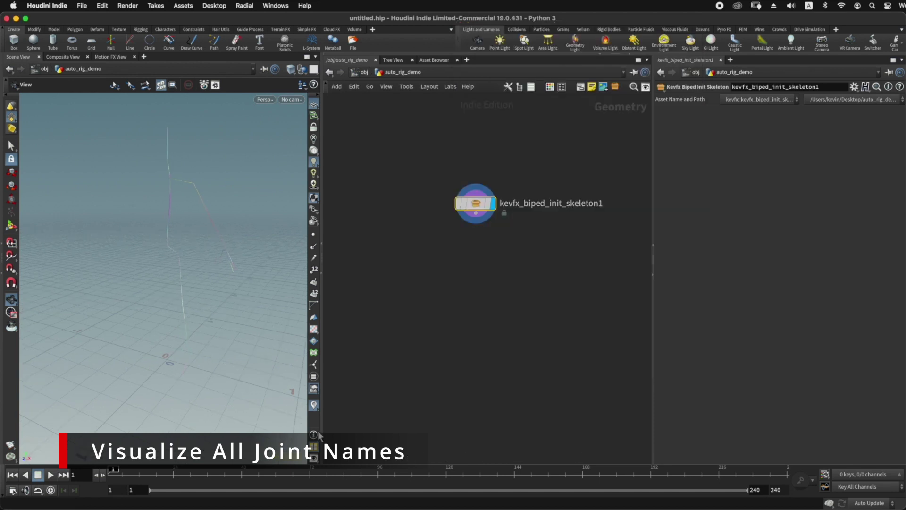
Edit the scene's name visualizer and set its type to Marker to label the joints in the viewport
left_click(314, 406)
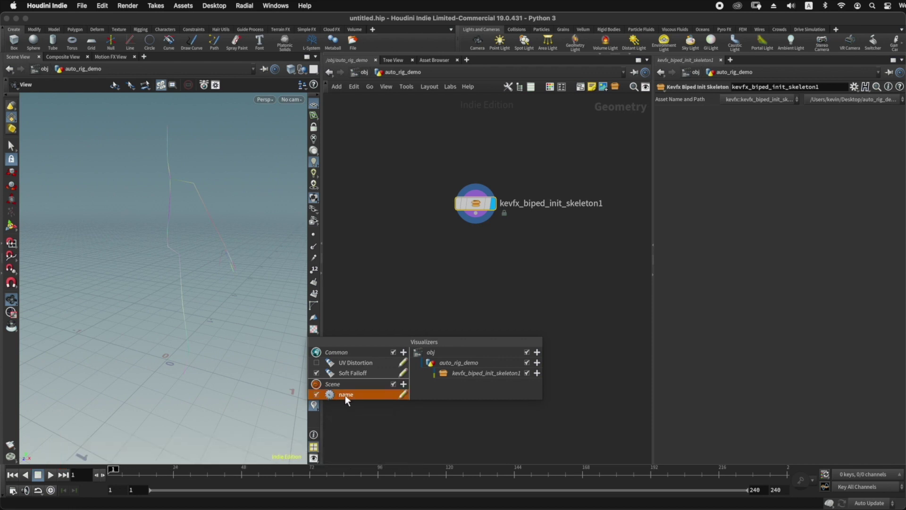
left_click(405, 395)
left_click(465, 218)
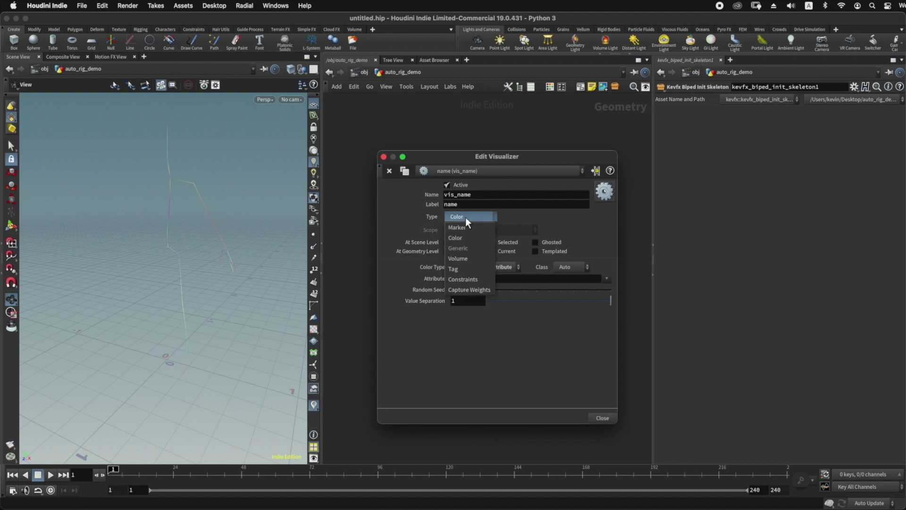
left_click(465, 227)
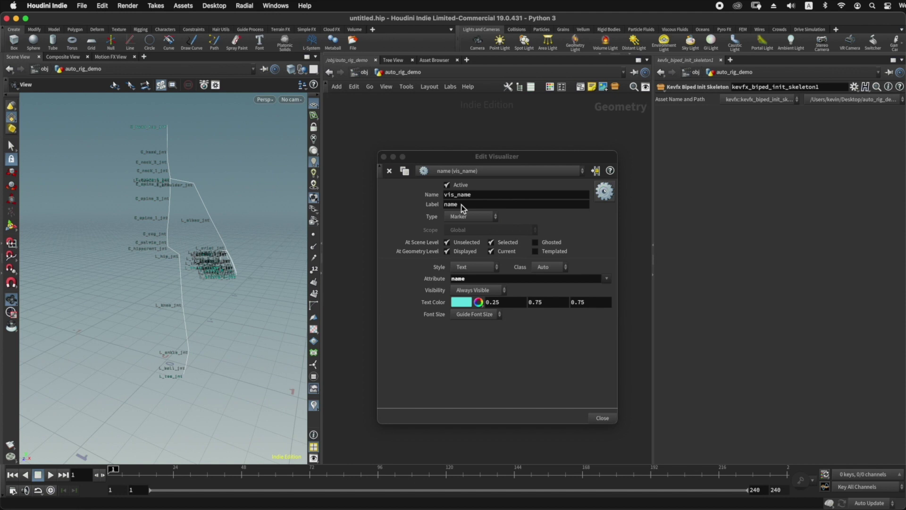
Close the visualizer settings and set the viewport's guide font to Large in the display options
left_click(602, 417)
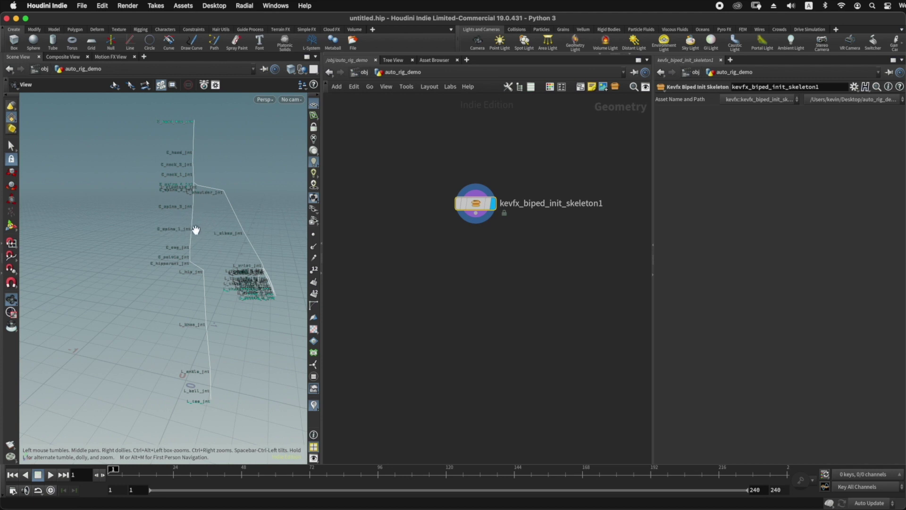
key("d")
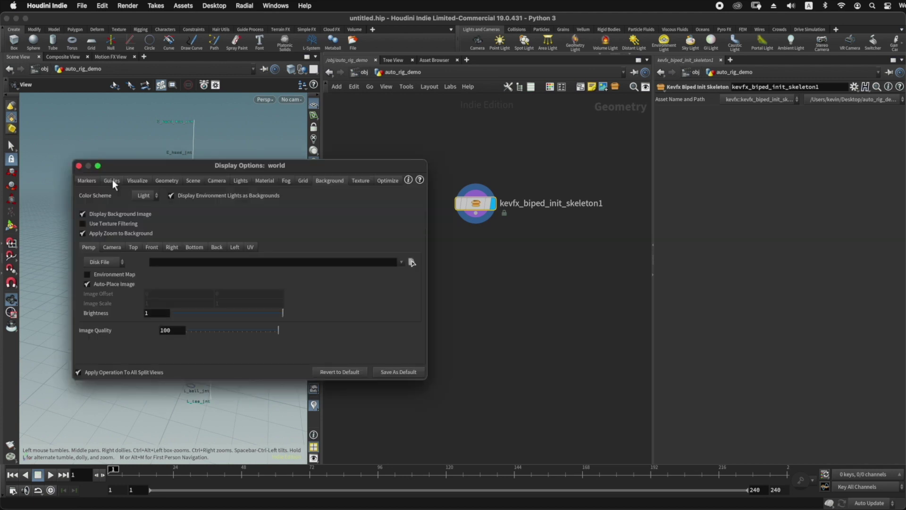
left_click(112, 180)
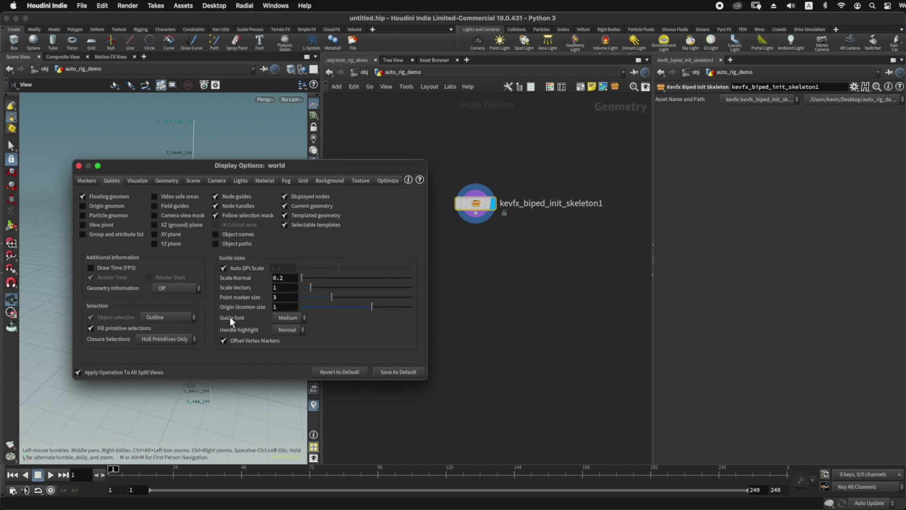
left_click(291, 318)
left_click(285, 360)
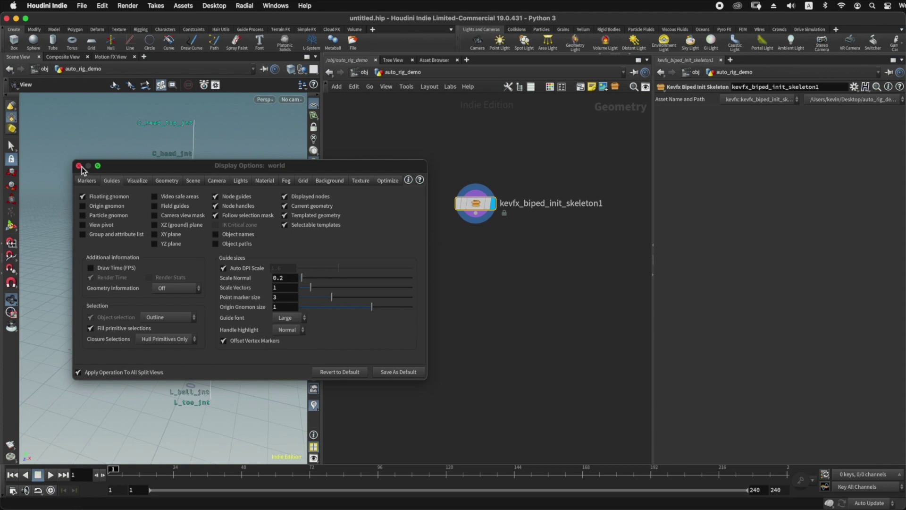
left_click(80, 165)
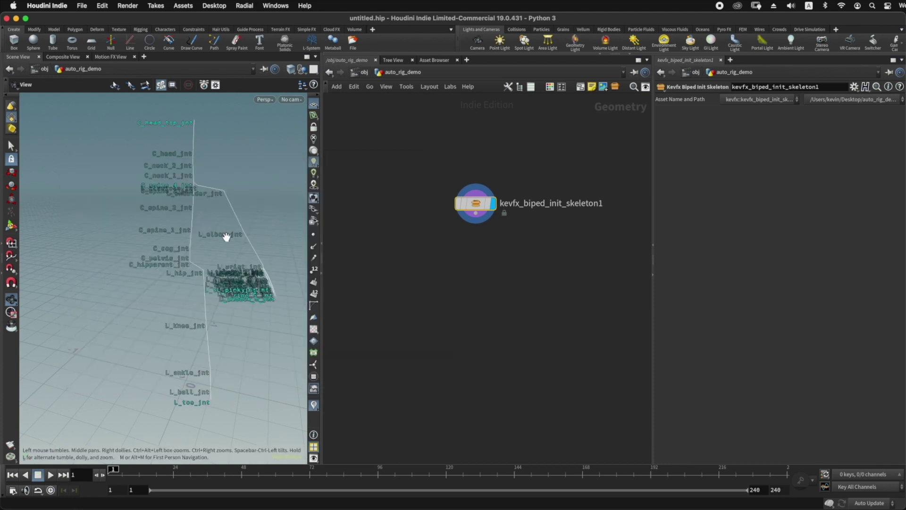
Examine the labelled joints of the skeleton from the head and spine down the leg to the ankle
middle_click_drag(213, 239, 186, 238)
right_click_drag(186, 239, 147, 243)
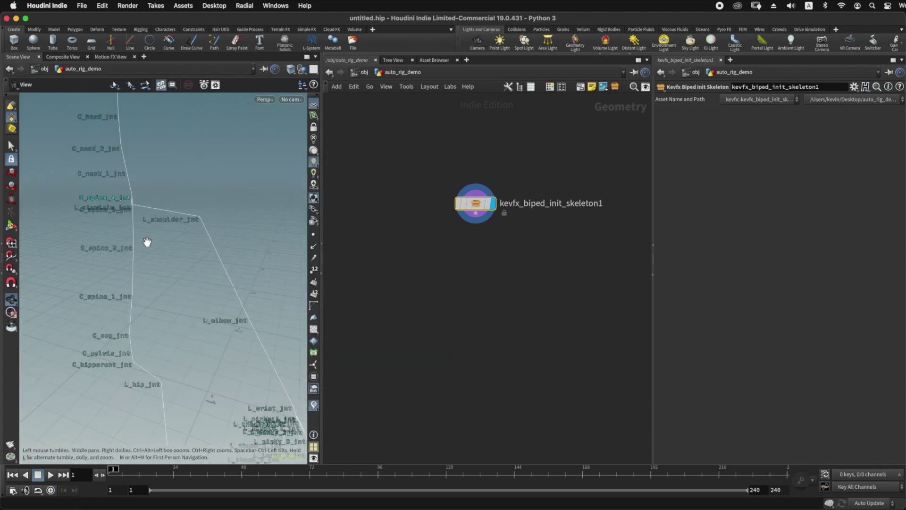
middle_click_drag(186, 255, 208, 302)
left_click_drag(208, 302, 157, 215)
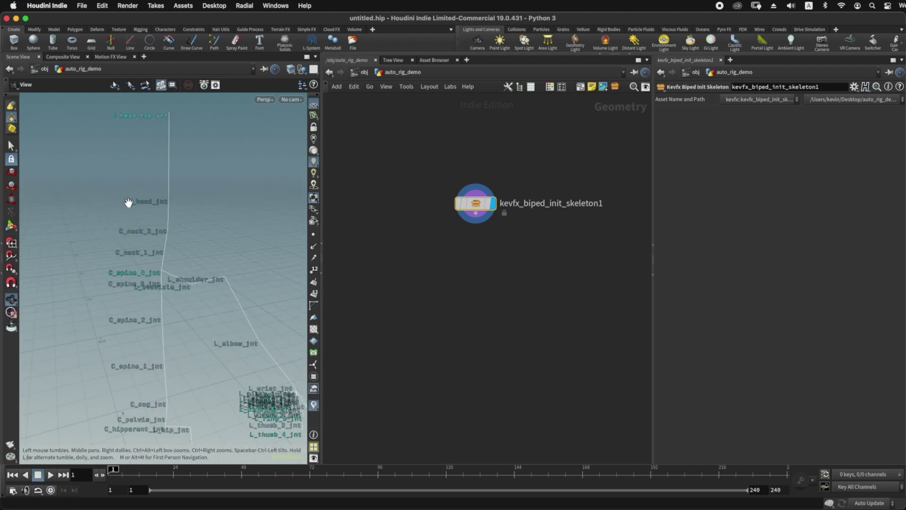
middle_click_drag(178, 240, 171, 188)
middle_click_drag(159, 274, 158, 220)
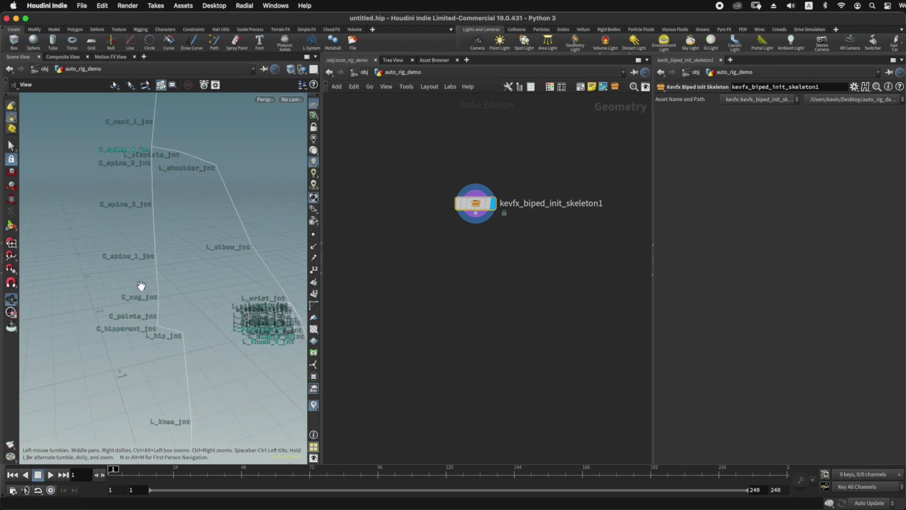
left_click_drag(146, 283, 137, 274)
middle_click_drag(148, 296, 125, 192)
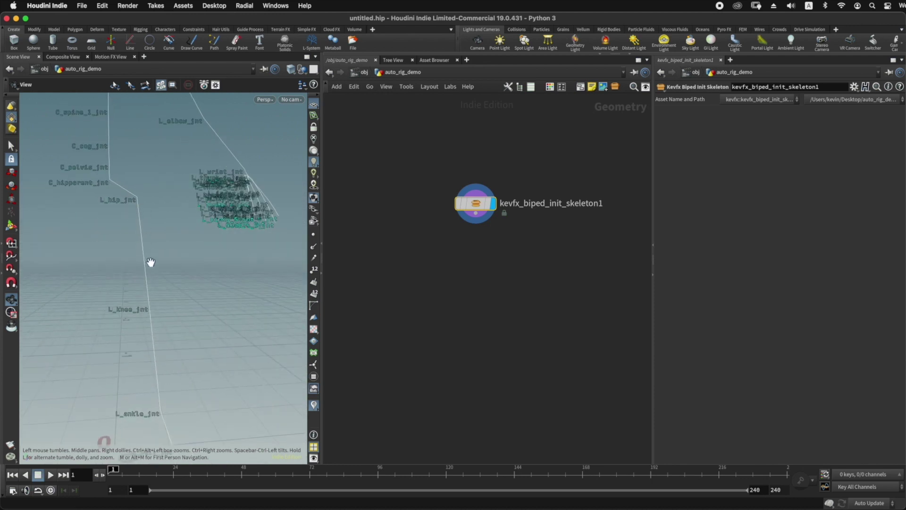
middle_click_drag(166, 309, 157, 260)
middle_click_drag(143, 184, 124, 339)
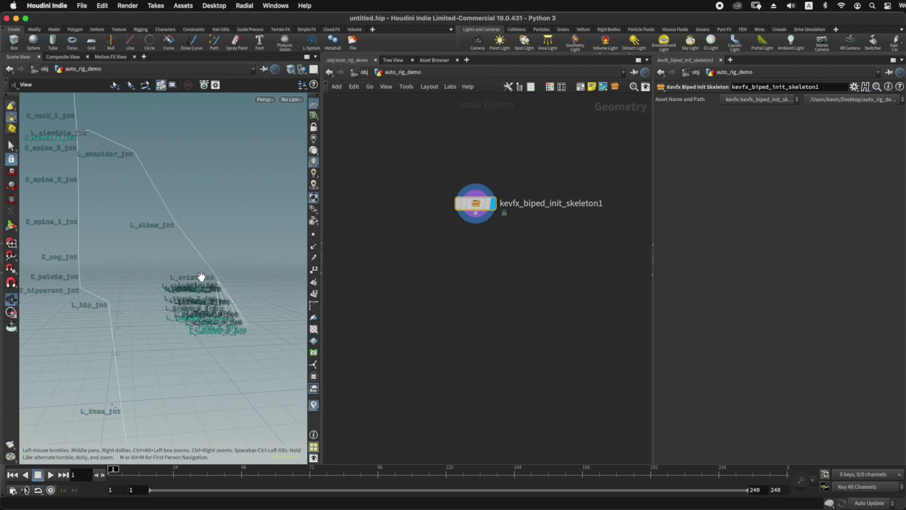
Check the hand joints, then turn off the scene's name visualizer to hide the joint labels
mouse_move(201, 276)
left_mouse_down()
mouse_move(167, 277)
mouse_move(135, 334)
mouse_move(190, 287)
left_mouse_up()
scroll(165, 336, "up", 10)
scroll(165, 336, "down", 10)
scroll(202, 271, "down", 3)
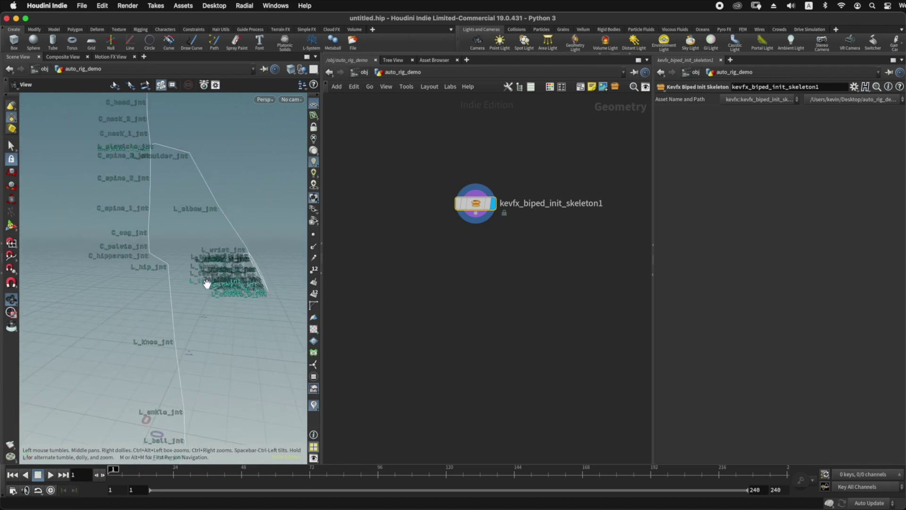
left_click(314, 405)
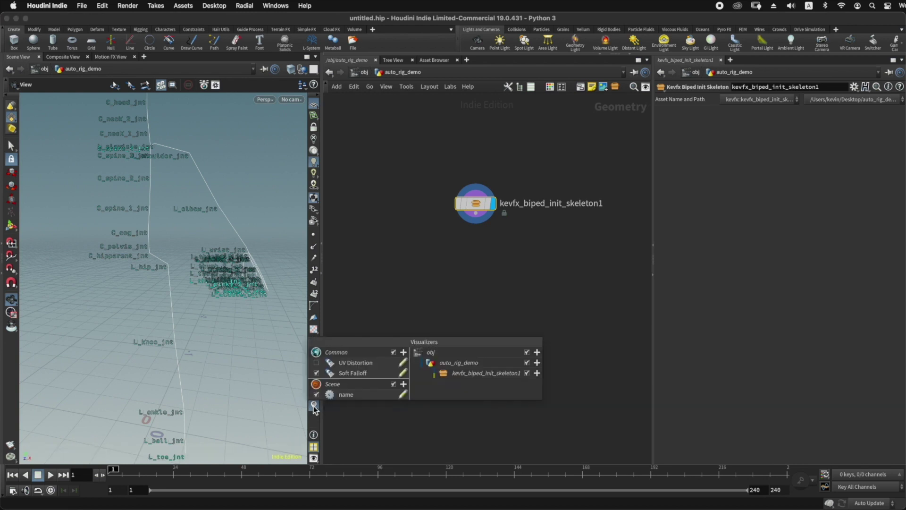
left_click(317, 395)
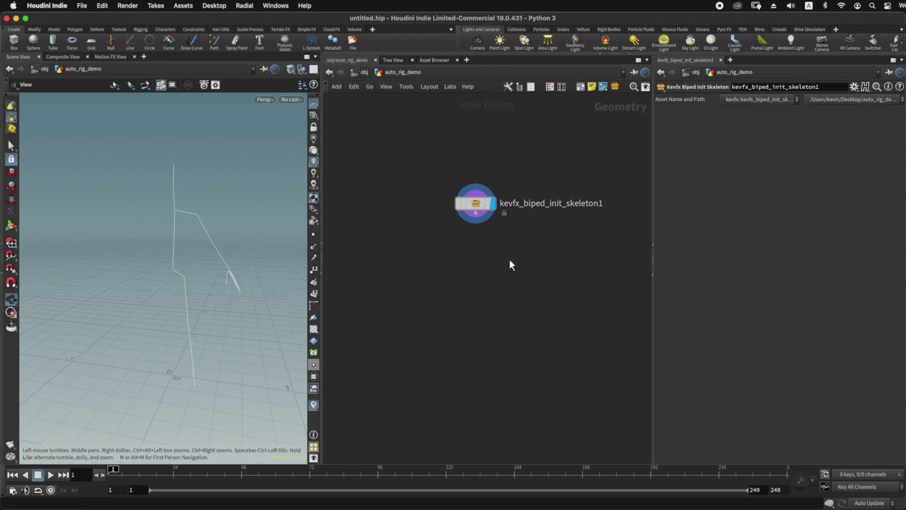
Add a File node beside the init skeleton node in the auto_rig_demo network
key("Tab")
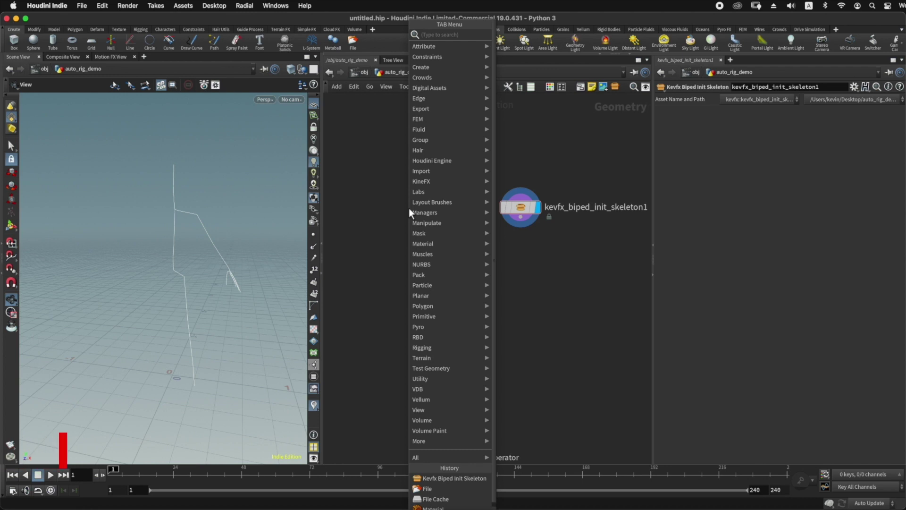
type("file")
key("Return")
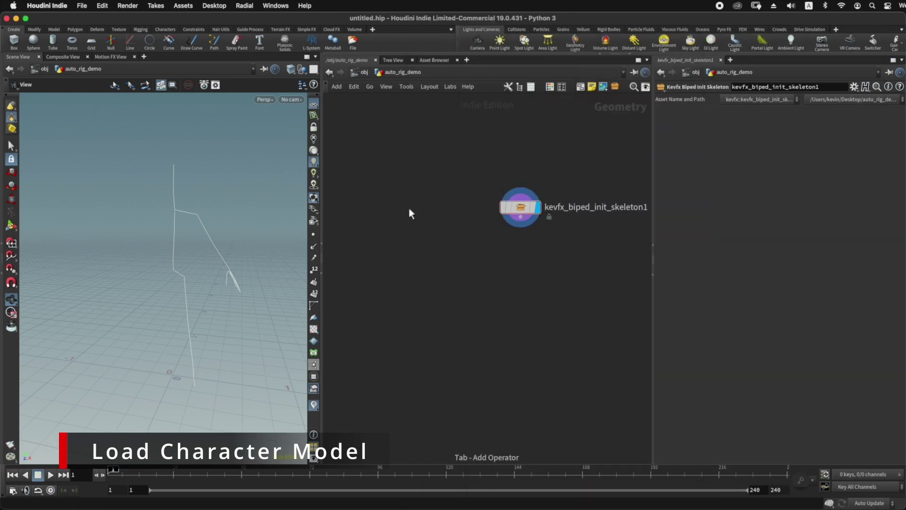
left_click(397, 204)
Load ch22_geo_v1.bgeo.sc from the auto_rig_demo/geo folder as the File node's geometry file
left_click(896, 125)
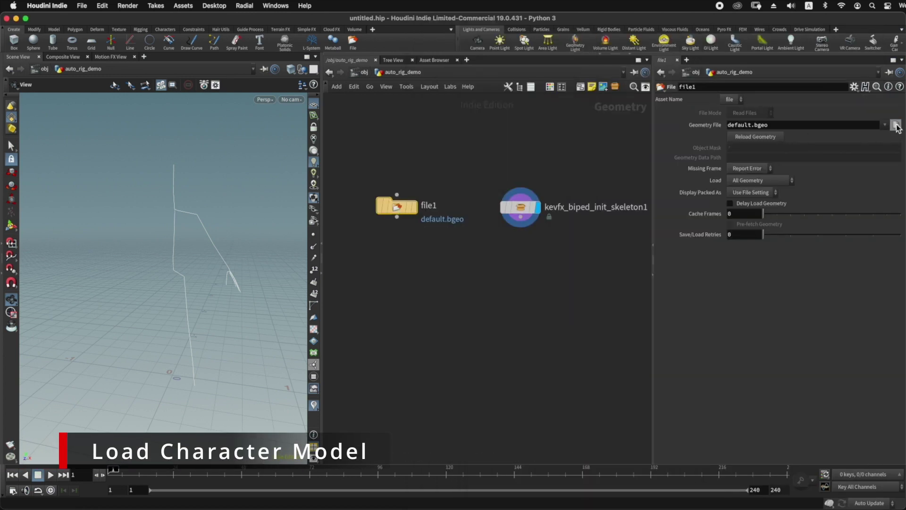
left_click_drag(528, 210, 522, 162)
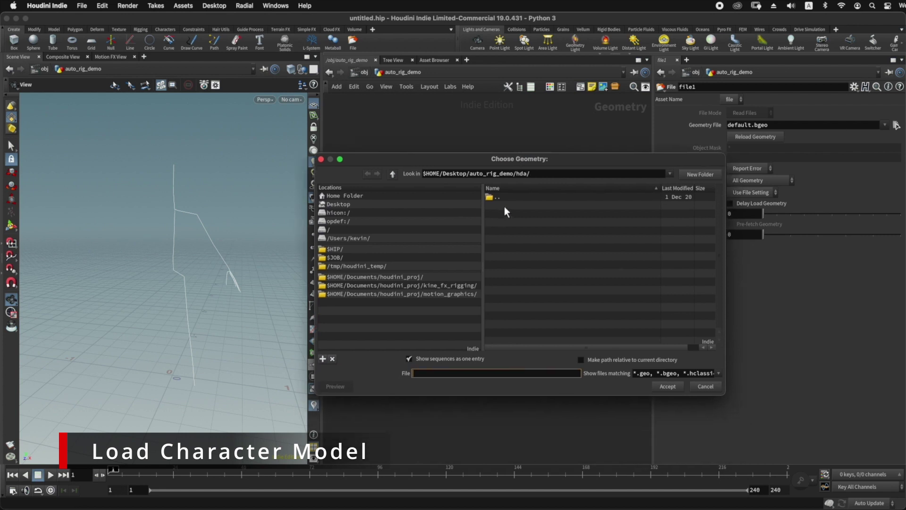
double_click(500, 198)
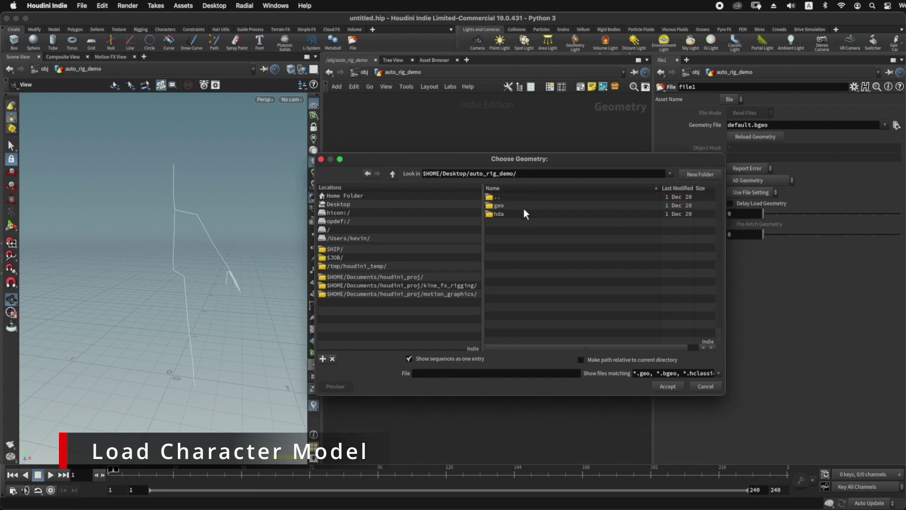
double_click(501, 205)
left_click(500, 205)
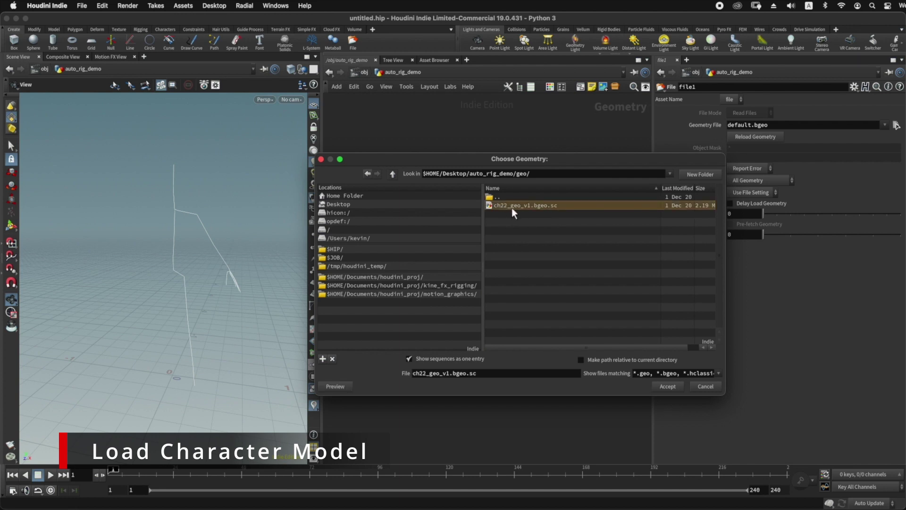
left_click(667, 386)
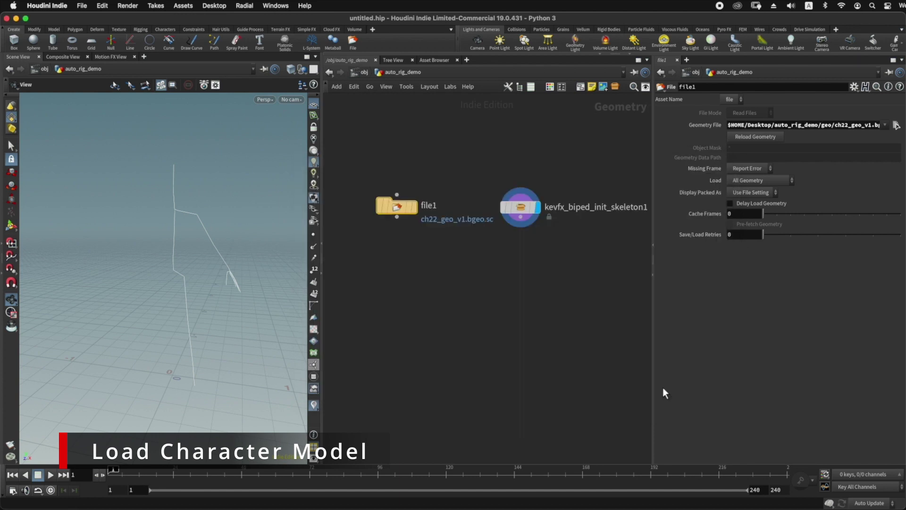
Display the File node's character model in the viewport and turn off its checkered UV texture
left_click(416, 206)
left_click_drag(150, 248, 178, 251)
right_click_drag(178, 251, 206, 208)
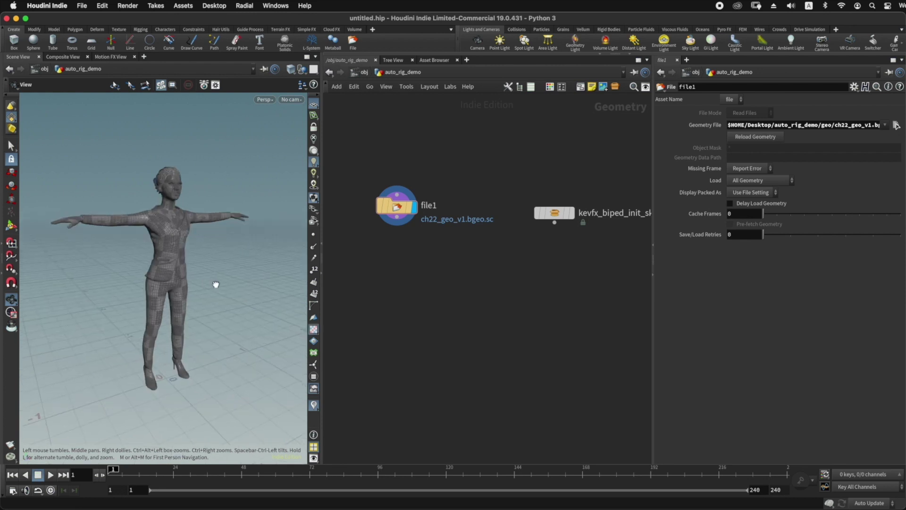
left_click_drag(216, 285, 211, 284)
right_click_drag(170, 224, 168, 236)
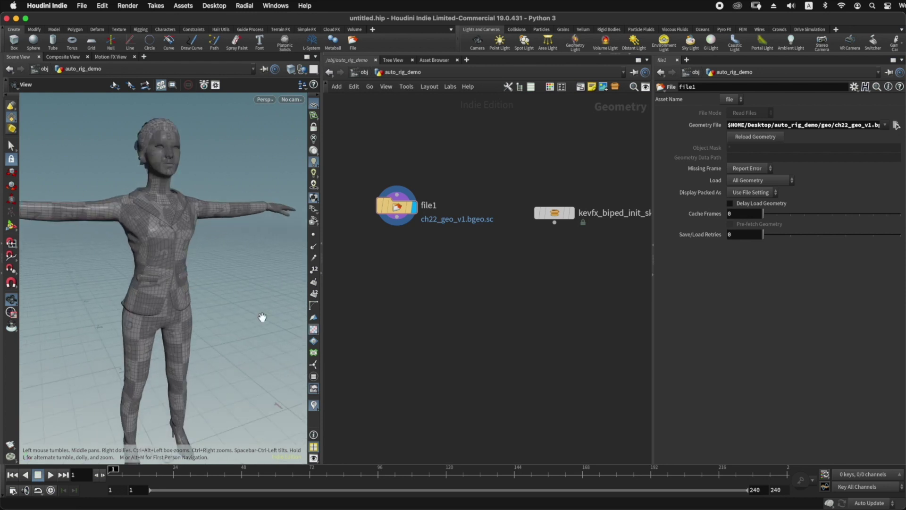
left_click(313, 333)
Rename the file1 node char_model
double_click(408, 211)
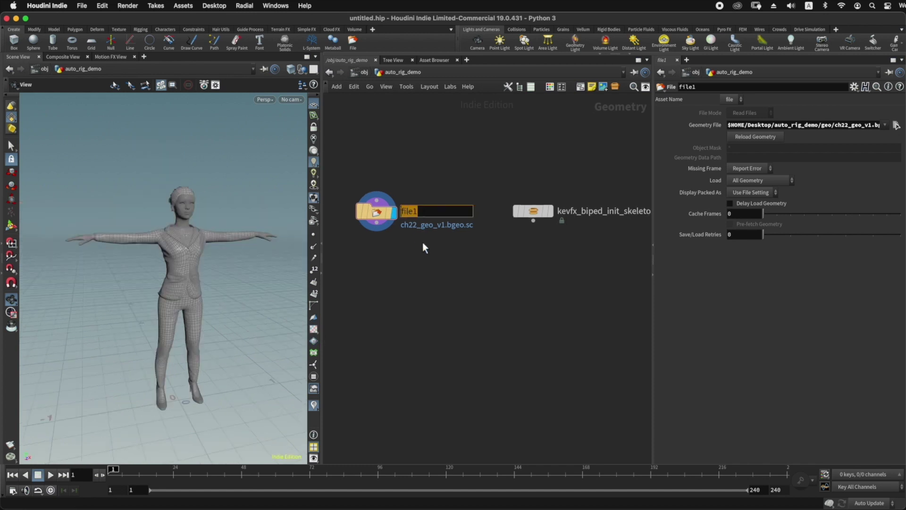
type("char_model")
key("Return")
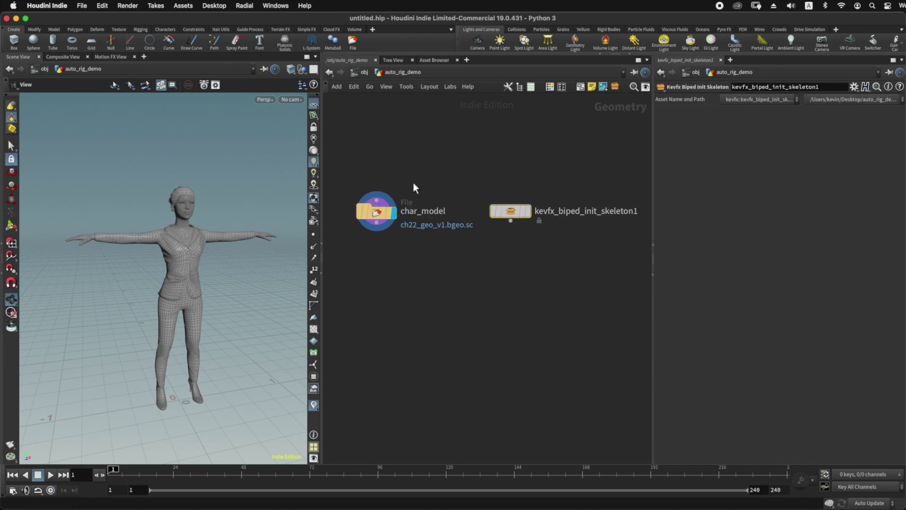
Template the char_model node and display the init skeleton node to compare the skeleton with the character
left_click(395, 214)
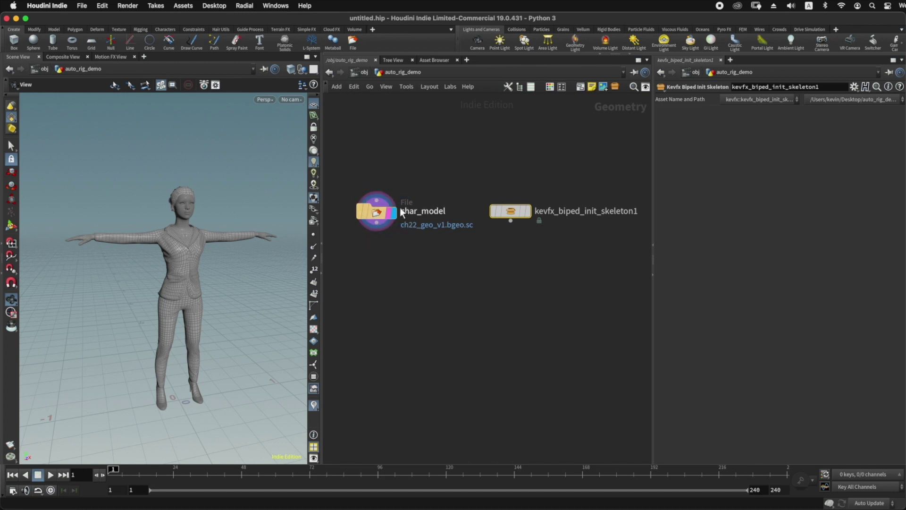
left_click(529, 213)
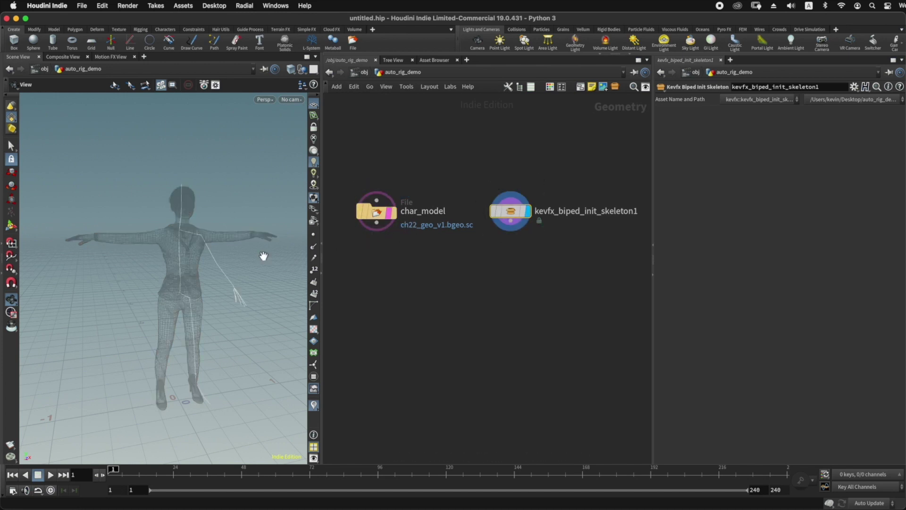
mouse_move(218, 277)
left_mouse_down()
mouse_move(190, 258)
mouse_move(229, 282)
left_mouse_up()
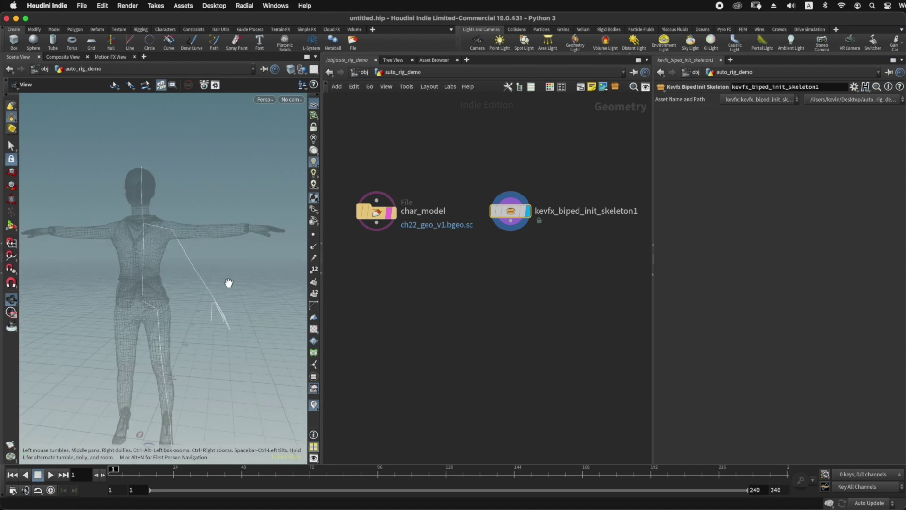
Add a Skeleton node wired to the output of kevfx_biped_init_skeleton1 and display it
left_click(511, 222)
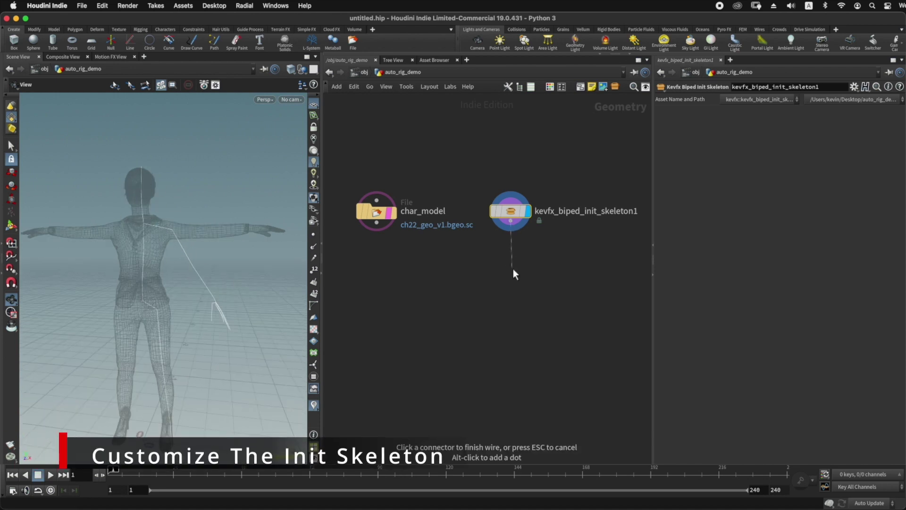
key("Tab")
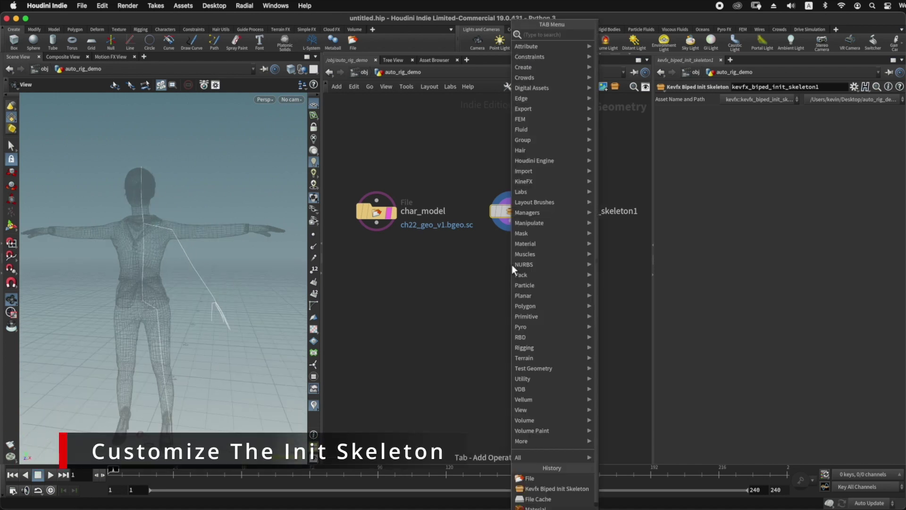
type("skel")
key("Return")
left_click(511, 265)
left_click(529, 267)
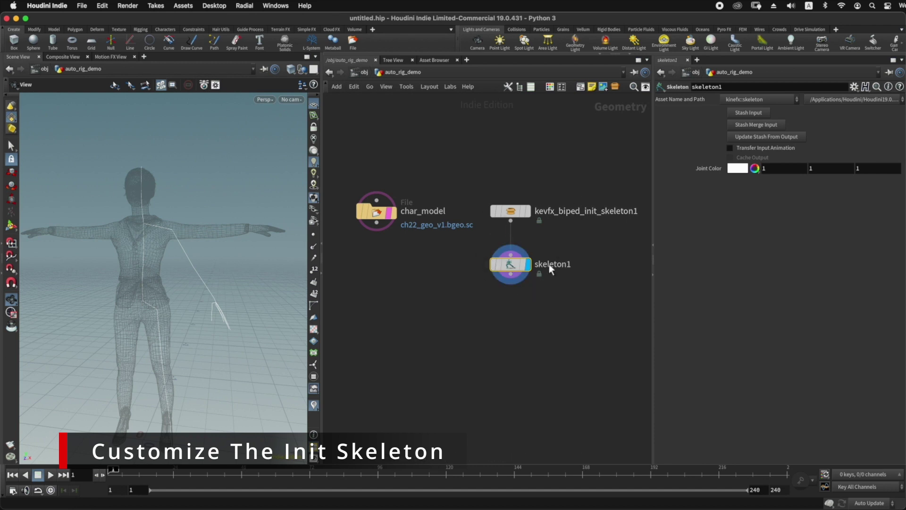
Widen the scene view and activate the Skeleton node's viewport handles with the mode set to Modify
left_click_drag(653, 187, 722, 186)
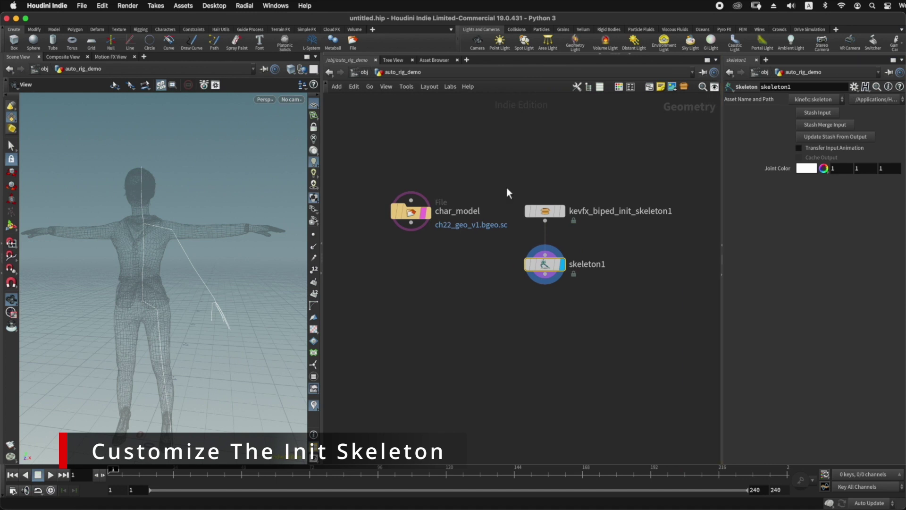
left_click_drag(322, 176, 431, 178)
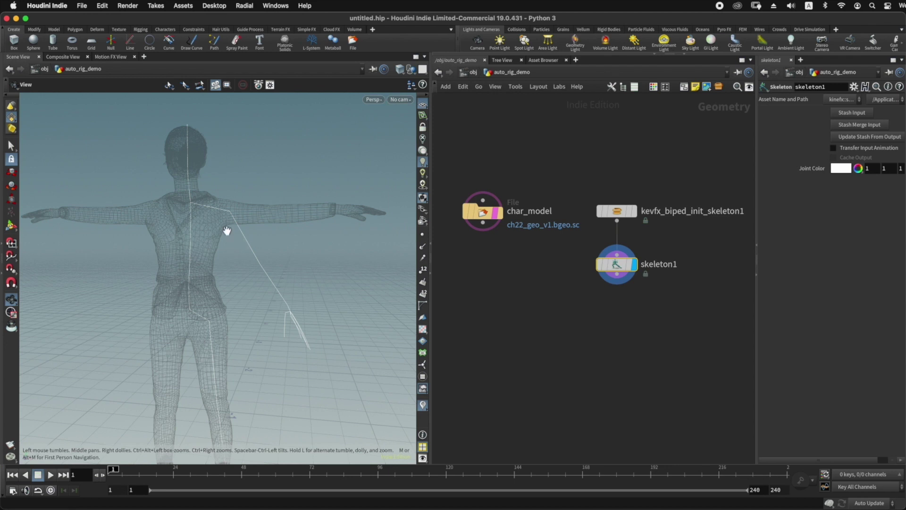
key("Return")
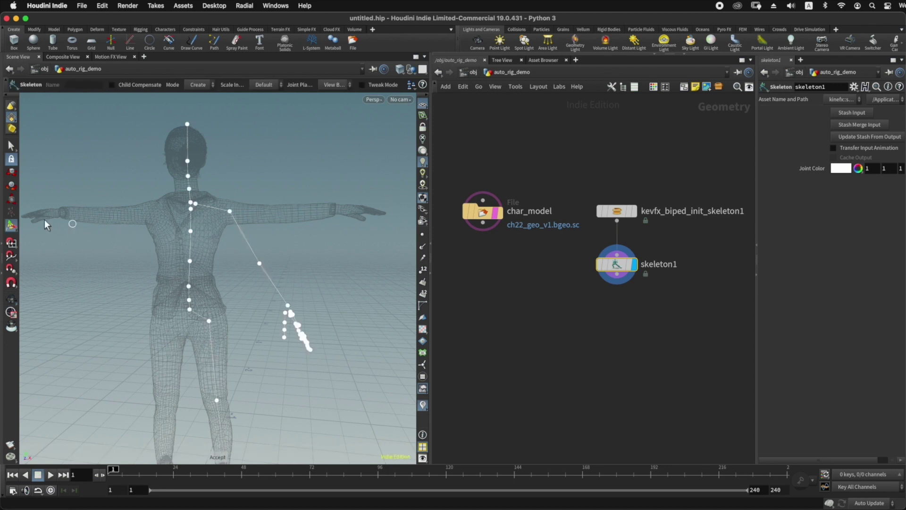
left_click(10, 226)
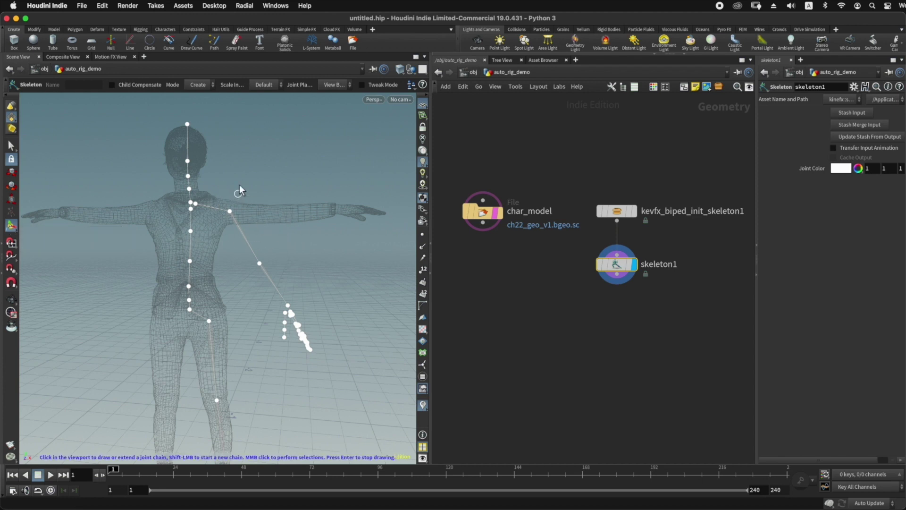
left_click(198, 85)
left_click(197, 106)
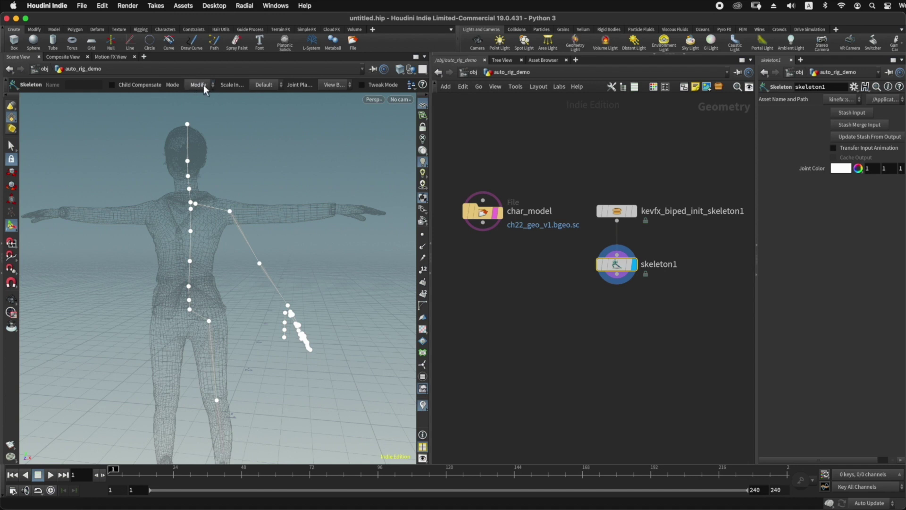
Set the Skeleton node's joint placement to Freehand and enable Tweak Mode
left_click(379, 85)
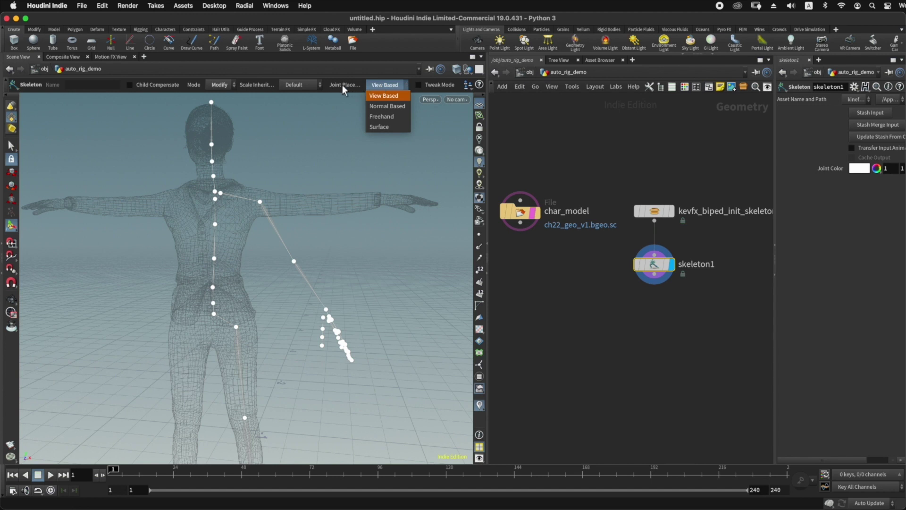
left_click(388, 117)
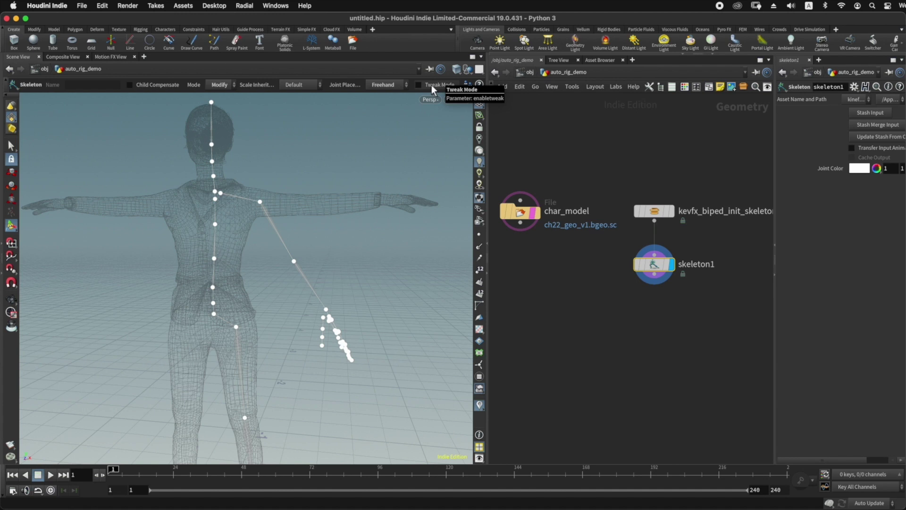
left_click(432, 85)
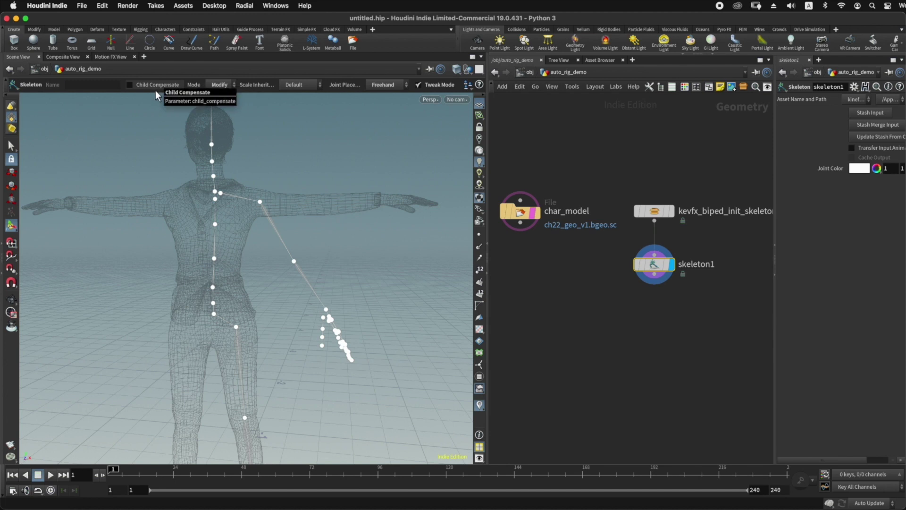
Enable Child Compensate and move the head and neck joints forward to fit the character's head and neck in profile
left_click_drag(338, 235, 258, 274, "alt")
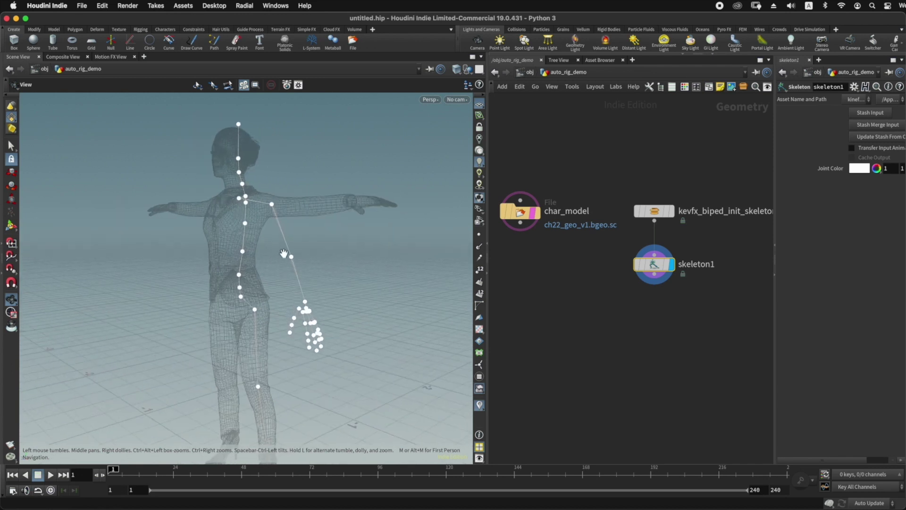
left_click_drag(352, 230, 328, 229, "alt")
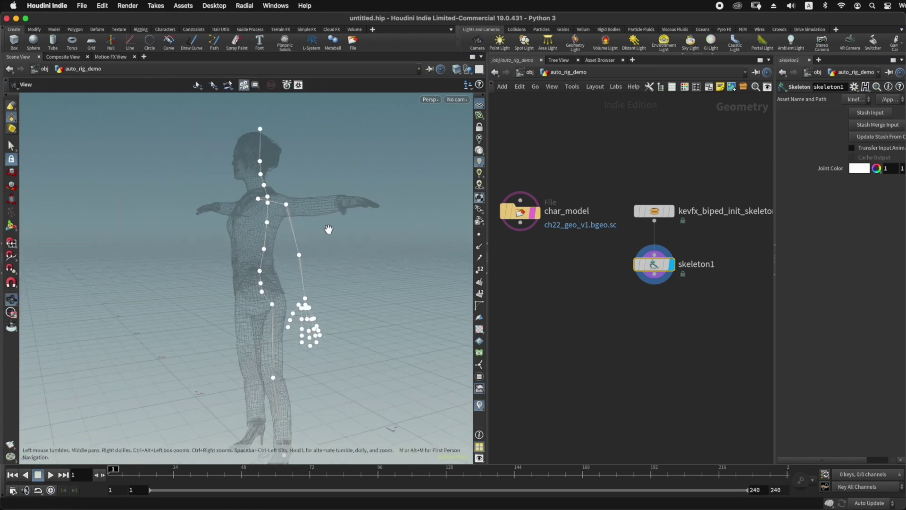
key("space+4")
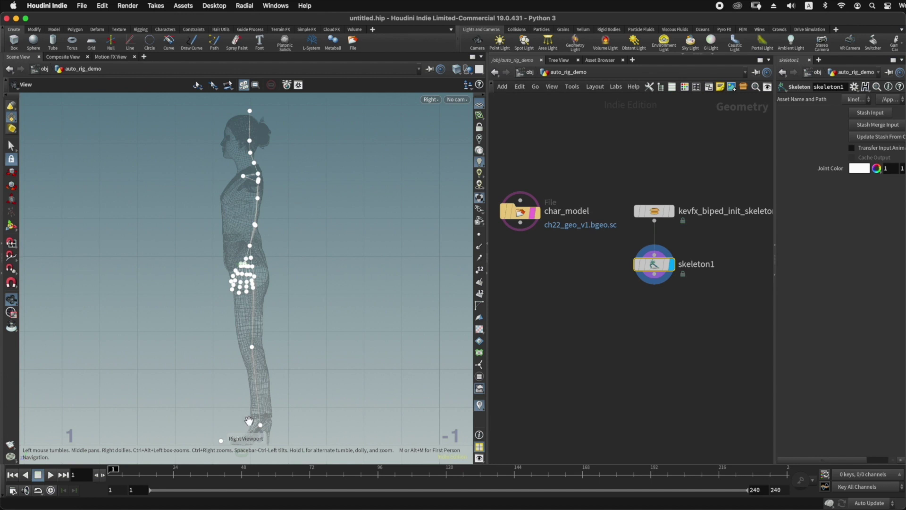
right_click_drag(265, 193, 330, 200)
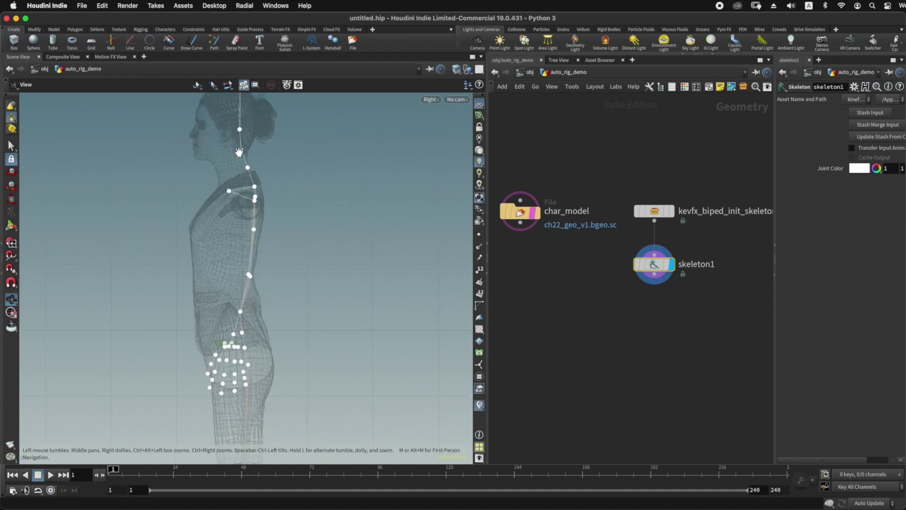
middle_click_drag(253, 153, 260, 222)
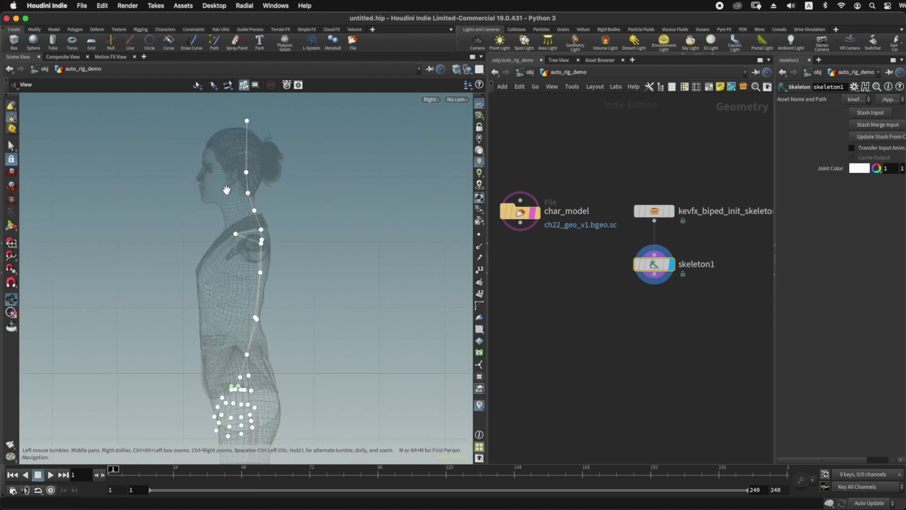
key("Return")
key("Escape")
right_click_drag(202, 179, 293, 165)
middle_click_drag(294, 166, 271, 208)
key("Return")
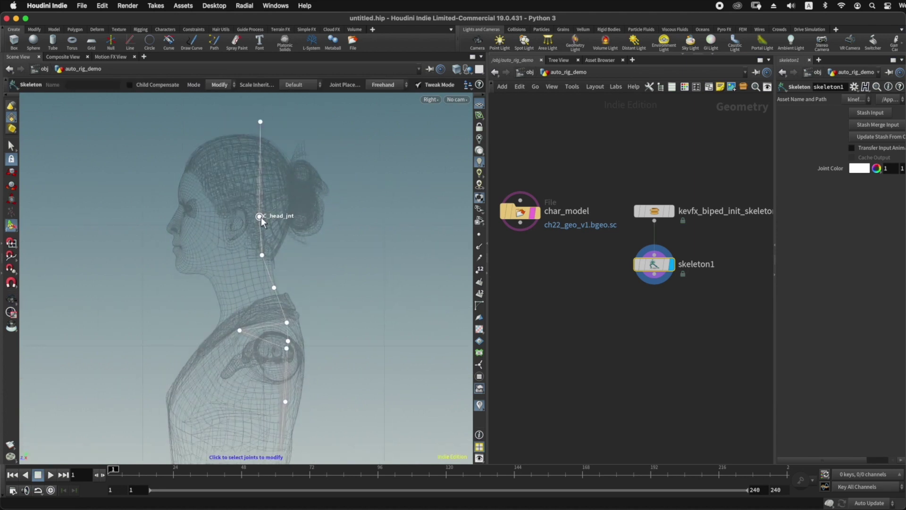
left_click_drag(259, 217, 262, 256)
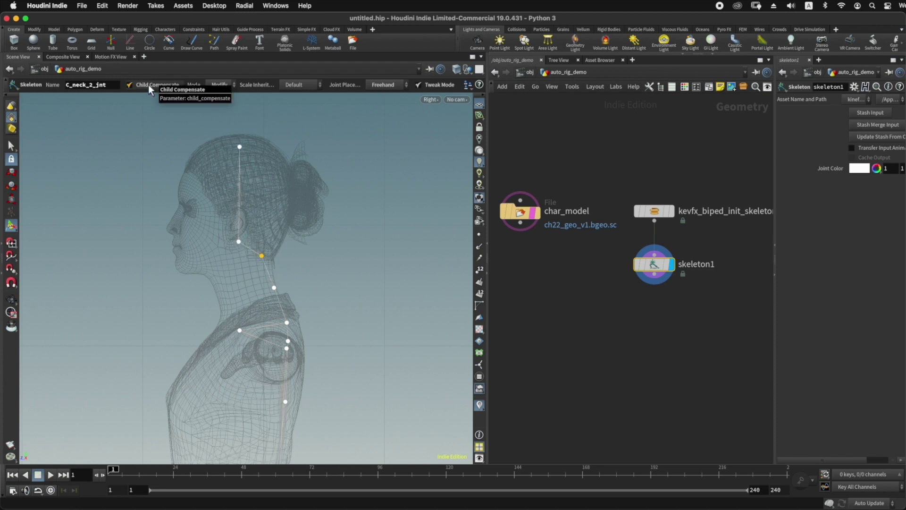
left_click_drag(263, 256, 246, 272)
Move the spine joints forward, from the upper chest down to the waist, so they run inside the character's torso in profile
middle_click_drag(332, 313, 335, 174, "alt")
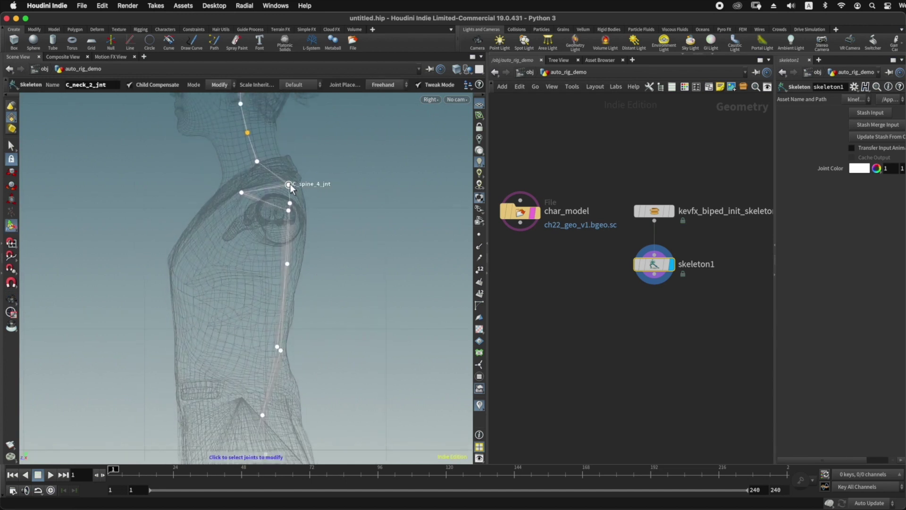
left_click_drag(289, 184, 254, 214)
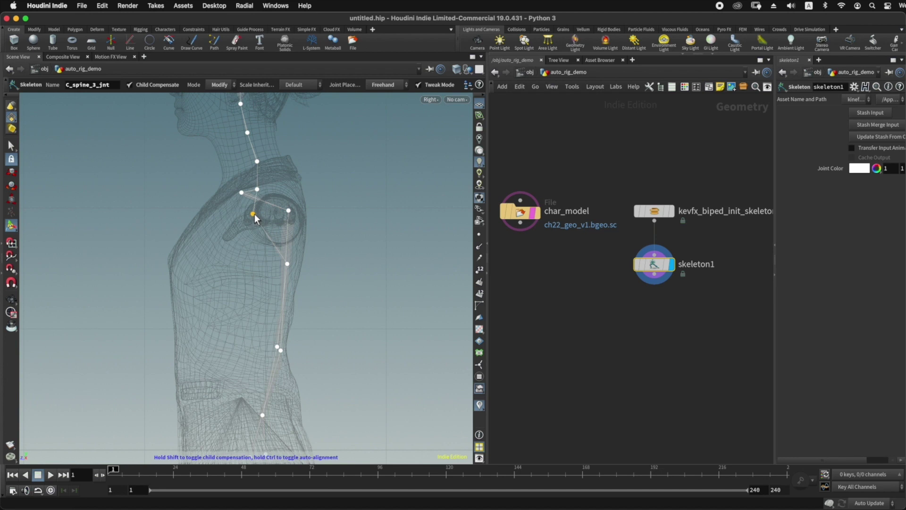
middle_click_drag(325, 291, 339, 236, "alt")
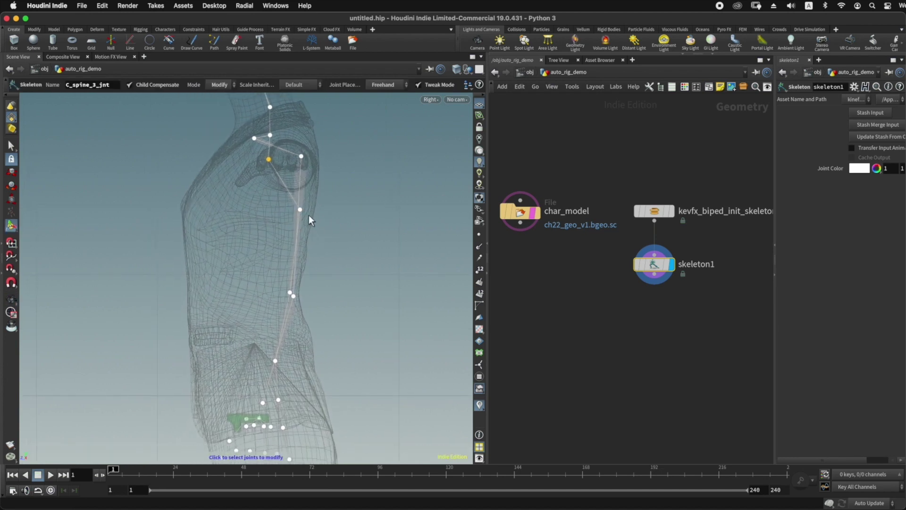
left_click_drag(302, 210, 264, 221)
middle_click_drag(334, 273, 353, 206, "alt")
left_click_drag(309, 224, 278, 233)
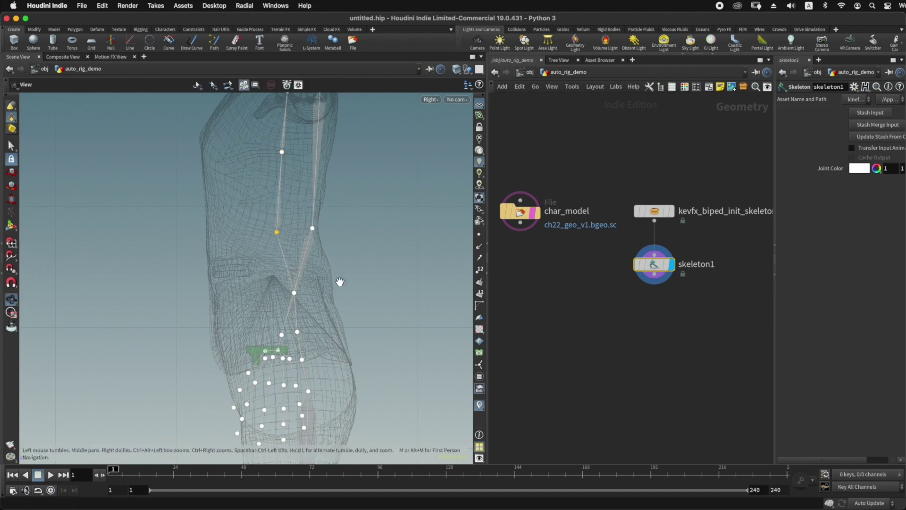
Move C_cog_jnt, the pelvis joint and L_hip_jnt slightly forward to centre them inside the character's hips in profile
middle_click_drag(340, 282, 352, 238, "alt")
left_click_drag(310, 251, 296, 257)
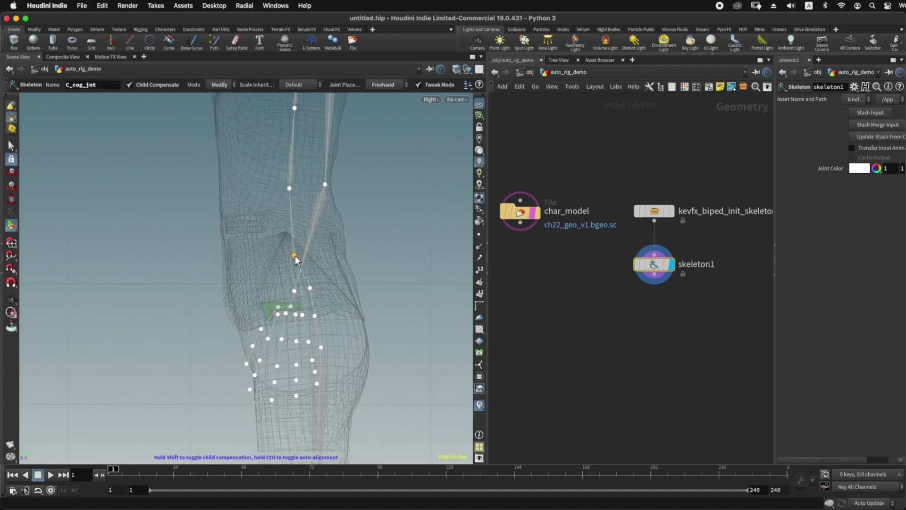
middle_click_drag(359, 302, 379, 248, "alt")
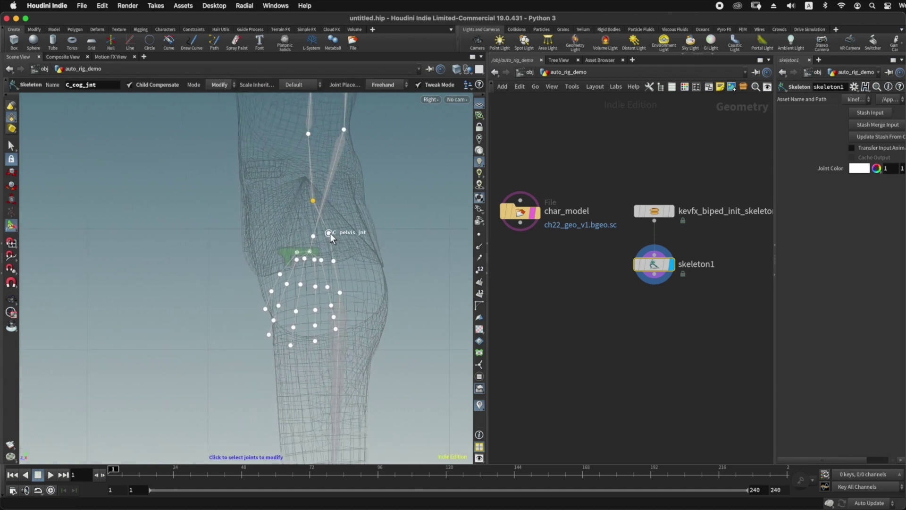
left_click_drag(330, 234, 322, 237)
left_click_drag(341, 292, 329, 294)
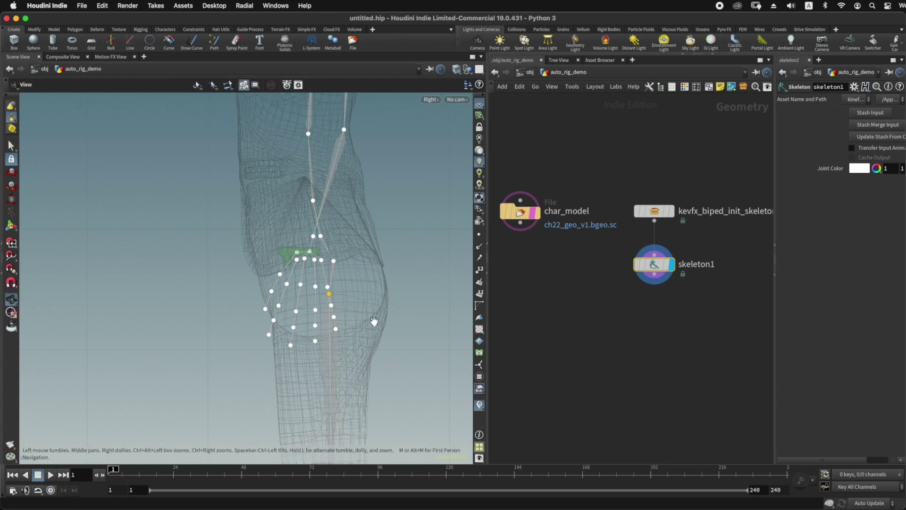
Move L_knee_jnt forward to sit at the character's knee in profile
middle_click_drag(378, 321, 378, 159)
middle_click_drag(363, 293, 350, 141)
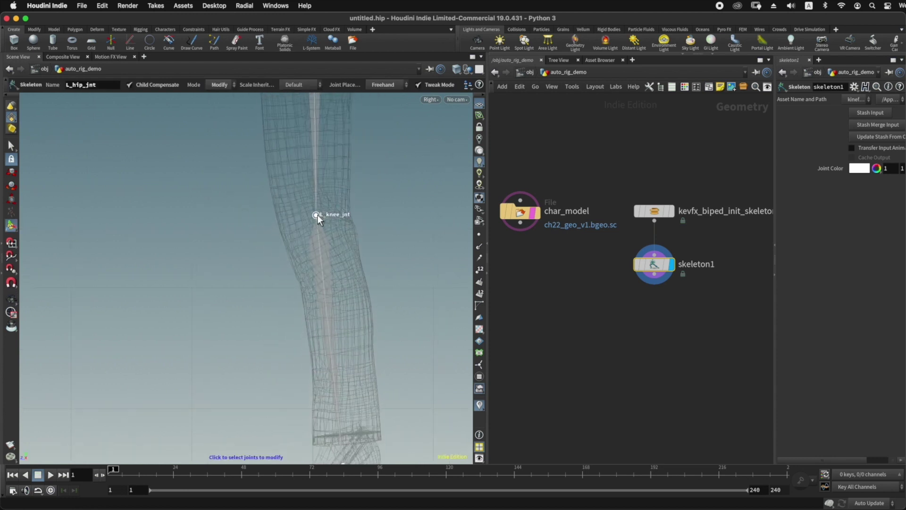
left_click_drag(315, 215, 301, 219)
right_click_drag(402, 202, 360, 204)
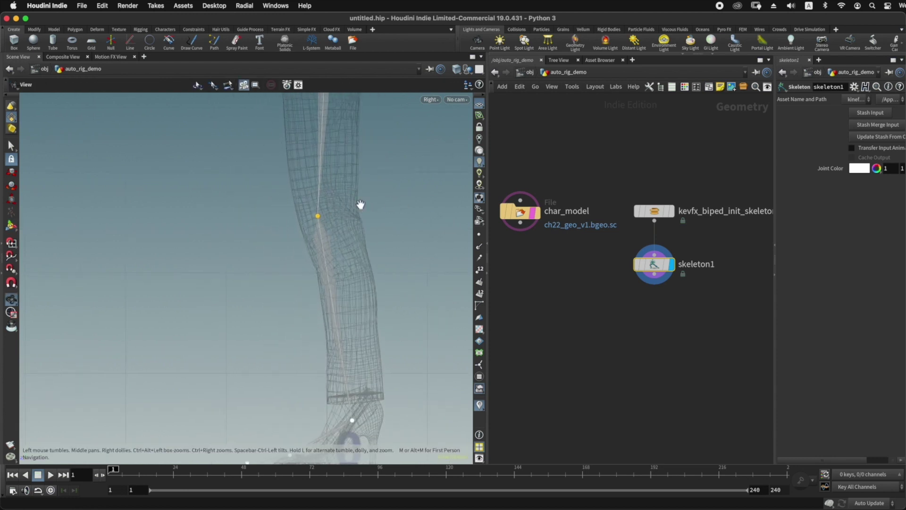
middle_click_drag(363, 218, 329, 277)
right_click_drag(380, 221, 334, 211)
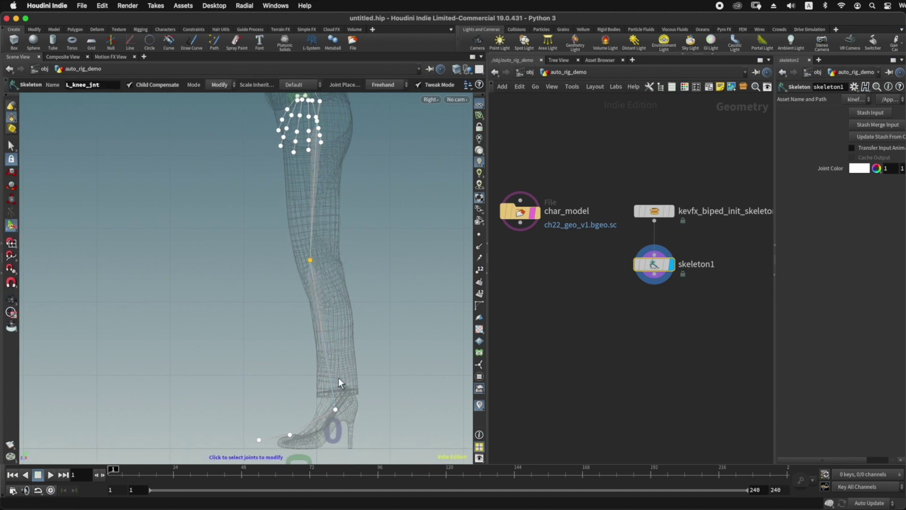
Position the left ankle, ball and toe joints to follow the character's high-heeled shoe in profile
middle_click_drag(371, 370, 369, 350)
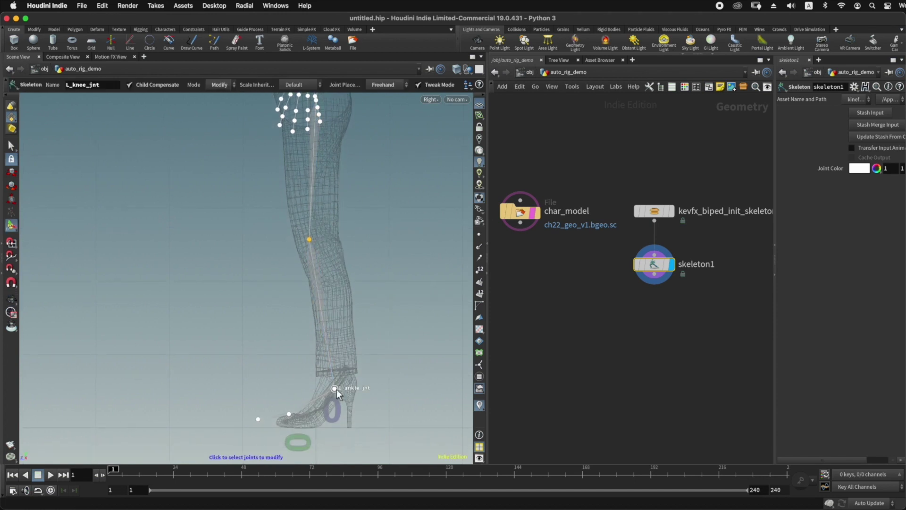
left_click_drag(336, 389, 338, 362)
middle_click_drag(307, 409, 308, 367)
left_click_drag(291, 372, 318, 380)
left_click_drag(259, 376, 279, 381)
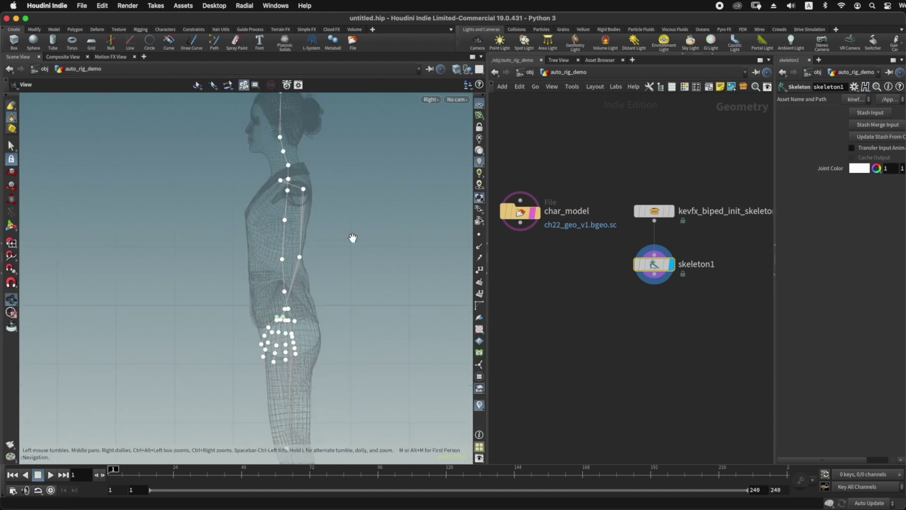
Show the handle on L_hip_jnt, turn off Child Compensate, and rotate the joint so the whole leg chain follows the character's left leg from the front
key("space+1")
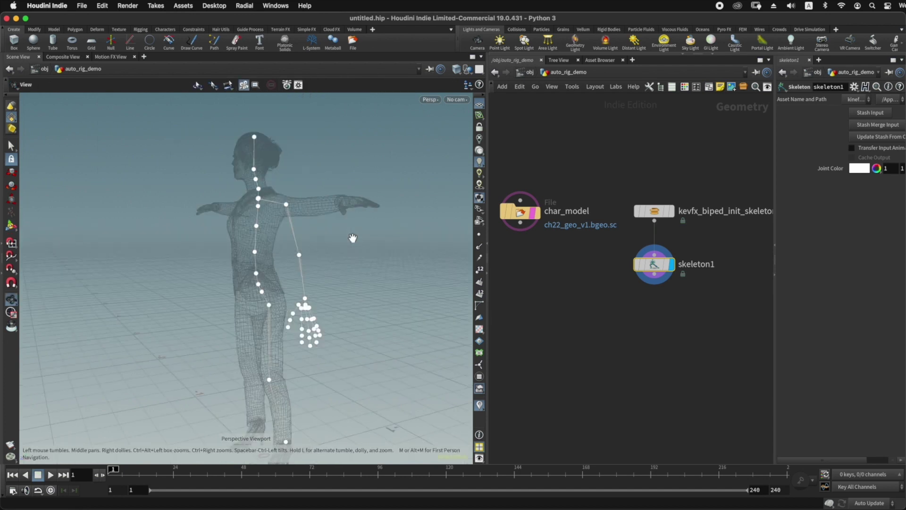
left_click_drag(344, 252, 409, 253)
middle_click_drag(368, 296, 409, 246)
scroll(409, 247, "down", 2)
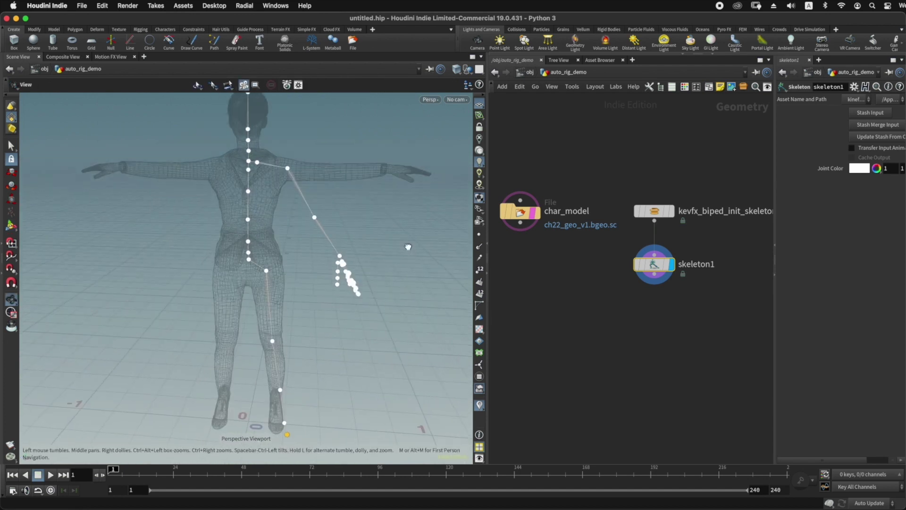
left_click_drag(409, 246, 414, 242)
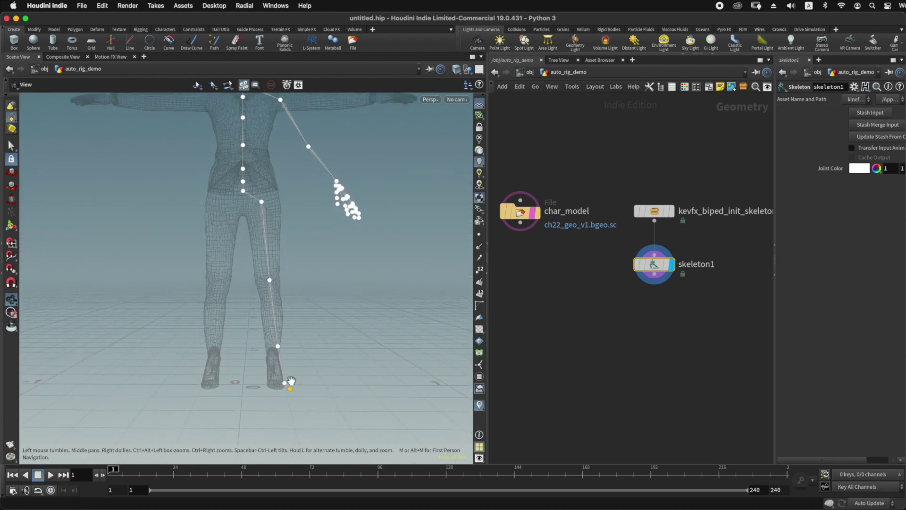
key("space+3")
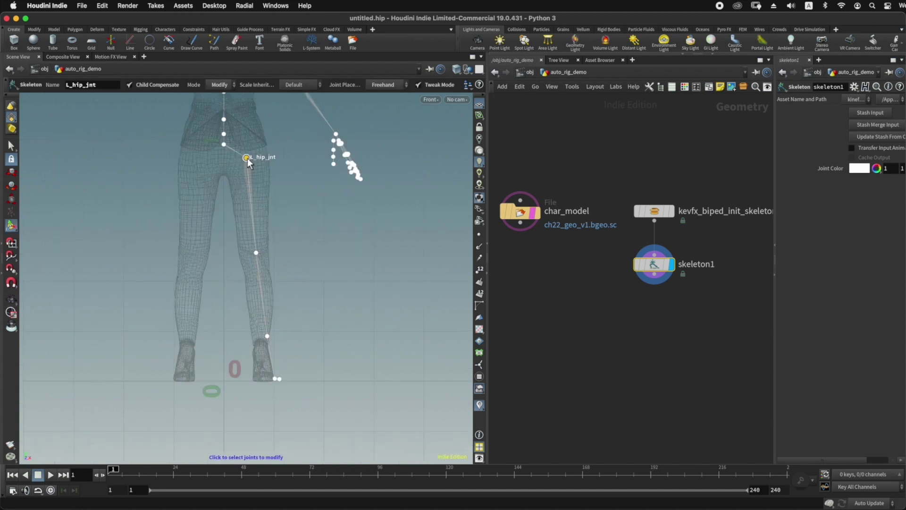
right_click(247, 158)
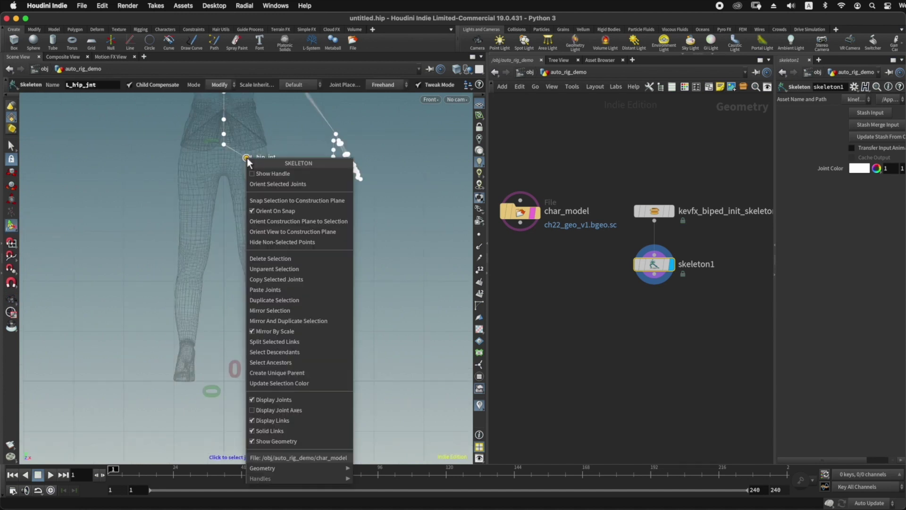
left_click(266, 175)
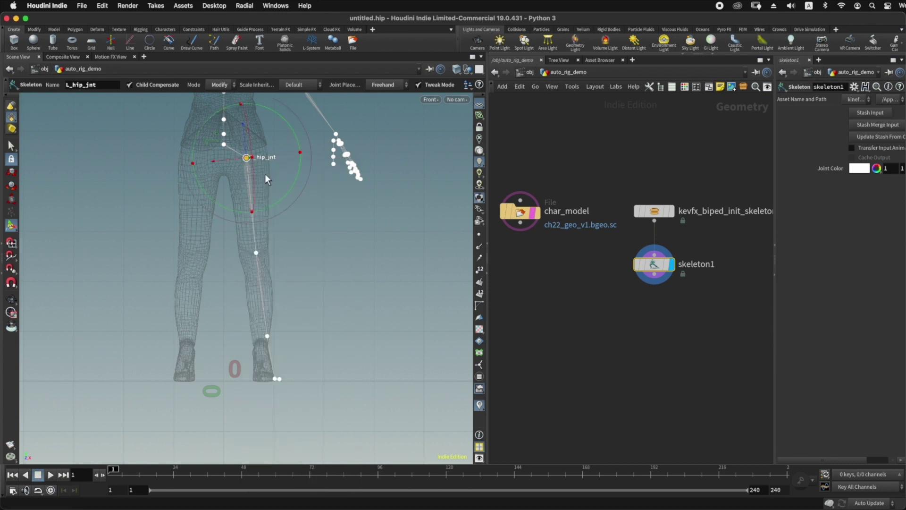
left_click_drag(299, 173, 298, 166)
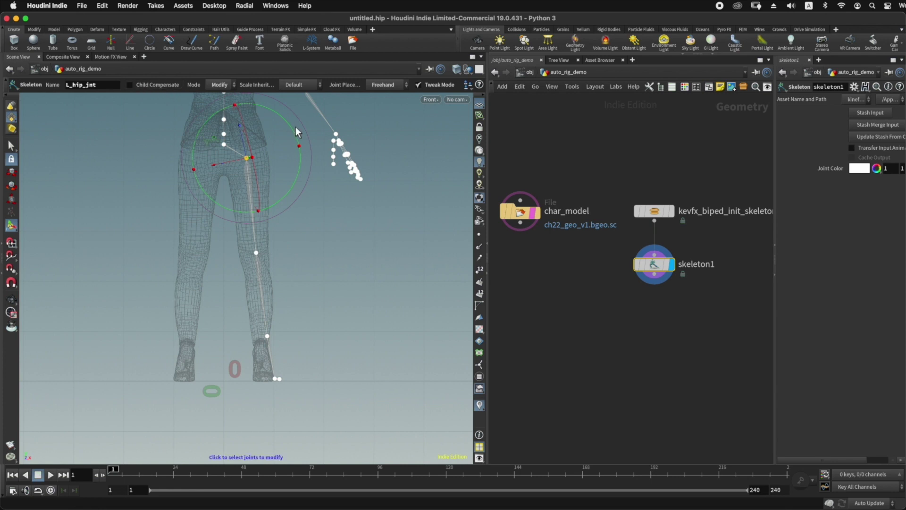
mouse_move(295, 127)
left_mouse_down()
mouse_move(276, 80)
mouse_move(282, 135)
left_mouse_up()
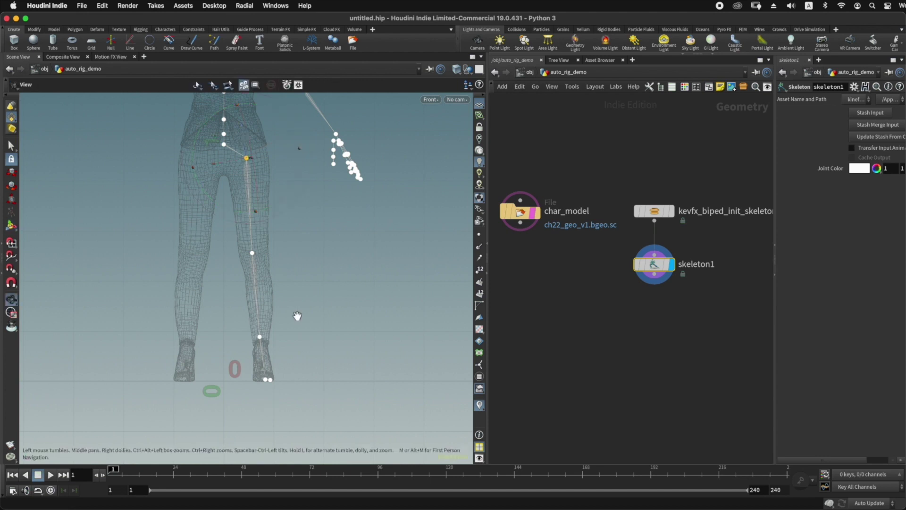
Select L_toe_jnt and cycle its handle alignment through Construction Plane to Component
key("space+1")
left_click_drag(299, 330, 296, 378)
middle_click_drag(296, 378, 279, 329)
scroll(279, 329, "up", 3)
right_click_drag(279, 329, 354, 322)
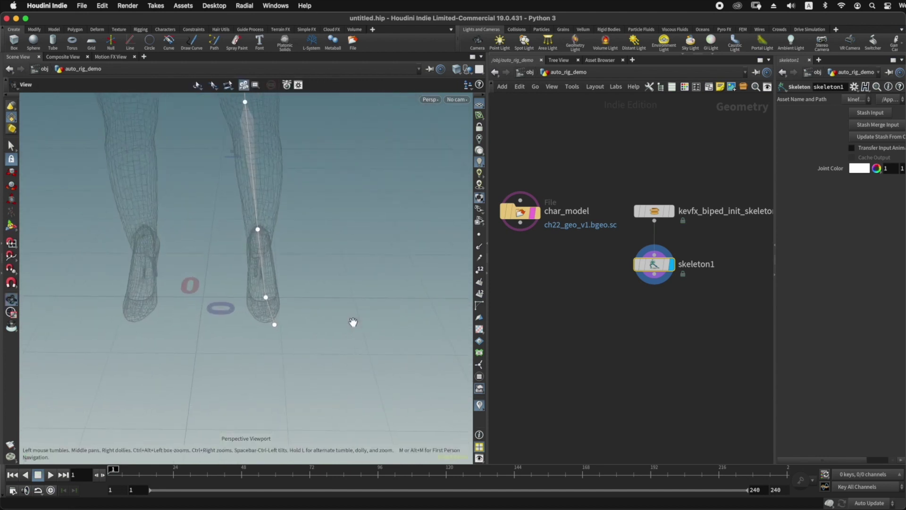
middle_click_drag(288, 327, 283, 352)
left_click(266, 358)
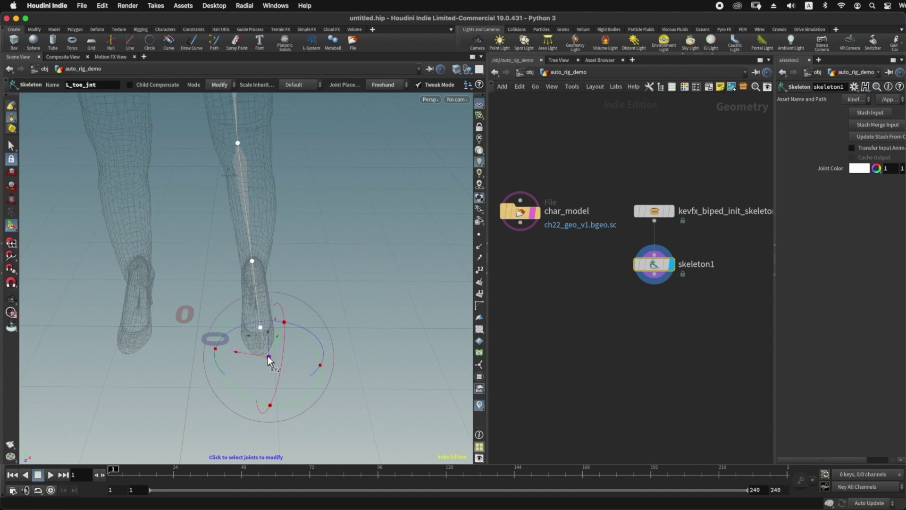
left_click_drag(359, 362, 356, 303, "alt")
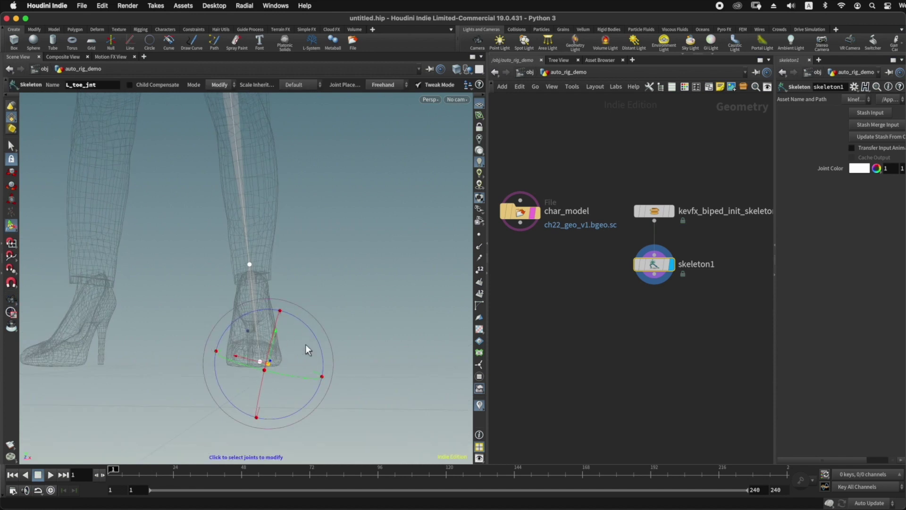
key("m")
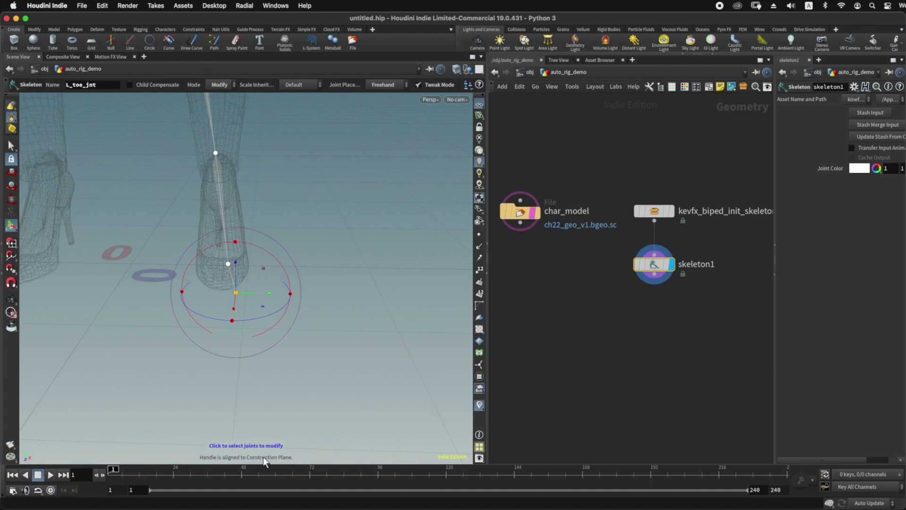
key("m")
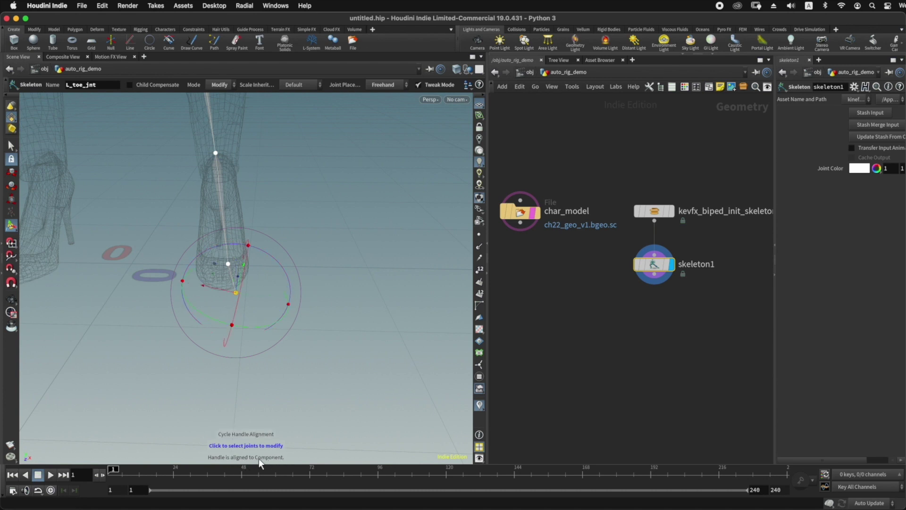
Adjust the left toe and ball joints so the foot chain runs along the middle of the character's shoe from the front
key("m")
left_click_drag(270, 293, 264, 293)
left_click_drag(300, 258, 283, 269, "alt")
middle_click_drag(250, 253, 269, 310, "alt")
right_click_drag(269, 311, 271, 318, "alt")
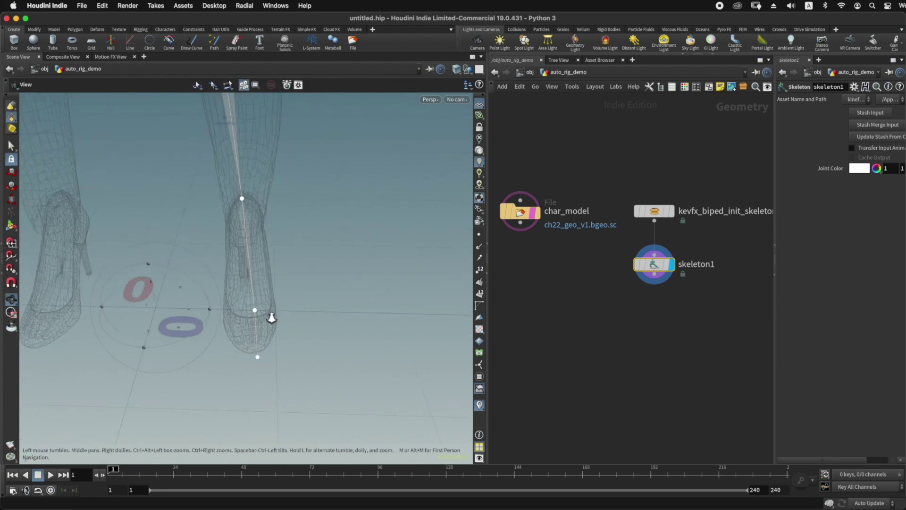
left_click(253, 310)
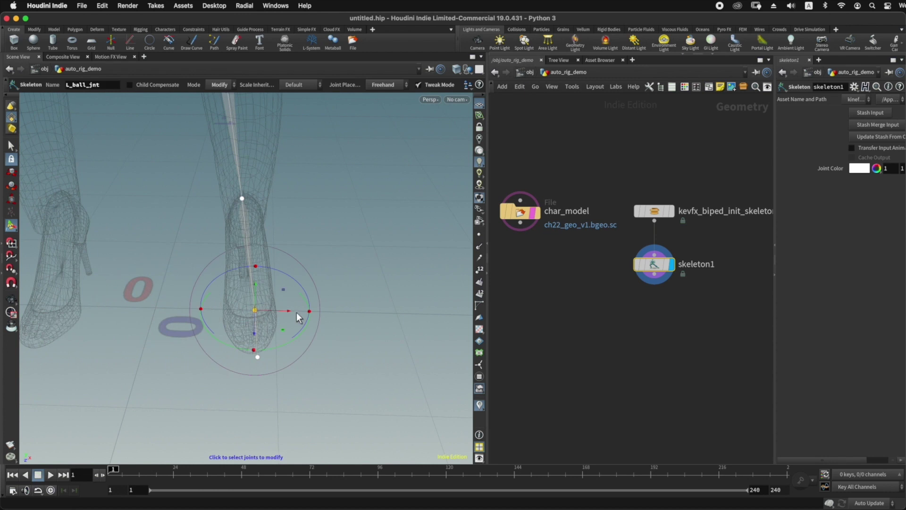
left_click_drag(297, 312, 283, 310)
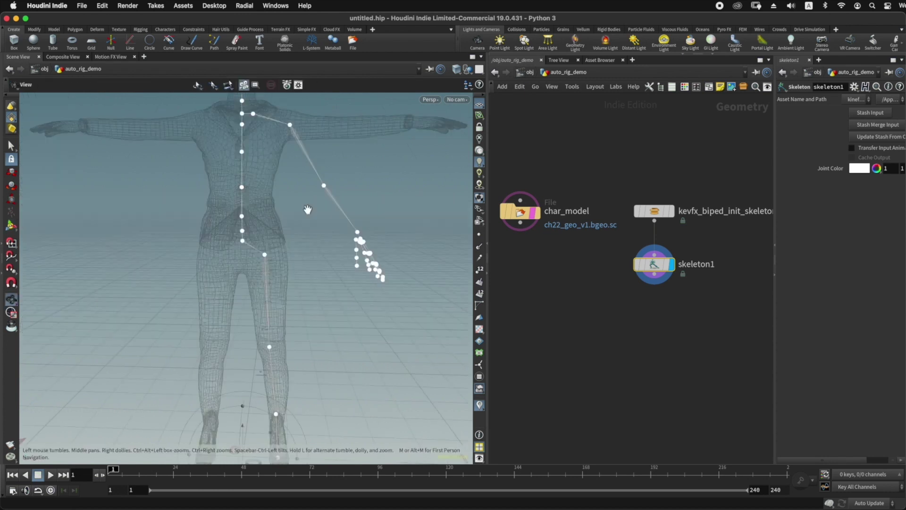
Rotate L_shoulder_jnt so the whole arm chain lines up with the character's outstretched left arm
middle_click_drag(330, 157, 313, 202, "alt")
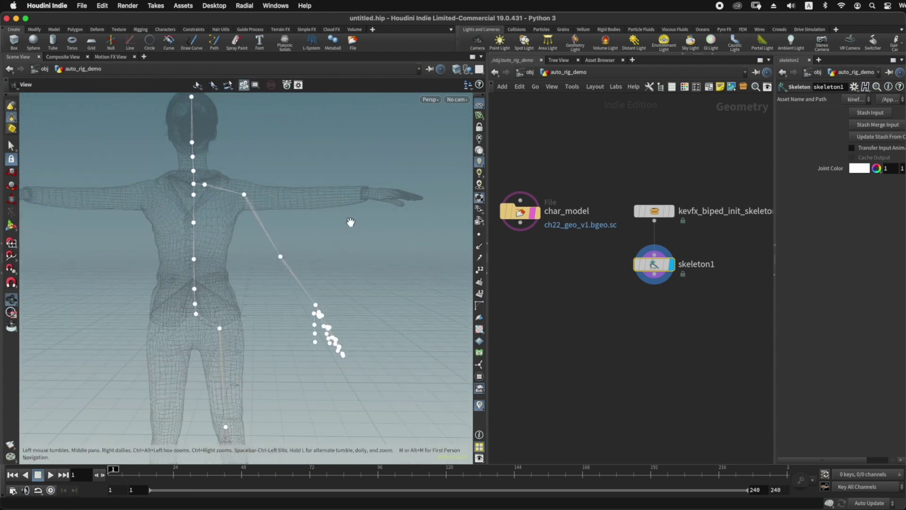
left_click(244, 194)
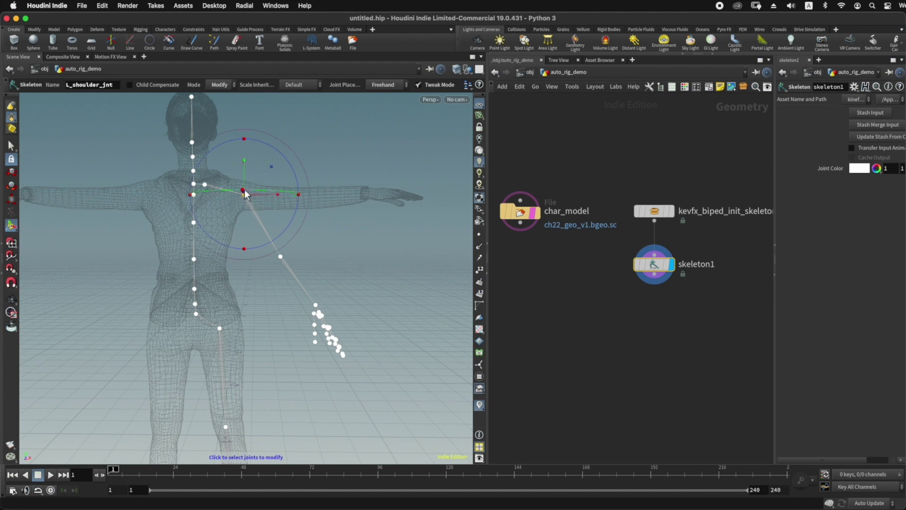
left_click_drag(334, 206, 307, 239, "alt")
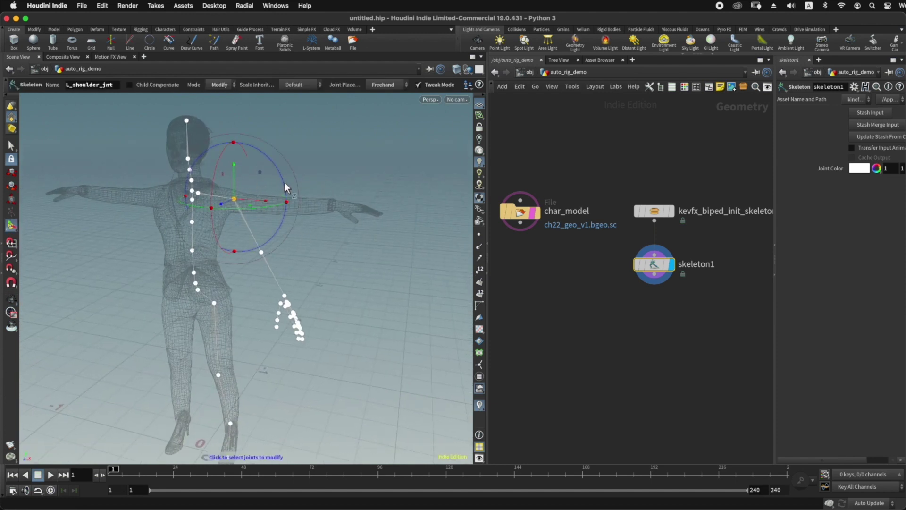
left_click_drag(285, 182, 251, 105)
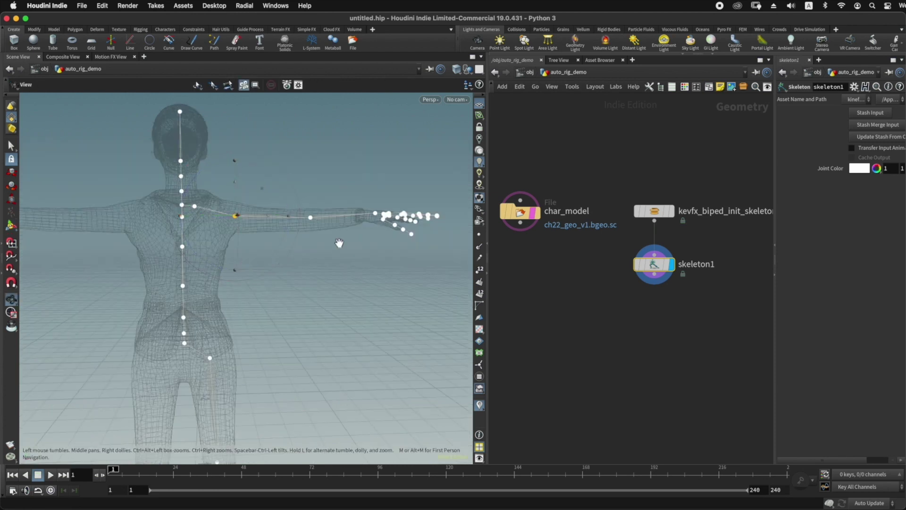
With Child Compensate on, move L_shoulder_jnt slightly down and L_elbow_jnt inward to fit the arm in the front view
key("space+3")
middle_click_drag(321, 196, 348, 308)
right_click_drag(348, 307, 341, 292)
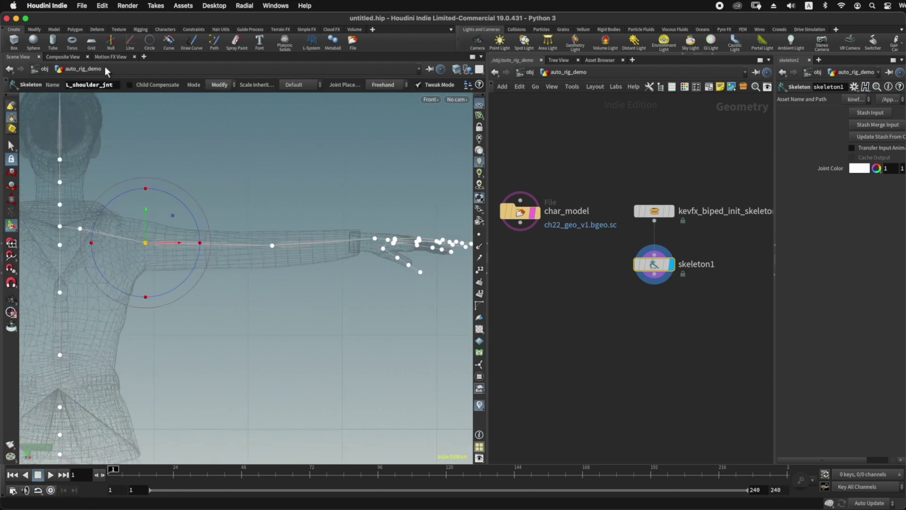
left_click(155, 86)
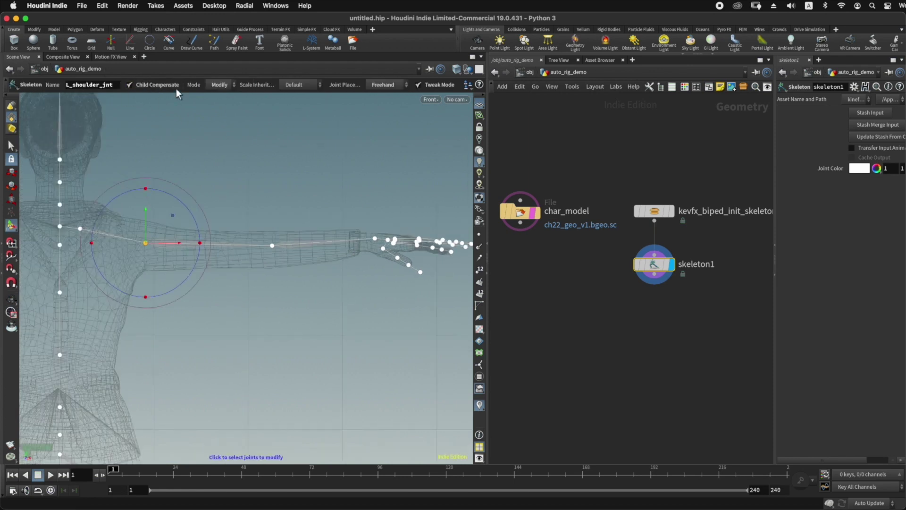
left_click(193, 248)
left_click_drag(146, 242, 145, 247)
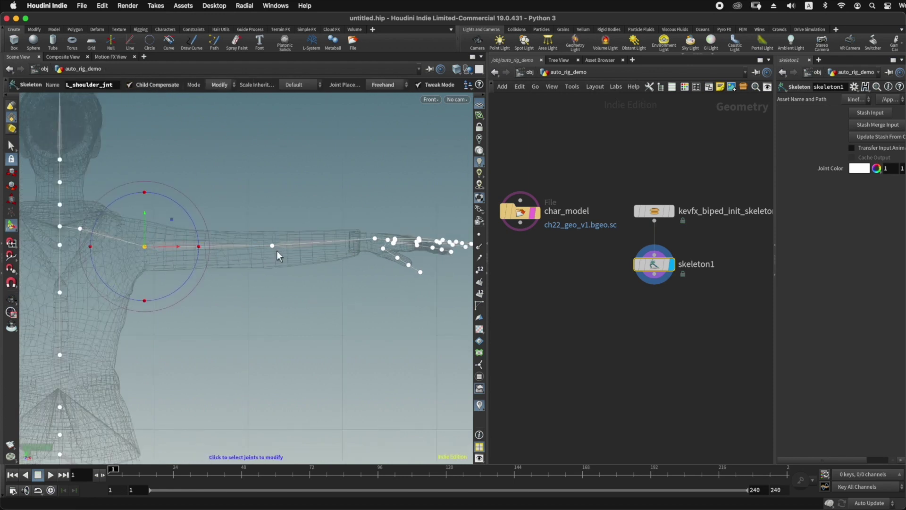
left_click_drag(273, 246, 253, 245)
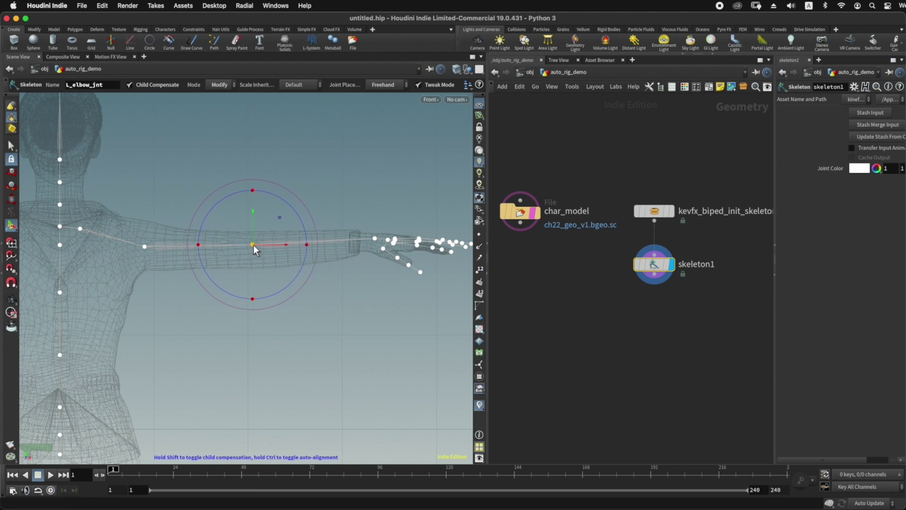
Turn off Child Compensate and move L_wrist_jnt with the hand joints inward to the character's wrist in the front view
left_click(155, 85)
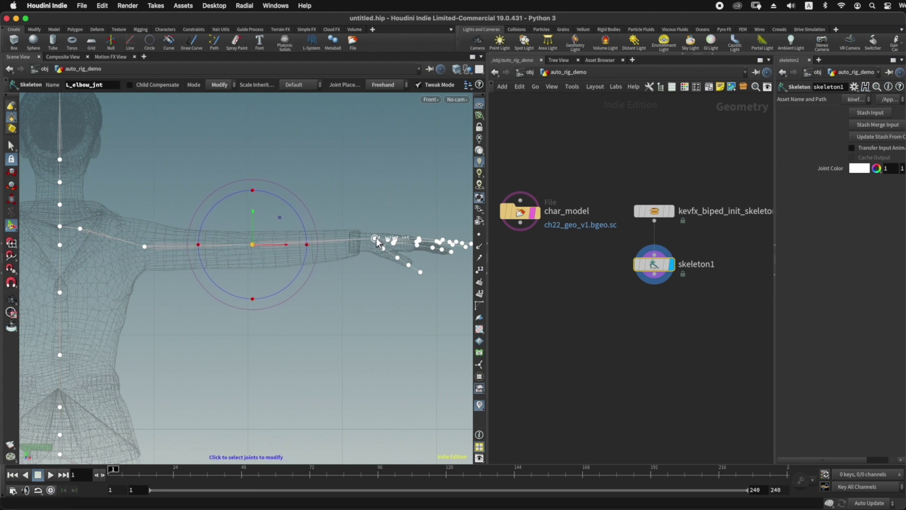
left_click_drag(377, 238, 359, 243)
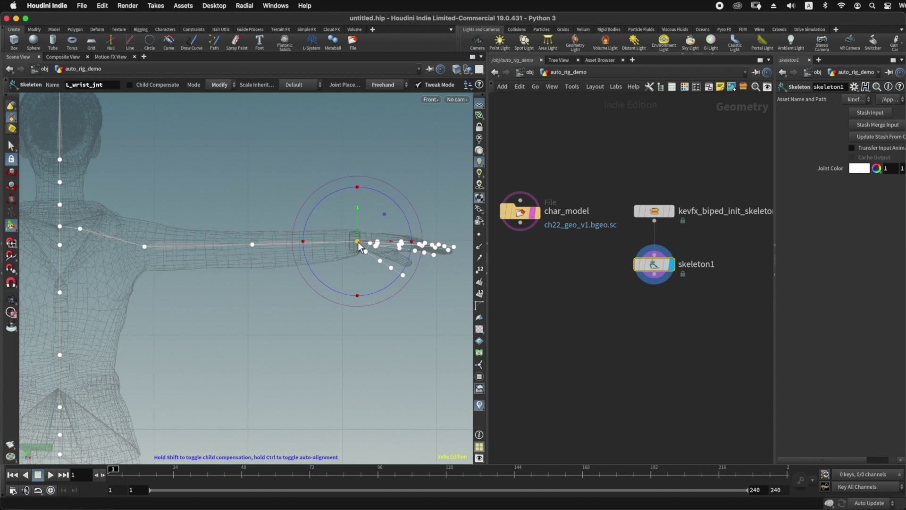
left_click(145, 245)
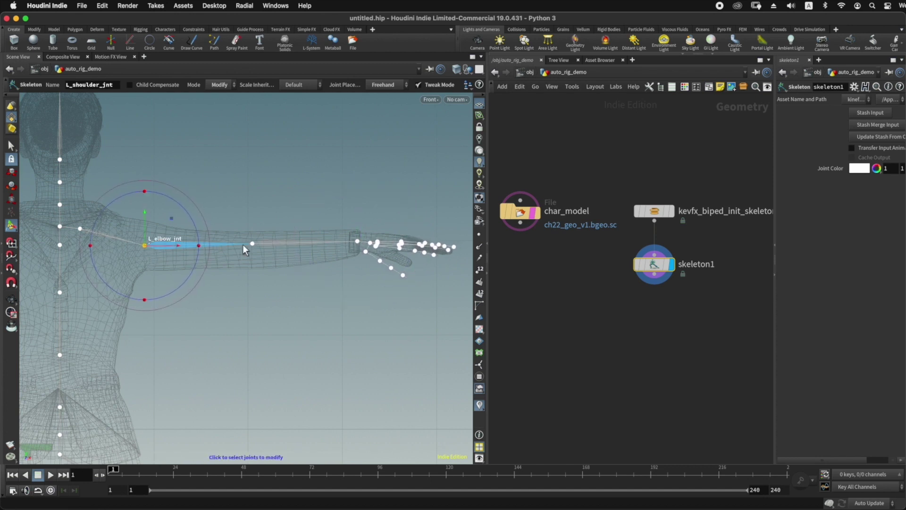
key("super+z")
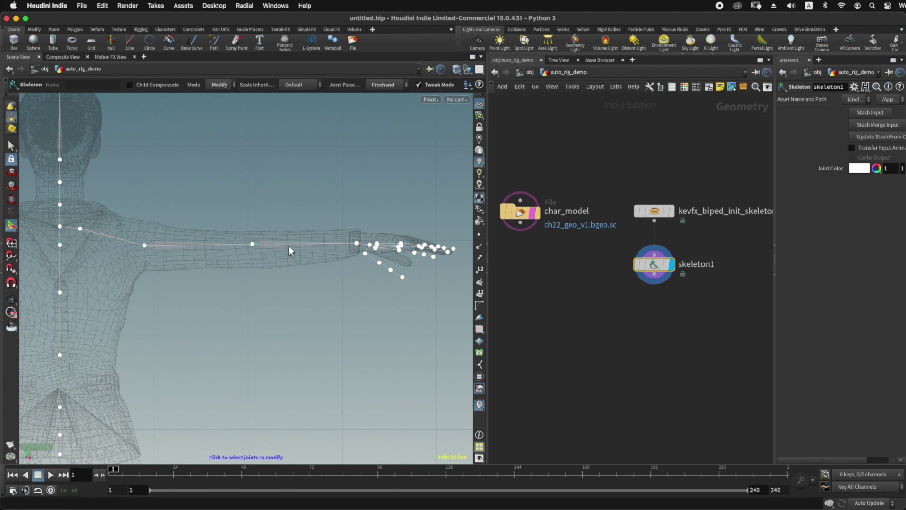
In the top view, center L_shoulder_jnt and L_elbow_jnt in the arm with Child Compensate on, and L_wrist_jnt with it off
key("space+1")
left_click_drag(302, 271, 286, 274)
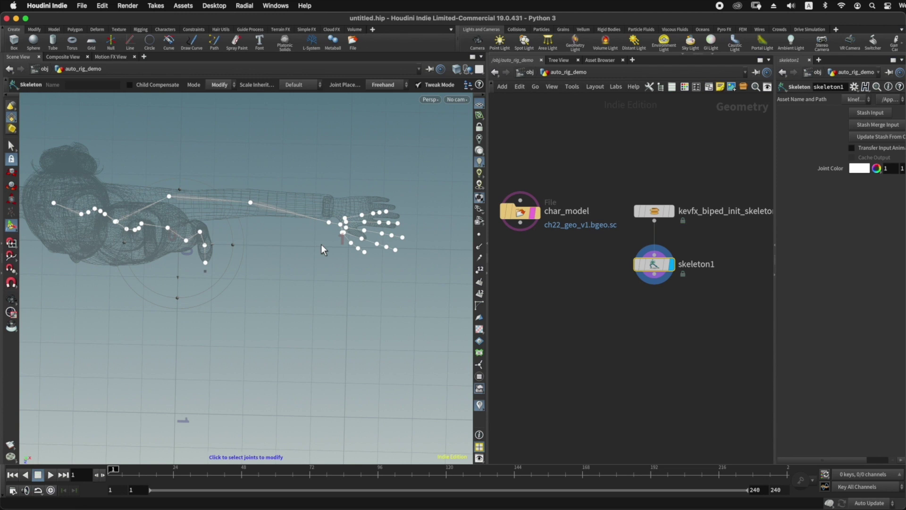
key("space+2")
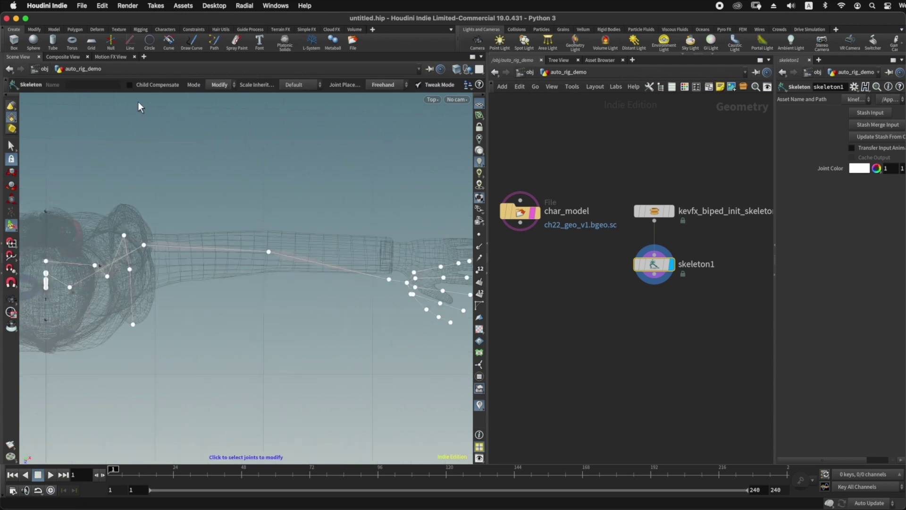
left_click(162, 86)
left_click_drag(152, 245, 148, 260)
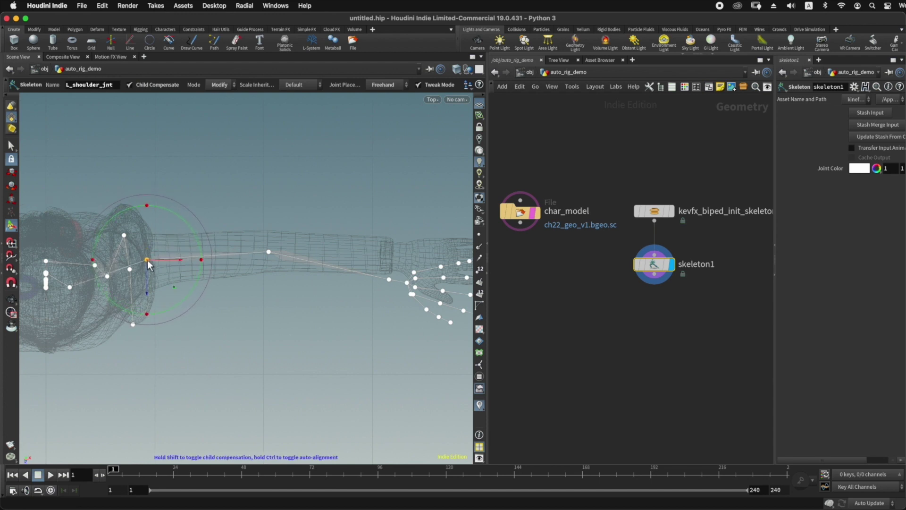
left_click_drag(269, 253, 269, 248)
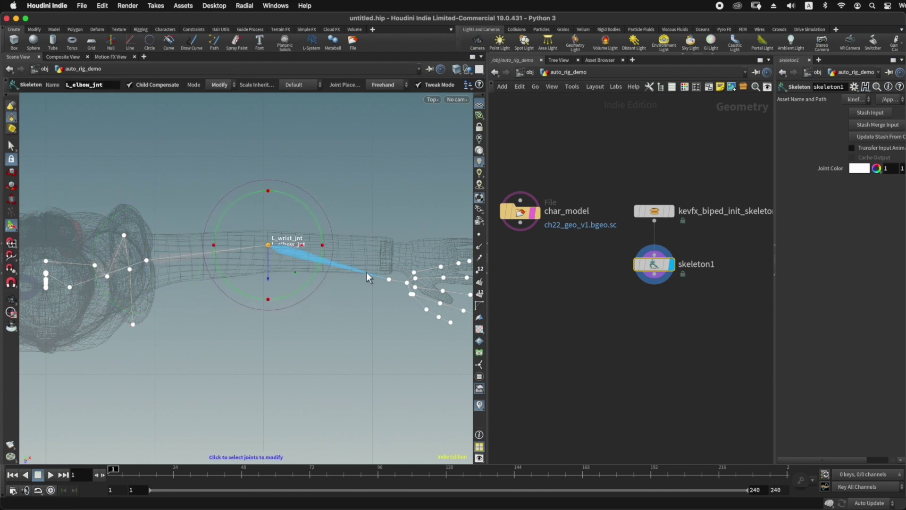
left_click(160, 87)
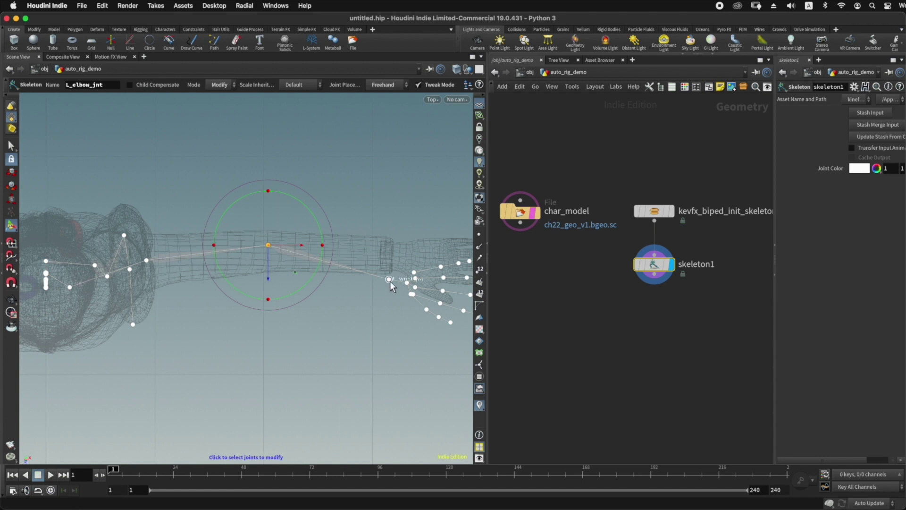
left_click_drag(389, 277, 389, 254)
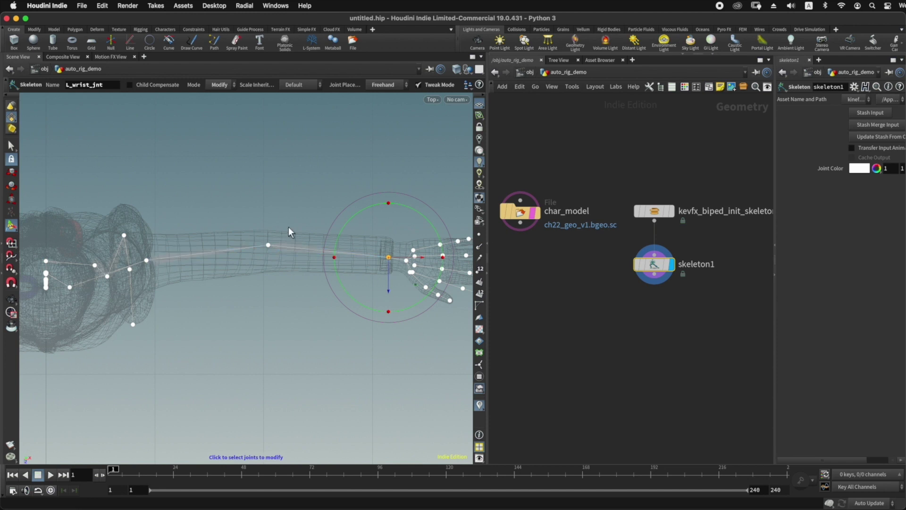
Align the left index, middle, ring and pinky joint chains with the character's fingers in the top view
left_click_drag(310, 270, 311, 270)
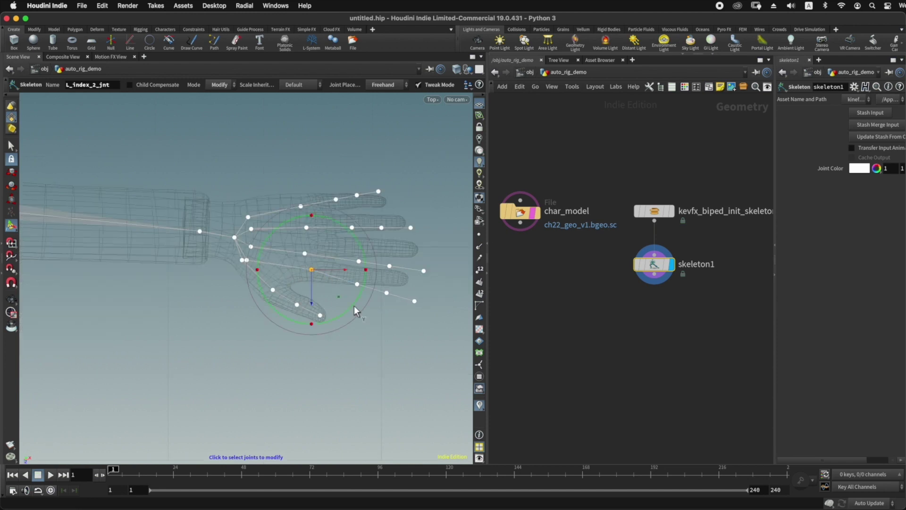
left_click_drag(355, 304, 357, 296)
left_click_drag(305, 254, 324, 248)
left_click_drag(372, 271, 375, 266)
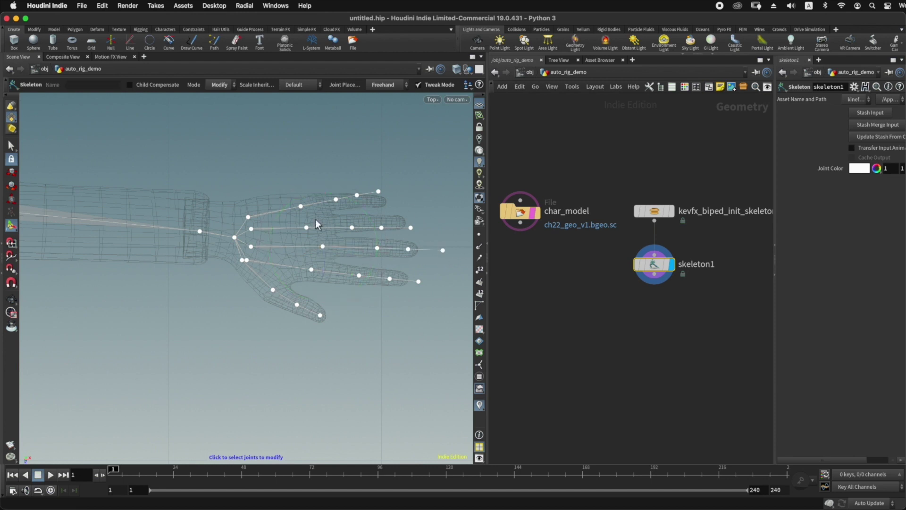
left_click_drag(307, 227, 318, 204)
left_click_drag(372, 191, 374, 202)
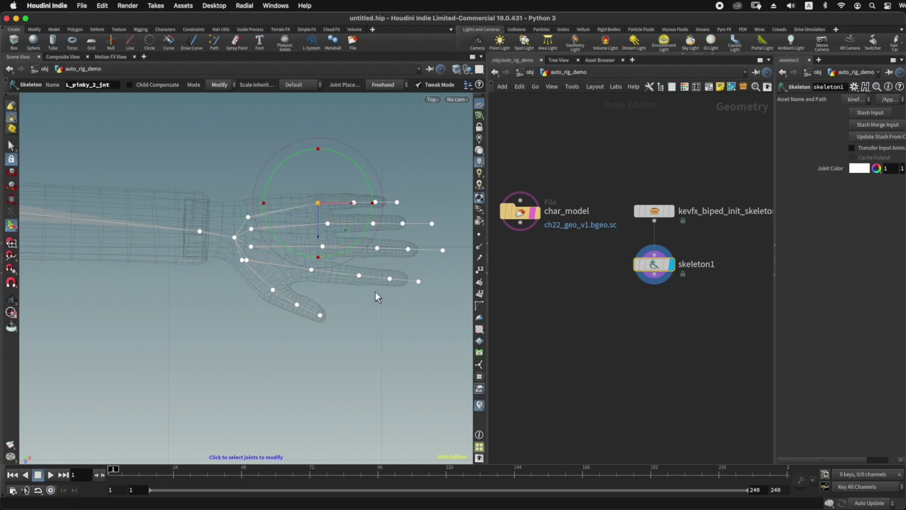
Pull the outer joints of the left fingers back so each chain ends at its fingertip in the top view
left_click_drag(359, 276, 362, 248)
left_click_drag(429, 250, 421, 250)
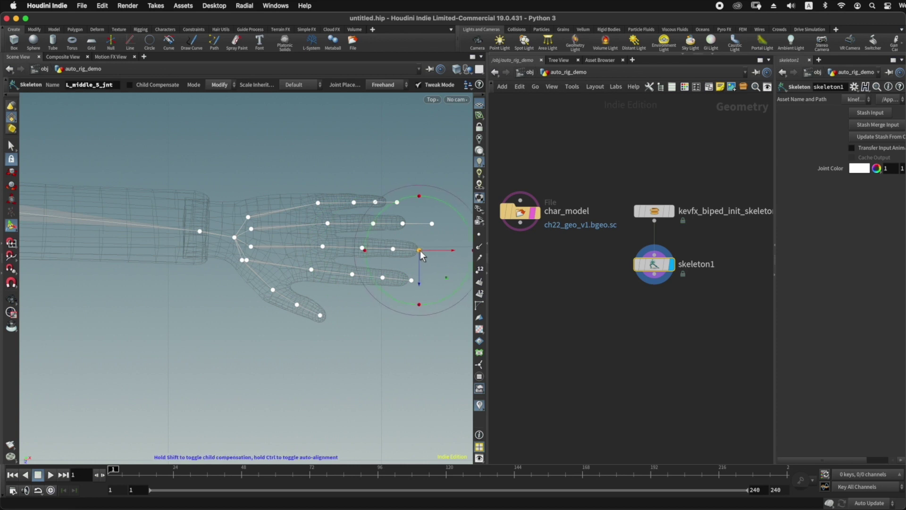
left_click_drag(374, 223, 360, 223)
left_click_drag(419, 224, 403, 222)
left_click_drag(390, 223, 387, 201)
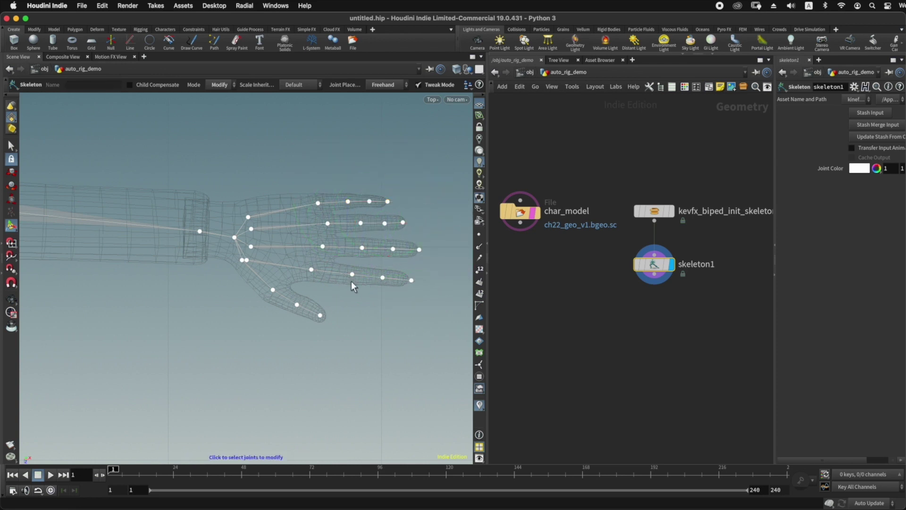
Raise L_index_2_jnt in the perspective view to fit the index finger's knuckle
key("space+1")
left_click_drag(334, 274, 378, 239)
right_click_drag(378, 239, 340, 286)
middle_click_drag(179, 235, 236, 297)
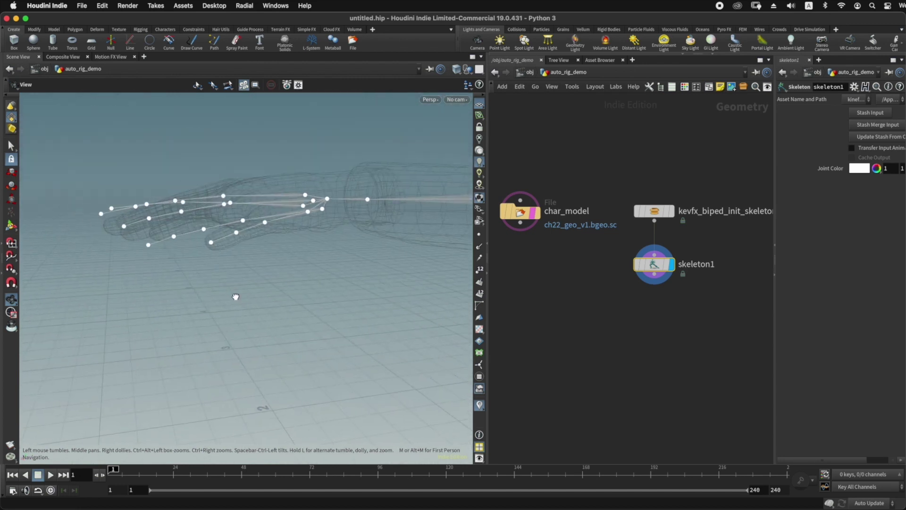
left_click(243, 220)
left_click(247, 194)
left_click(243, 221)
left_click_drag(245, 189, 245, 178)
Adjust the height of the outer left finger joints to follow the finger mesh in the perspective view
right_click_drag(236, 264, 254, 311)
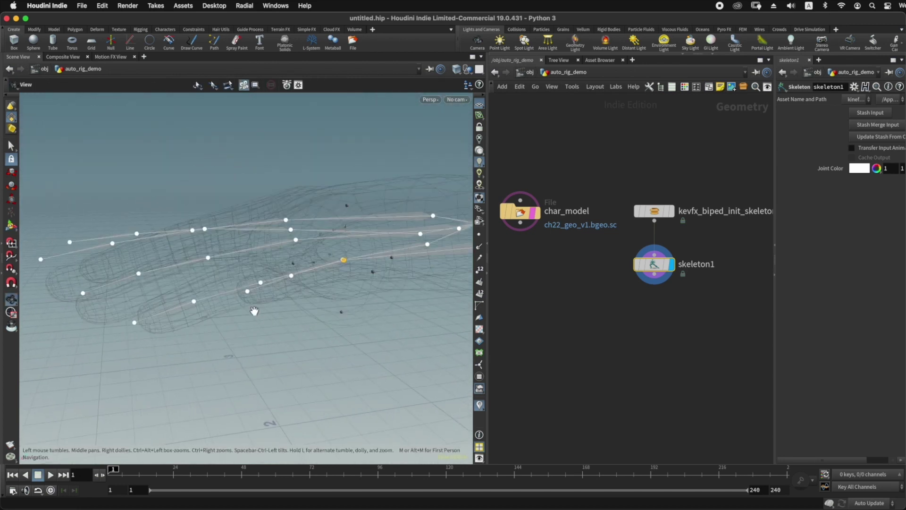
left_click_drag(254, 311, 199, 250)
left_click(292, 287)
left_click(289, 267)
left_click(200, 251)
left_click_drag(269, 274, 245, 326)
In the top view, slide L_index_2_jnt toward the fingertip and pull the next two index joints back along the finger
key("space+2")
right_click_drag(314, 284, 326, 302)
left_click_drag(305, 255, 330, 258)
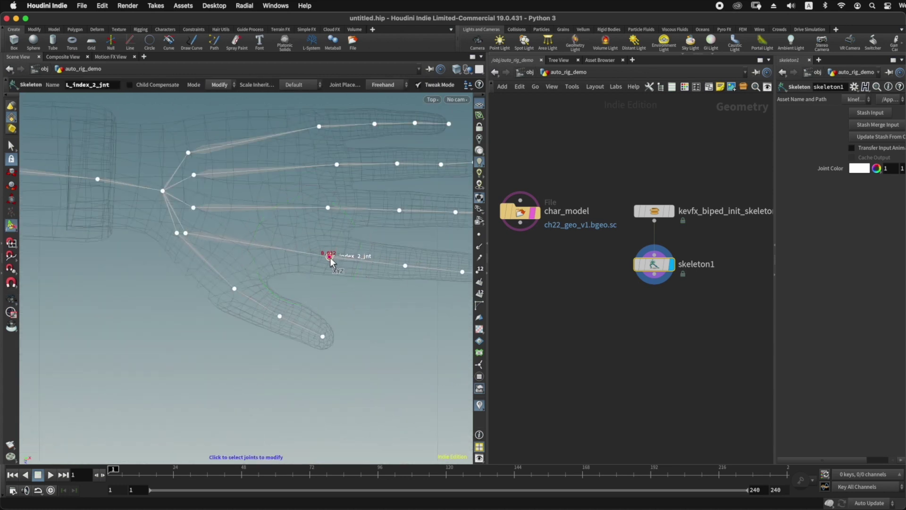
middle_click_drag(359, 260, 231, 268)
left_click_drag(277, 273, 262, 272)
left_click_drag(320, 277, 307, 274)
Examine how the left hand joints and the whole skeleton fit the character model in the perspective view
key("space+1")
left_click_drag(349, 341, 264, 331)
left_click(193, 294)
left_click_drag(249, 269, 309, 208)
right_click_drag(309, 208, 319, 329)
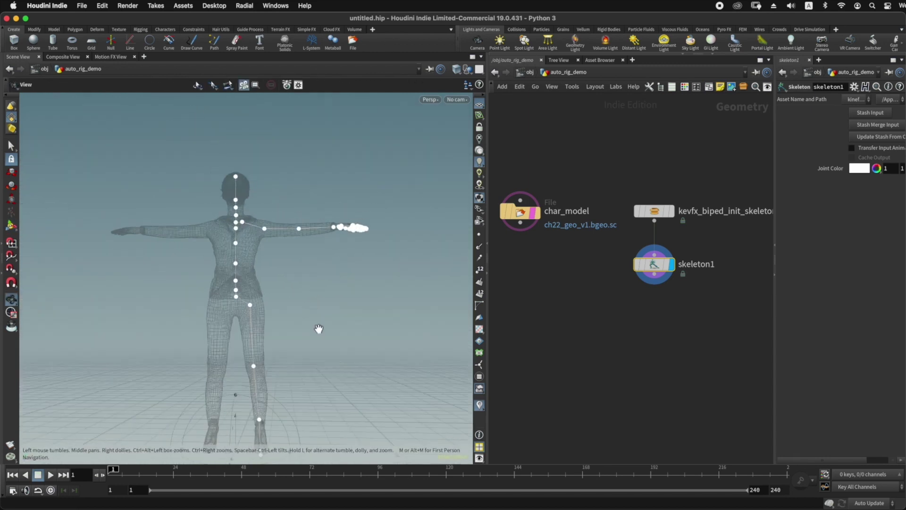
middle_click_drag(318, 334, 307, 313)
mouse_move(307, 313)
left_mouse_down()
mouse_move(301, 322)
mouse_move(310, 330)
left_mouse_up()
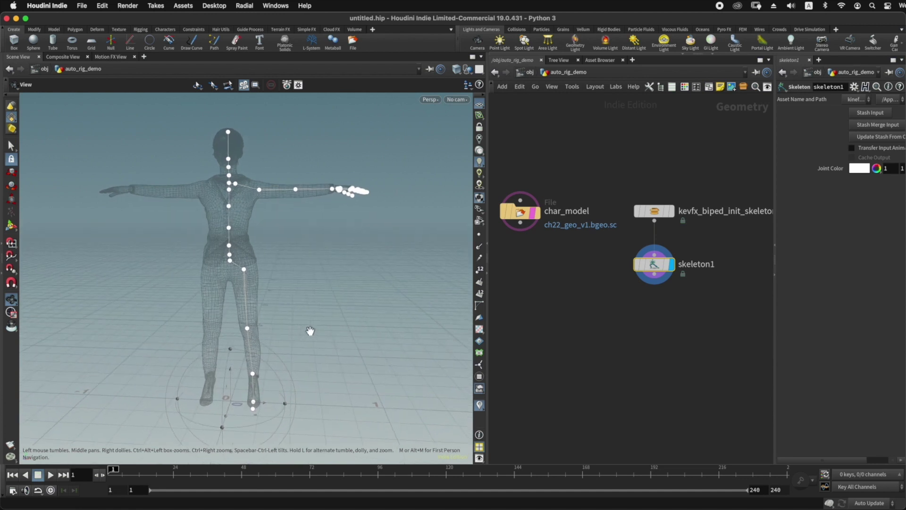
Widen the network editor and add a Rig Pose node wired to the output of skeleton1
left_click_drag(487, 291, 323, 295)
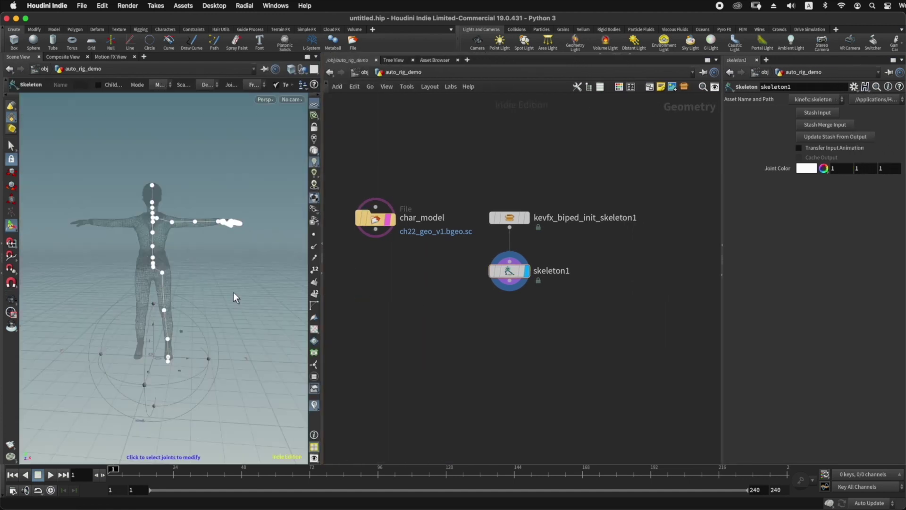
left_click_drag(221, 267, 223, 283, "alt")
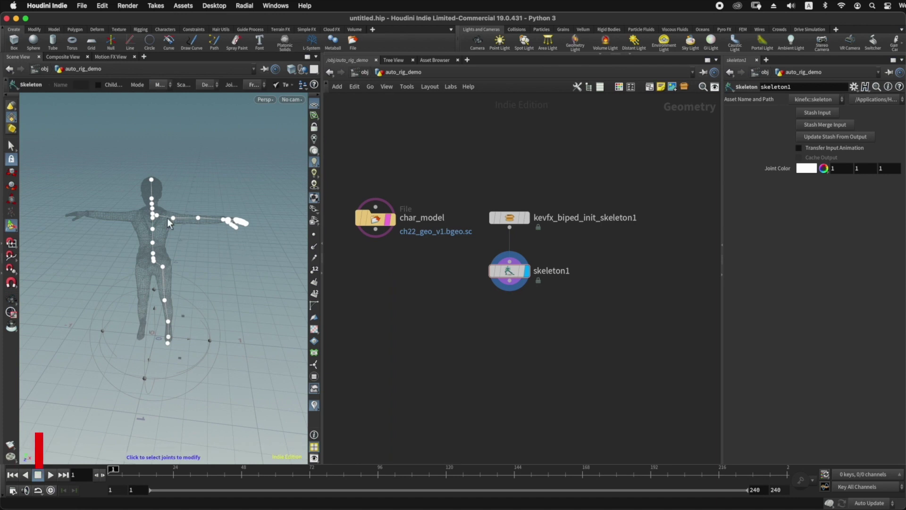
scroll(367, 196, "down", 2)
left_click(487, 268)
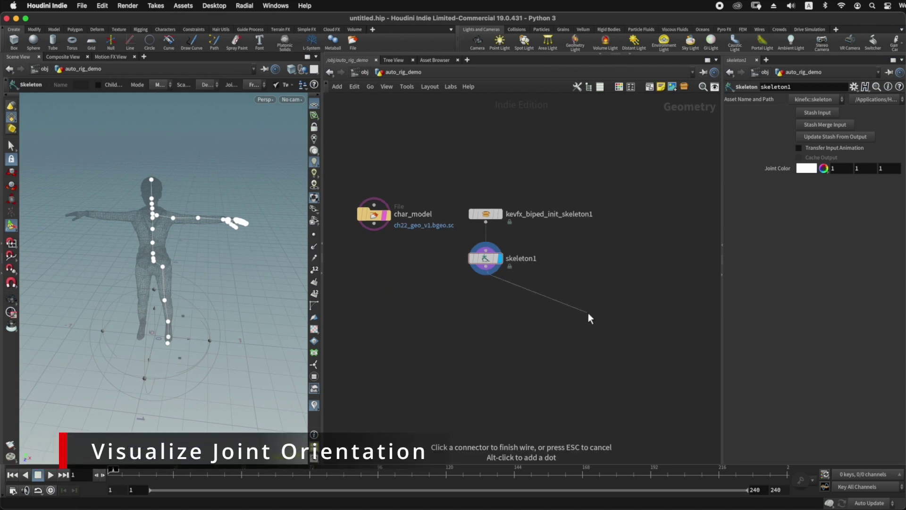
key("Tab")
type("rig po")
key("Return")
left_click(596, 315)
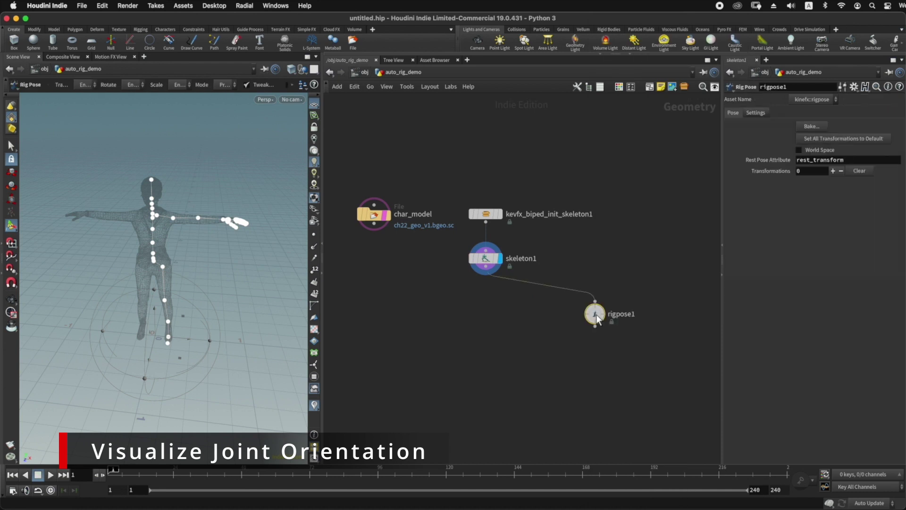
Display rigpose1 and examine the joint orientation axes on the left hand, arm and spine
left_click(600, 317)
left_click_drag(265, 306, 199, 291, "alt")
right_click_drag(199, 290, 299, 280, "alt")
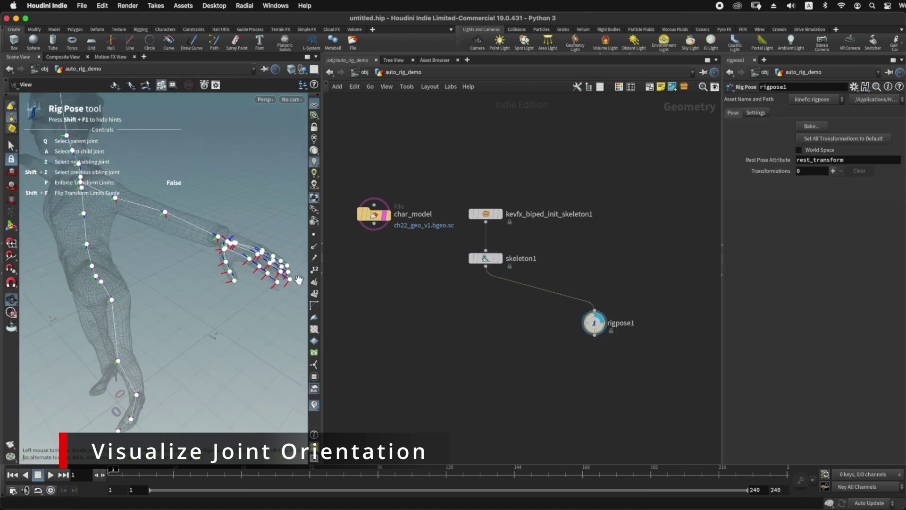
right_click_drag(205, 265, 245, 267, "alt")
left_click_drag(245, 267, 220, 276, "alt")
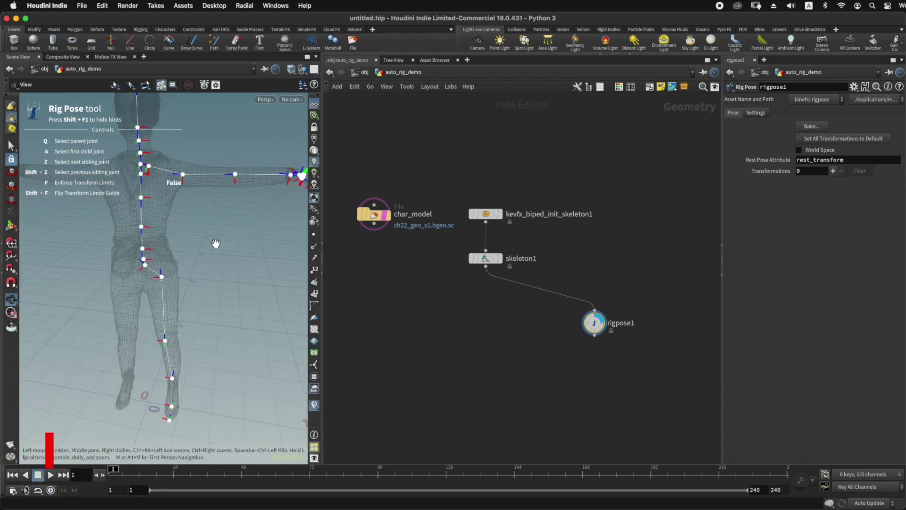
Add a Kevfx Biped Orient Joints node wired to skeleton1's output, display it, and move rigpose1 aside
left_click(486, 267)
key("Tab")
type("kev")
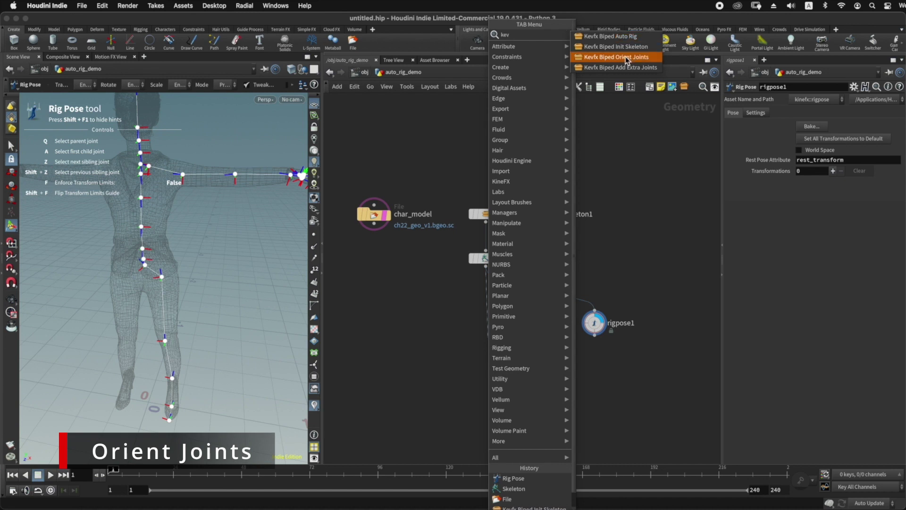
left_click(626, 57)
left_click(488, 330)
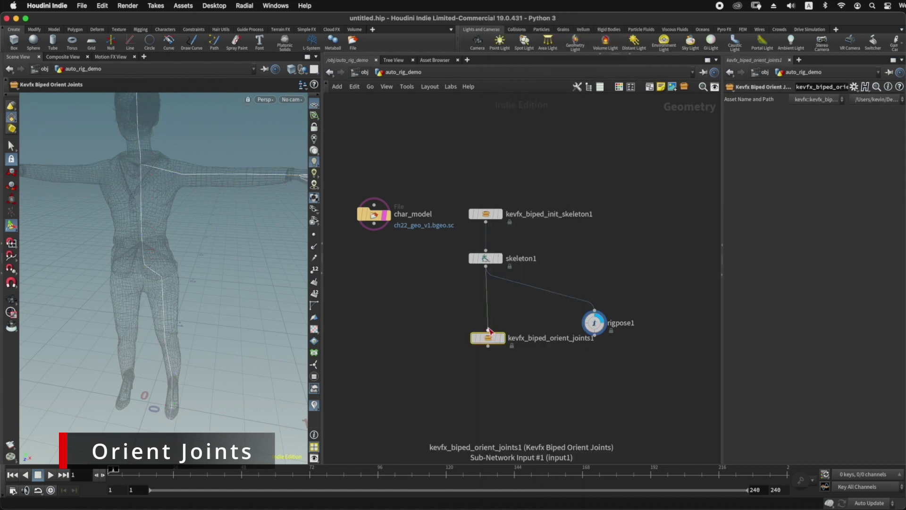
left_click_drag(490, 339, 487, 353)
left_click_drag(596, 324, 628, 308)
left_click(502, 354)
scroll(506, 361, "down", 2)
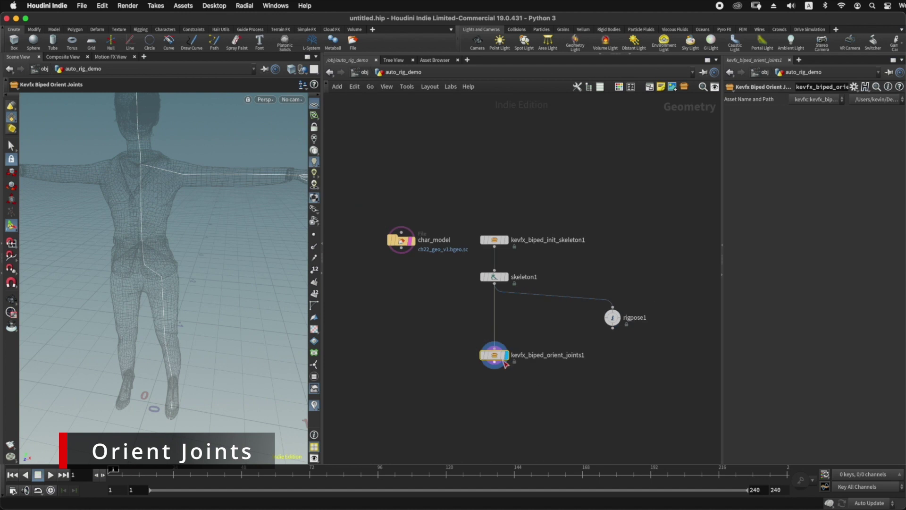
Rewire rigpose1 to follow kevfx_biped_orient_joints1 and display it to show the corrected joint axes
left_click_drag(494, 356, 494, 335)
left_click_drag(612, 319, 496, 345)
left_click_drag(641, 357, 573, 414)
left_click(610, 383)
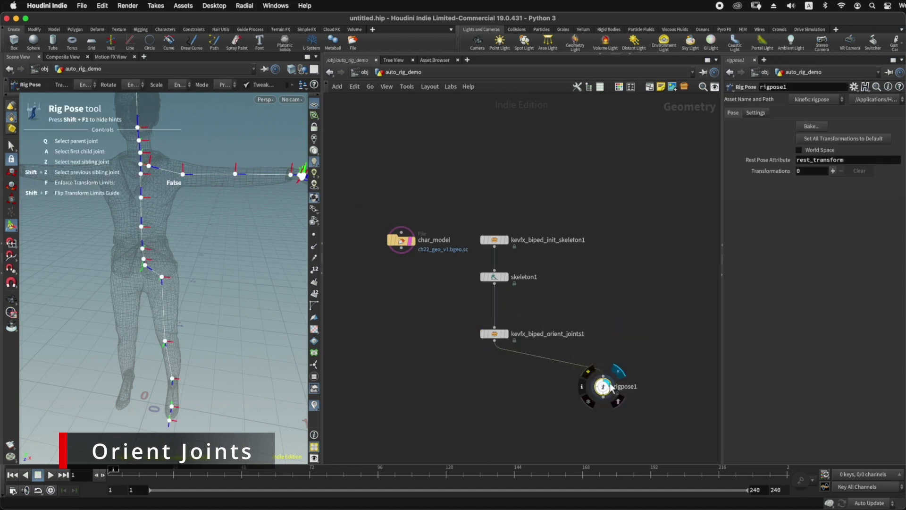
left_click_drag(211, 238, 259, 278, "alt")
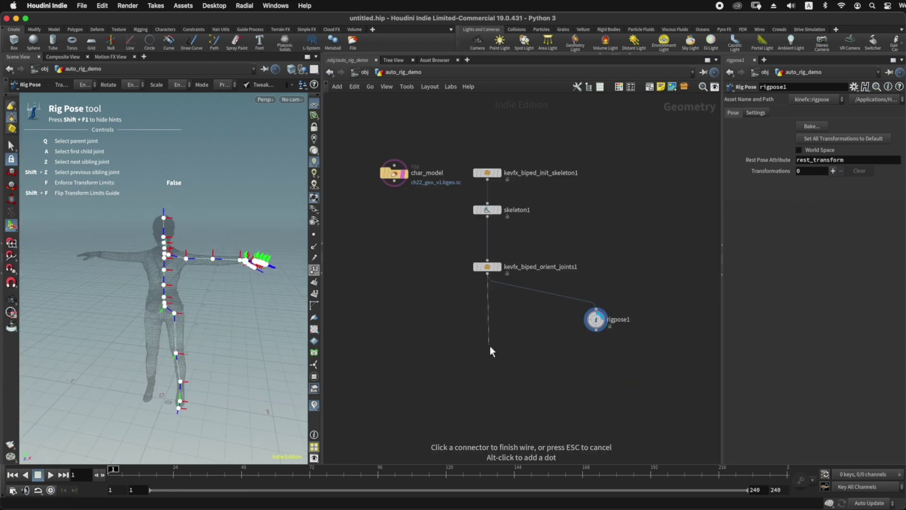
Add a Kevfx Biped Add Extra Joints node below kevfx_biped_orient_joints1, wired to its output, and display it
key("Tab")
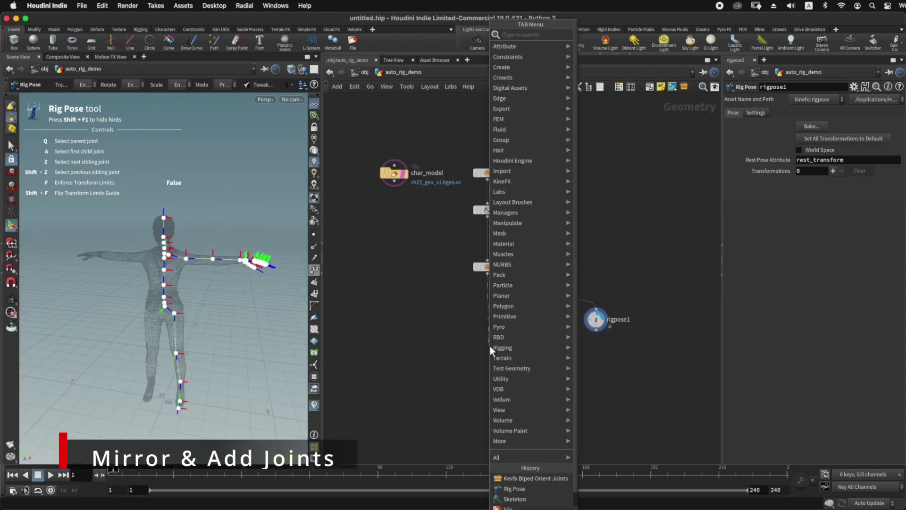
type("kev")
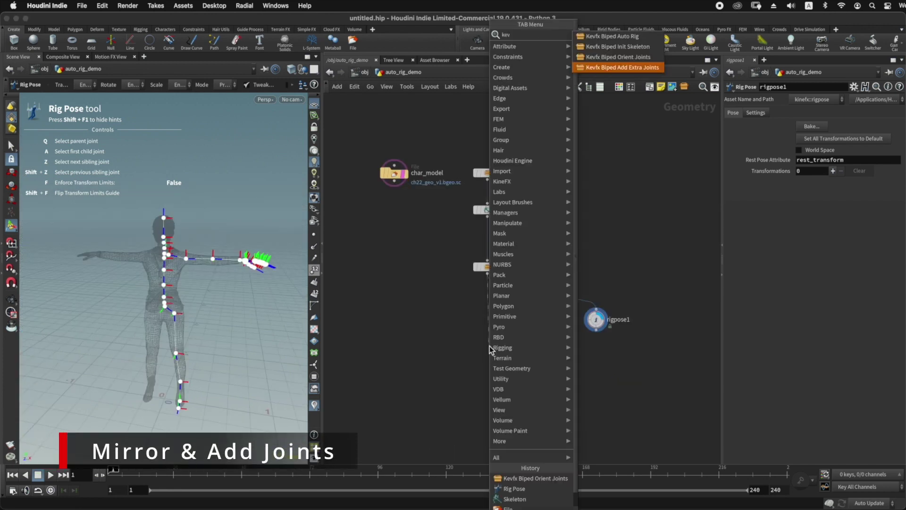
key("Return")
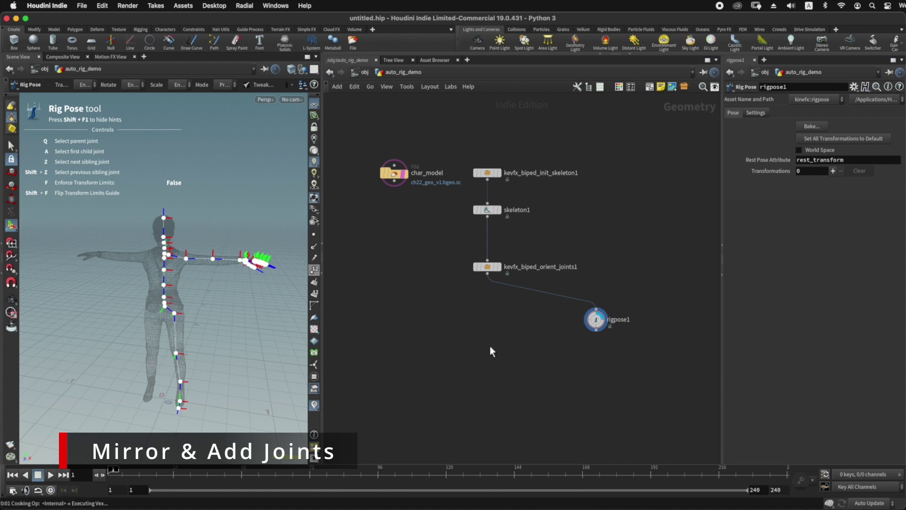
left_click(490, 346)
left_click(501, 346)
left_click_drag(491, 348, 486, 329)
Rewire rigpose1 to follow kevfx_biped_add_extra_joints1 and display it to check the joint axes on both body sides
left_click_drag(595, 321, 484, 334)
left_click_drag(581, 347, 626, 397)
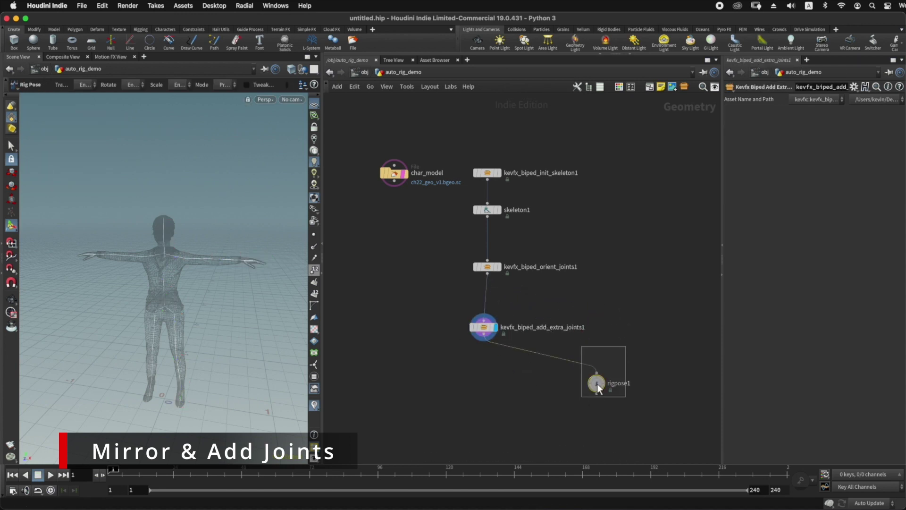
left_click(602, 380)
right_click_drag(204, 321, 231, 272, "alt")
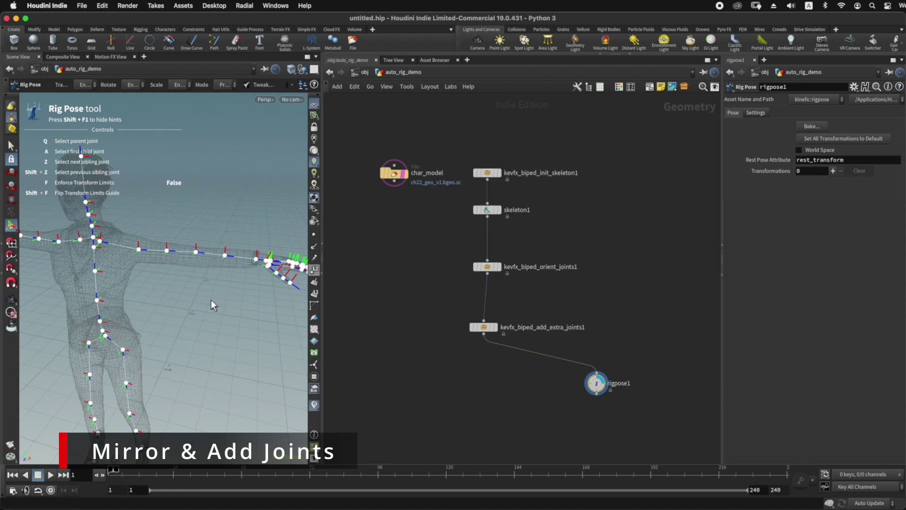
left_click_drag(208, 287, 187, 296, "alt")
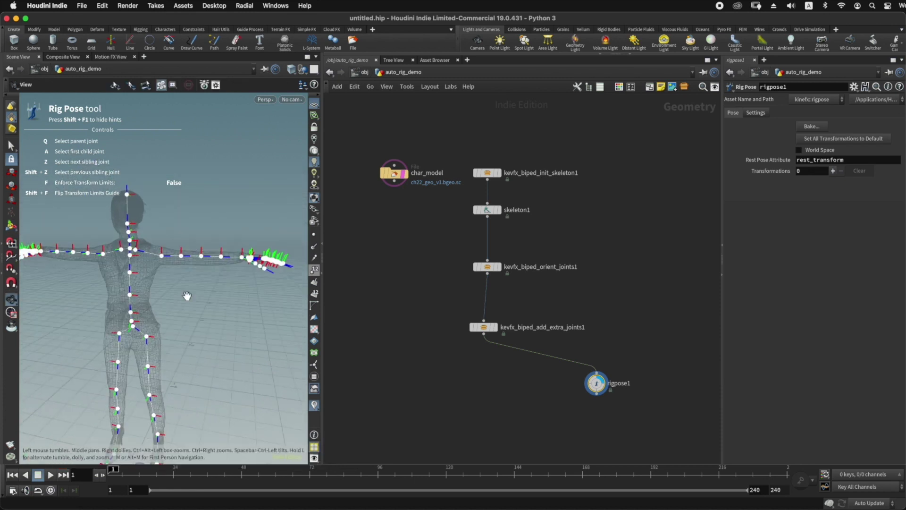
right_click_drag(206, 327, 210, 293, "alt")
Enclose the four aligned skeleton nodes in a network box enlarged around their labels, and color the box orange
left_click(501, 394)
middle_click_drag(501, 393, 511, 328)
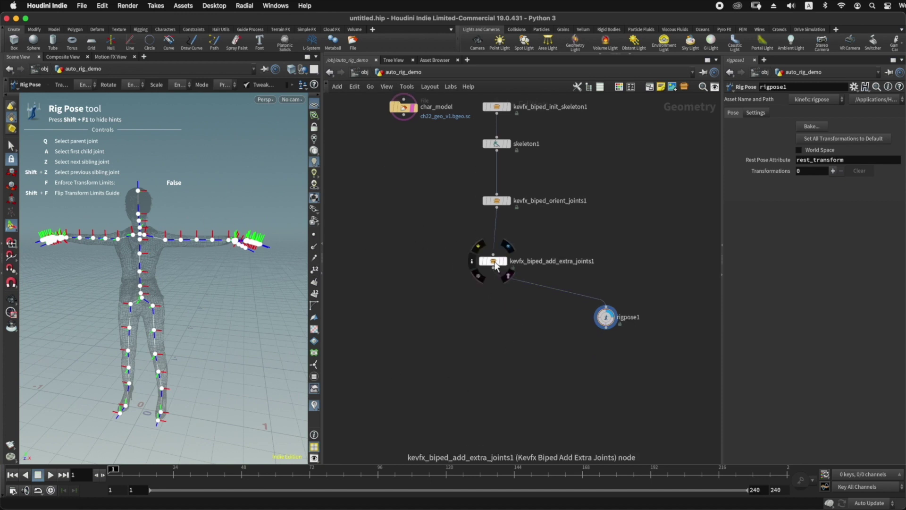
left_click_drag(494, 262, 500, 261)
left_click_drag(457, 98, 571, 296)
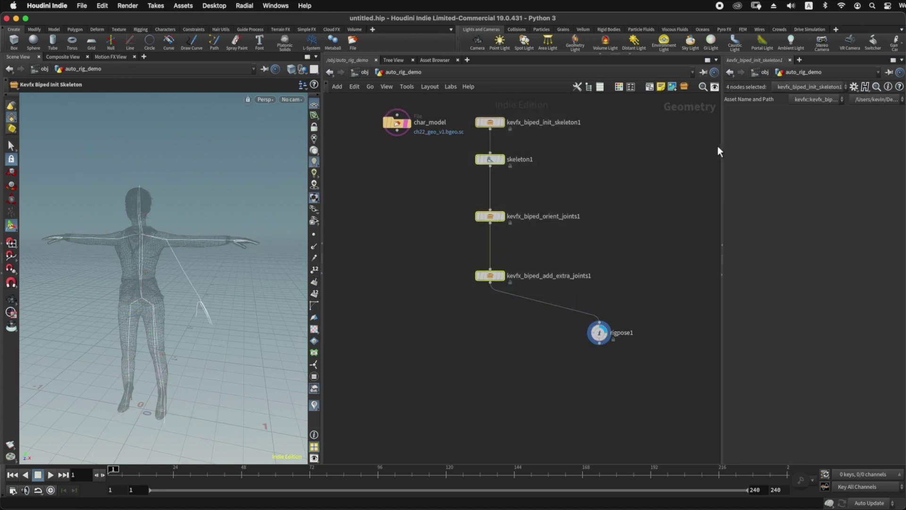
left_click(649, 87)
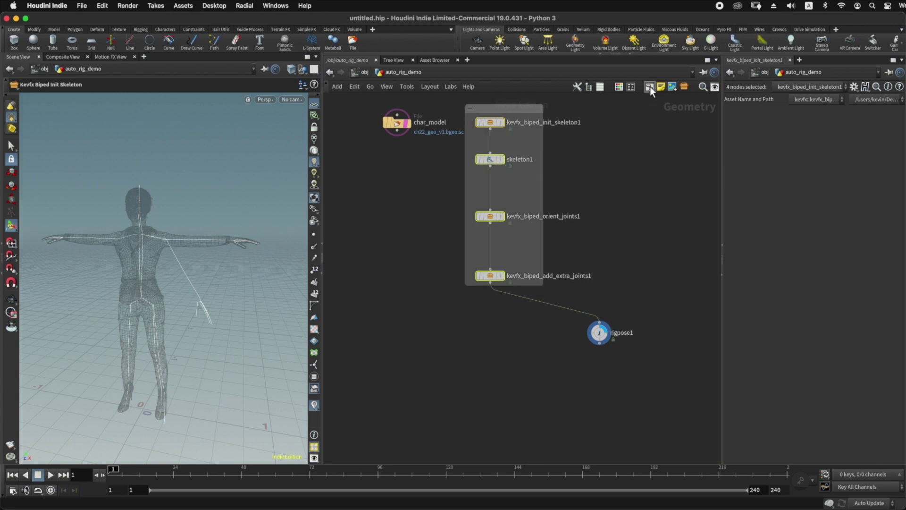
left_click_drag(542, 285, 631, 300)
middle_click_drag(658, 227, 636, 254)
key("c")
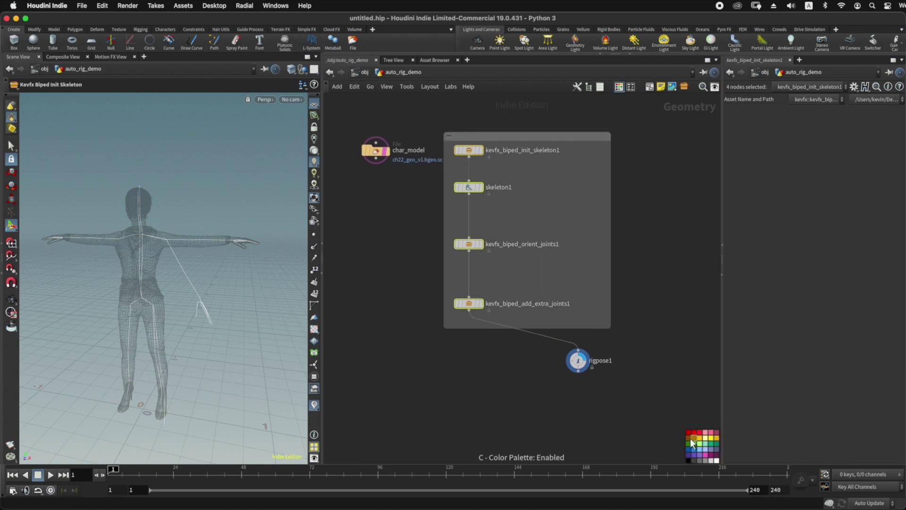
left_click_drag(689, 438, 586, 281)
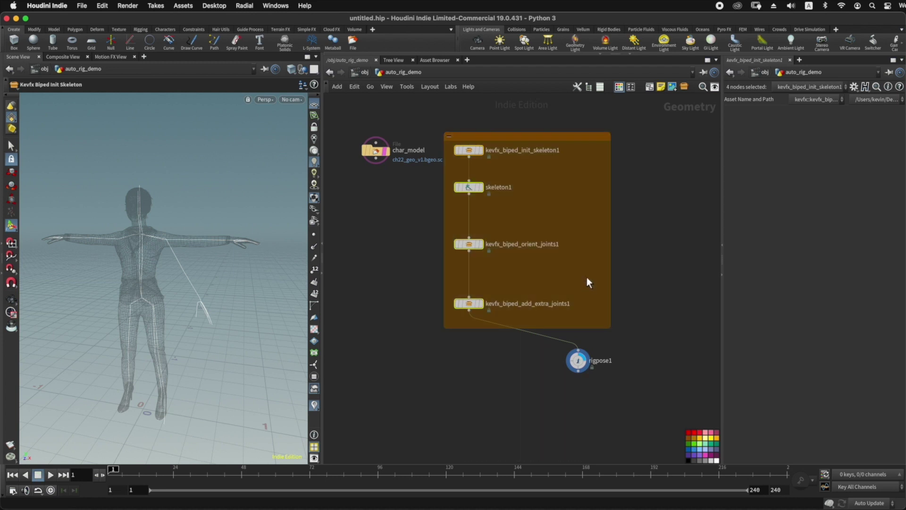
Title the network box "joints" and move the char_model node farther away from it
double_click(542, 139)
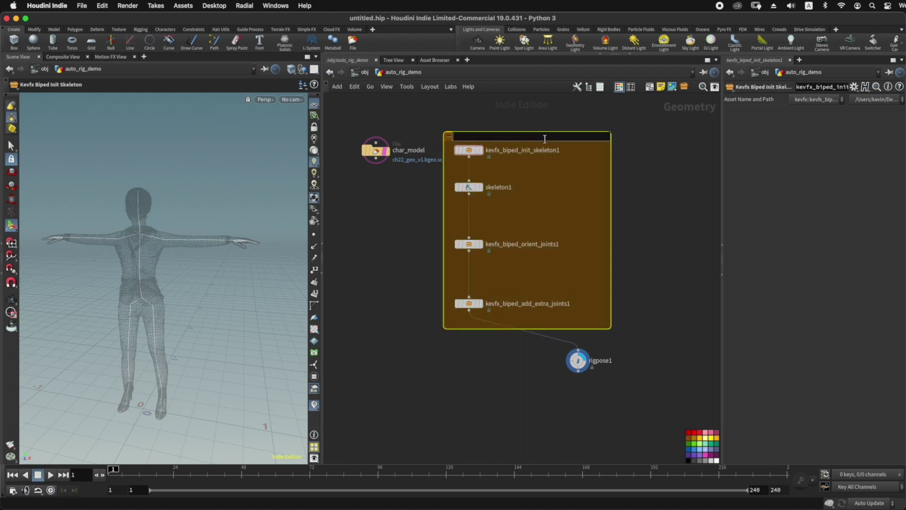
key("Return")
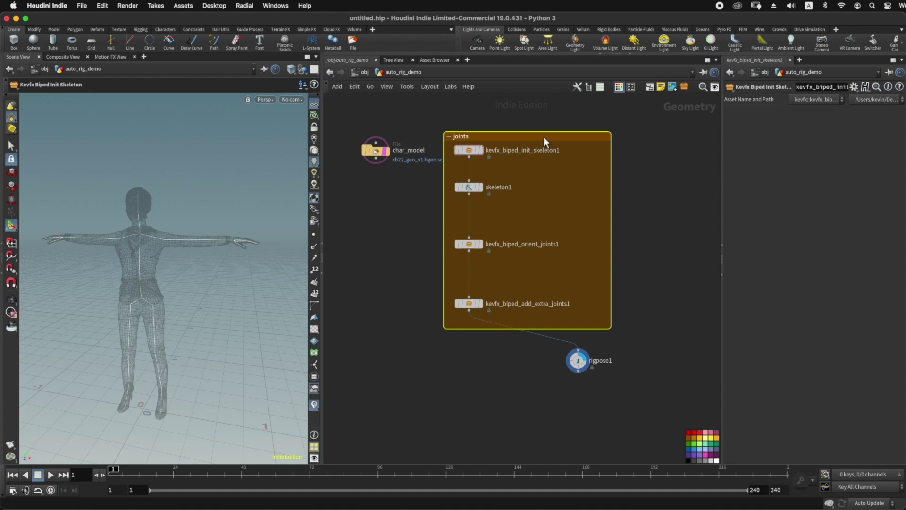
scroll(388, 180, "down", 2)
left_click_drag(381, 159, 350, 155)
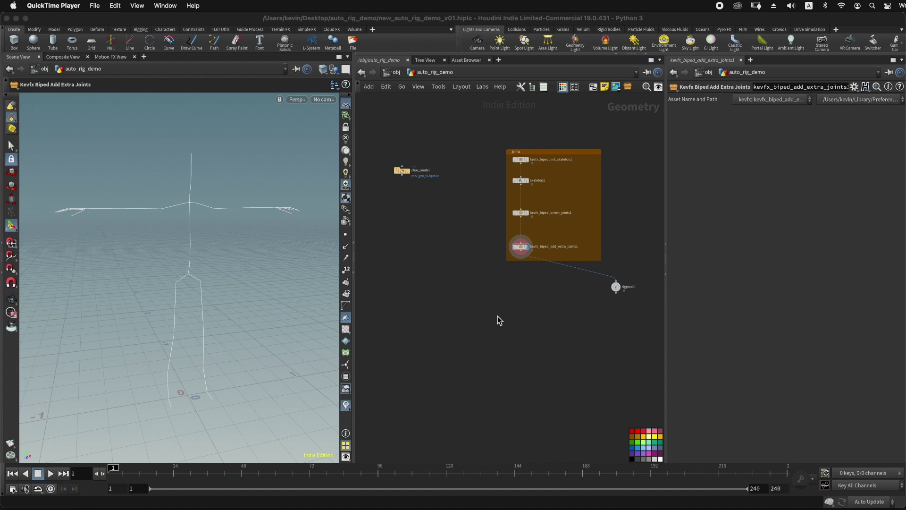
Display the char_model node's geometry in the viewport
left_click(406, 192)
scroll(403, 176, "up", 5)
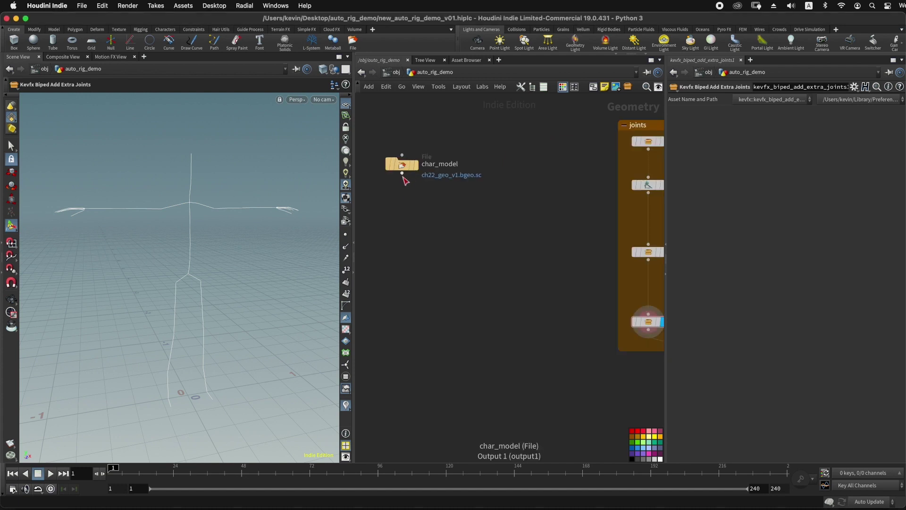
left_click_drag(405, 179, 415, 218)
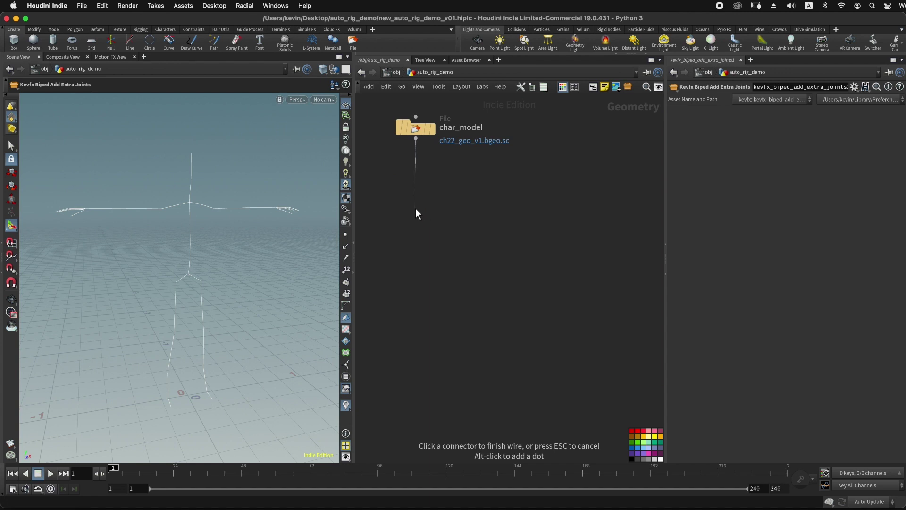
key("Escape")
left_click(431, 133)
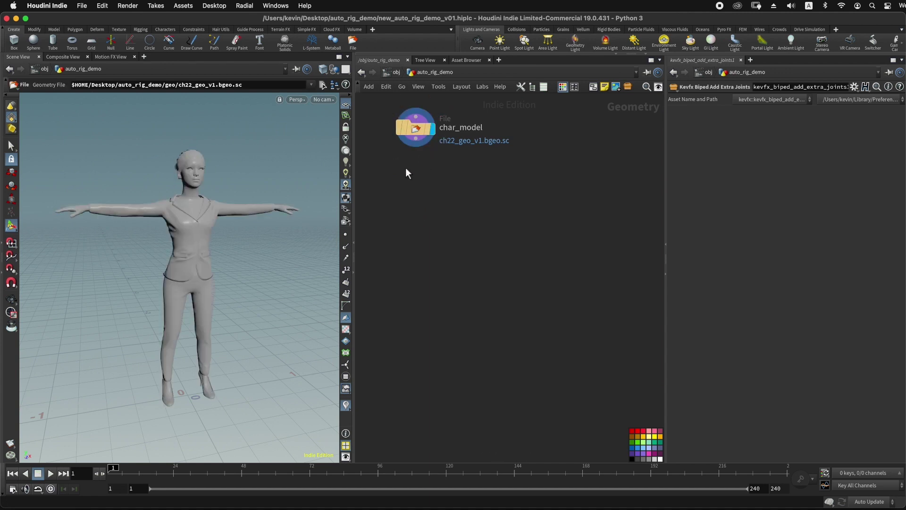
Add a Material node wired to char_model's output
left_click(417, 143)
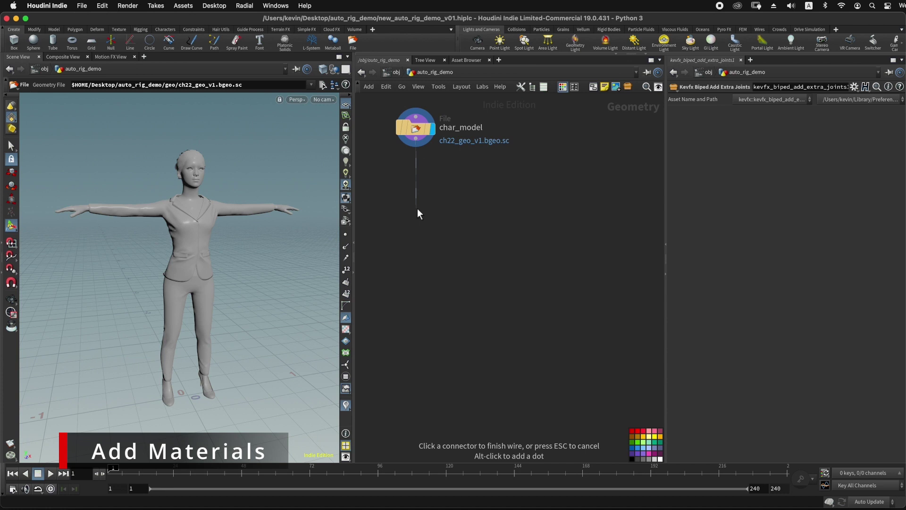
key("Tab")
type("mate")
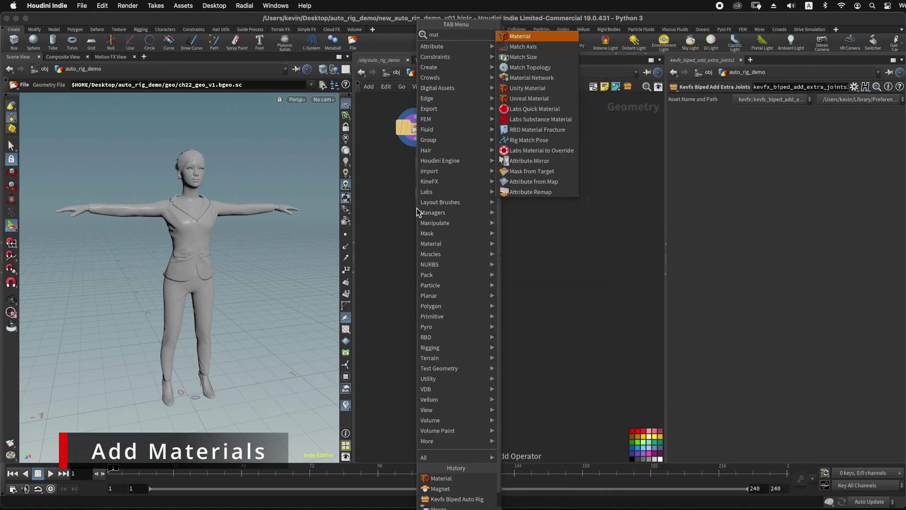
Set the group of the /mat/Ch07_body material entry to body, heels, pants, shirt and suit
left_click(878, 172)
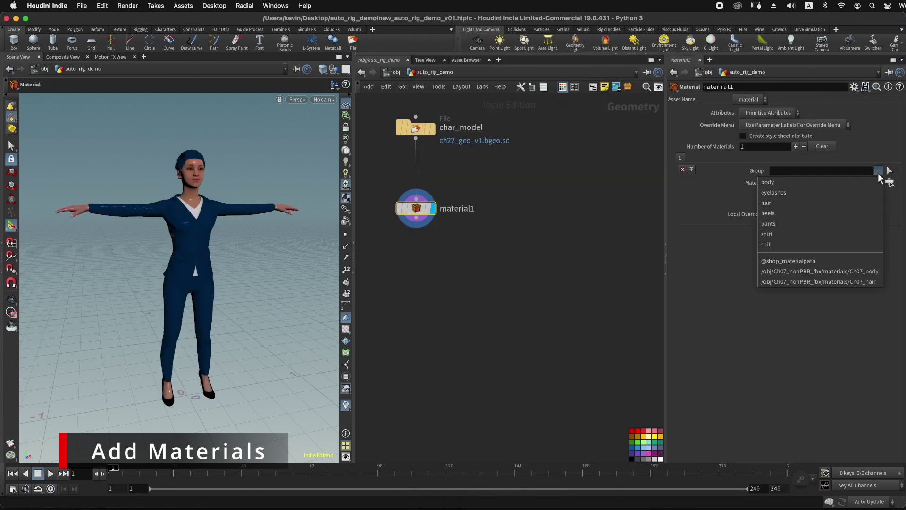
left_click(793, 182)
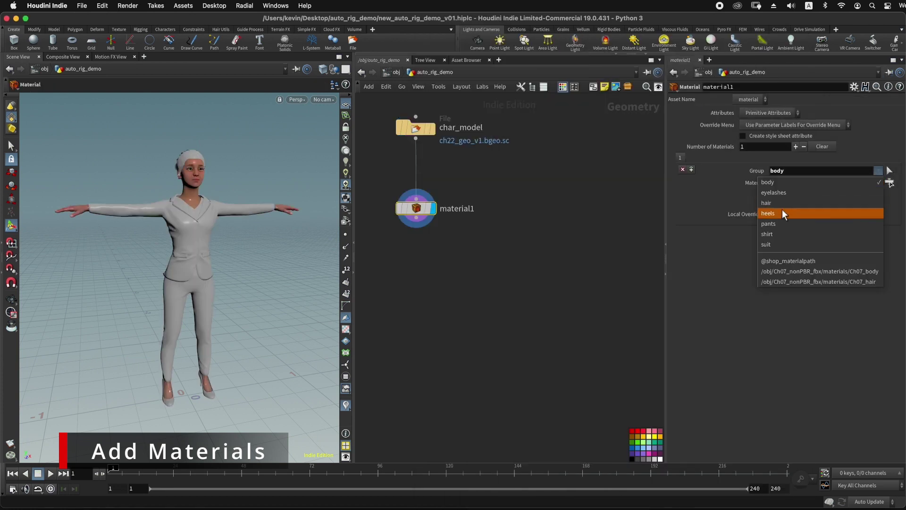
left_click(784, 213)
left_click(822, 223)
left_click(802, 234)
left_click(740, 185)
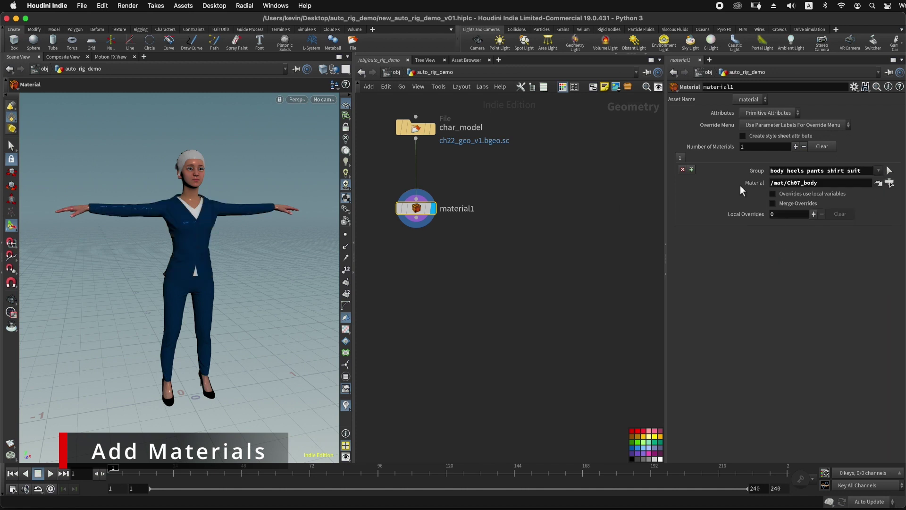
Add a second material entry that assigns /mat/Ch07_hair to the eyelashes and hair groups
left_click(890, 183)
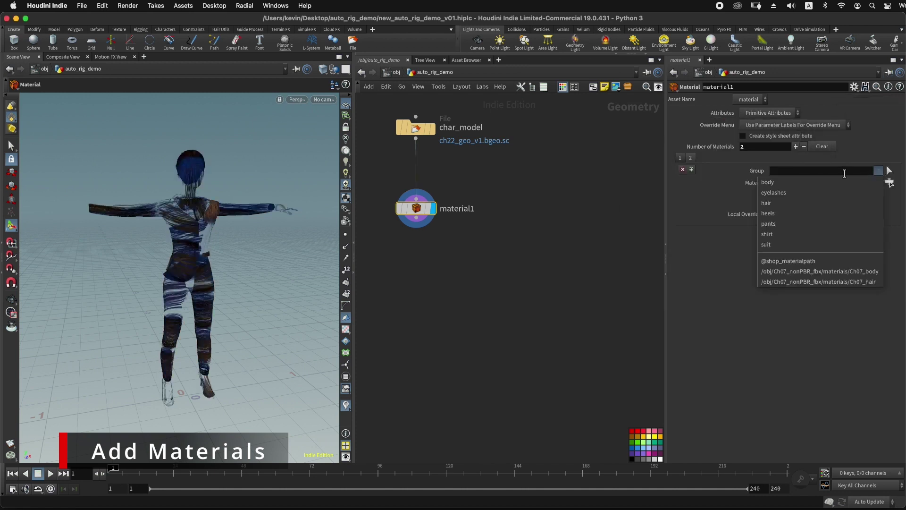
left_click(774, 192)
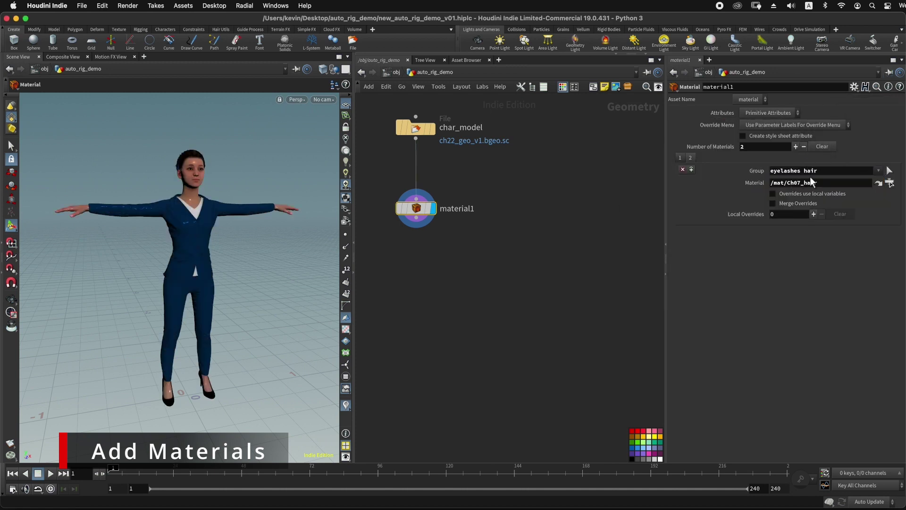
Add a Kevfx Biped Auto Rig node wired to kevfx_biped_add_extra_joints1's output and display it in the viewport
scroll(520, 246, "down", 2)
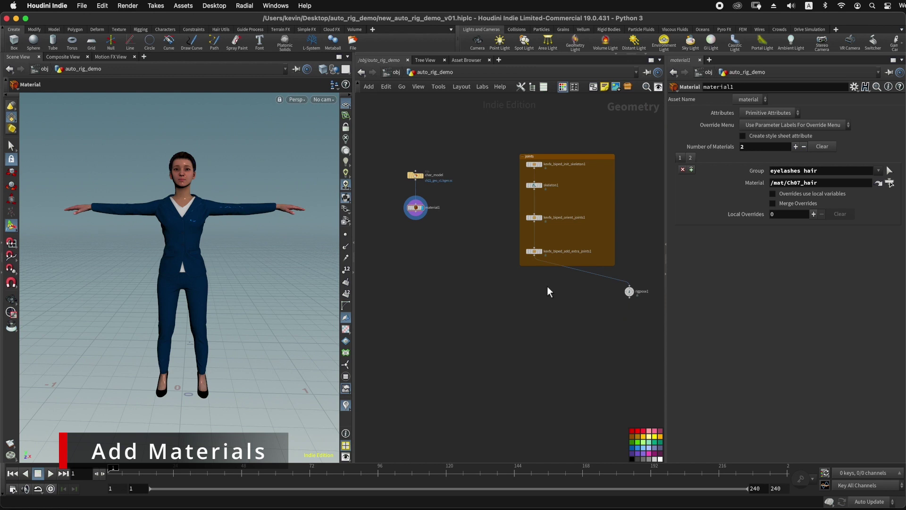
scroll(549, 285, "up", 1)
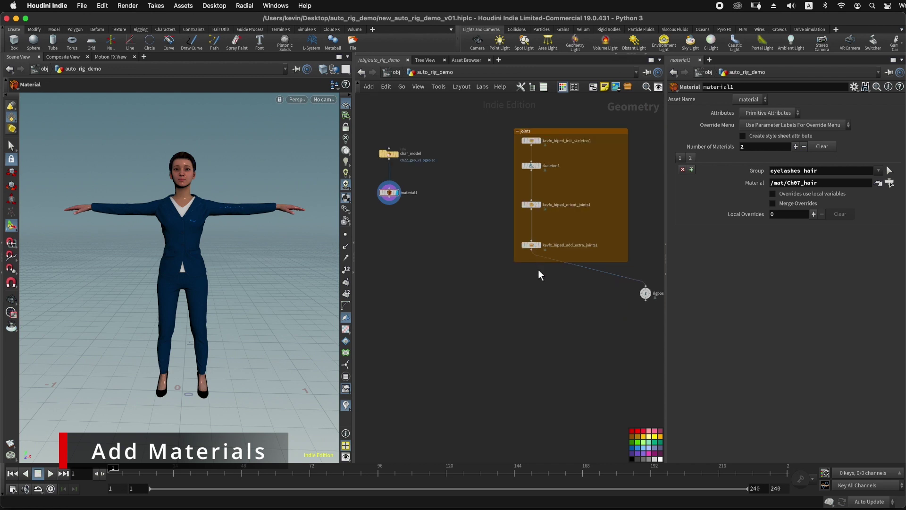
scroll(539, 271, "down", 1)
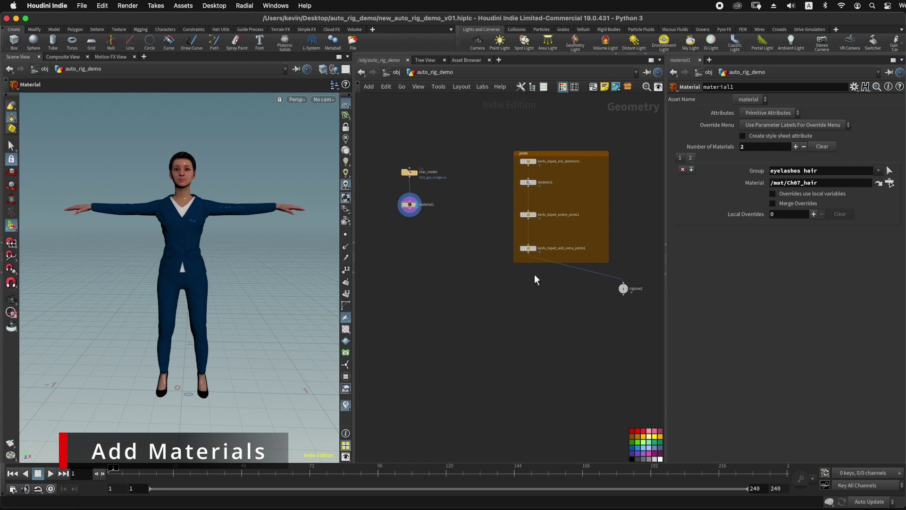
left_click(530, 254)
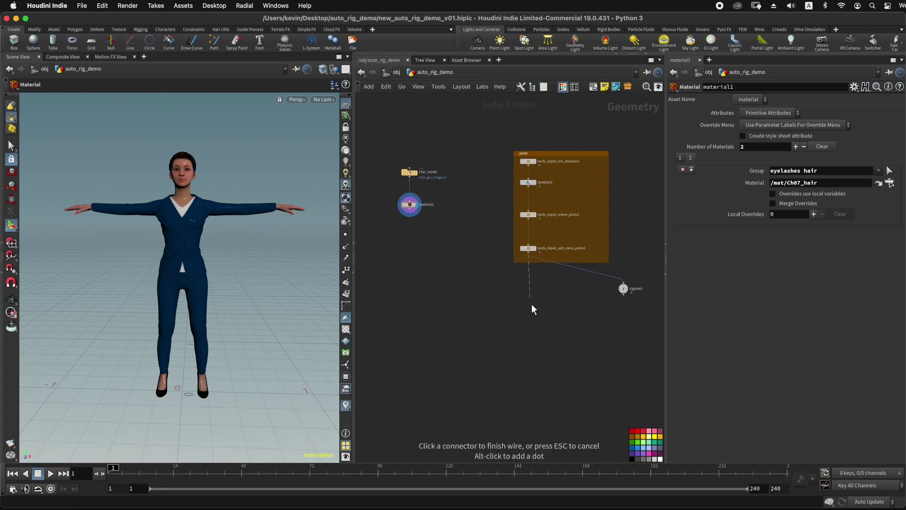
key("Tab")
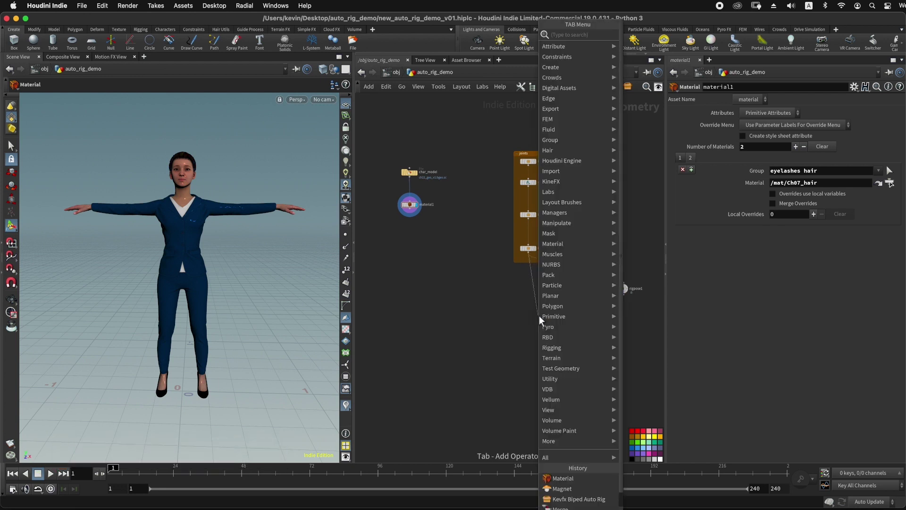
type("kevfx")
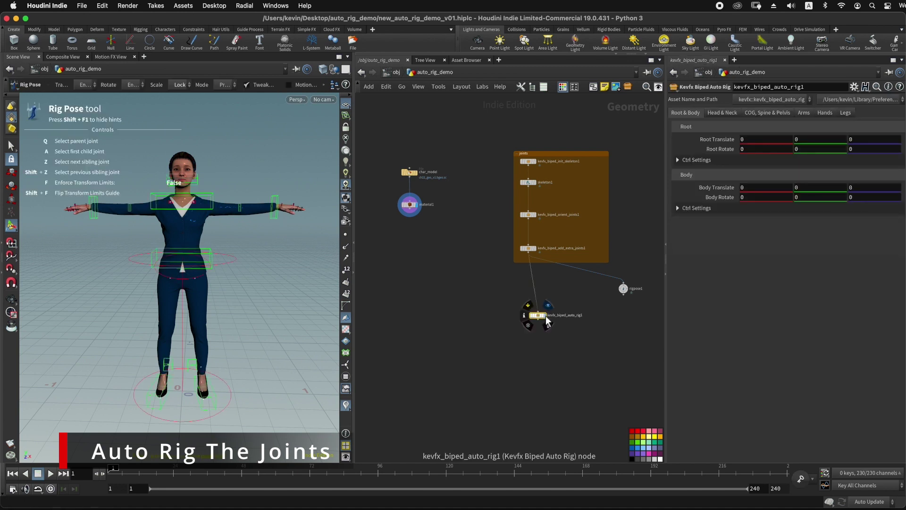
left_click(545, 315)
left_click_drag(496, 302, 572, 332)
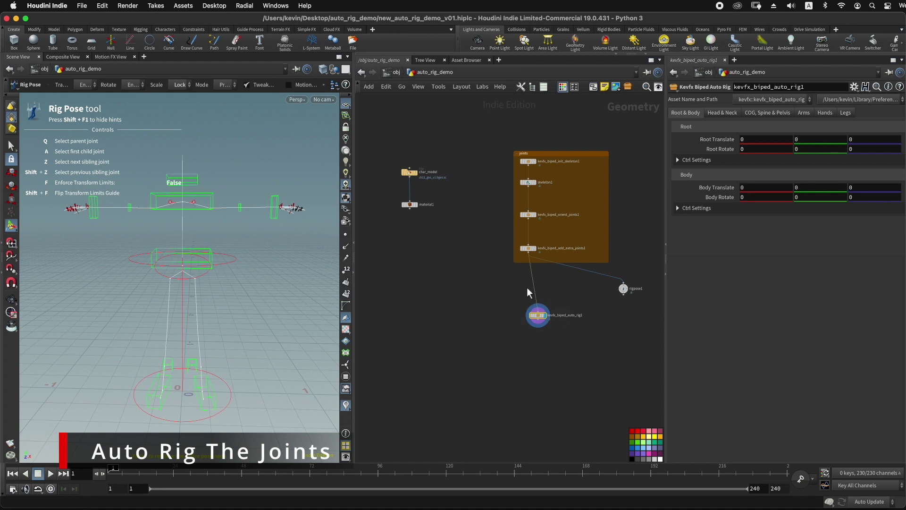
scroll(565, 326, "up", 5)
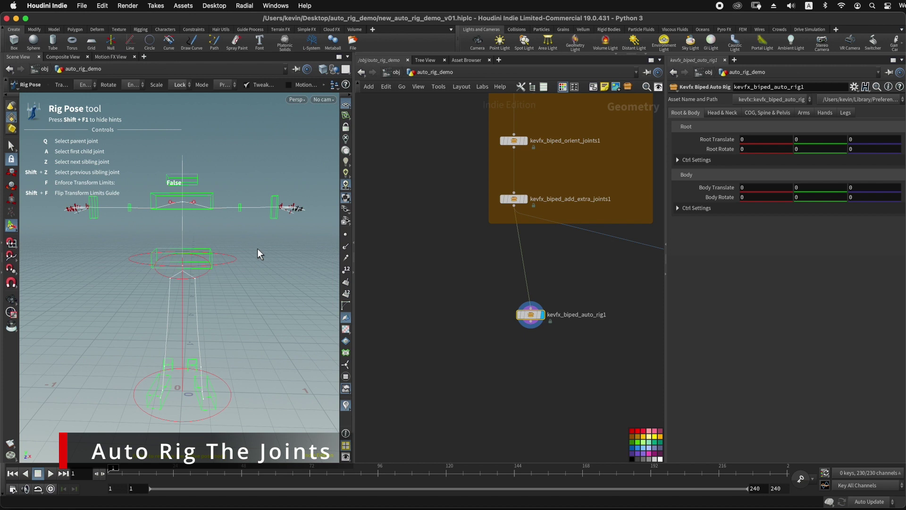
Hide the Rig Pose tool hints and examine the auto-rig's control shapes on the skeleton
key("shift+F1")
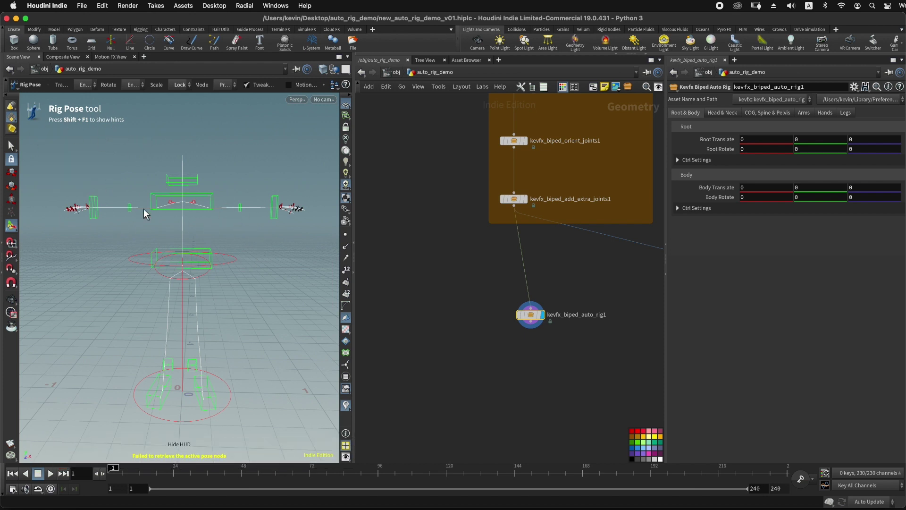
left_click(11, 146)
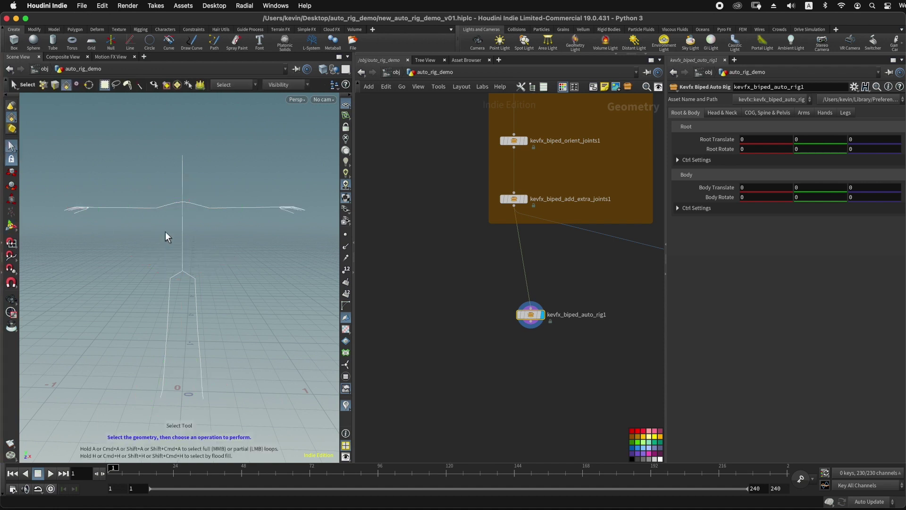
left_click(12, 226)
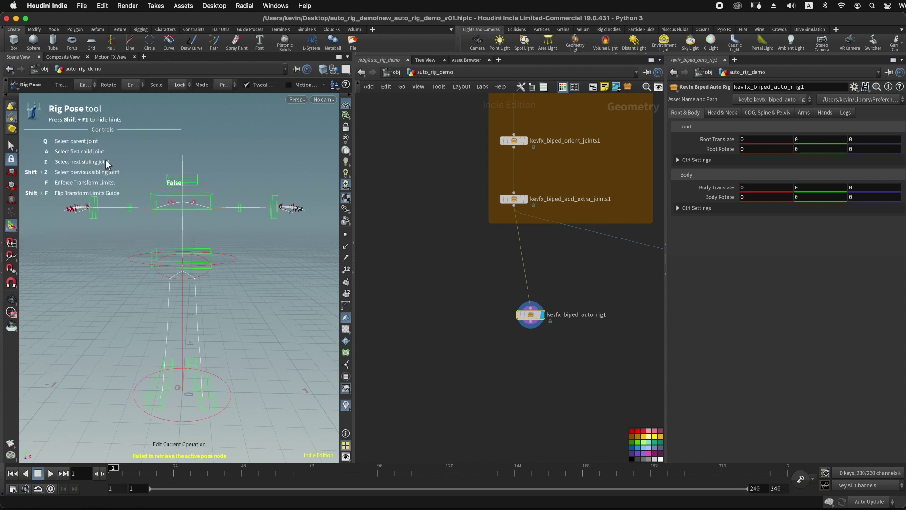
key("shift+F1")
left_click_drag(236, 245, 266, 251, "alt")
left_click(269, 220)
middle_click_drag(302, 286, 265, 296)
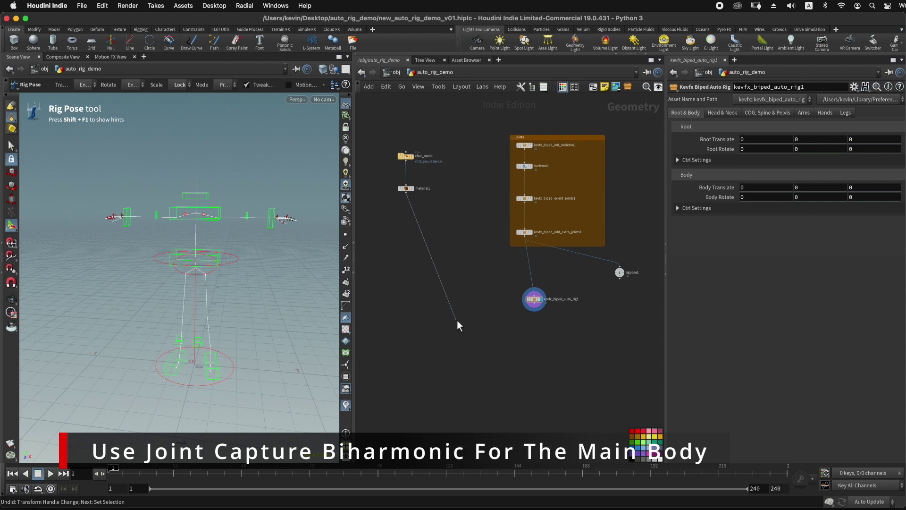
Add a Joint Capture Biharmonic node wired to material1's output and place it below the auto-rig node
key("Tab")
type("join")
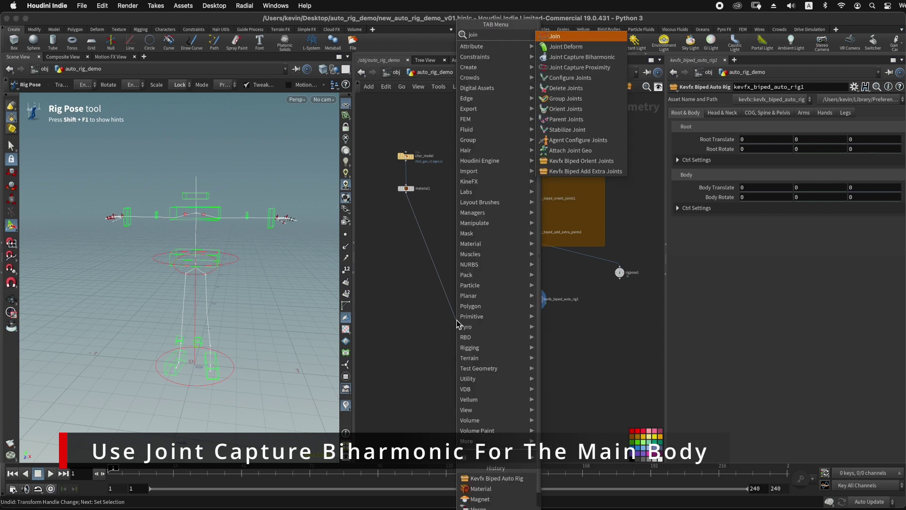
key("Down")
key("Down")
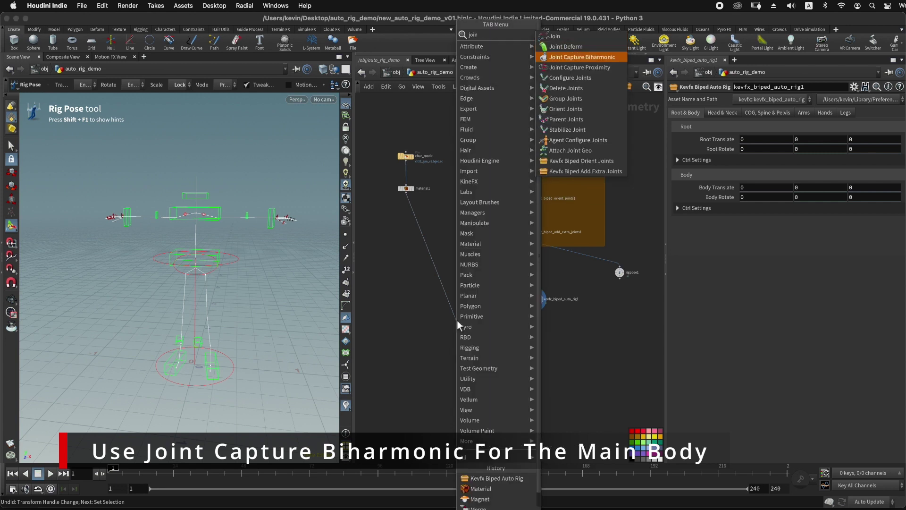
key("Return")
left_click_drag(460, 323, 467, 346)
scroll(481, 326, "up", 3)
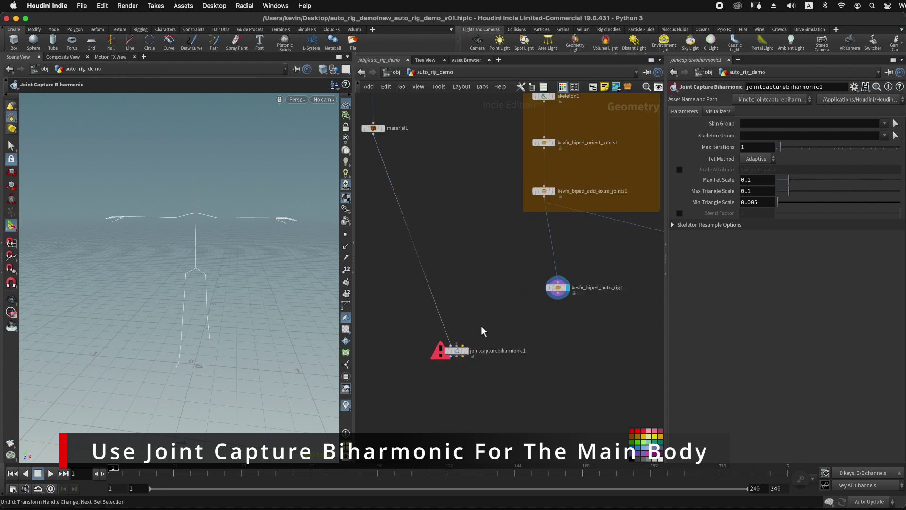
Widen the network editor by narrowing the viewport and the parameter pane
scroll(480, 326, "down", 3)
left_click_drag(354, 332, 323, 334)
scroll(460, 307, "up", 3)
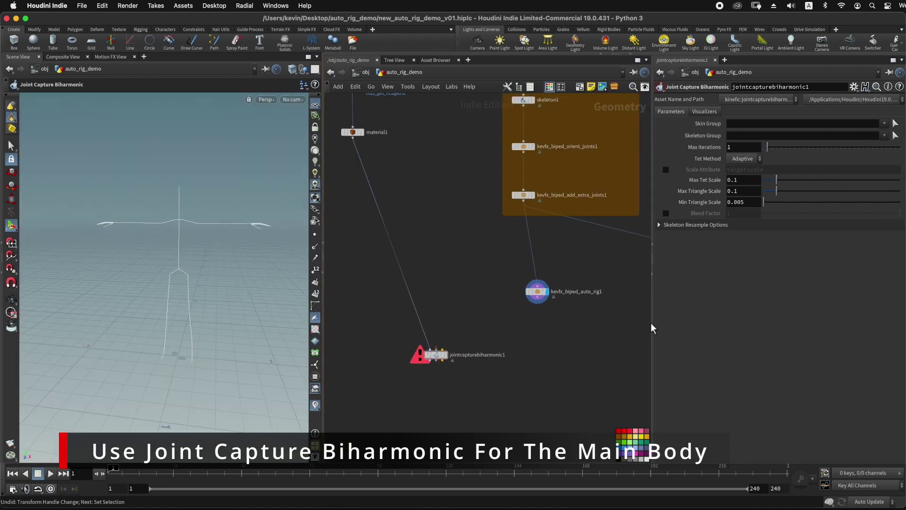
left_click_drag(652, 328, 678, 328)
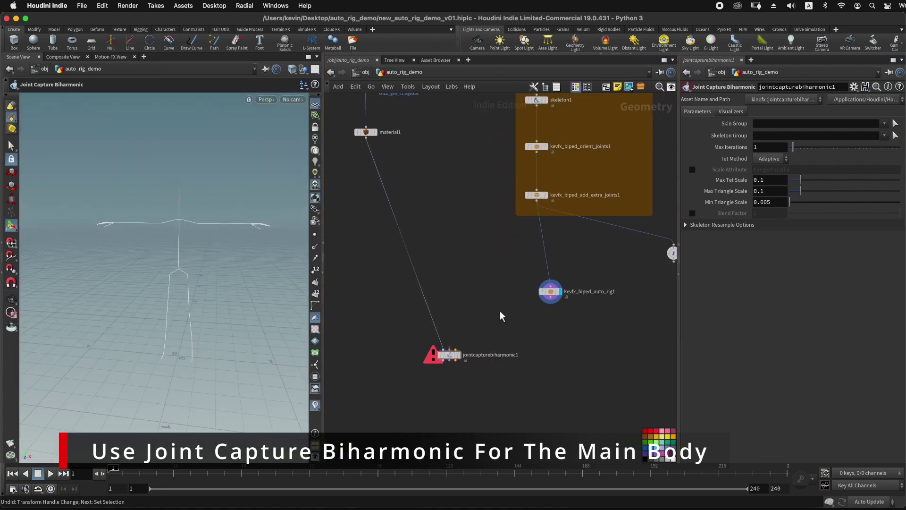
Wire kevfx_biped_add_extra_joints1 and kevfx_biped_auto_rig1 into the Joint Capture Biharmonic node's second and third inputs and check its error details
scroll(461, 348, "up", 2)
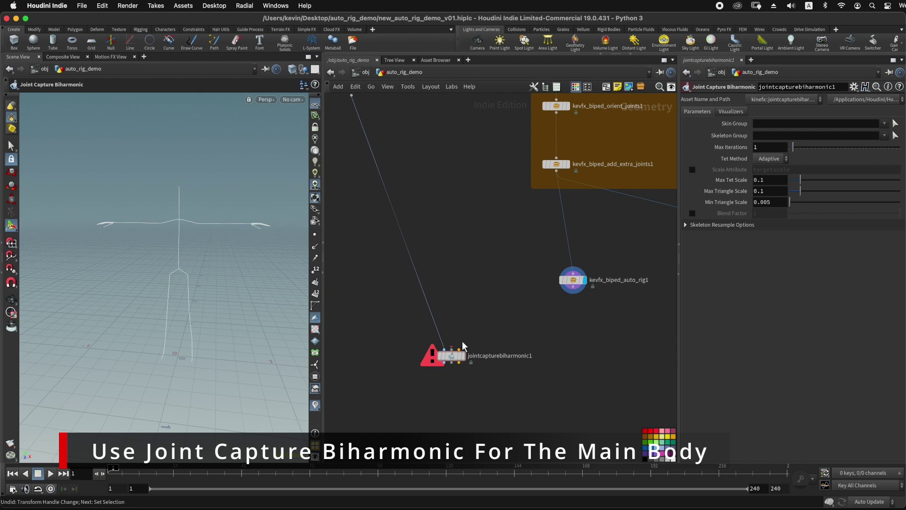
middle_click_drag(473, 197, 478, 249)
scroll(478, 248, "down", 2)
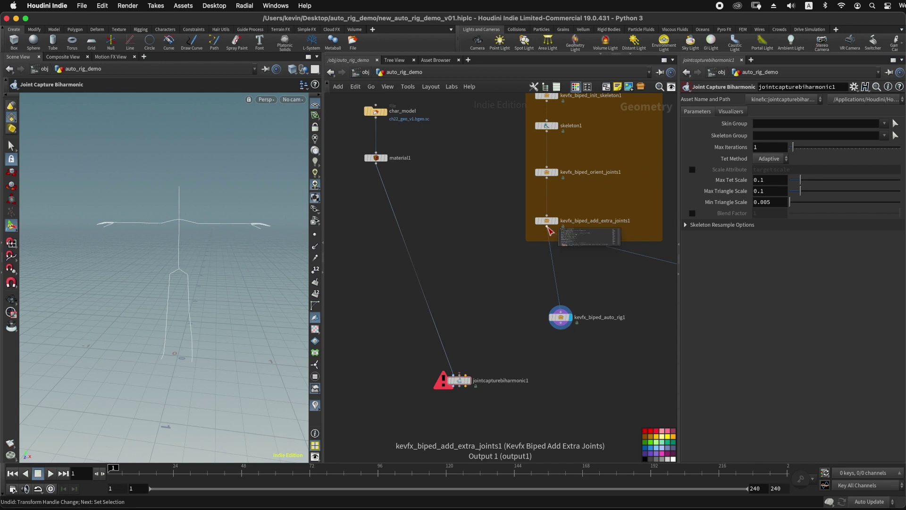
left_click_drag(547, 227, 463, 379)
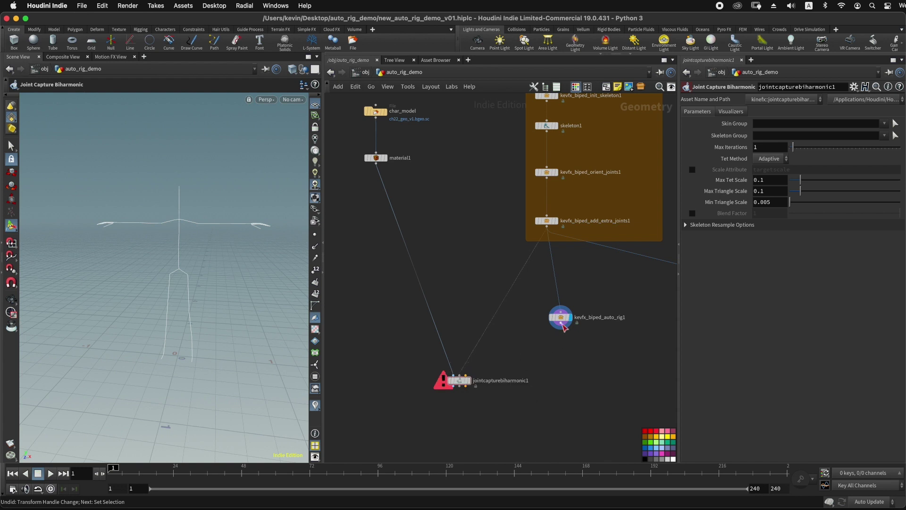
left_click_drag(561, 328, 470, 378)
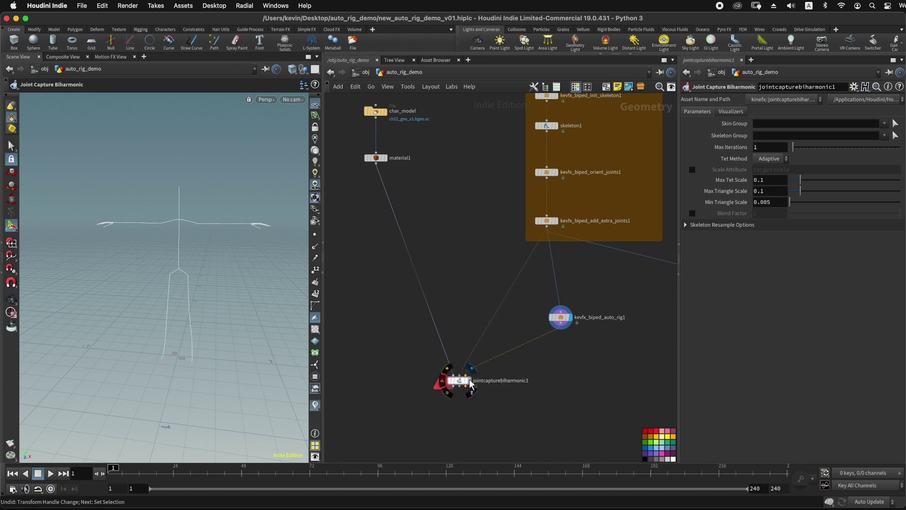
left_click(443, 381)
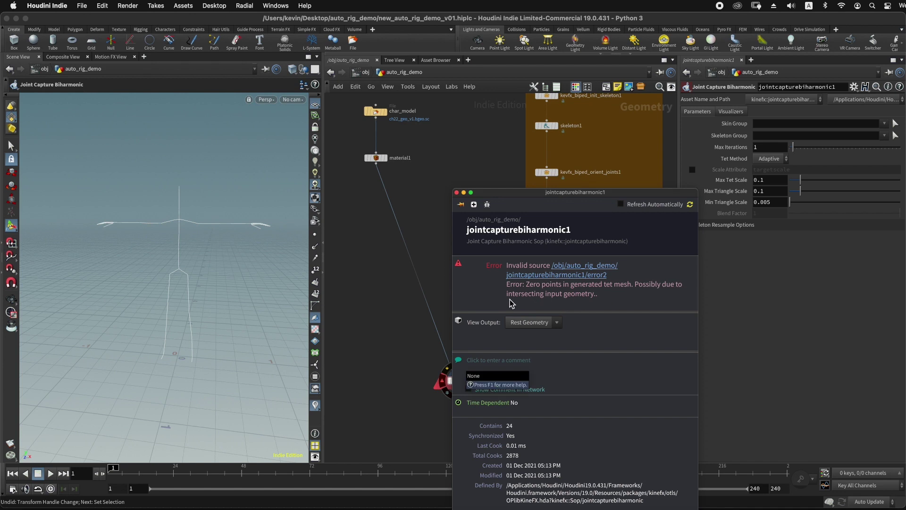
left_click(457, 192)
Insert a Split node between material1 and jointcapturebiharmonic1, feeding the capture node from the Split's second output
left_click(403, 239)
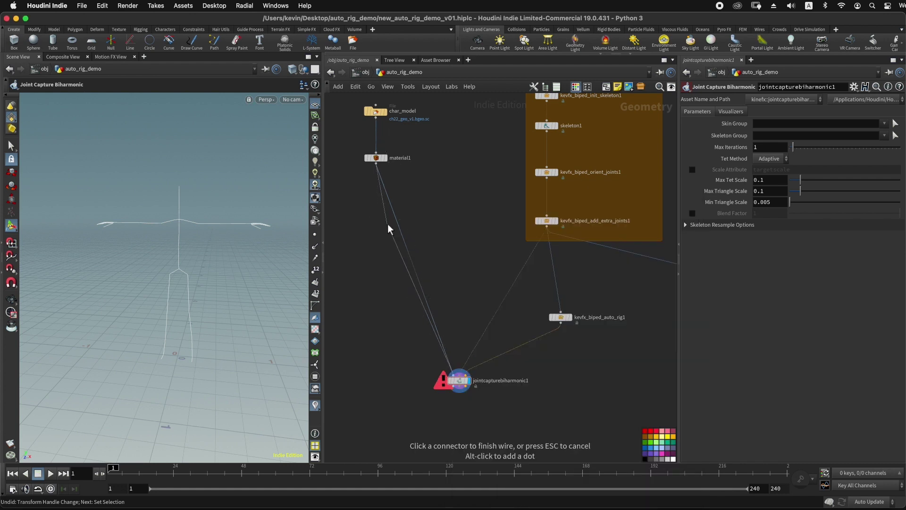
key("Tab")
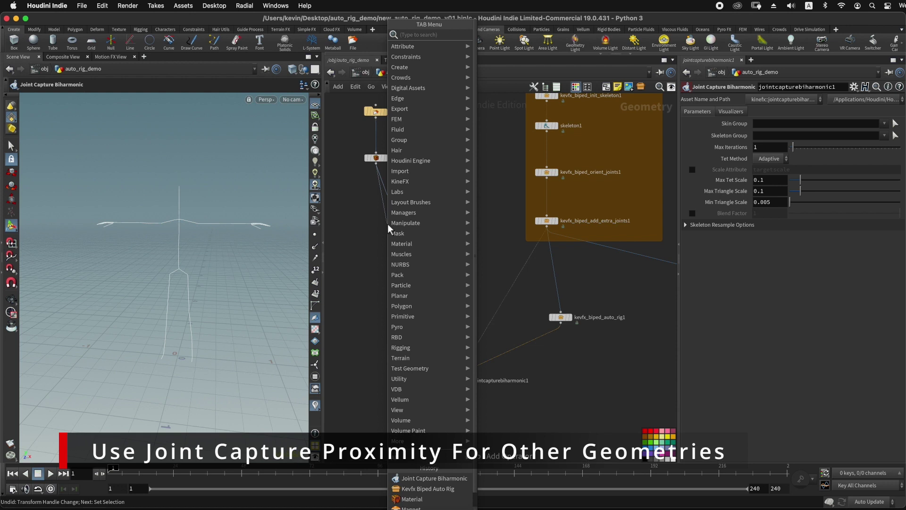
type("spli")
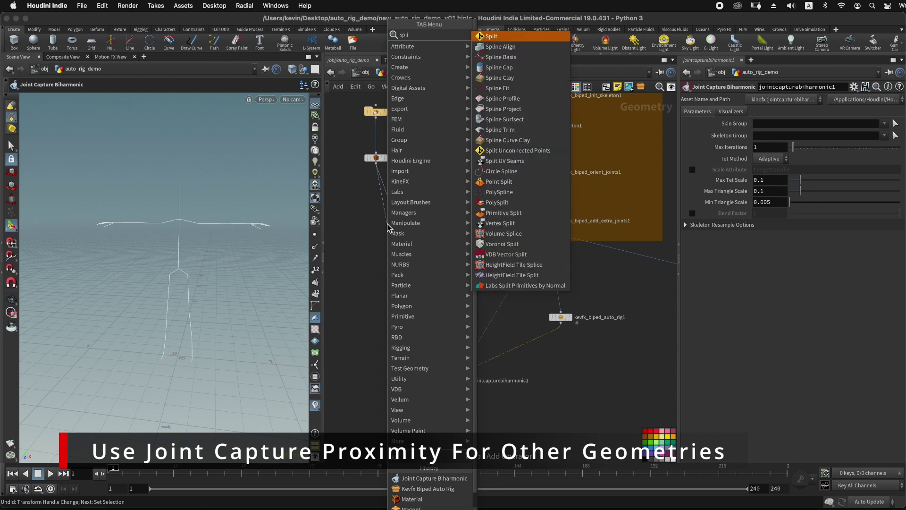
key("Escape")
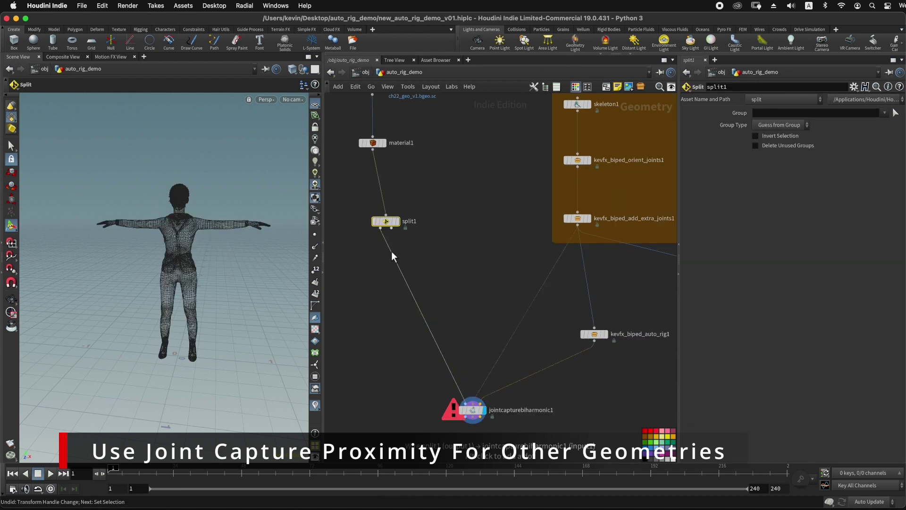
left_click(392, 252)
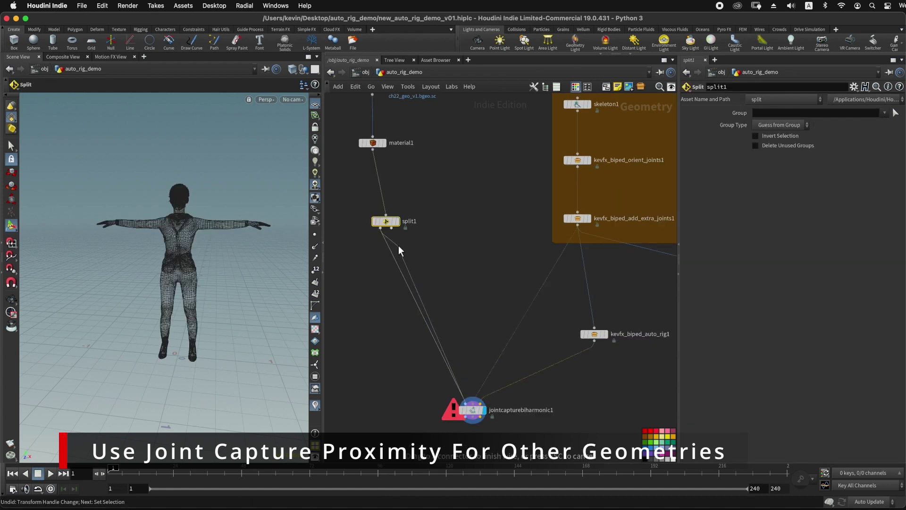
left_click(394, 229)
left_click_drag(388, 222, 370, 220)
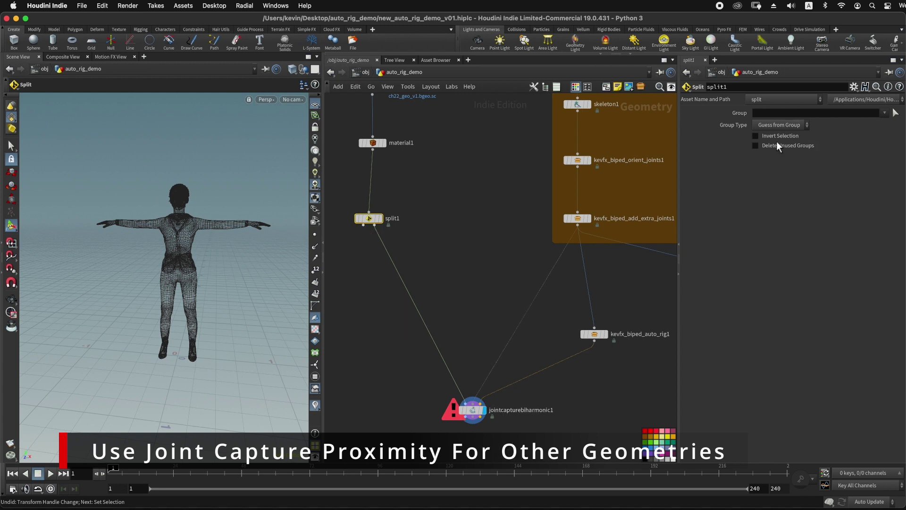
Set the Split node's group to eyelashes and hair
left_click(885, 113)
left_click(865, 136)
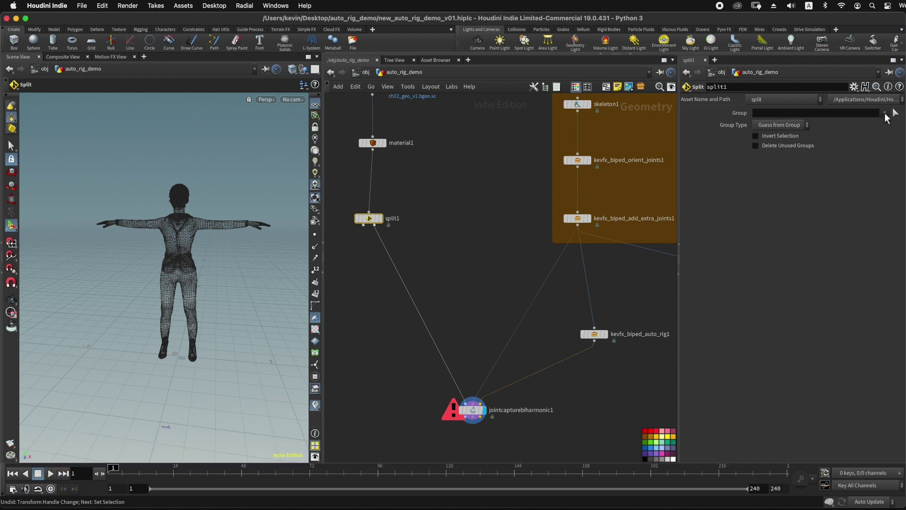
left_click(885, 113)
left_click(886, 145)
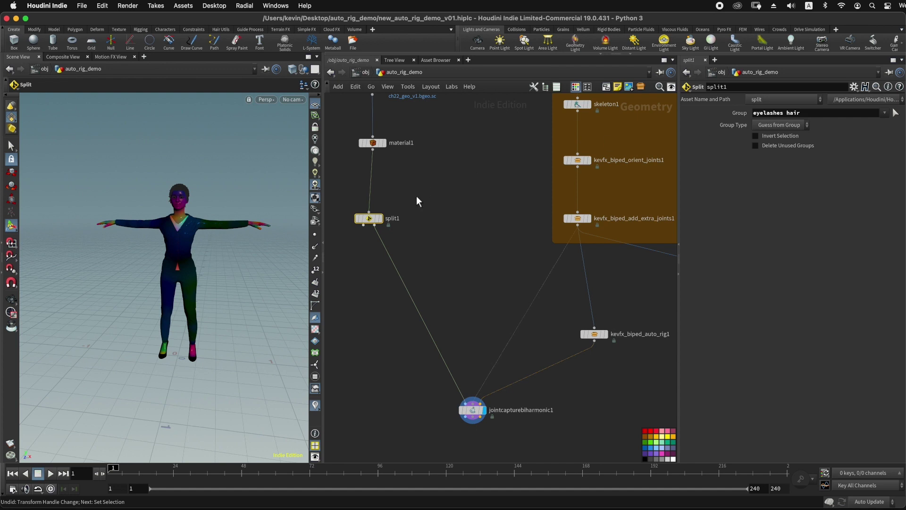
Add a Joint Capture Proximity node wired to the Split node's first output
left_click(364, 226)
middle_click_drag(350, 338, 392, 276)
key("Tab")
type("join")
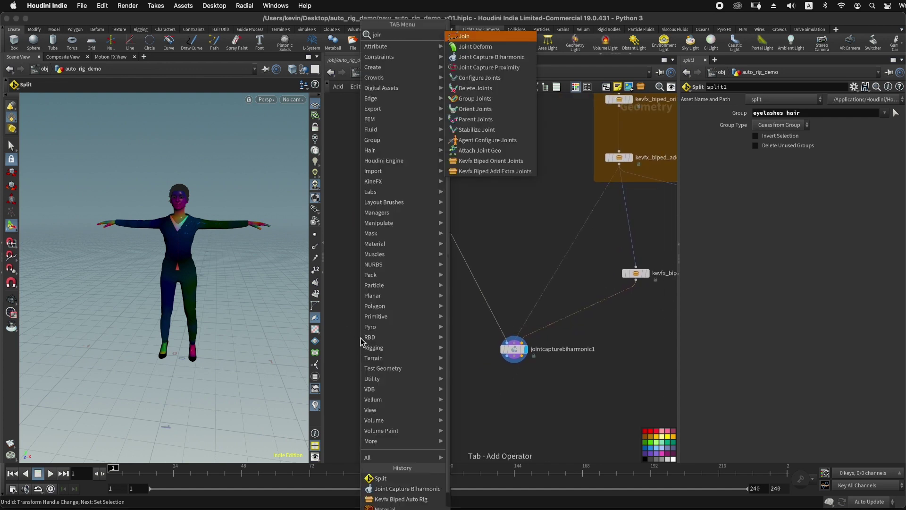
type("t cap")
key("Down")
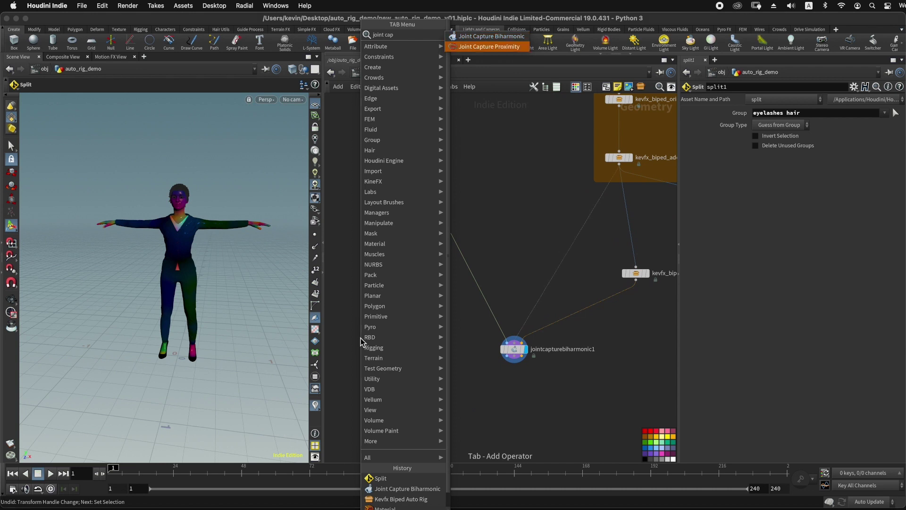
key("Return")
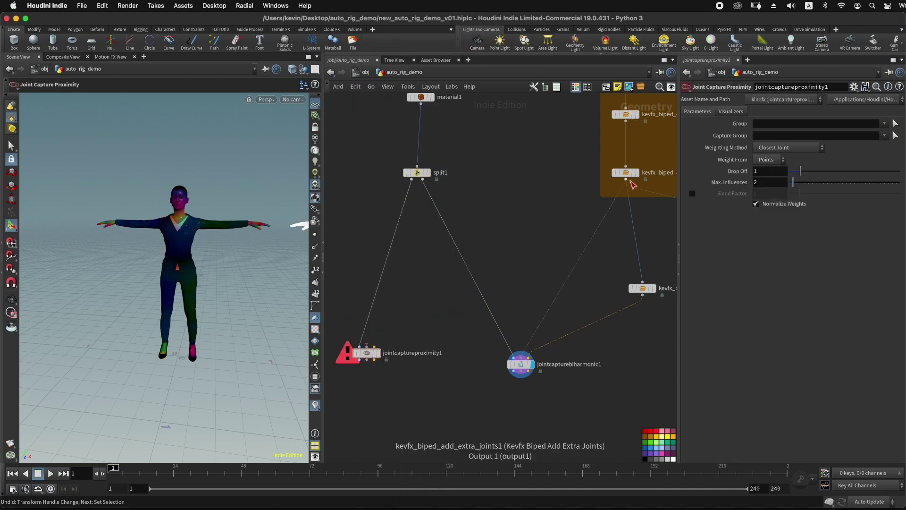
Wire kevfx_biped_add_extra_joints1 into the Joint Capture Proximity node's second input and display that capture node
scroll(580, 196, "down", 3)
middle_click_drag(580, 196, 552, 229)
left_click_drag(584, 219, 408, 336)
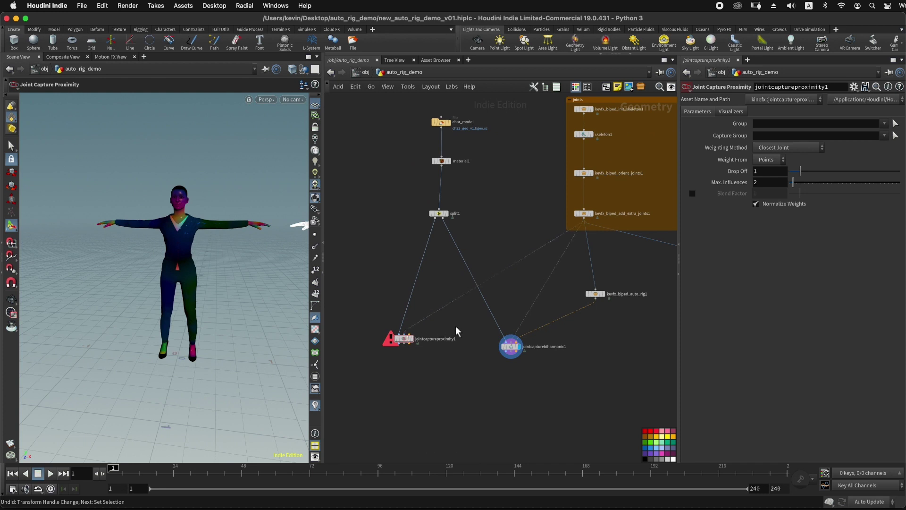
left_click(416, 344)
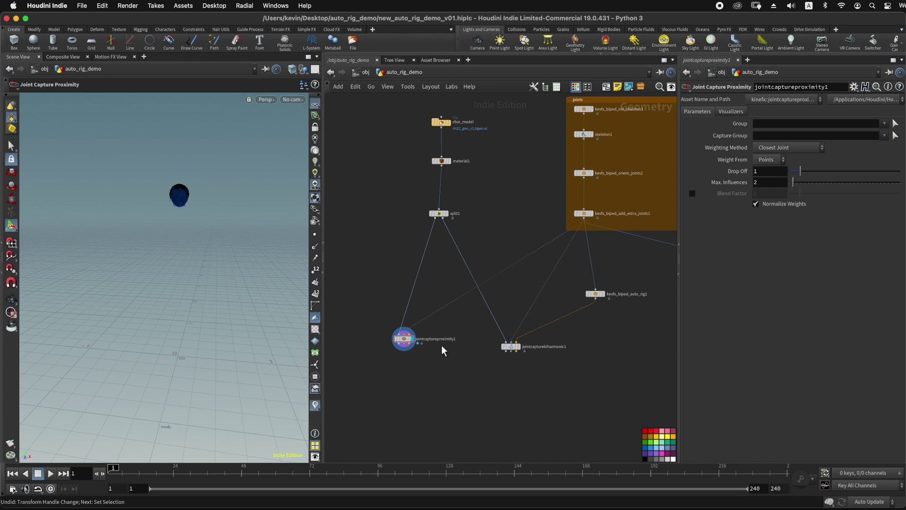
Line up the two capture nodes and add a Joint Deform node fed by all three outputs of jointcapturebiharmonic1
middle_click_drag(459, 377, 447, 326)
left_click_drag(392, 289, 395, 294)
left_click_drag(499, 299, 504, 297)
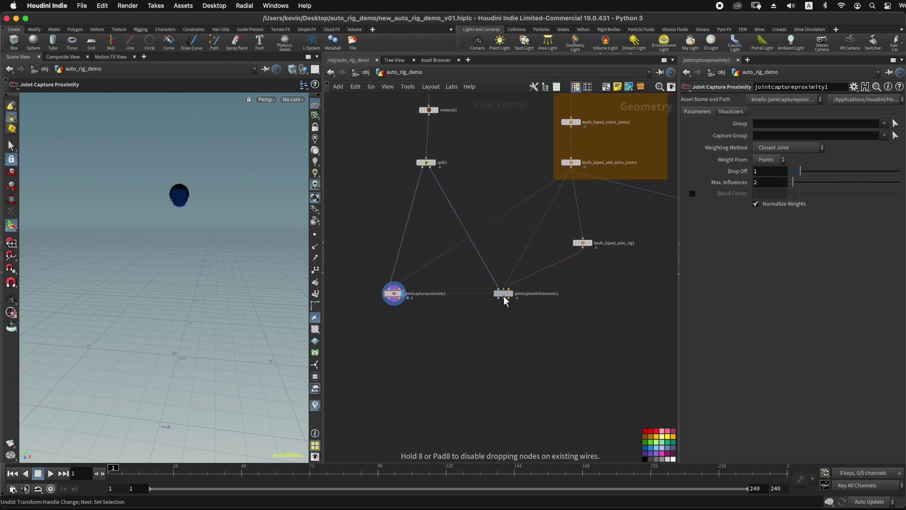
left_click(499, 298)
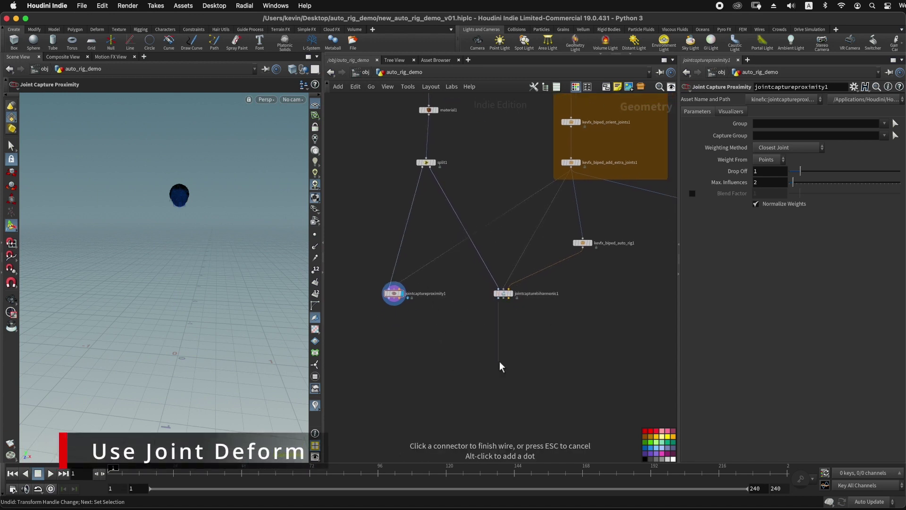
key("Tab")
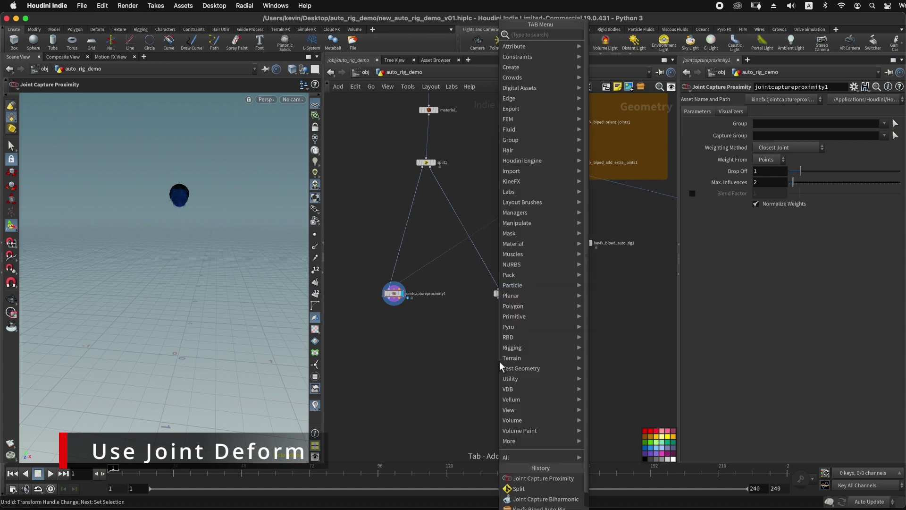
type("join")
key("Down")
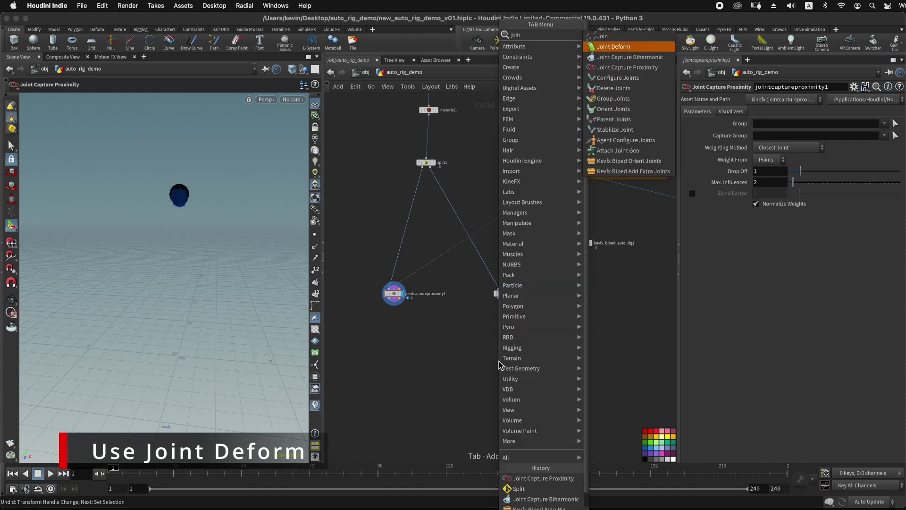
key("Return")
Merge the geometry outputs of both capture nodes, wire the merge into jointdeform1's first input and display jointdeform1
key("Tab")
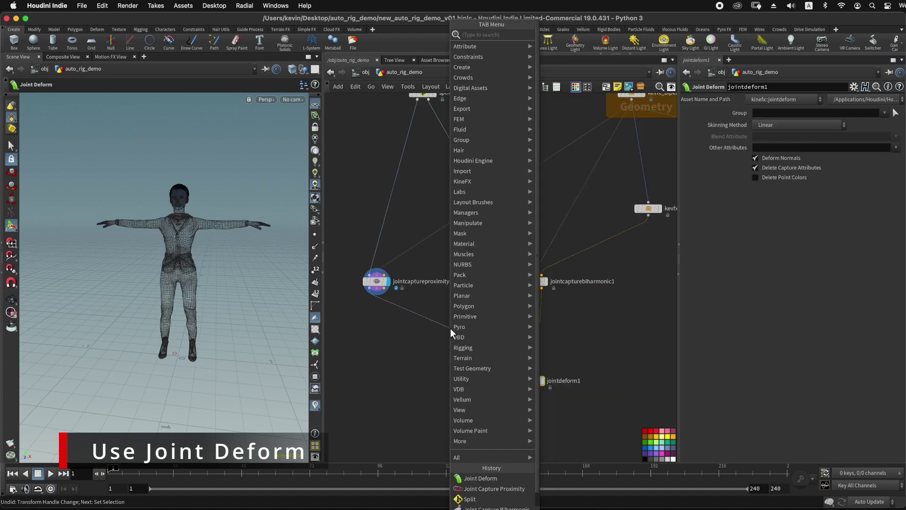
type("merge")
key("Return")
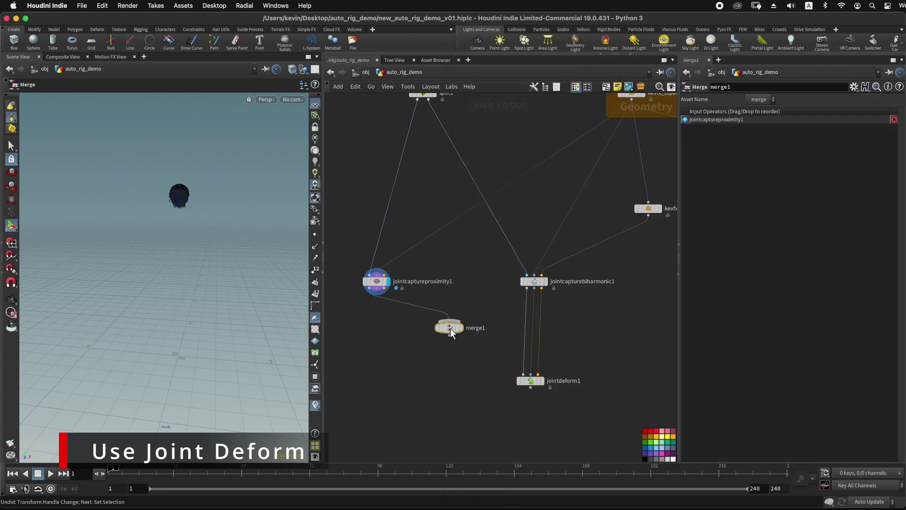
left_click_drag(527, 288, 497, 357)
left_click(516, 369)
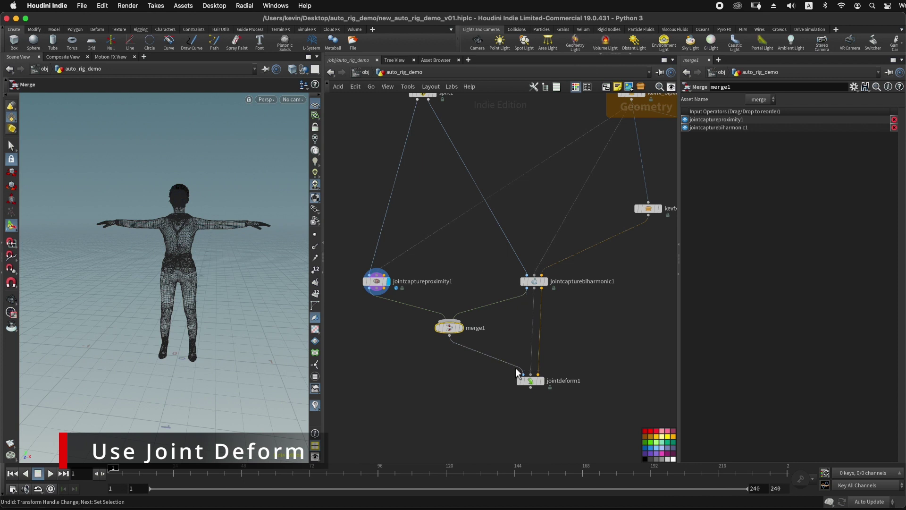
left_click(543, 381)
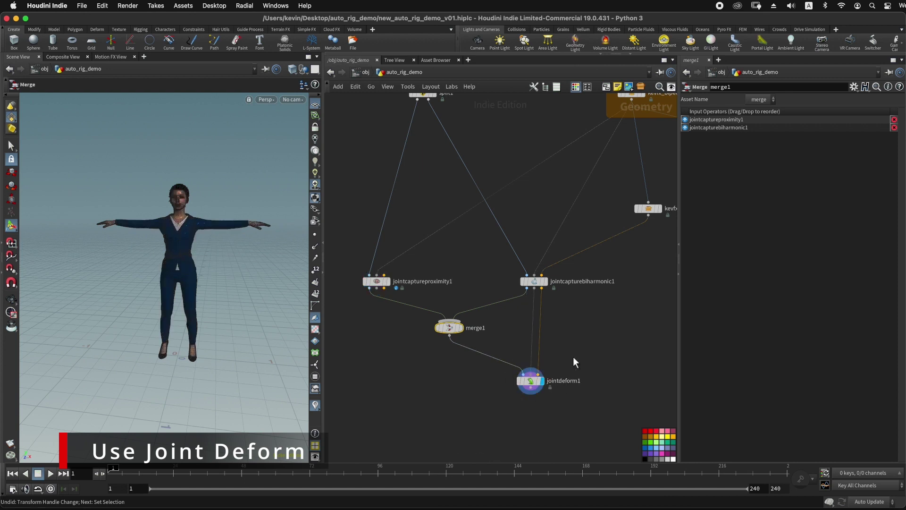
Enclose kevfx_biped_auto_rig1 in a network box, enlarge the box around the node and colour it green
scroll(573, 356, "down", 5)
left_click_drag(571, 305, 572, 303)
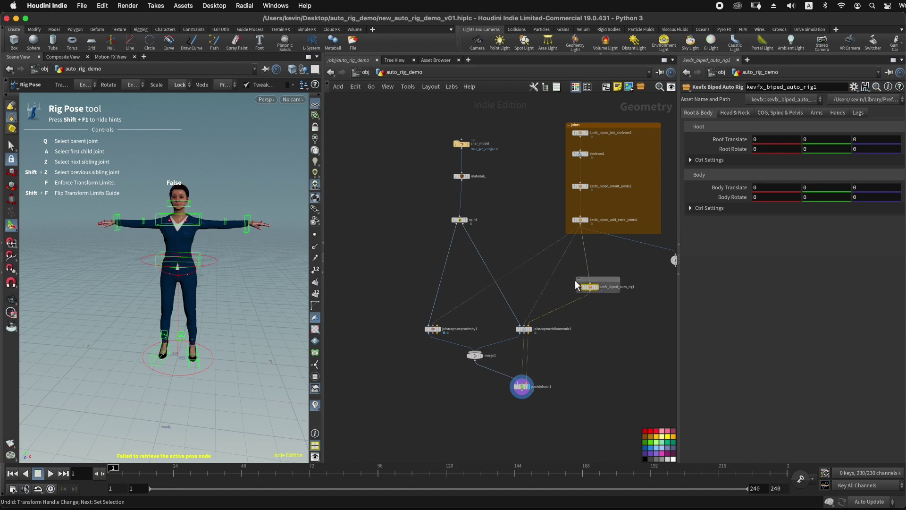
left_click(619, 295)
left_click_drag(621, 298, 648, 308)
left_click_drag(645, 442, 635, 302)
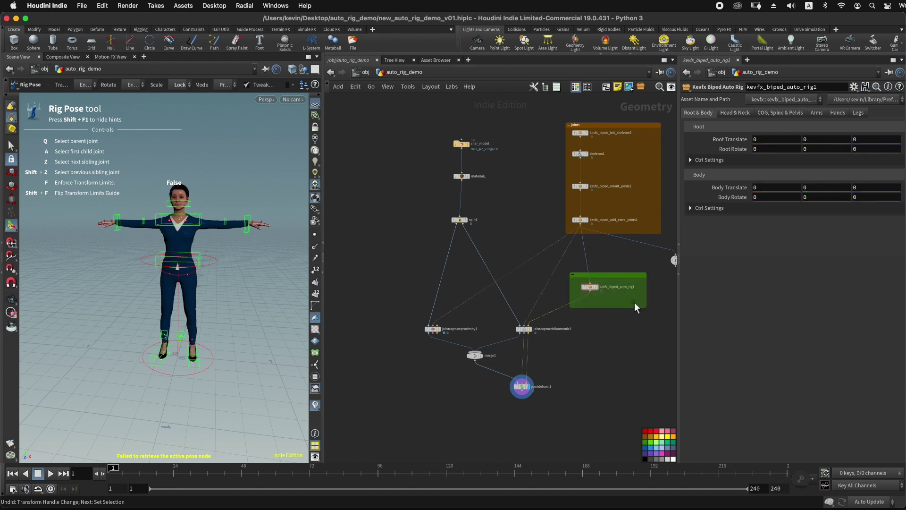
left_click(598, 274)
Select kevfx_biped_auto_rig1 and pose the character's arms by moving both hand controls away from the T-pose
left_click(595, 287)
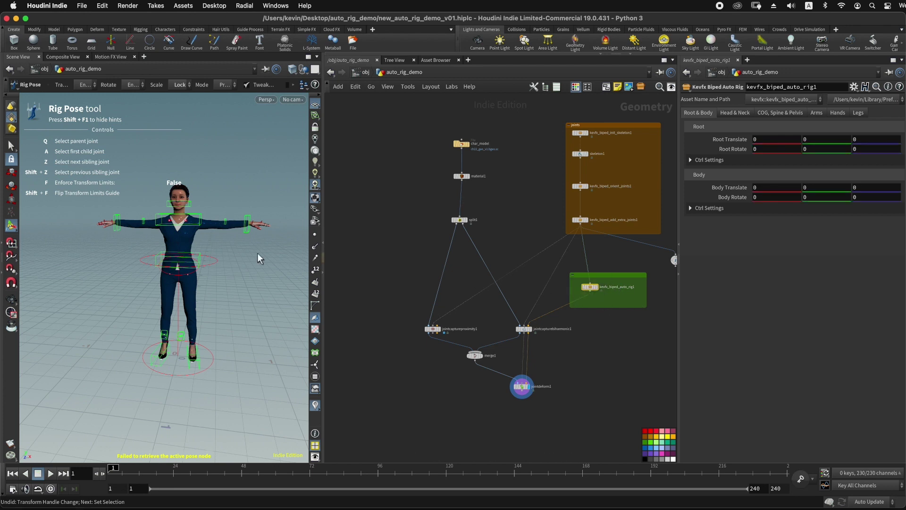
left_click(248, 230)
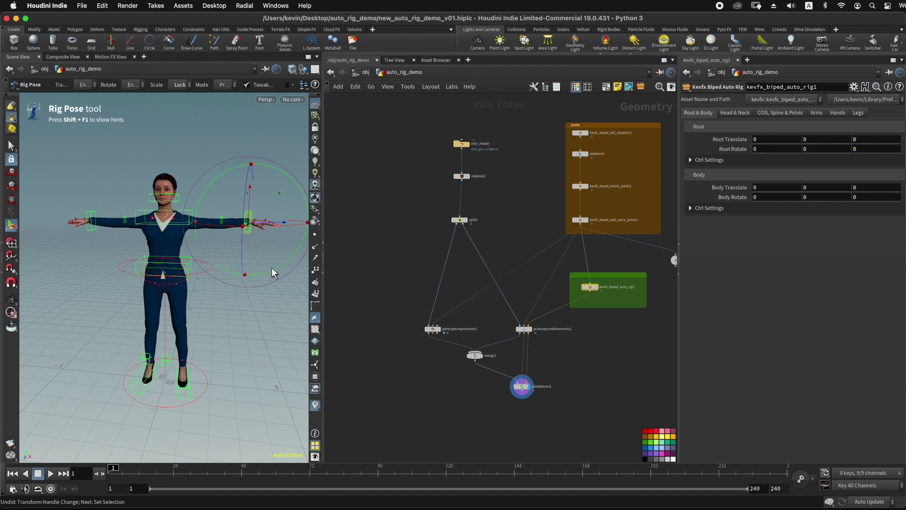
left_click_drag(274, 311, 239, 338)
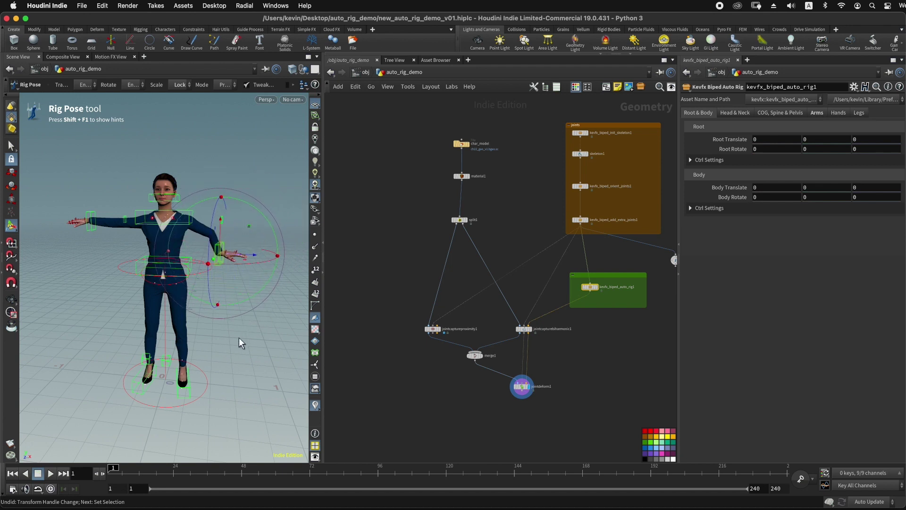
left_click(94, 215)
middle_click_drag(163, 147, 199, 183)
Raise the character's left foot control so that the knee bends
left_click_drag(175, 325, 151, 327, "alt")
right_click_drag(151, 327, 213, 336, "alt")
middle_click_drag(214, 336, 206, 283, "alt")
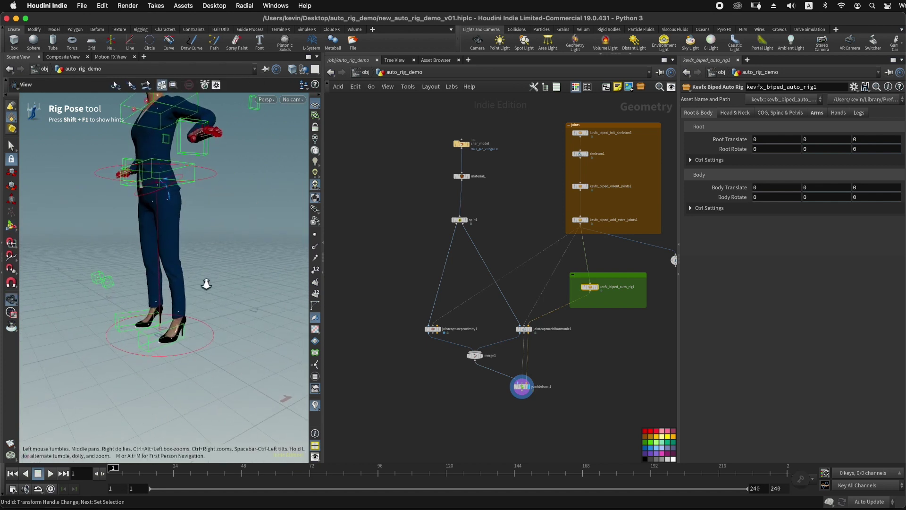
left_click_drag(206, 283, 211, 334, "alt")
left_click(152, 364)
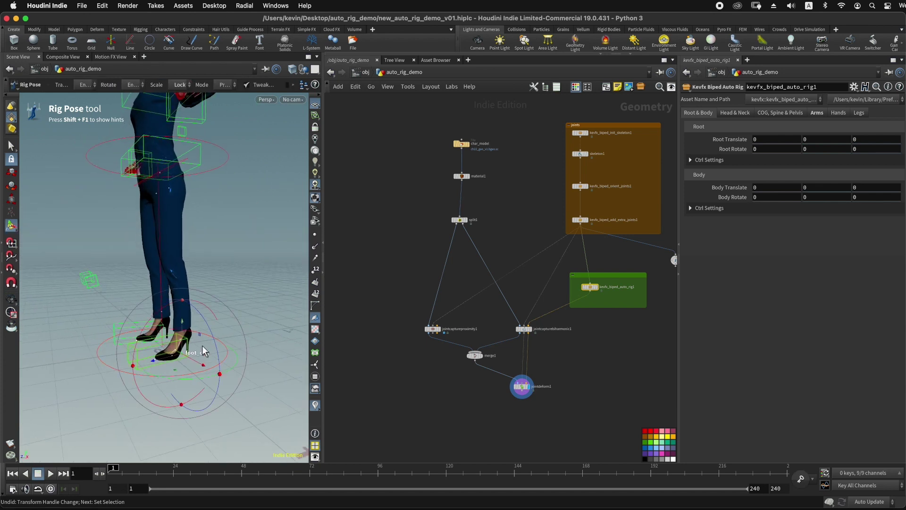
middle_click_drag(243, 308, 232, 259)
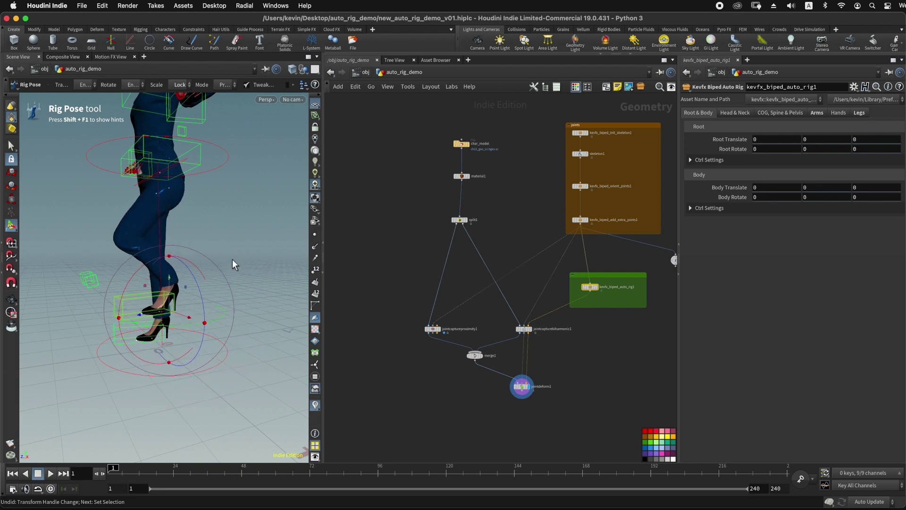
Move and rotate the head control to turn the character's head
left_click_drag(223, 224, 237, 214, "alt")
key("h")
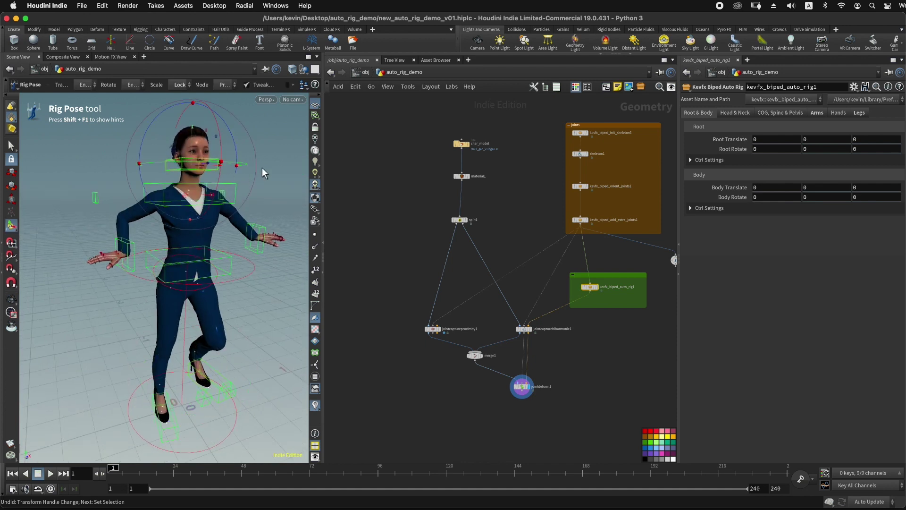
middle_click_drag(259, 172, 248, 166)
mouse_move(230, 169)
left_mouse_down()
mouse_move(203, 174)
mouse_move(234, 163)
mouse_move(271, 181)
left_mouse_up()
right_click_drag(271, 181, 215, 199, "alt")
mouse_move(216, 199)
left_mouse_down("alt")
mouse_move(165, 201)
mouse_move(198, 198)
left_mouse_up("alt")
right_click_drag(199, 197, 229, 207, "alt")
middle_click_drag(228, 207, 184, 208, "alt")
left_click_drag(184, 209, 196, 212, "alt")
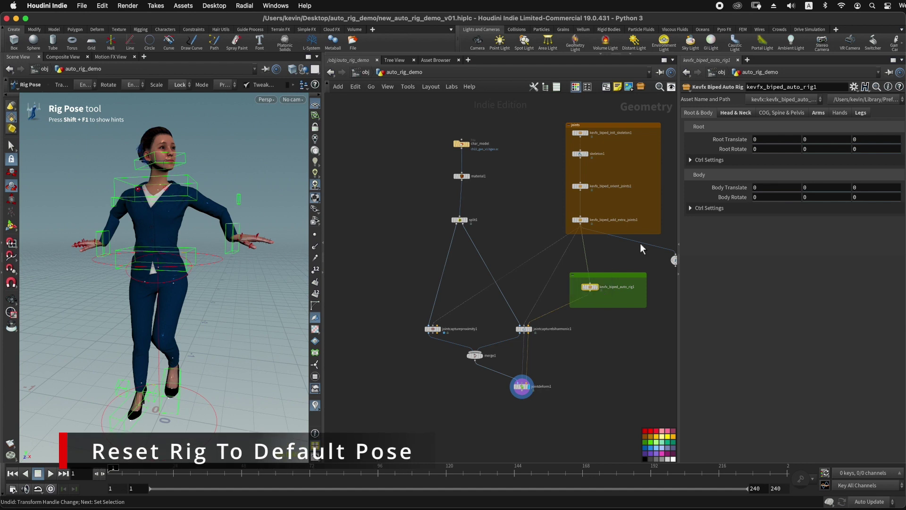
Revert the biped auto rig node to its factory defaults to reset the character's pose
left_click(853, 86)
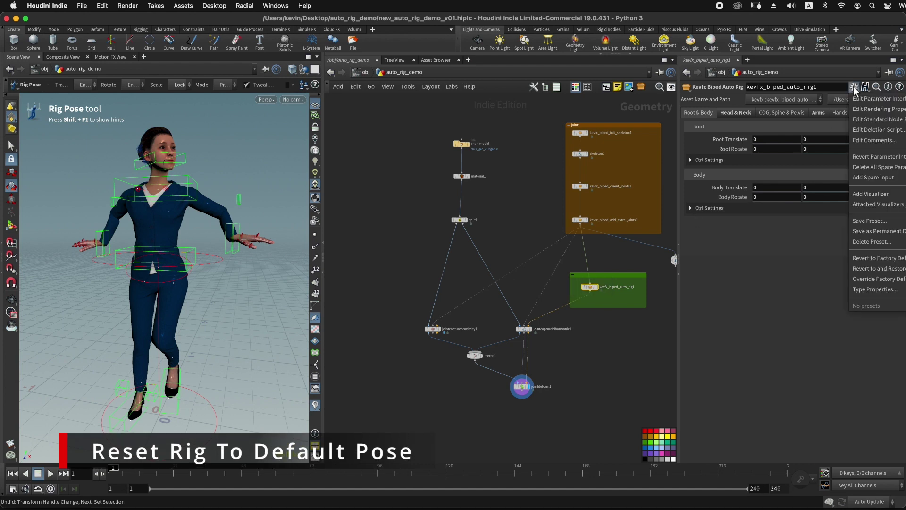
left_click(859, 258)
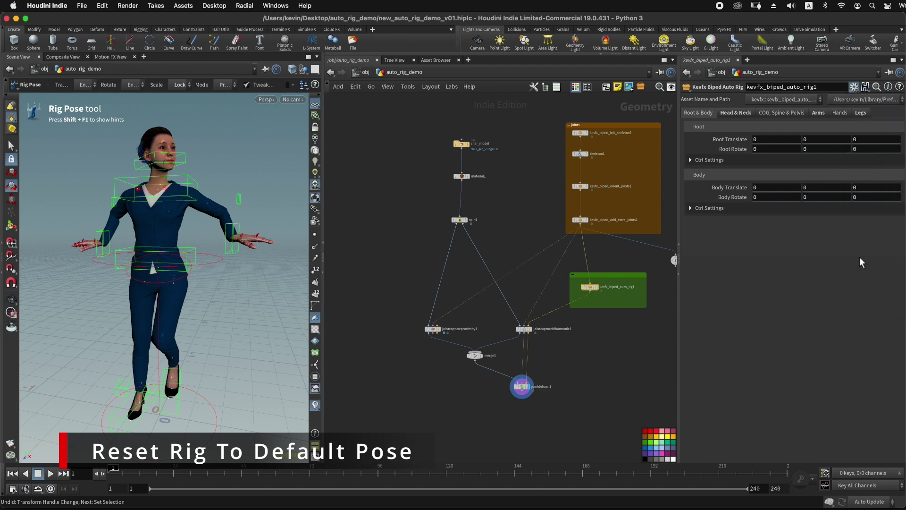
right_click_drag(263, 234, 253, 245, "alt")
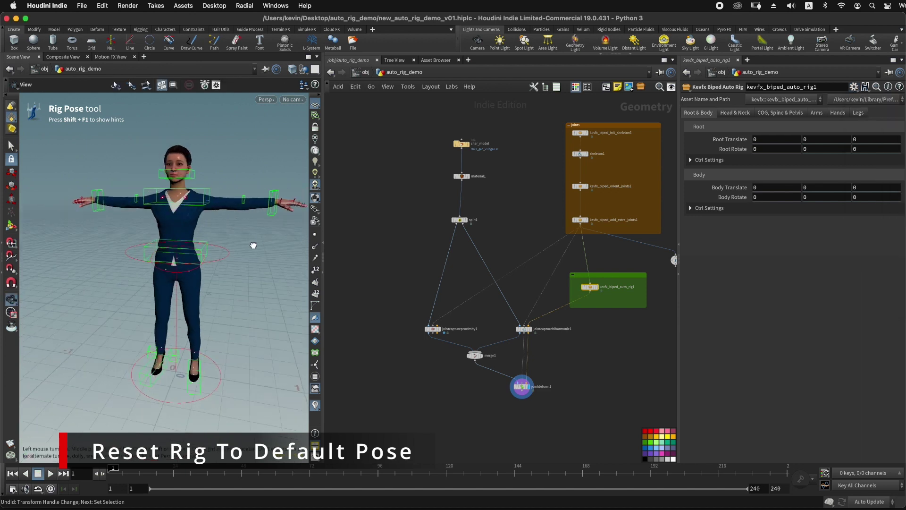
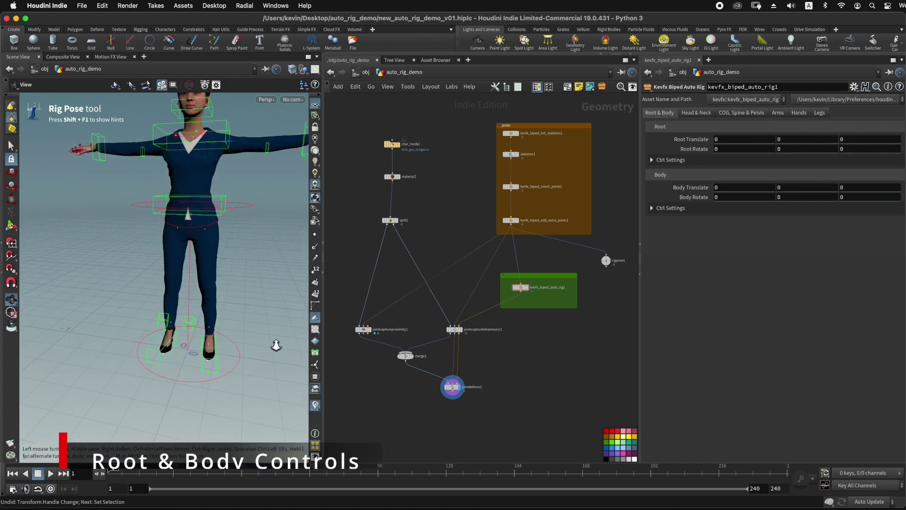
Select the root control at the character's feet and raise the whole character about 0.22 units
left_click_drag(276, 346, 241, 345, "alt")
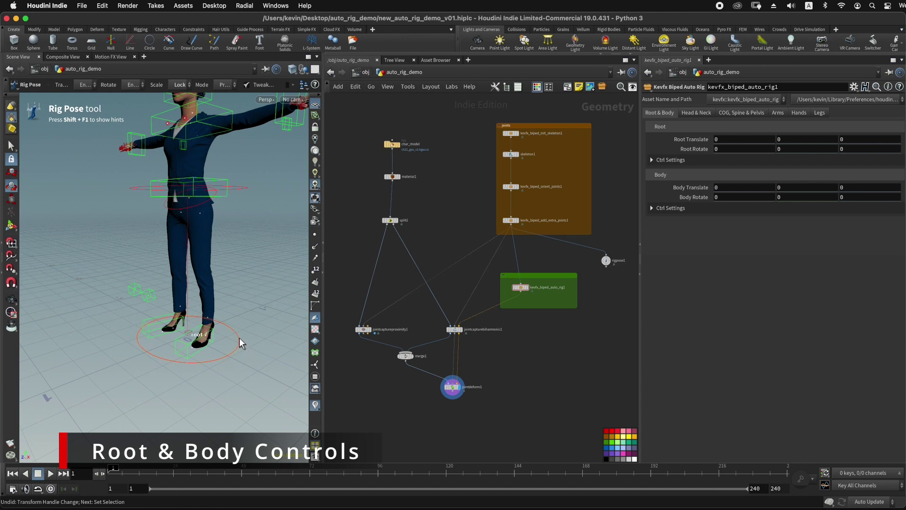
left_click(238, 347)
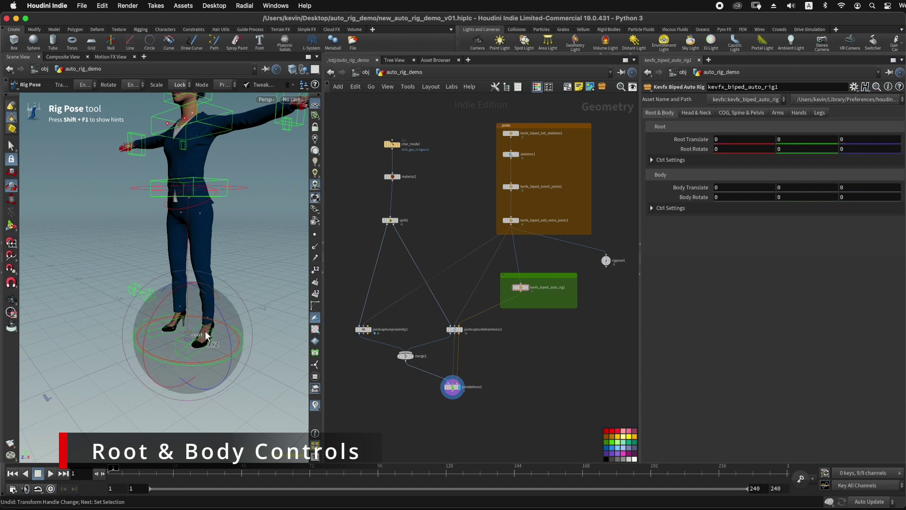
key("t")
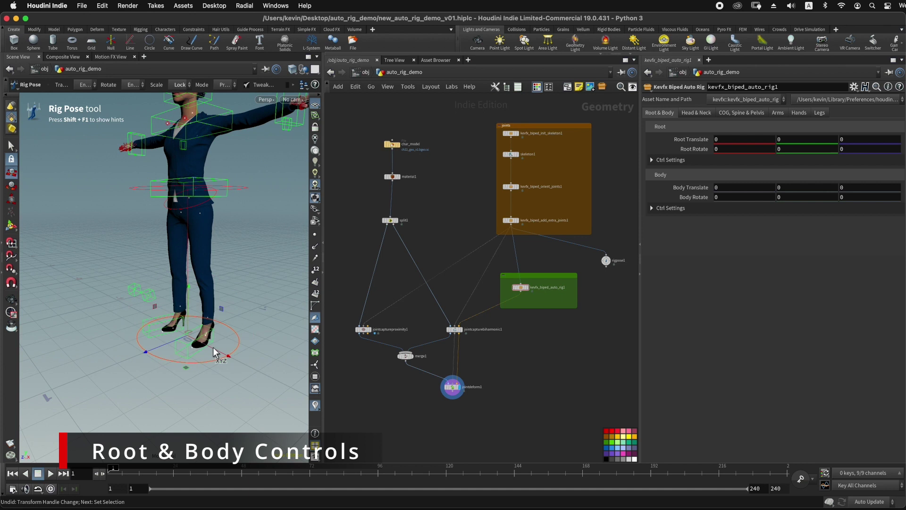
left_click_drag(213, 348, 180, 342, "alt")
right_click_drag(181, 342, 191, 358, "alt")
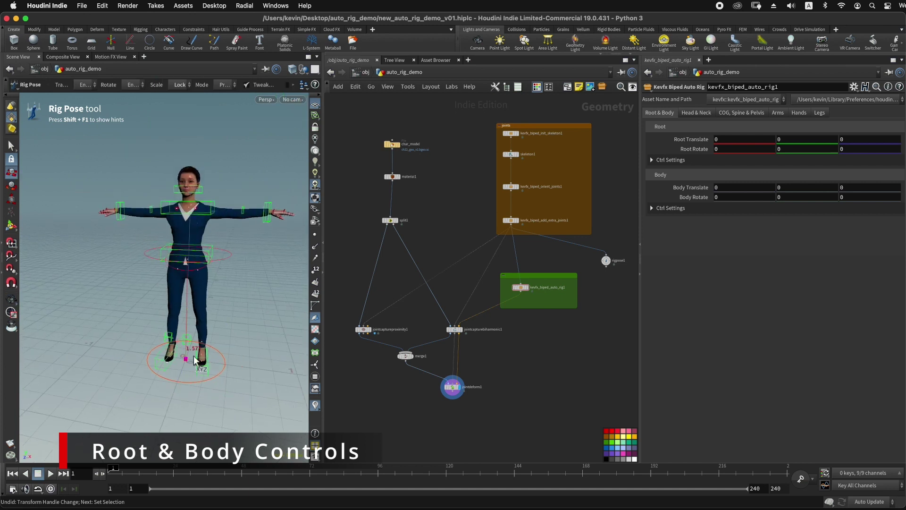
left_click_drag(191, 363, 187, 337)
Tilt and turn the character with the root control to rotations of about 9.6, -10.3 and -1.8
key("r")
key("Return")
mouse_move(231, 309)
left_mouse_down()
mouse_move(242, 322)
mouse_move(236, 317)
left_mouse_up()
left_click_drag(188, 338, 183, 338)
left_click_drag(225, 318, 222, 314)
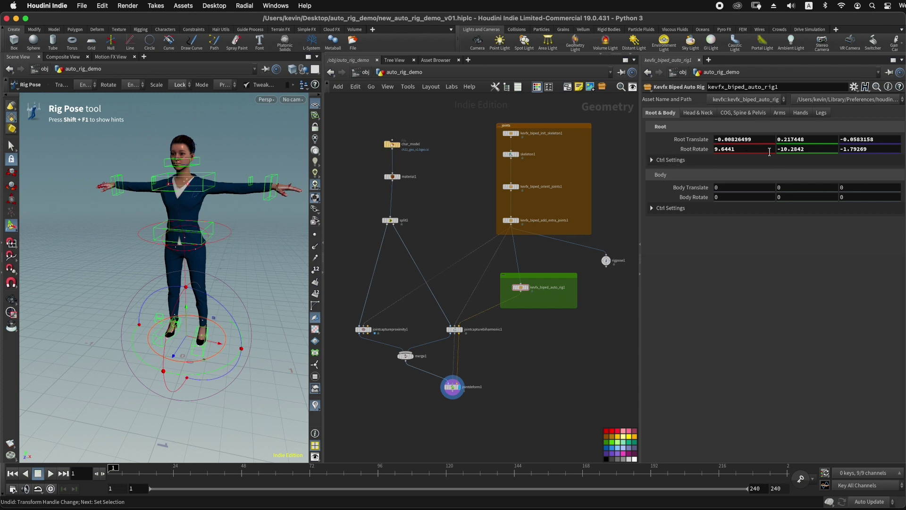
Set all three Root Rotate values to 0
left_click(747, 154)
type("0")
double_click(814, 152)
type("0")
double_click(855, 153)
type("0")
key("Return")
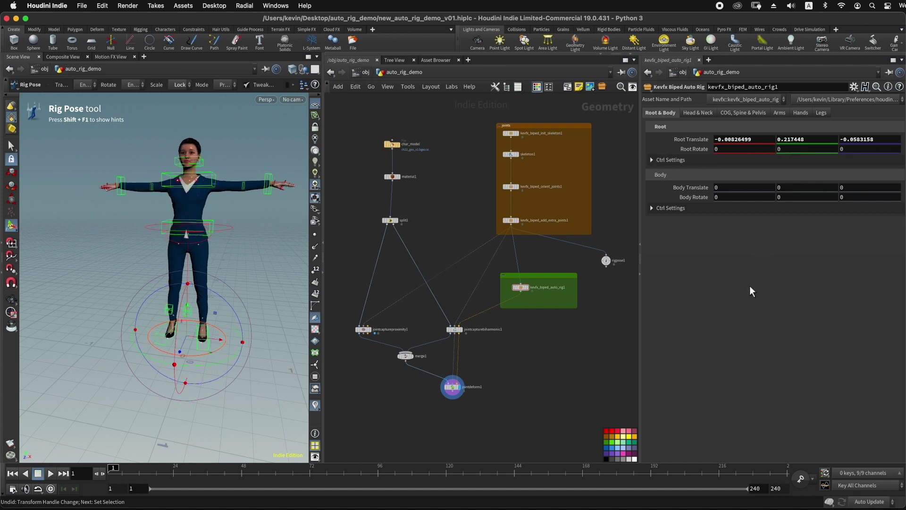
Change the Root Ctrl Color to yellow (1, 1, 0) in the root's control settings
left_click(665, 160)
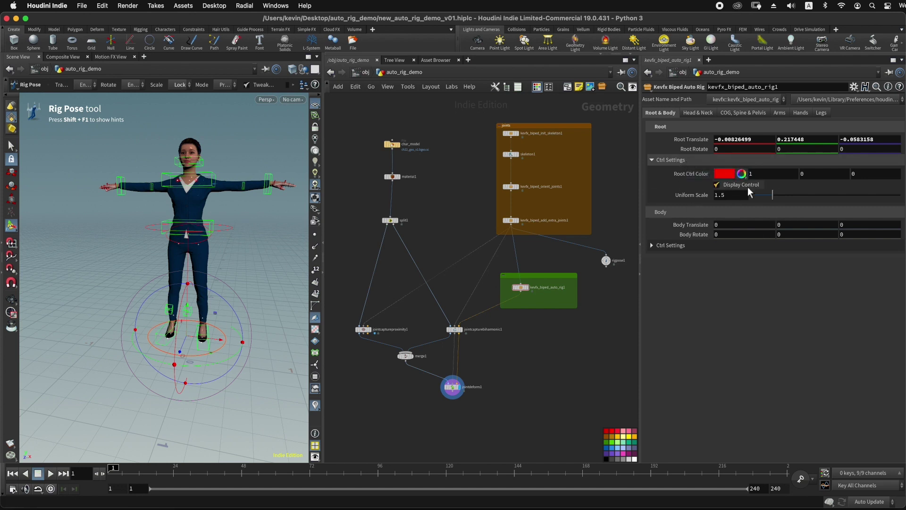
left_click(725, 175)
left_click(720, 107)
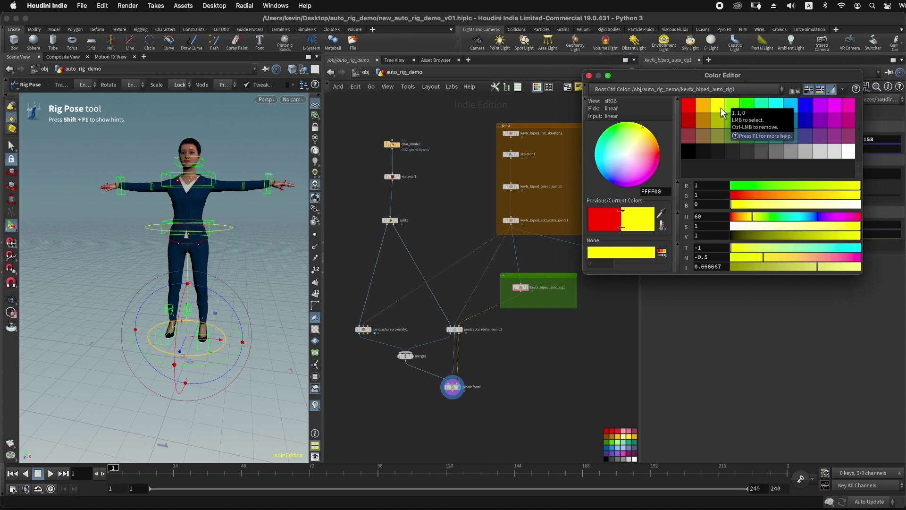
left_click(589, 76)
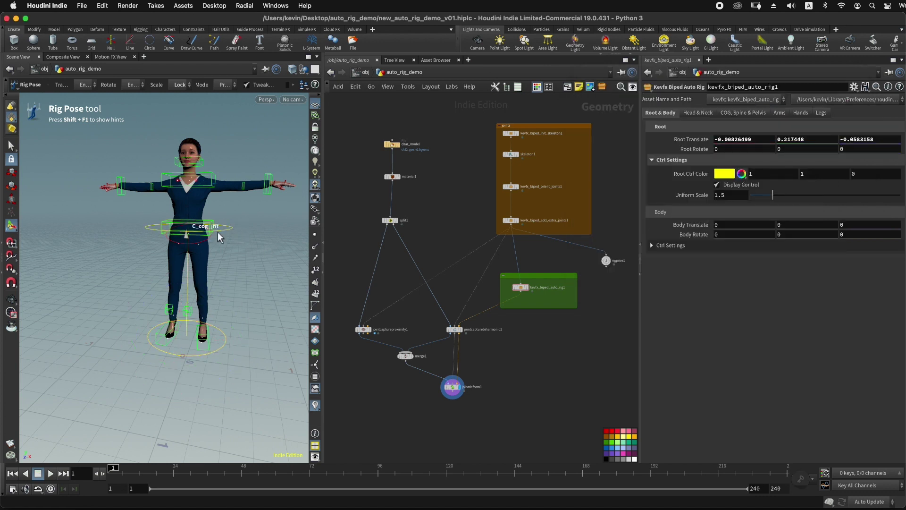
Move the body control at the waist away from the root to a translation of about 0.92, 0.09, -0.29
left_click(231, 228)
middle_click_drag(261, 261, 230, 253)
left_click_drag(125, 255, 144, 294, "alt")
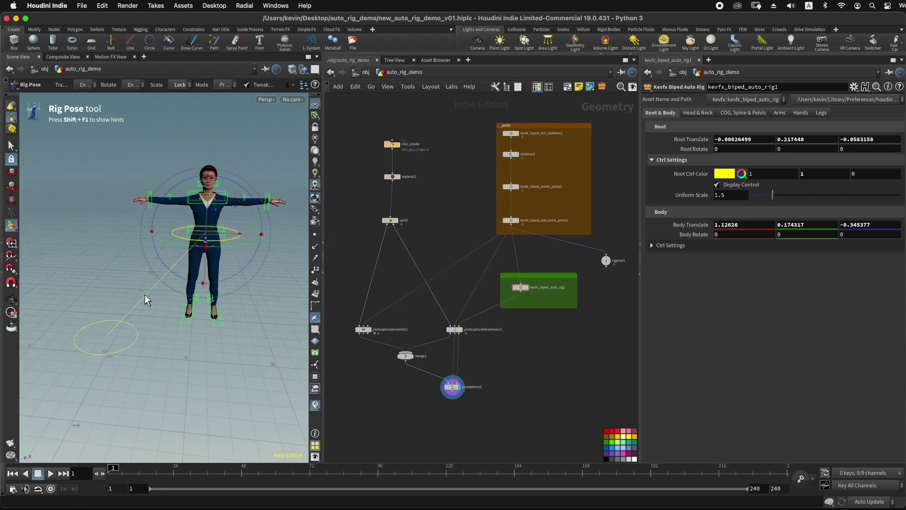
middle_click_drag(123, 304, 100, 314)
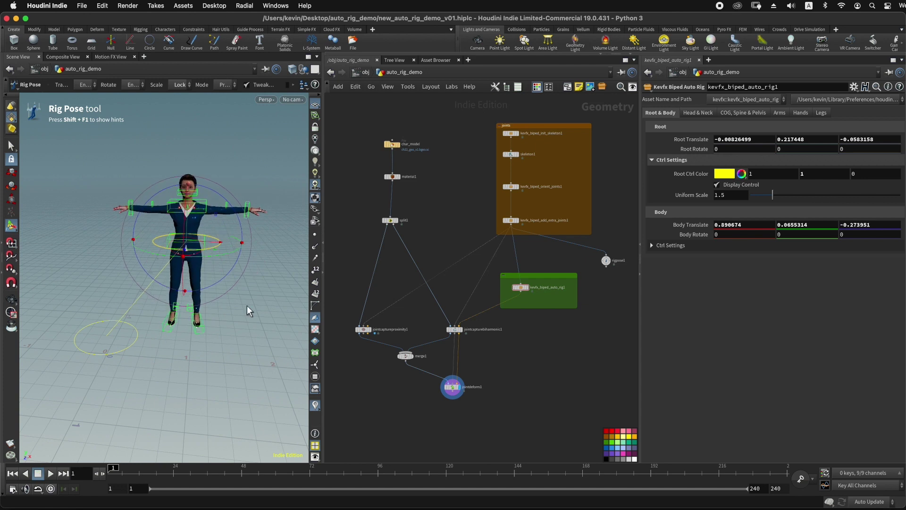
middle_click_drag(97, 212, 100, 211)
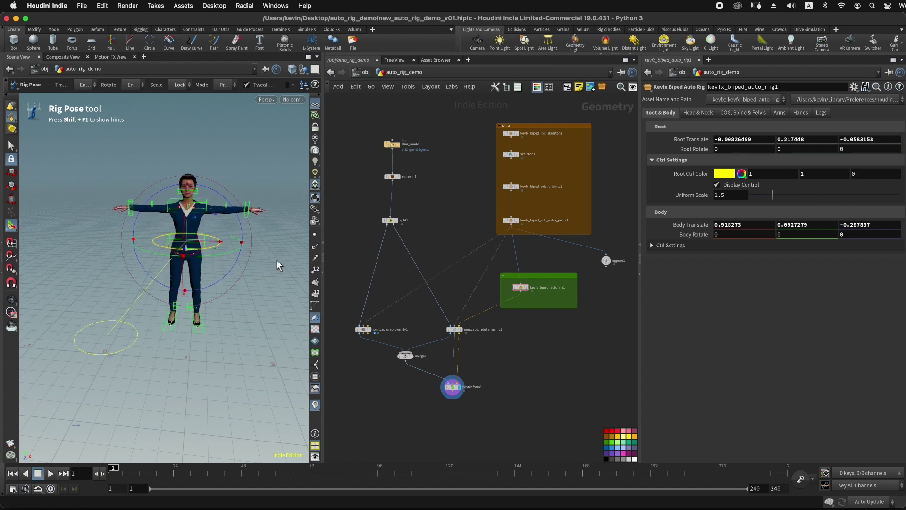
Set the left arm's Parent Space to root
left_click(780, 112)
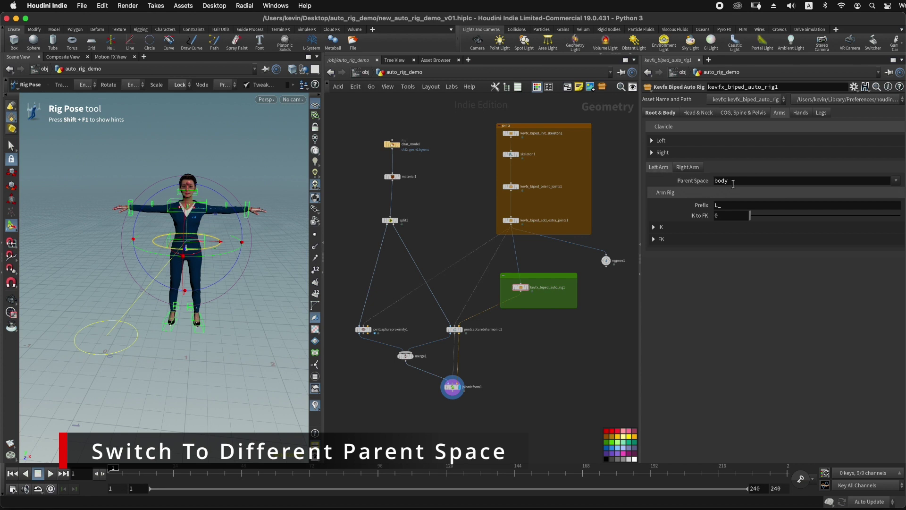
left_click(896, 181)
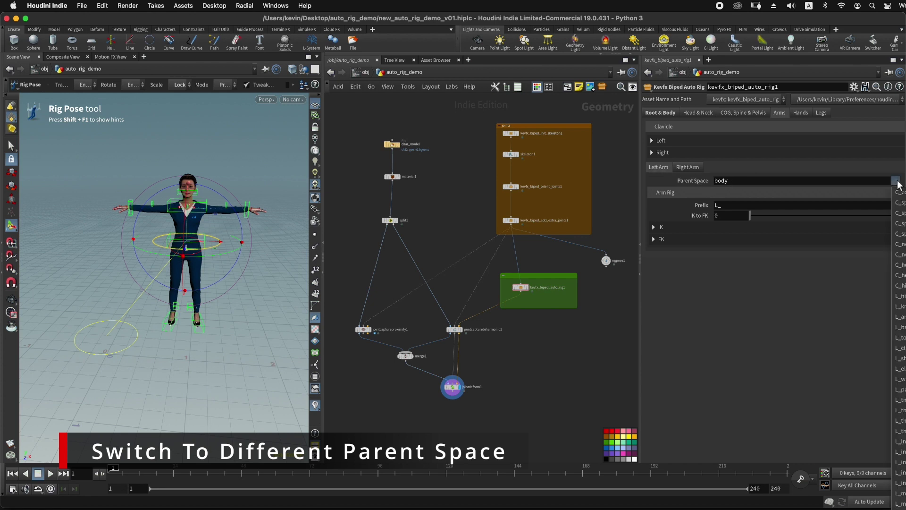
left_click(820, 183)
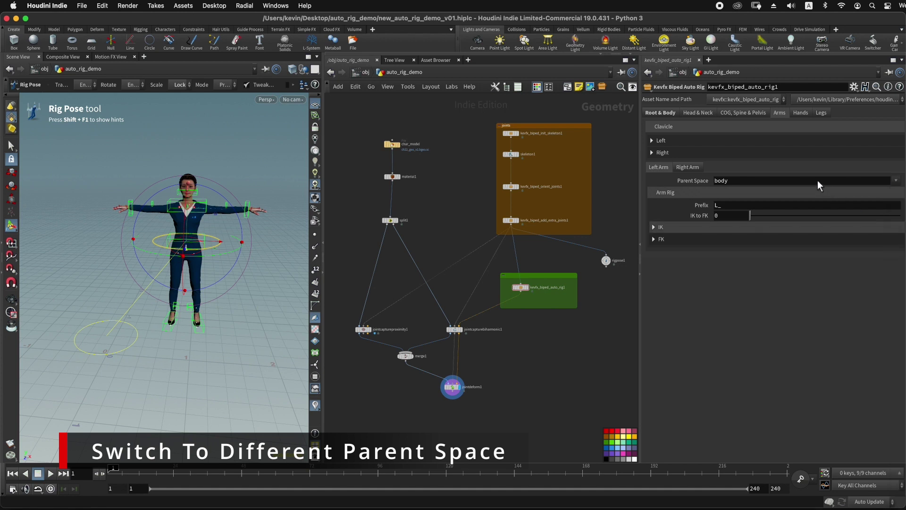
double_click(820, 182)
type("r")
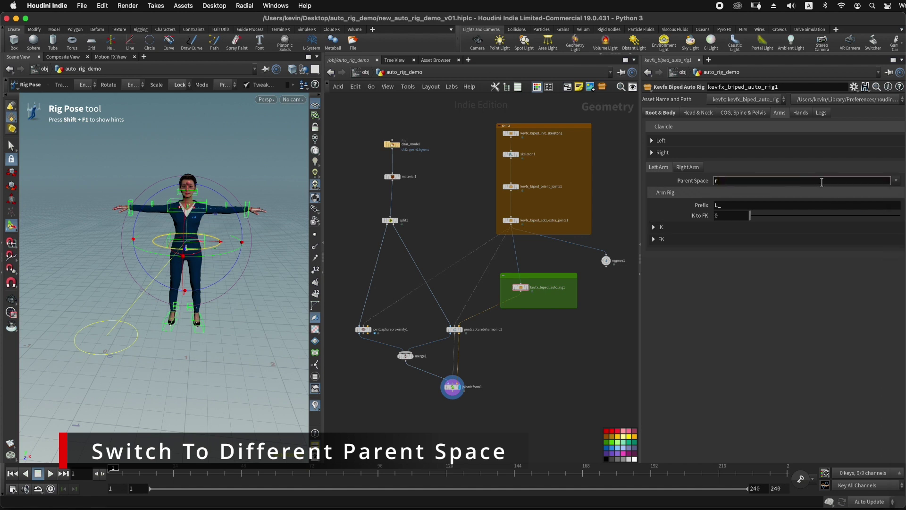
type("oot")
key("Return")
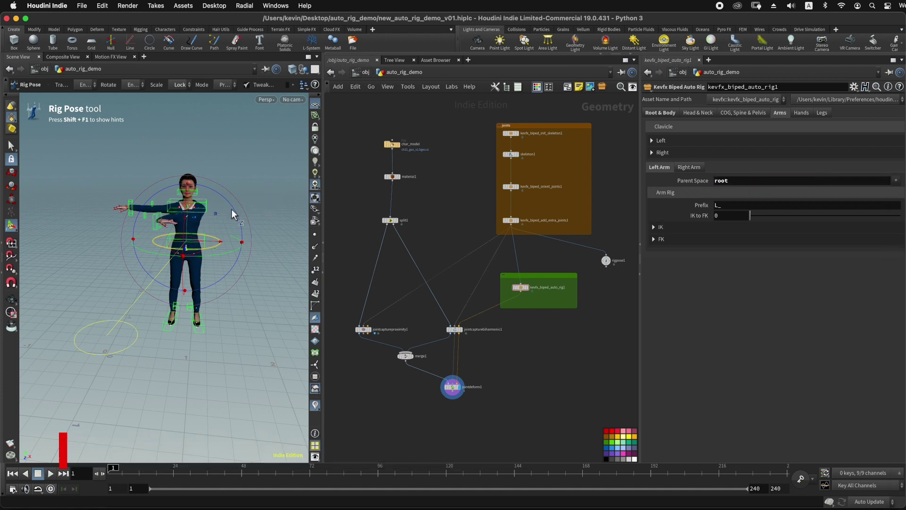
Move the body control back over the root control and test the left arm in root space
left_click(261, 307)
left_click(222, 242)
middle_click_drag(255, 291, 191, 276)
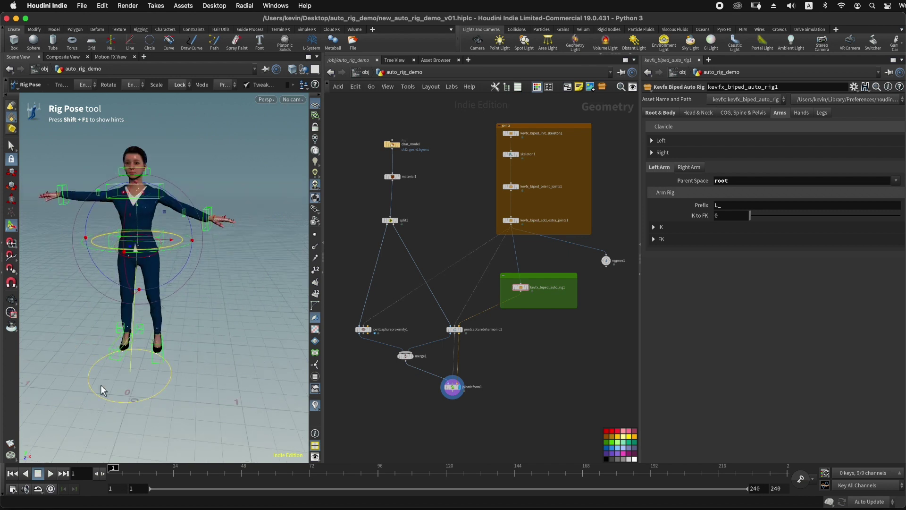
left_click(171, 377)
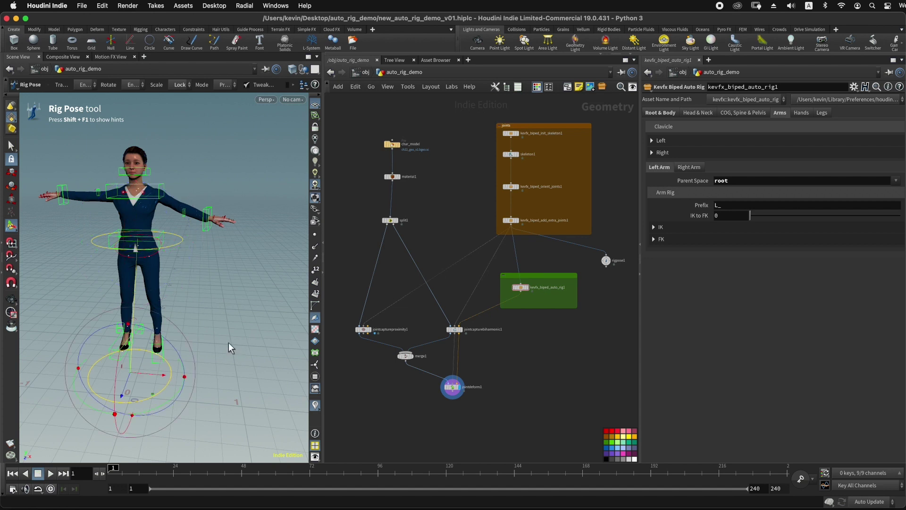
left_click_drag(228, 342, 224, 305, "alt")
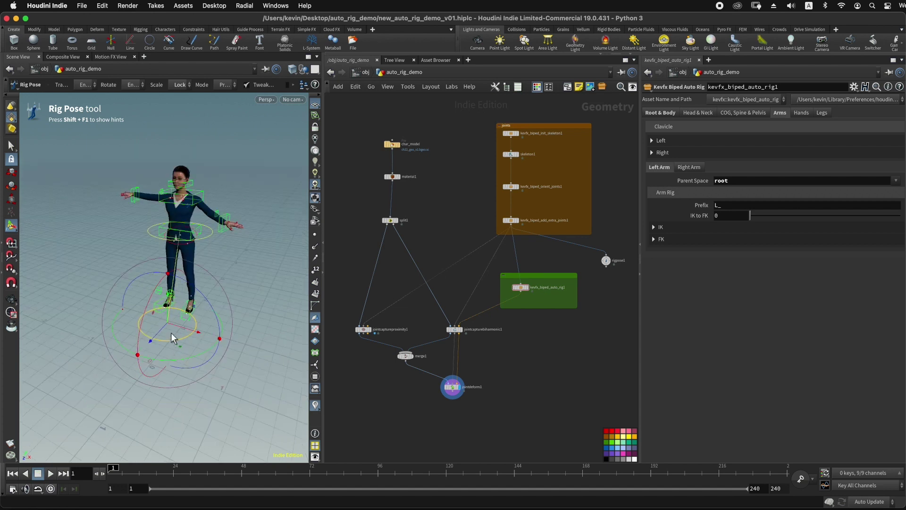
left_click(217, 243)
left_click(209, 235)
mouse_move(254, 273)
middle_mouse_down()
mouse_move(262, 256)
mouse_move(245, 260)
mouse_move(249, 274)
mouse_move(260, 262)
middle_mouse_up()
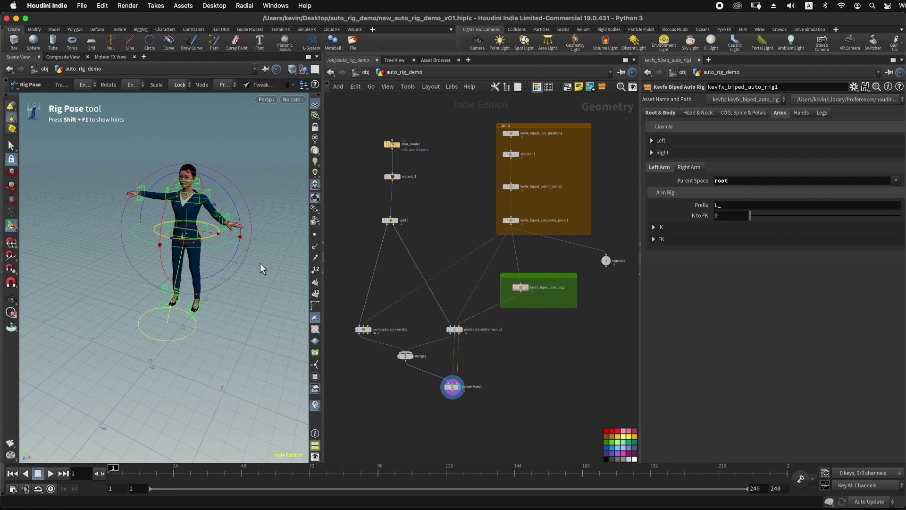
Set the left arm's Parent Space to body
double_click(737, 186)
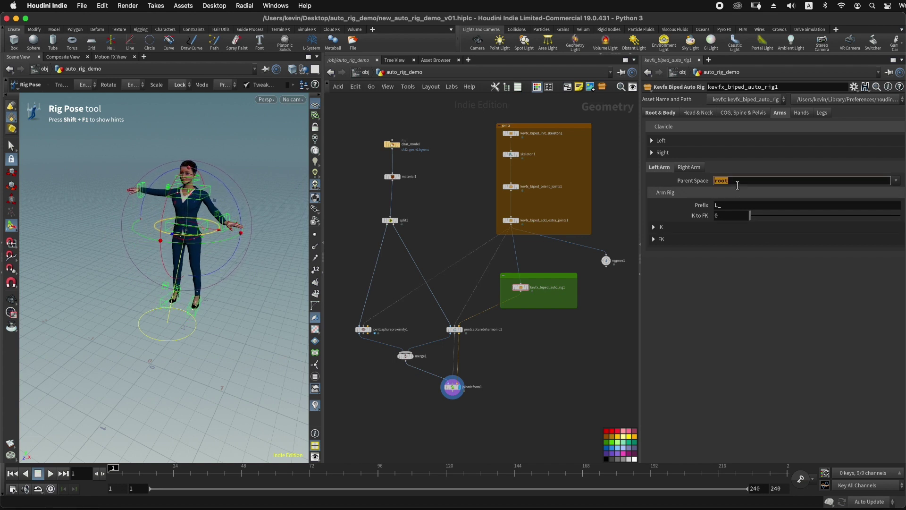
type("body")
key("Return")
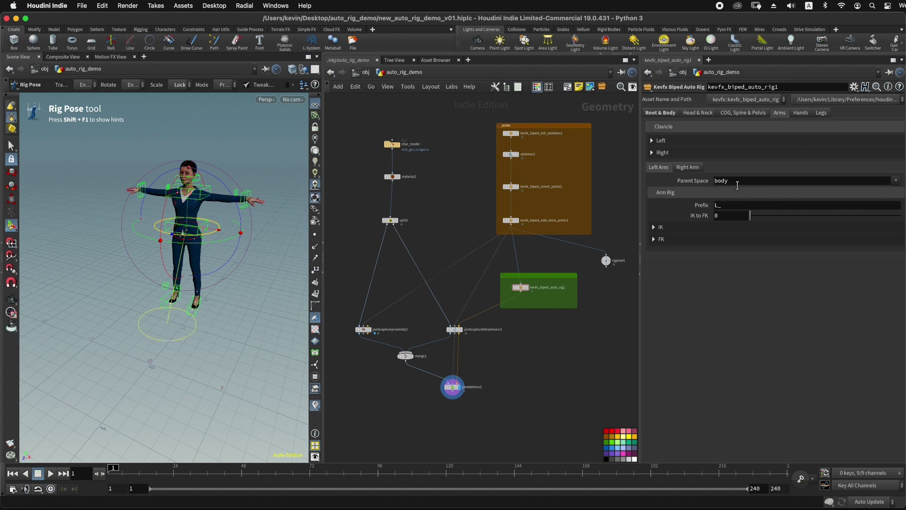
Move and rotate the body control to test the left arm in body space
left_click(219, 231)
middle_click_drag(281, 254, 251, 253)
key("super+z")
key("r")
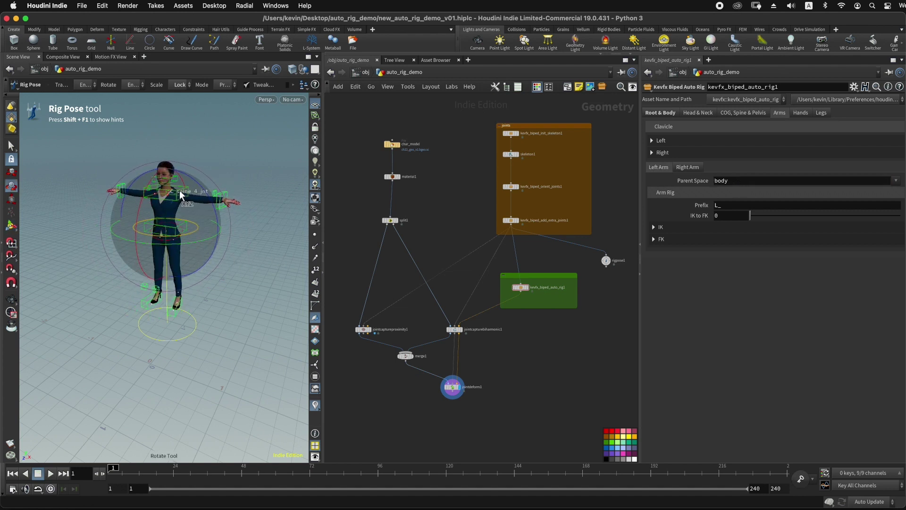
left_click_drag(184, 191, 193, 238)
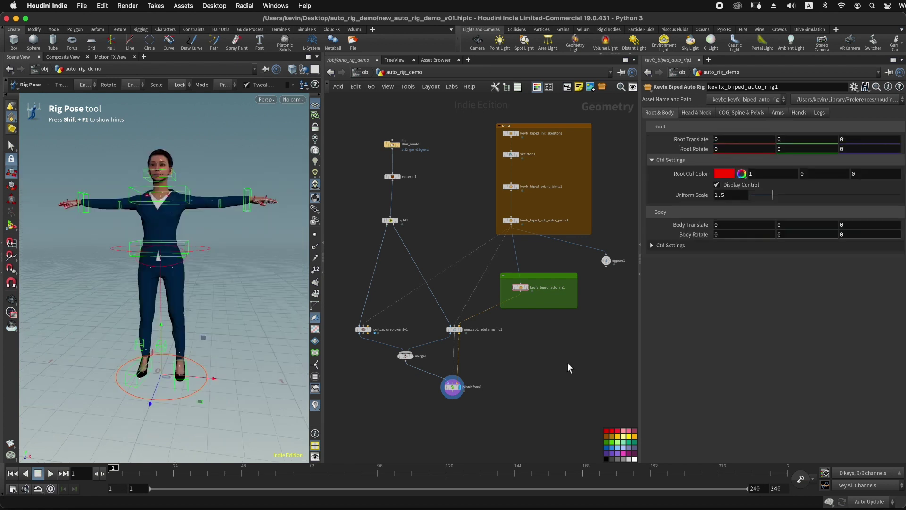
Show the head and neck settings, then shift the head IK control slightly and rotate it about -2.0, 5.1, -0.56
left_click(692, 112)
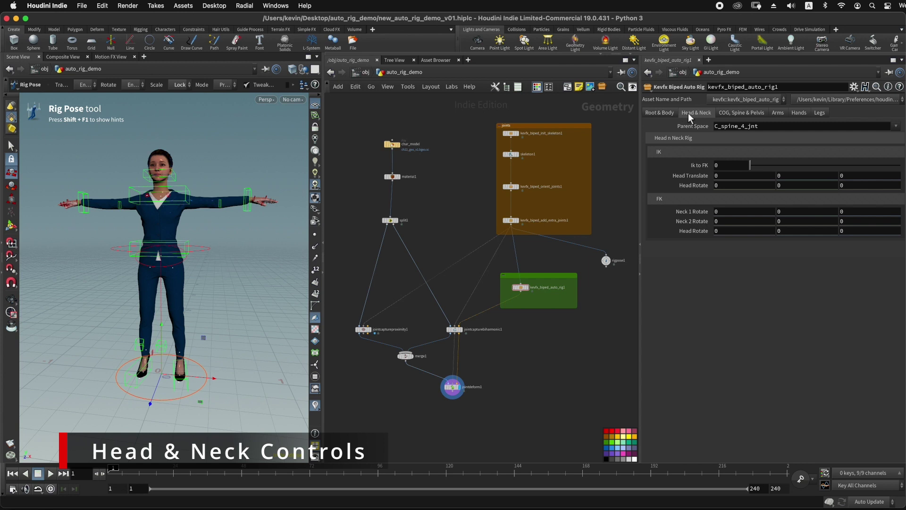
right_click_drag(180, 203, 233, 209, "alt")
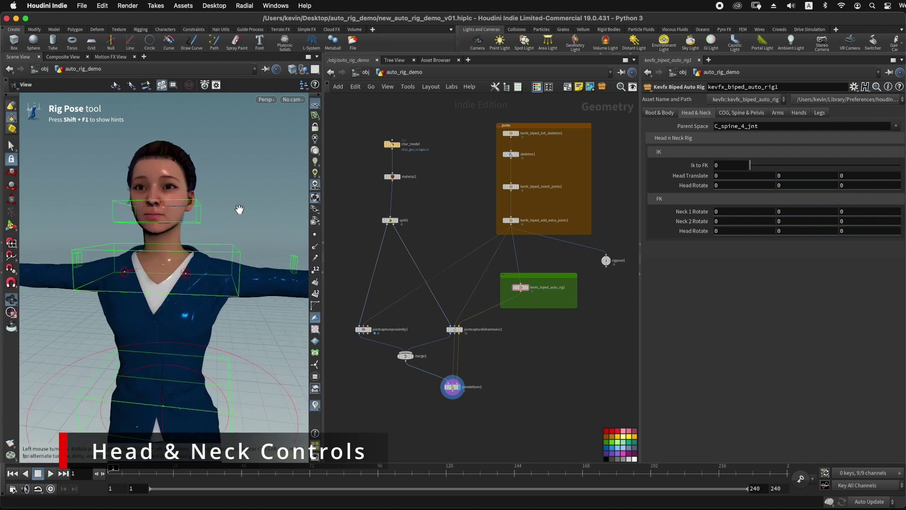
left_click(198, 226)
left_click_drag(163, 212, 203, 209)
mouse_move(182, 206)
left_mouse_down()
mouse_move(208, 180)
mouse_move(194, 199)
left_mouse_up()
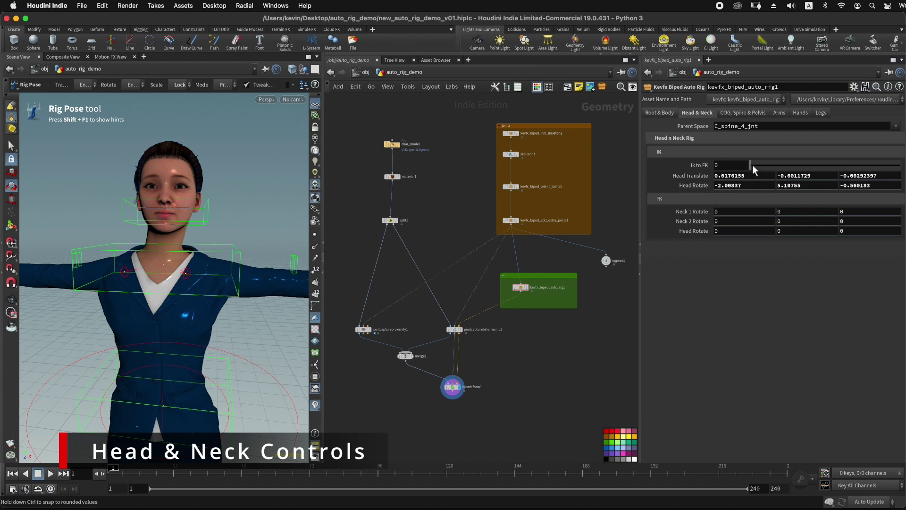
Set the head and neck rig's Ik to FK blend to 1
left_click_drag(752, 165, 901, 166)
key("space")
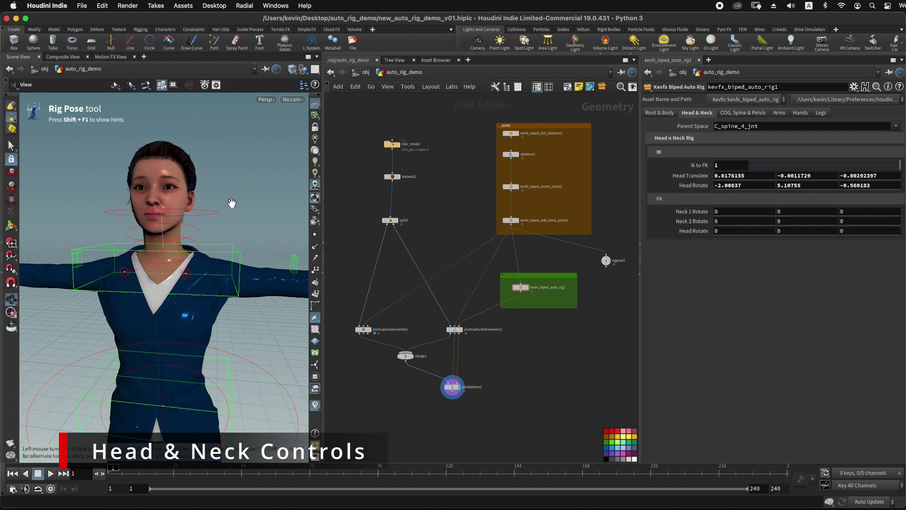
Rotate the head's FK control to about -9.7, -8.7, -13.3
left_click_drag(232, 203, 96, 202)
left_click(237, 213)
left_click(266, 208)
key("space")
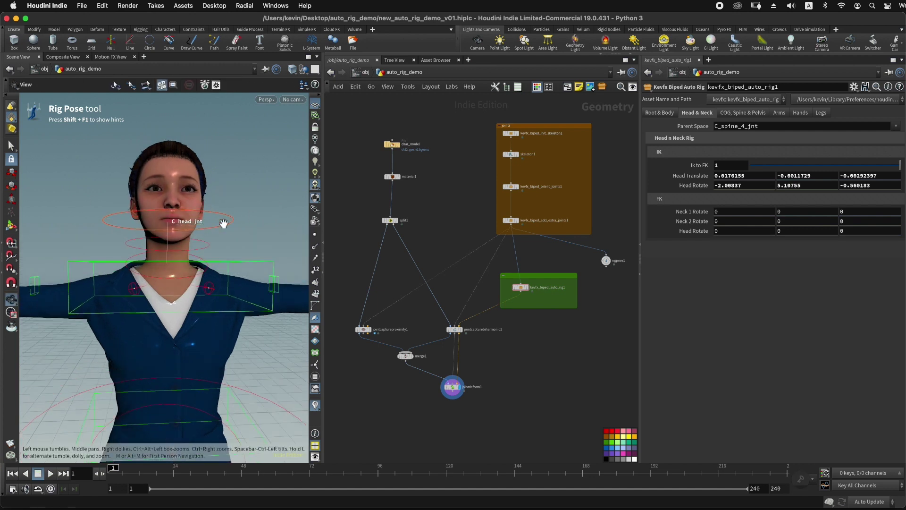
left_click_drag(223, 223, 216, 236)
left_click_drag(212, 197, 214, 175)
left_click_drag(173, 196, 172, 205)
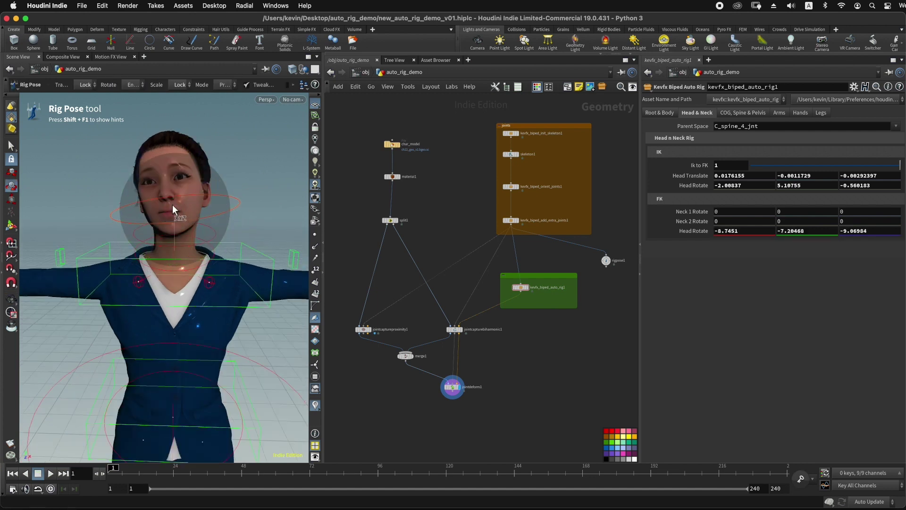
Rotate the second neck FK control to about 3.1, -4.3, -26.3
left_click(237, 227)
left_click(212, 230)
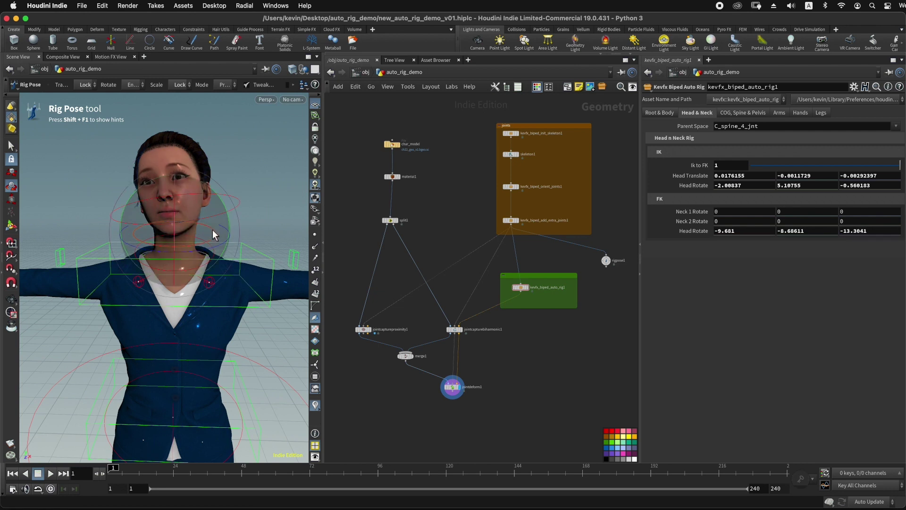
left_click_drag(207, 235, 180, 244)
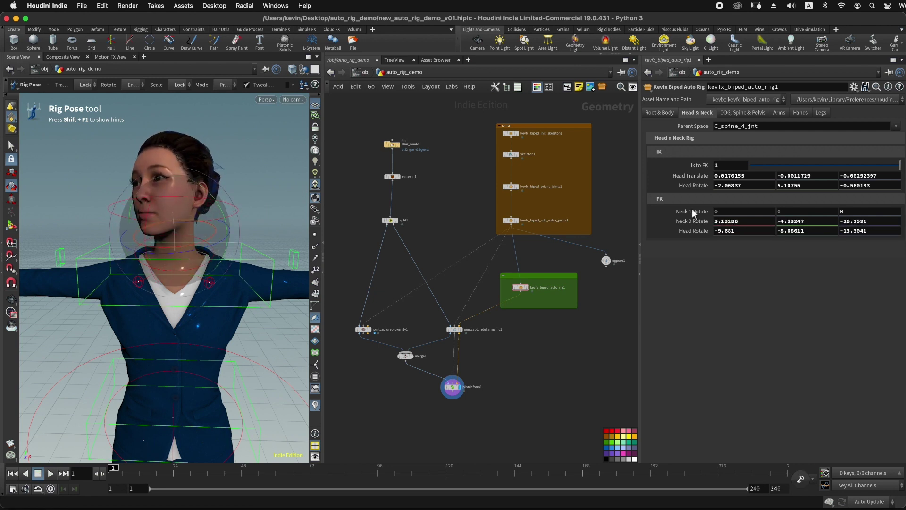
Set the head and neck rig's Ik to FK blend to 0
left_click_drag(804, 167, 750, 166)
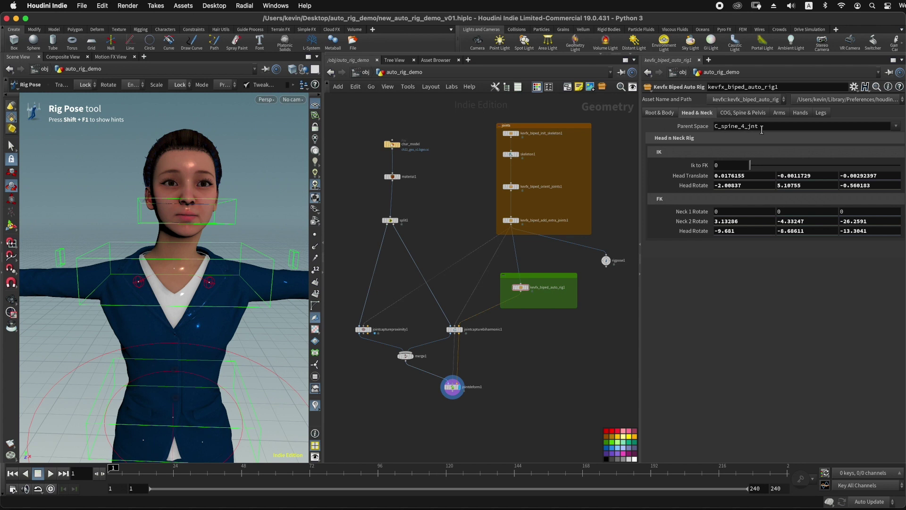
Move the chest control to test how the head follows in C_spine_4_jnt space, and undo the move
left_click_drag(257, 222, 241, 208, "alt")
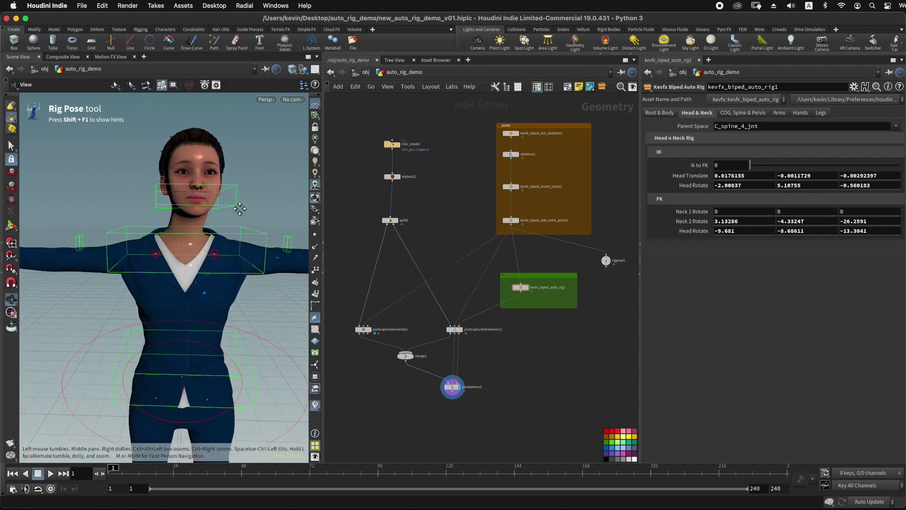
middle_click_drag(241, 208, 253, 201, "alt")
right_click_drag(253, 201, 226, 187, "alt")
left_click(227, 192)
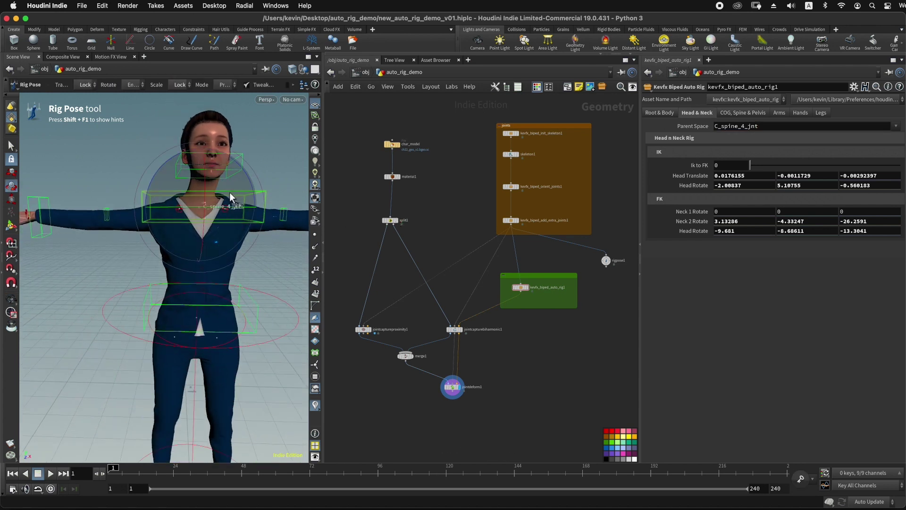
key("t")
mouse_move(225, 194)
left_mouse_down()
mouse_move(253, 193)
mouse_move(258, 182)
mouse_move(221, 183)
left_mouse_up()
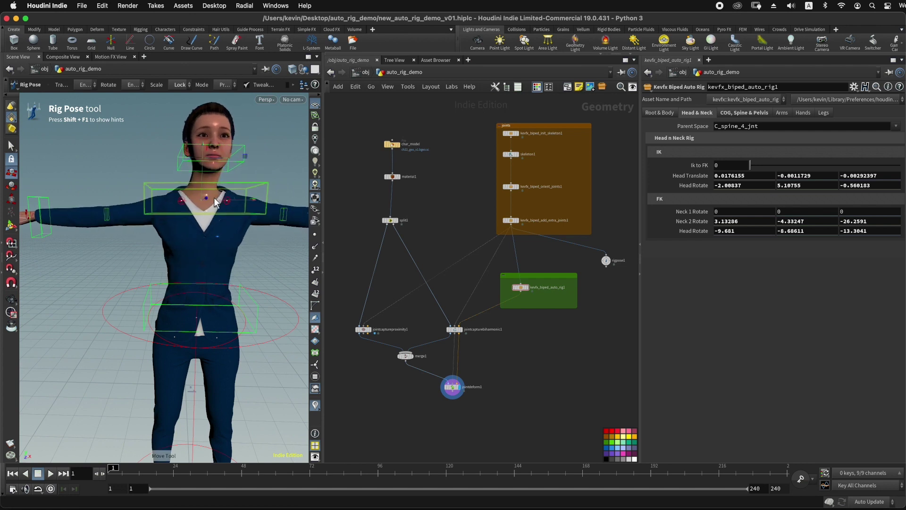
key("super+z")
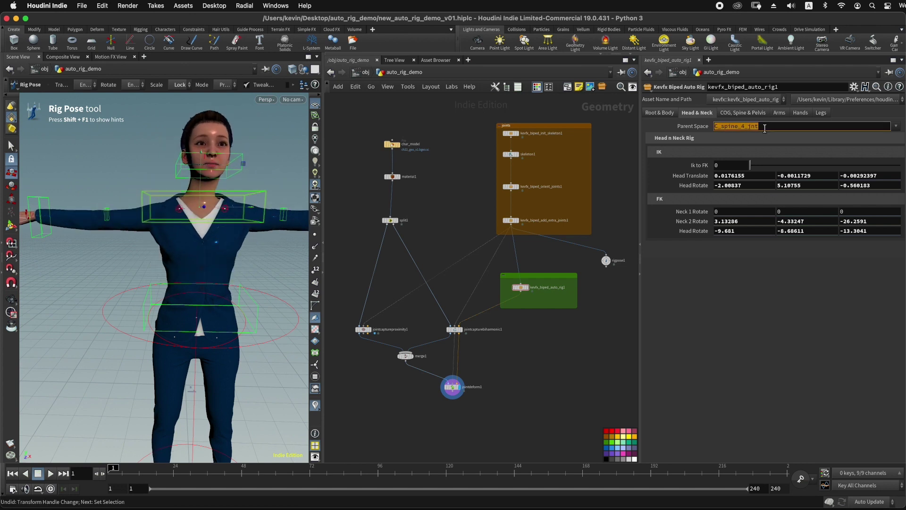
Set the head and neck Parent Space to body and test it by moving the chest control
type("body")
key("Return")
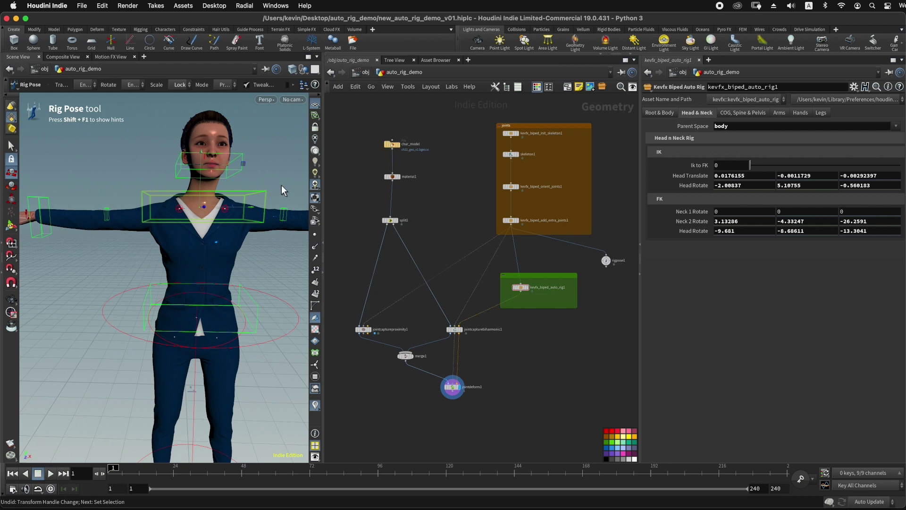
mouse_move(274, 194)
left_mouse_down()
mouse_move(260, 191)
mouse_move(303, 187)
mouse_move(277, 193)
left_mouse_up()
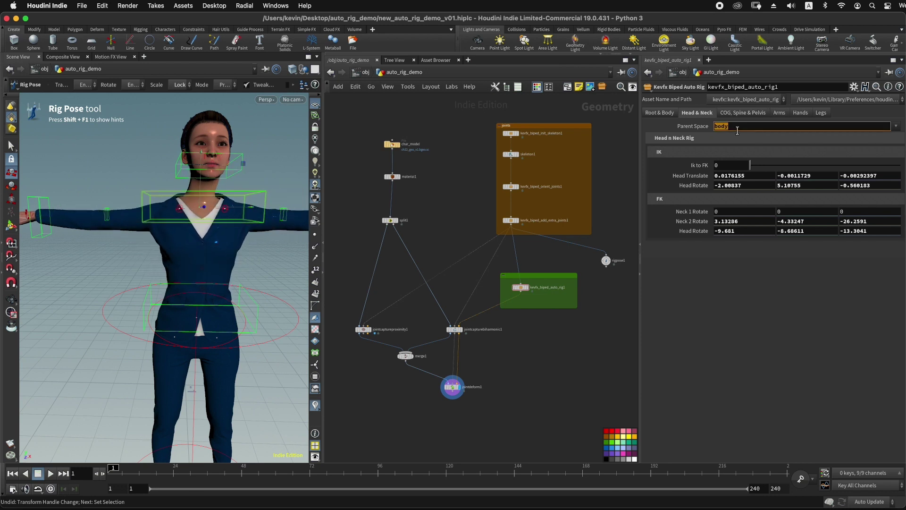
Set the head and neck Parent Space to C_spine_4_jnt
left_click(896, 127)
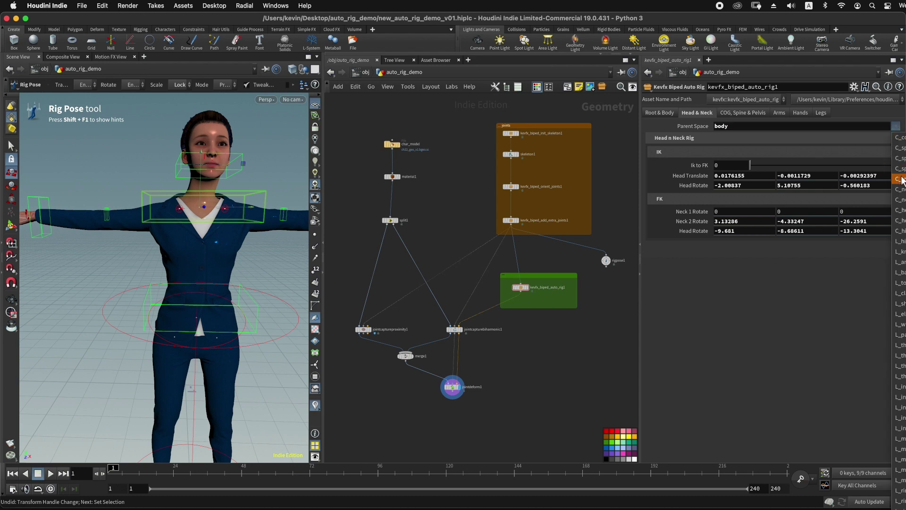
left_click(902, 180)
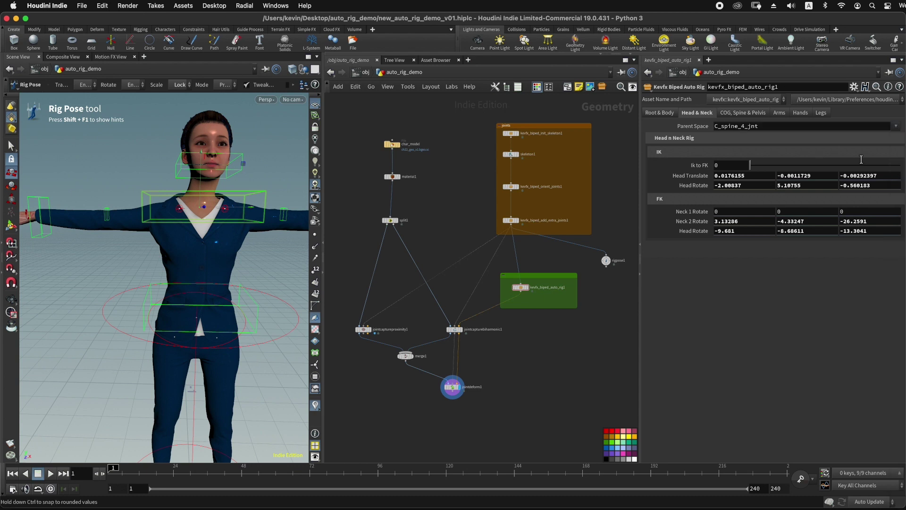
left_click(896, 126)
left_click(902, 179)
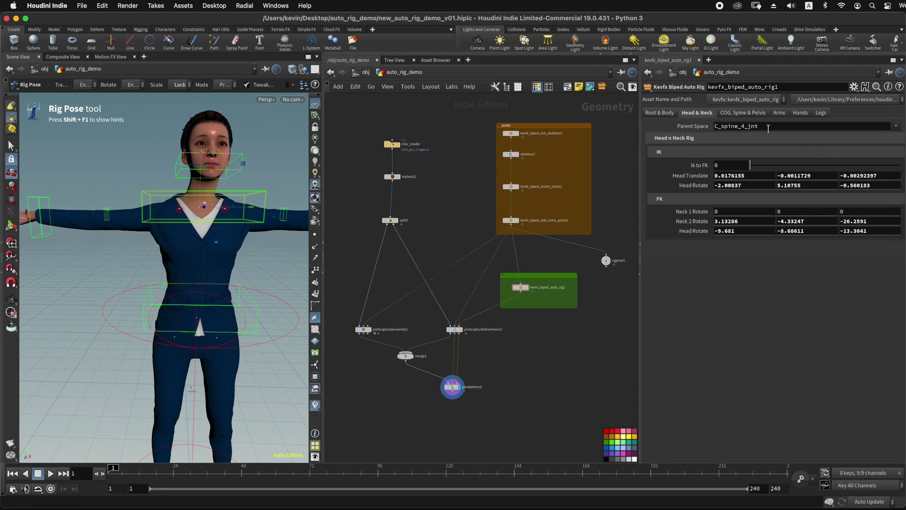
Reset the auto rig's parameters to their defaults to clear the head and neck pose
left_click(855, 89)
left_click(868, 257)
Frame the whole character and show the COG, Spine & Pelvis settings
key("space")
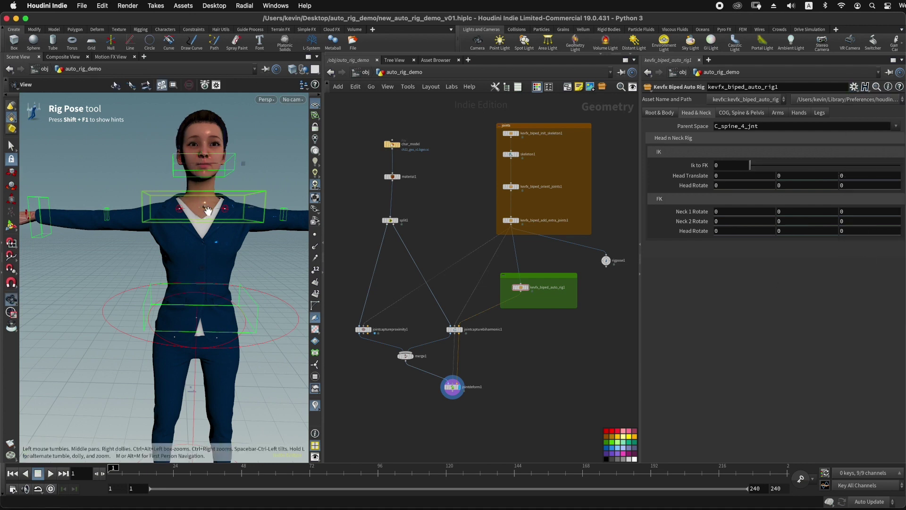
right_click_drag(208, 211, 128, 212)
left_click_drag(269, 241, 251, 212)
right_click_drag(251, 213, 227, 213)
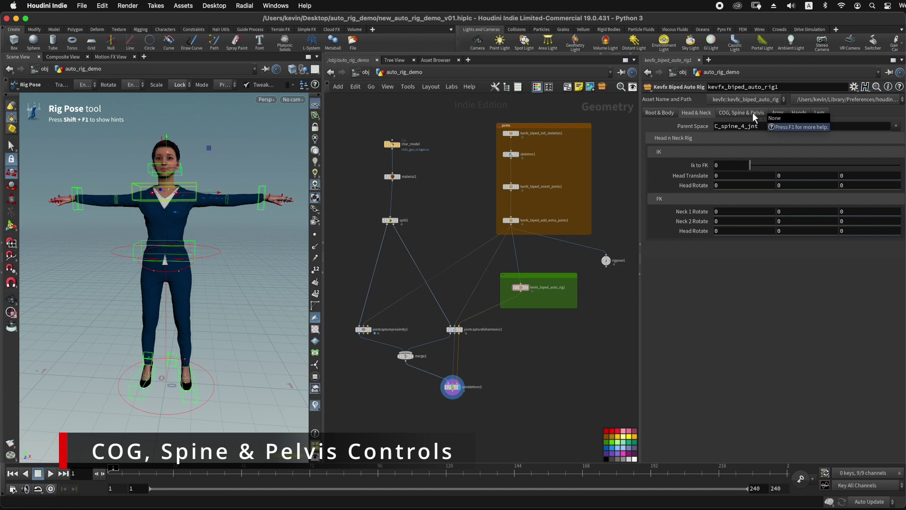
left_click(745, 113)
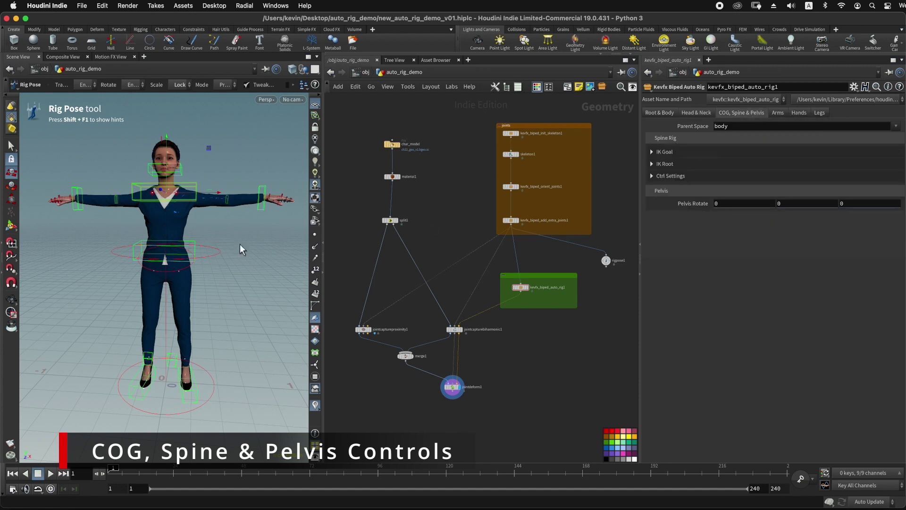
Shift the chest control about 0.025, -0.009, -0.003 and the COG control about -0.012, -0.049, 0.011
left_click_drag(240, 244, 217, 234)
right_click_drag(216, 235, 266, 236)
left_click_drag(229, 235, 185, 229)
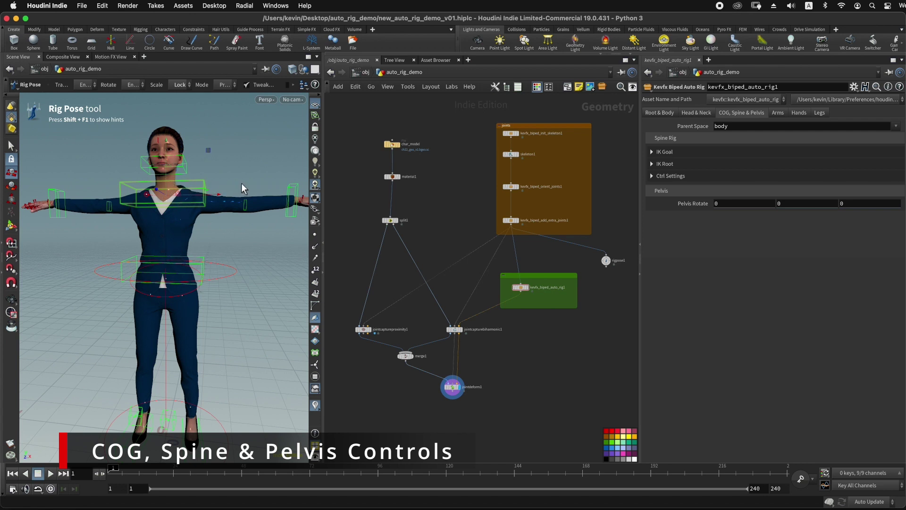
middle_click_drag(228, 184, 245, 183)
key("super+z")
left_click(207, 268)
mouse_move(263, 251)
middle_mouse_down()
mouse_move(250, 249)
mouse_move(273, 257)
mouse_move(261, 257)
middle_mouse_up()
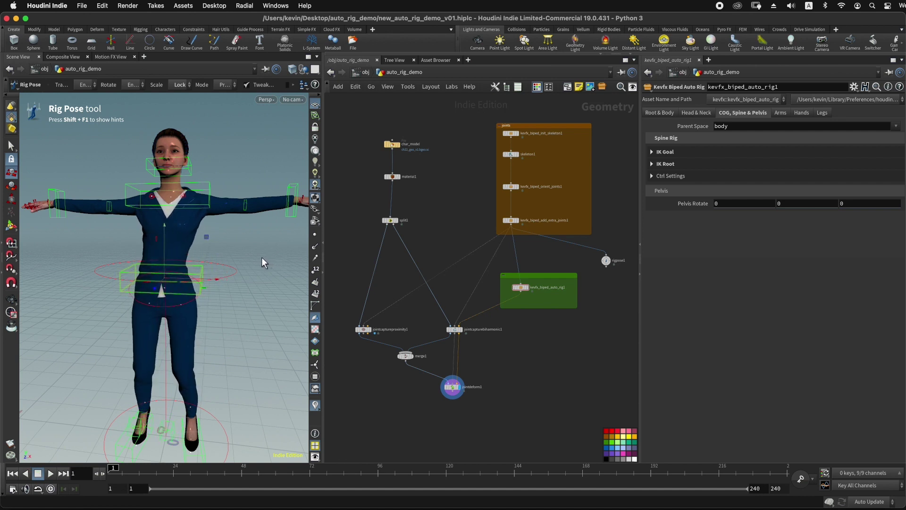
Expand the spine rig's IK Goal and IK Root settings to view their translate and rotate values
left_click(652, 151)
left_click(663, 188)
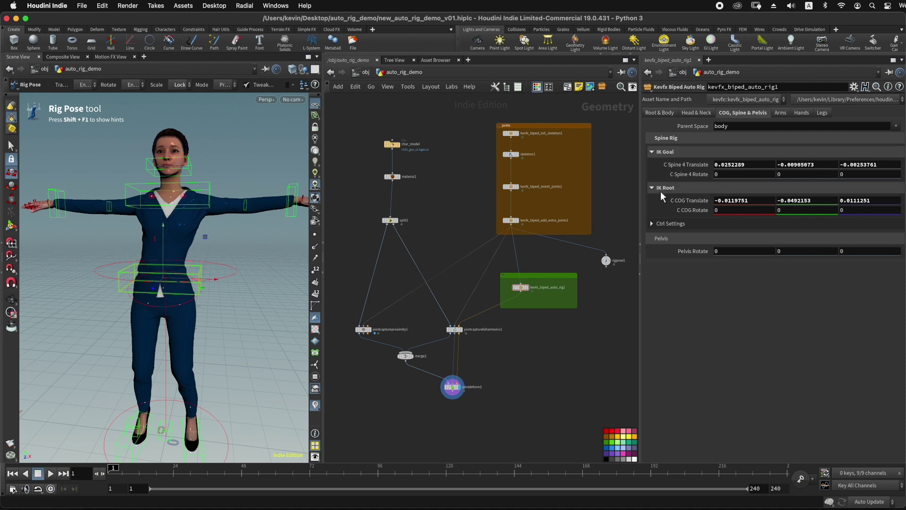
Change the spine controls' colour in Ctrl Settings to light blue (0, 0.5, 1)
left_click(670, 223)
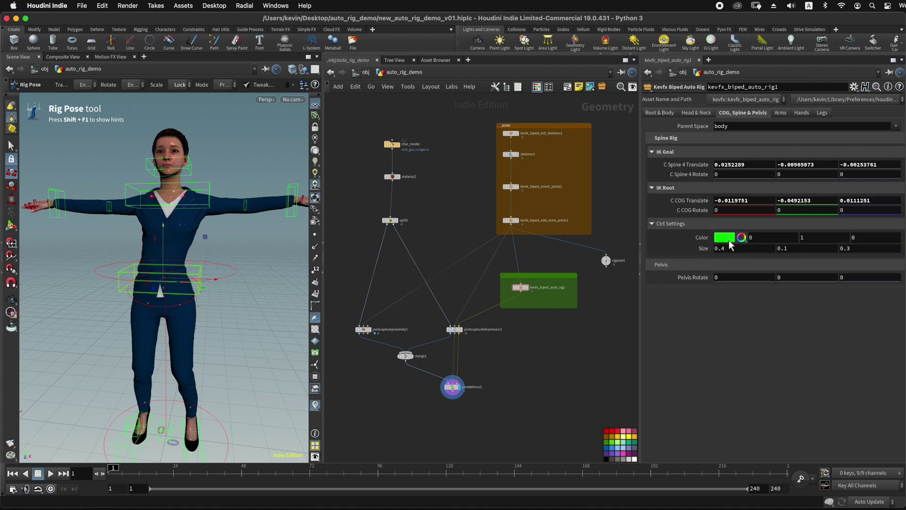
left_click(728, 240)
left_click(790, 108)
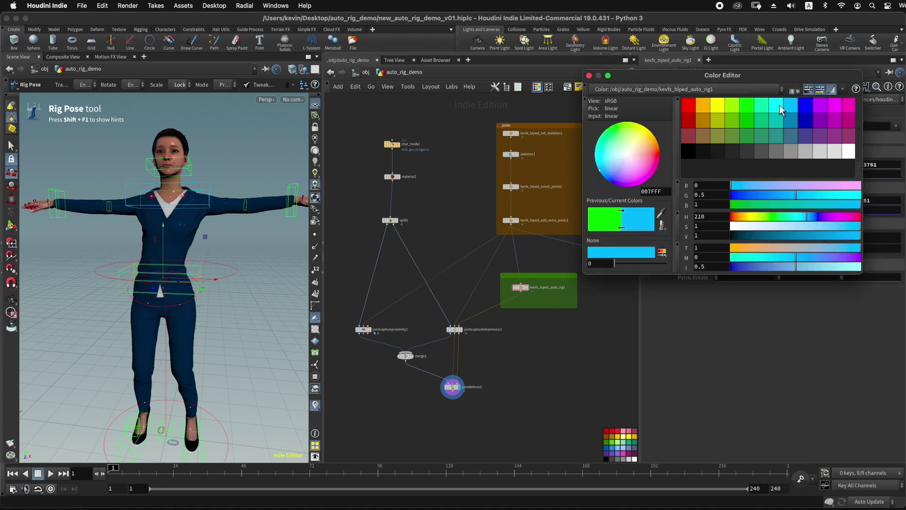
left_click(772, 105)
left_click(805, 113)
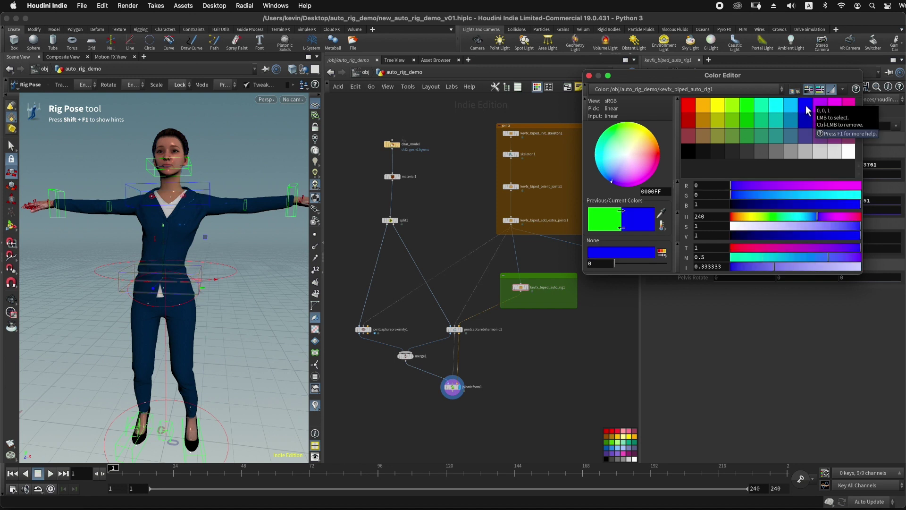
left_click(792, 106)
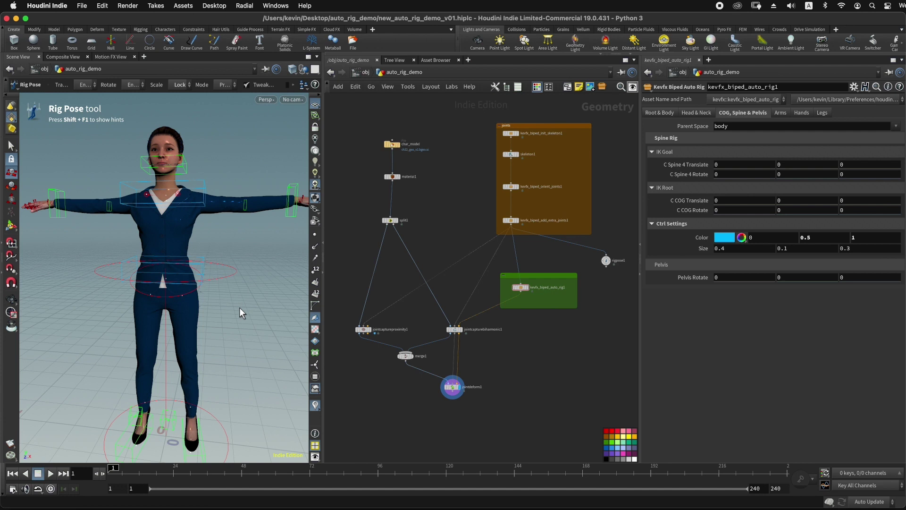
Rotate the pelvis control freely to test the hip motion, reaching about -8.1, -9.4, 14.0 along the way
left_click_drag(239, 307, 195, 296, "alt")
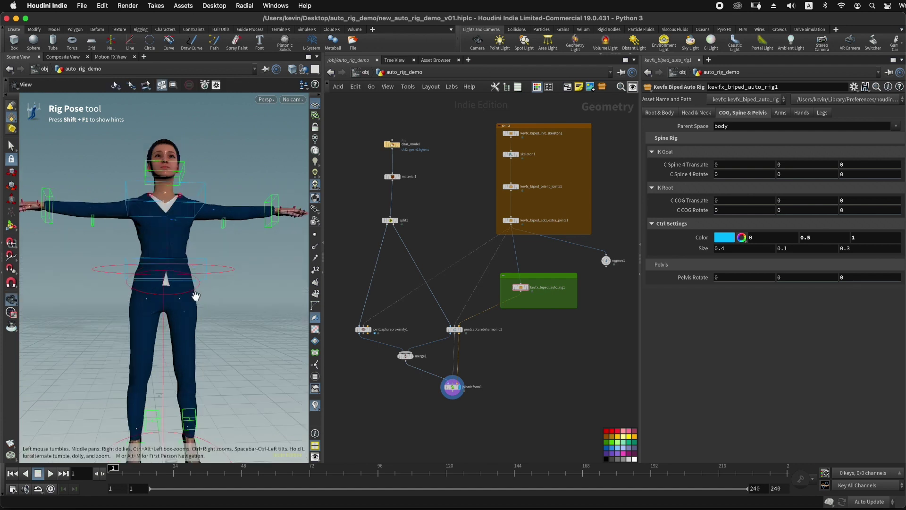
right_click_drag(177, 296, 225, 297, "alt")
left_click_drag(225, 298, 203, 284, "alt")
left_click(223, 282)
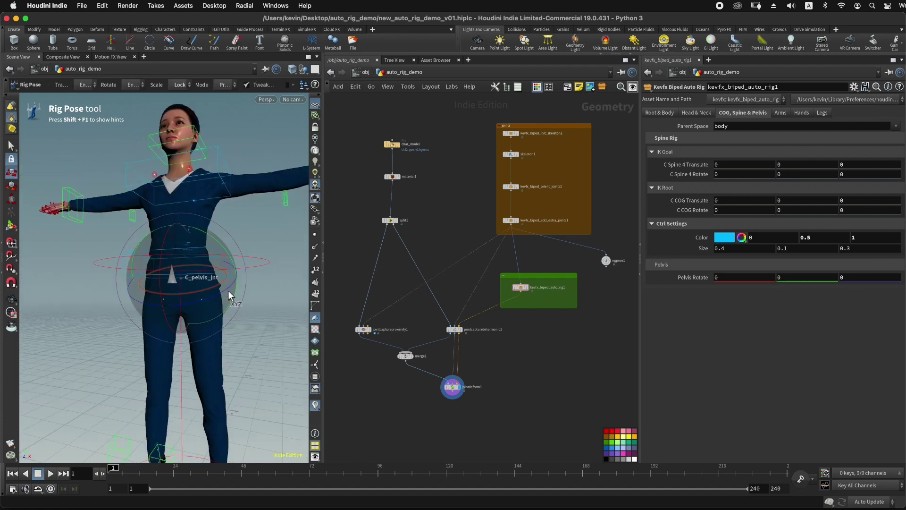
mouse_move(259, 320)
left_mouse_down("alt")
mouse_move(250, 330)
mouse_move(272, 320)
left_mouse_up("alt")
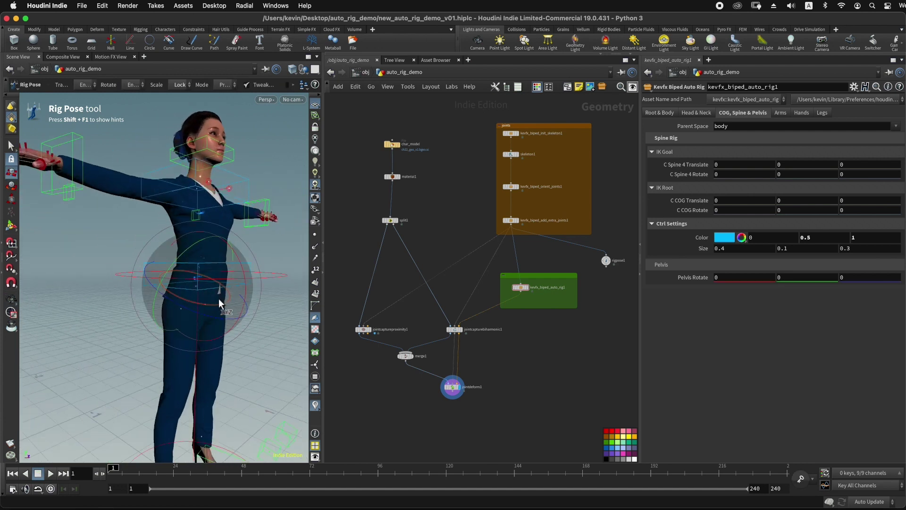
mouse_move(219, 298)
left_mouse_down()
mouse_move(226, 280)
mouse_move(221, 299)
left_mouse_up()
left_click_drag(226, 298, 202, 295, "alt")
mouse_move(243, 265)
left_mouse_down()
mouse_move(239, 236)
mouse_move(243, 270)
mouse_move(243, 260)
left_mouse_up()
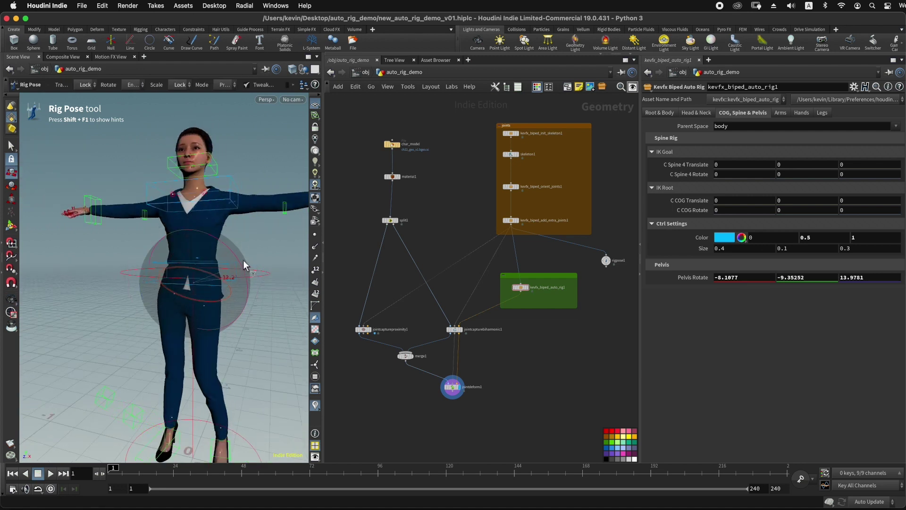
left_click_drag(242, 259, 242, 270)
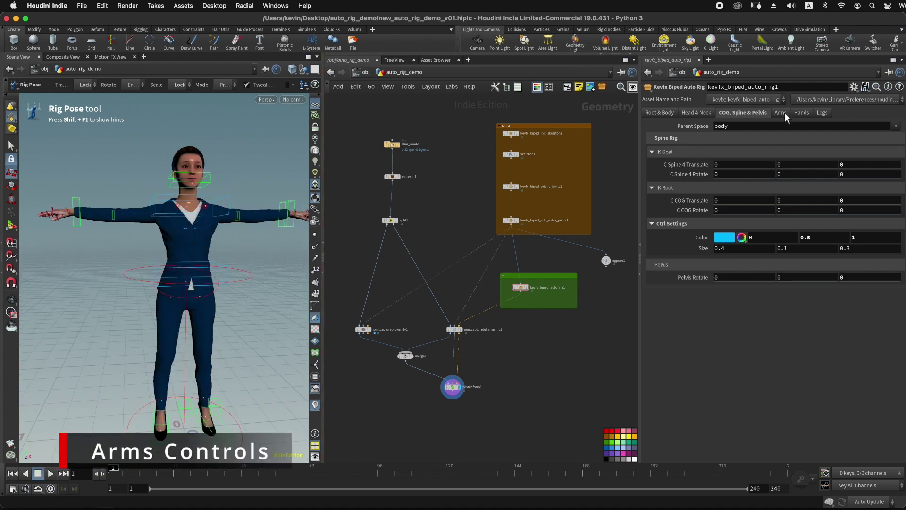
Show the arm settings and rotate the left clavicle control to about -7.5 in X and 3.75 in Y
left_click(783, 113)
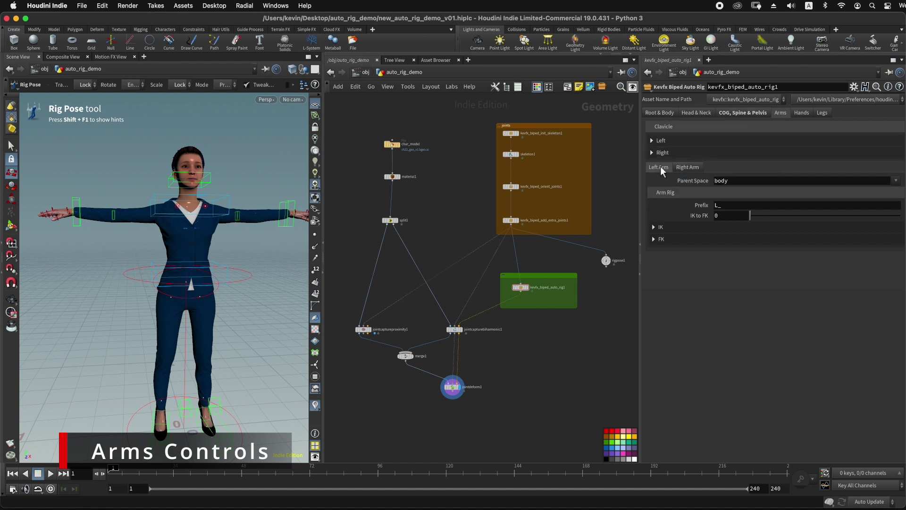
right_click_drag(196, 206, 250, 172, "alt")
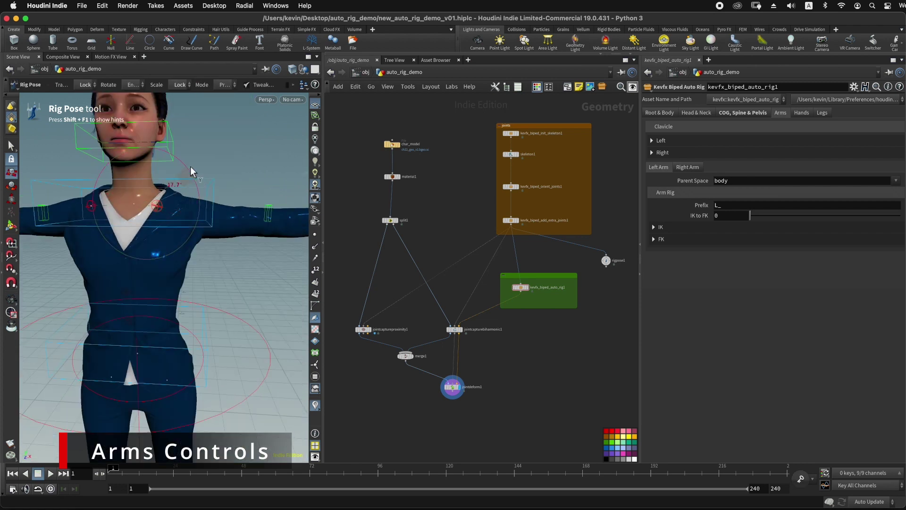
left_click_drag(191, 166, 192, 220)
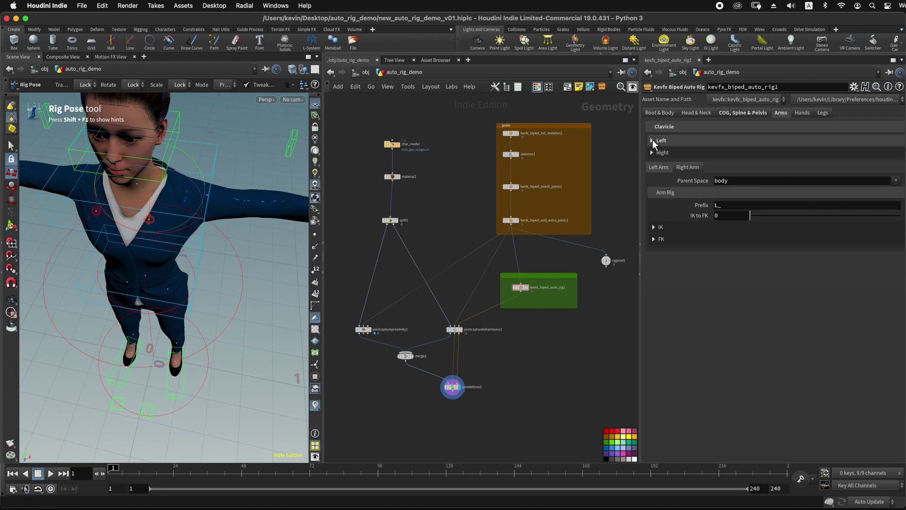
Expand the left and right clavicle settings and the left arm's IK settings
left_click(652, 140)
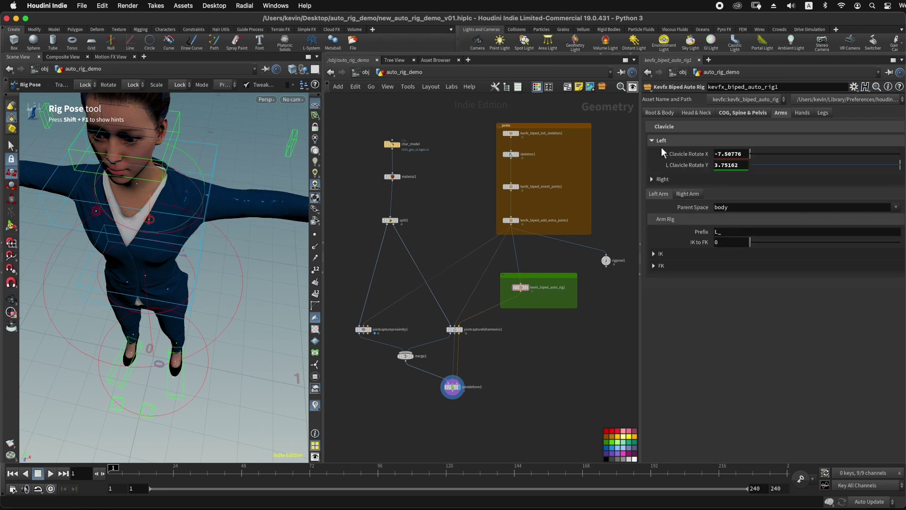
left_click(653, 179)
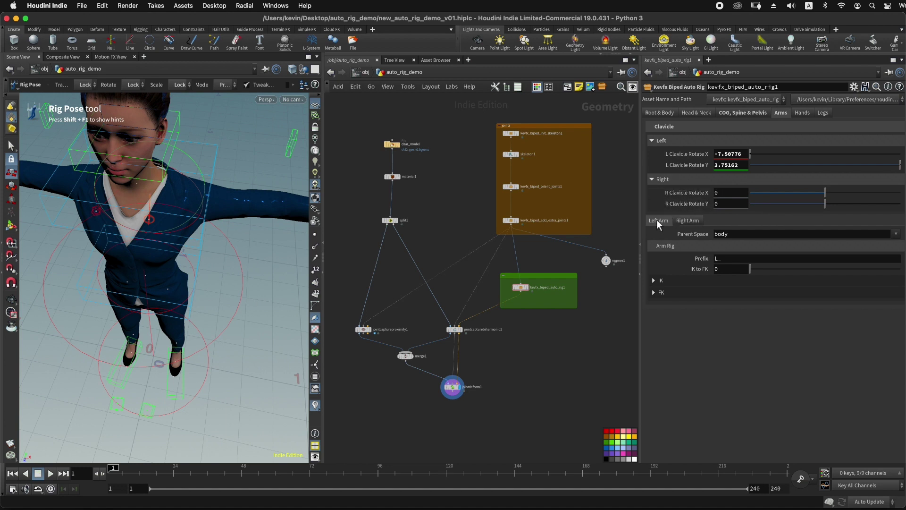
left_click_drag(231, 276, 265, 236, "alt")
left_click(654, 281)
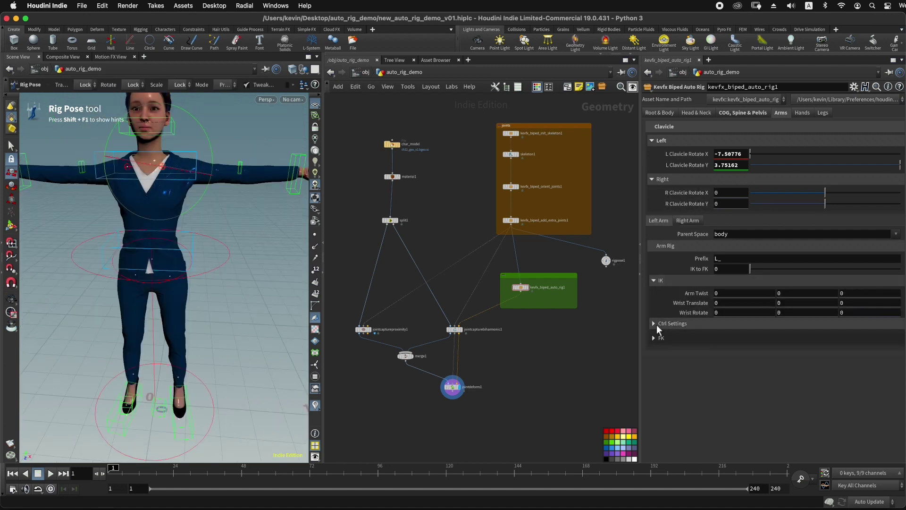
Expand the left arm's FK settings and set IK to FK to 1
left_click(654, 338)
left_click_drag(750, 269, 905, 270)
left_click_drag(240, 215, 222, 236, "alt")
Pose the left arm in FK, rotating the shoulder to about -31.3, -3.3, 21.6, the elbow to -32.7 and the wrist to -14.6, -27.7, 3.0
left_click(141, 208)
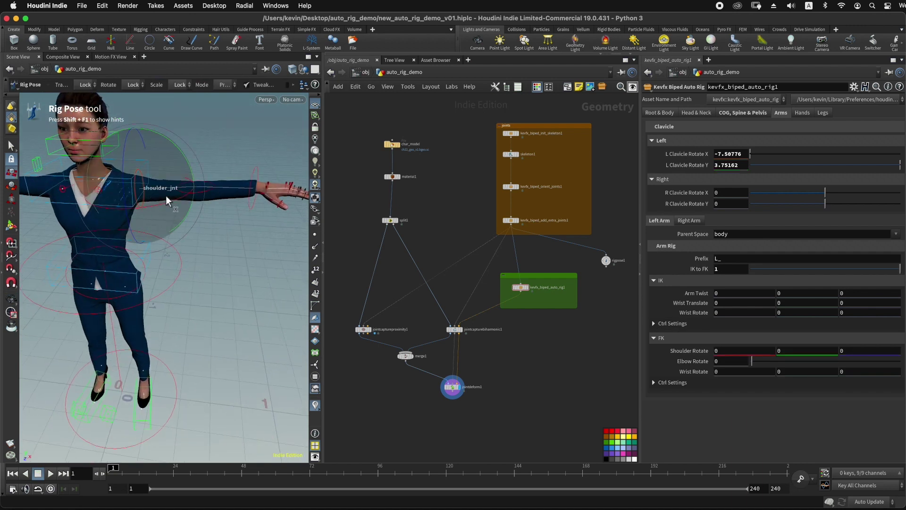
left_click_drag(172, 188, 174, 210)
left_click(184, 224)
left_click_drag(183, 251, 169, 250)
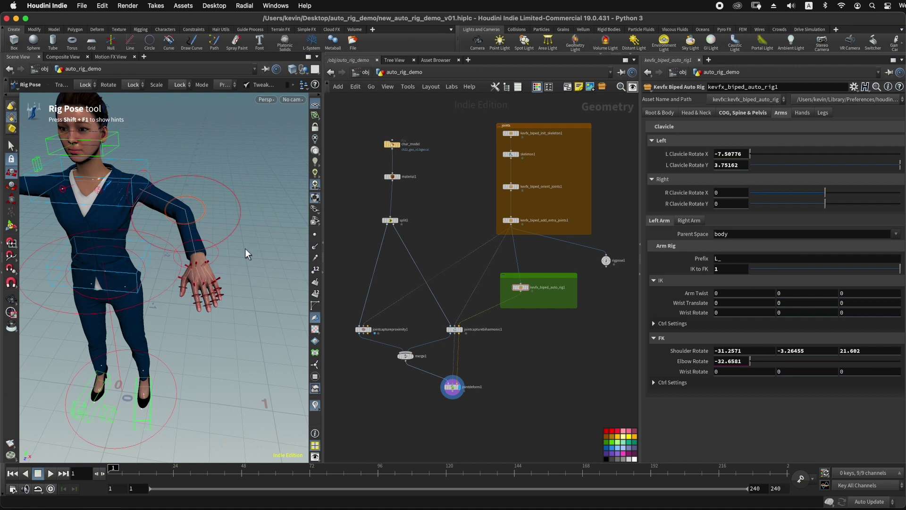
left_click(221, 256)
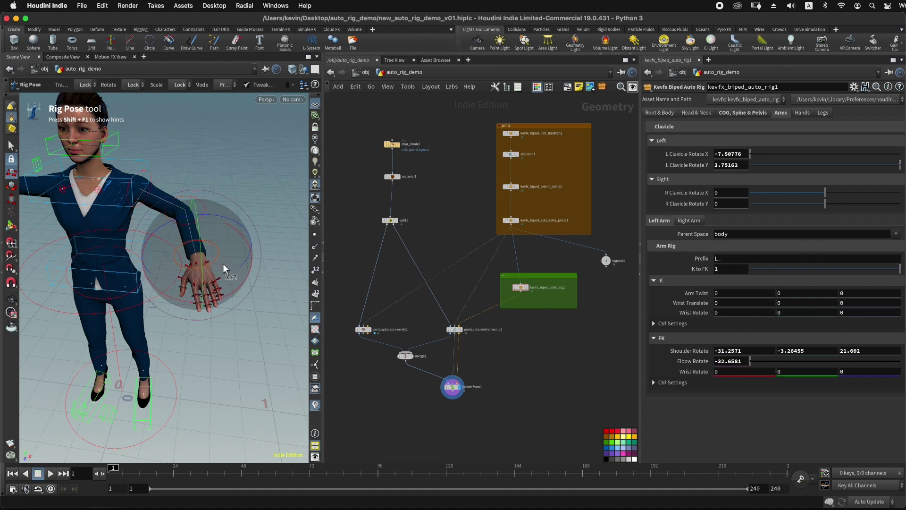
left_click_drag(223, 264, 211, 282)
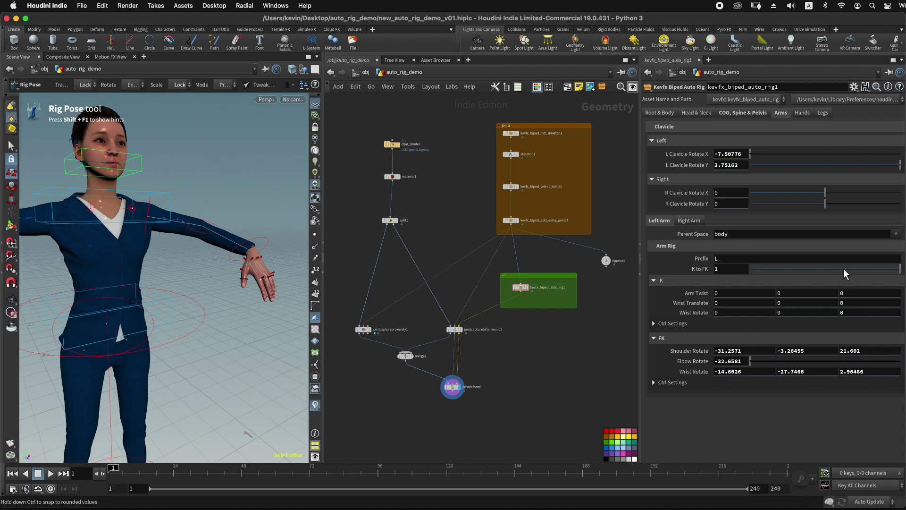
Return the left arm to IK with IK to FK at 0, raise its wrist control and rotate it to about -4.6, 51.2, 9.0
left_click_drag(844, 273, 727, 273)
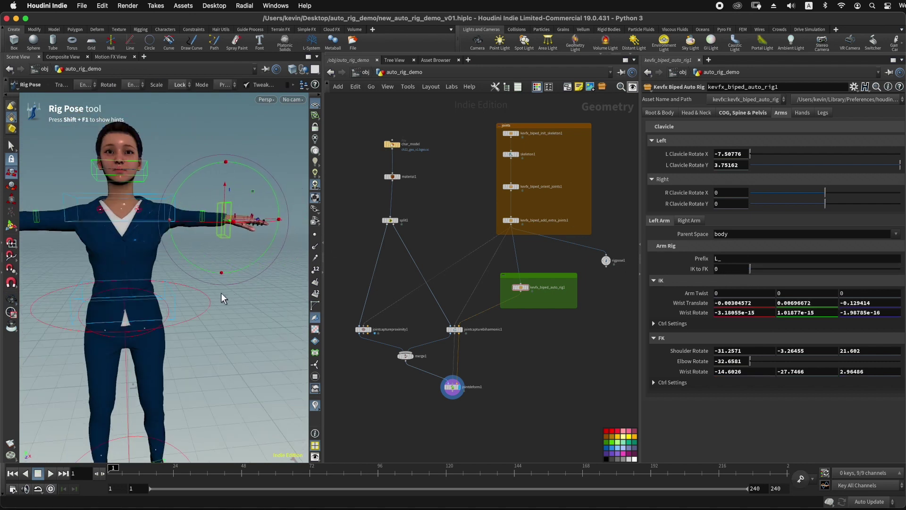
middle_click_drag(221, 293, 221, 233)
key("r")
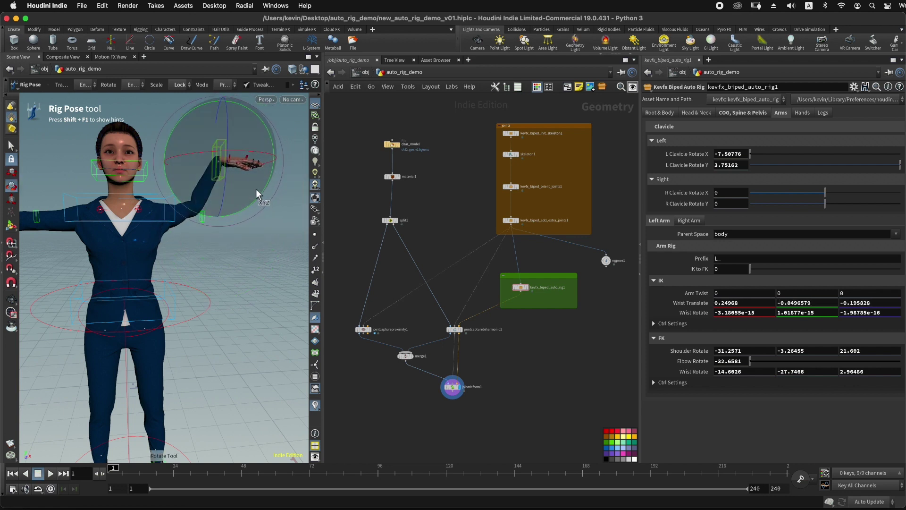
left_click_drag(256, 189, 262, 140)
left_click_drag(769, 269, 737, 270)
Move the left elbow control to an Arm Twist of about -0.20, 0.25, -0.08
mouse_move(277, 240)
left_mouse_down("alt")
mouse_move(247, 218)
mouse_move(262, 231)
mouse_move(248, 250)
mouse_move(235, 227)
mouse_move(210, 235)
mouse_move(260, 247)
left_mouse_up("alt")
left_click(228, 222)
key("t")
middle_click_drag(210, 222, 229, 259)
Show the right arm's settings and view the character's full pose
left_click(688, 221)
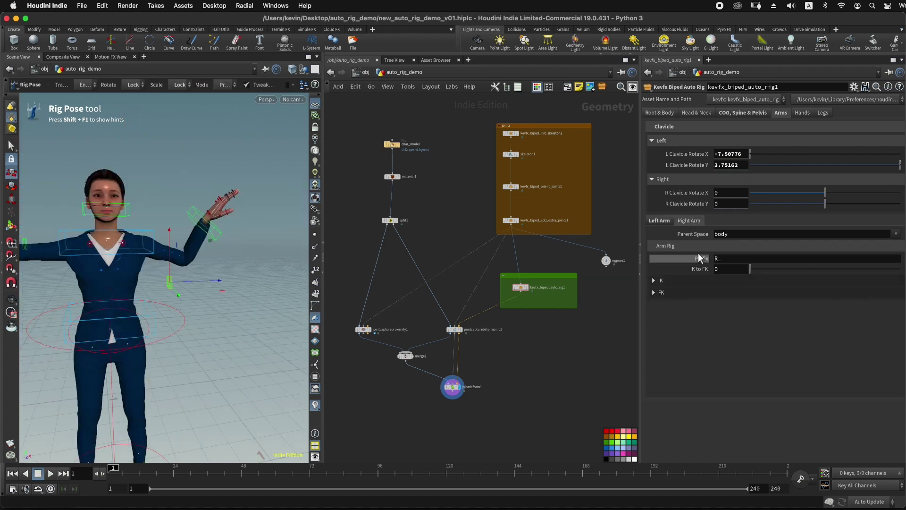
right_click_drag(237, 265, 266, 279, "alt")
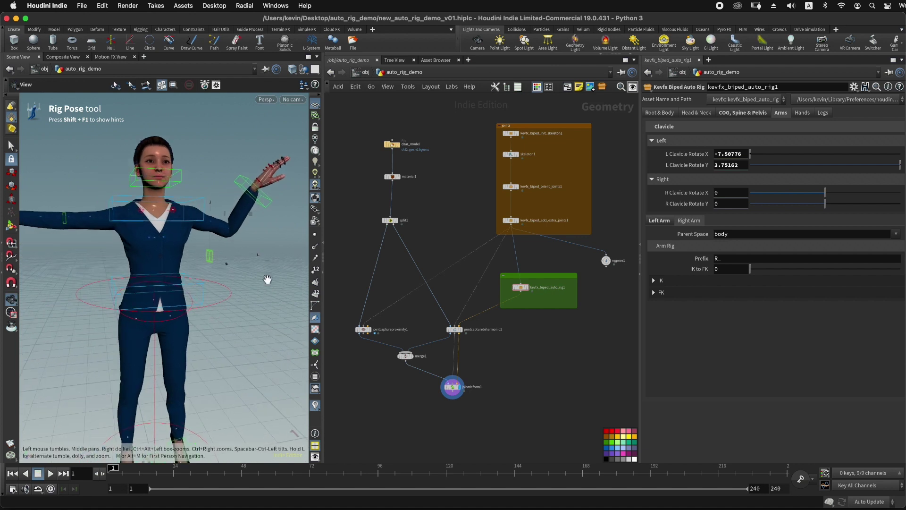
left_click_drag(266, 279, 248, 283, "alt")
middle_click_drag(241, 262, 225, 260, "alt")
Set the left arm's parent space to root, test it by moving the body control, and undo the move
left_click(660, 220)
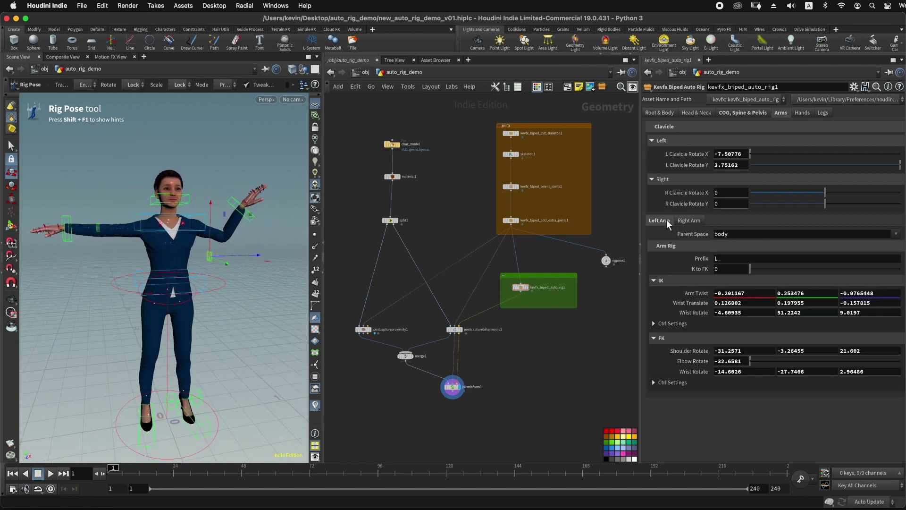
left_click(748, 236)
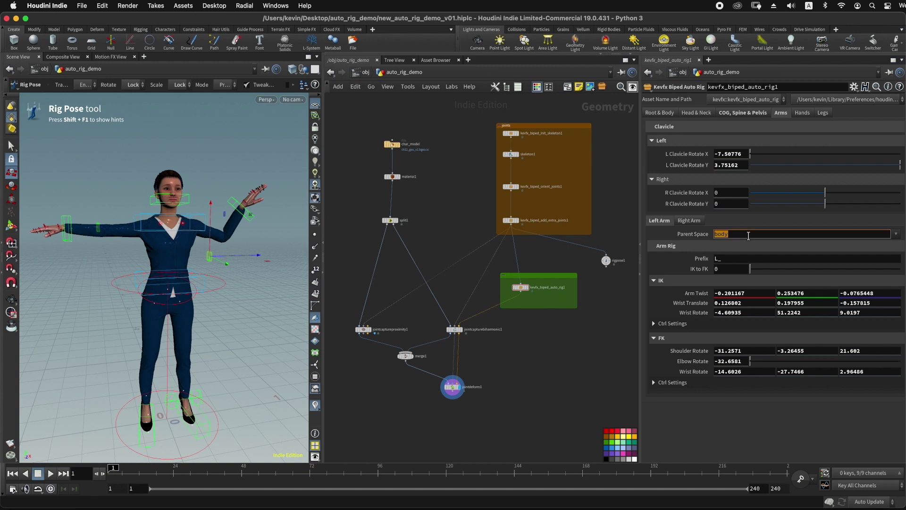
type("root")
key("Return")
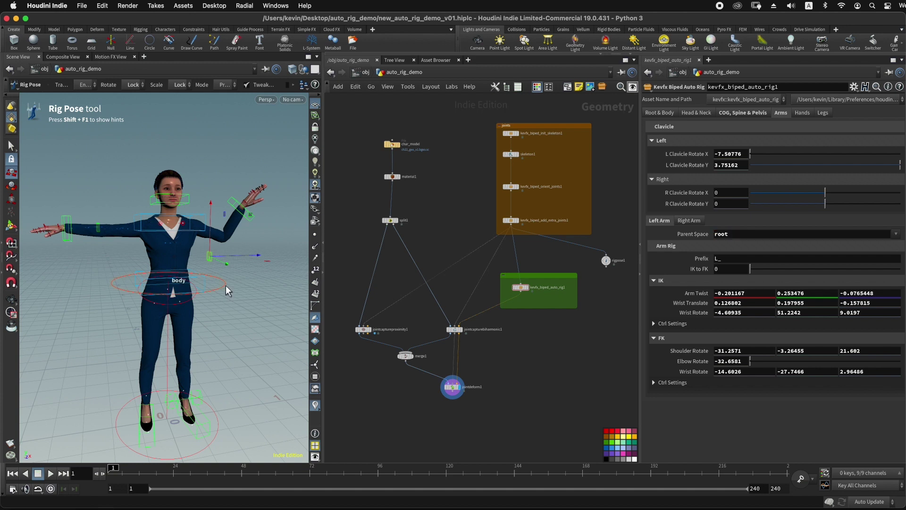
left_click(226, 285)
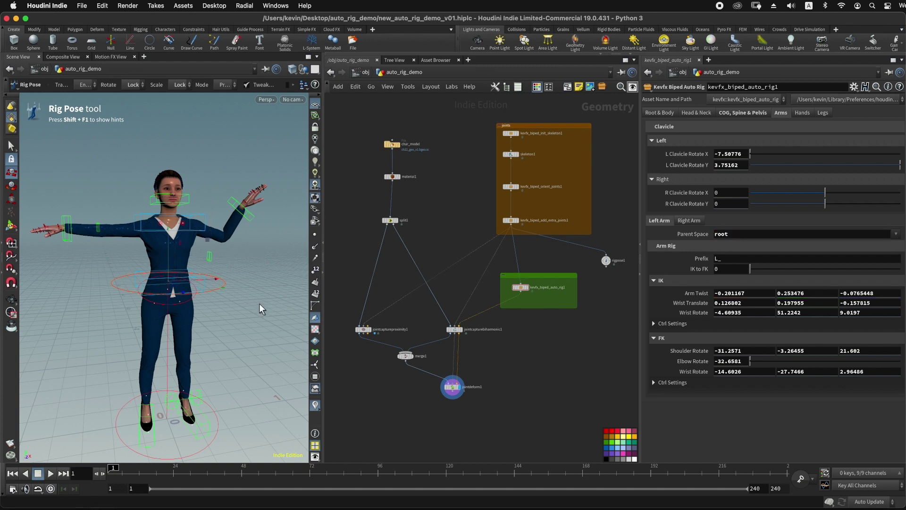
mouse_move(259, 304)
middle_mouse_down()
mouse_move(251, 311)
mouse_move(276, 287)
mouse_move(299, 293)
mouse_move(253, 302)
mouse_move(271, 283)
mouse_move(283, 285)
mouse_move(274, 298)
middle_mouse_up()
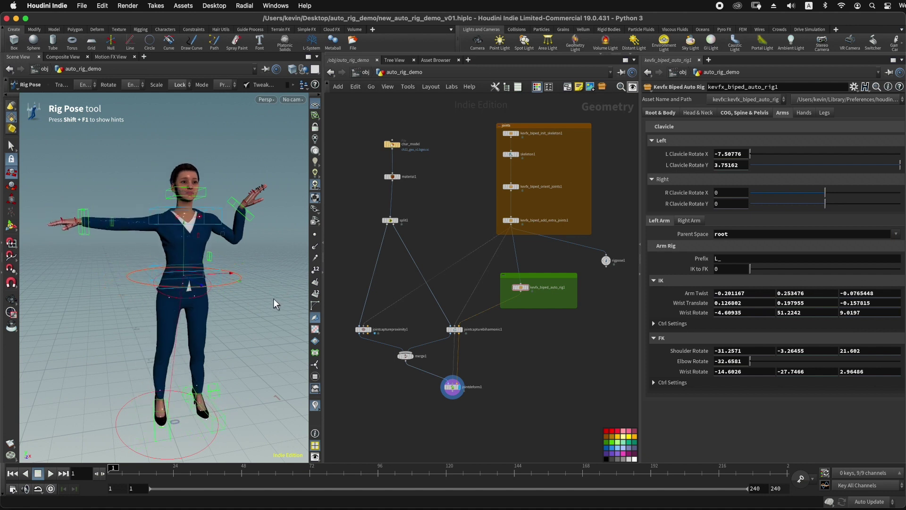
key("super+z")
Set the left arm's parent space back to body, move the body control to compare the behaviour, and undo the move
left_click(742, 238)
type("bo")
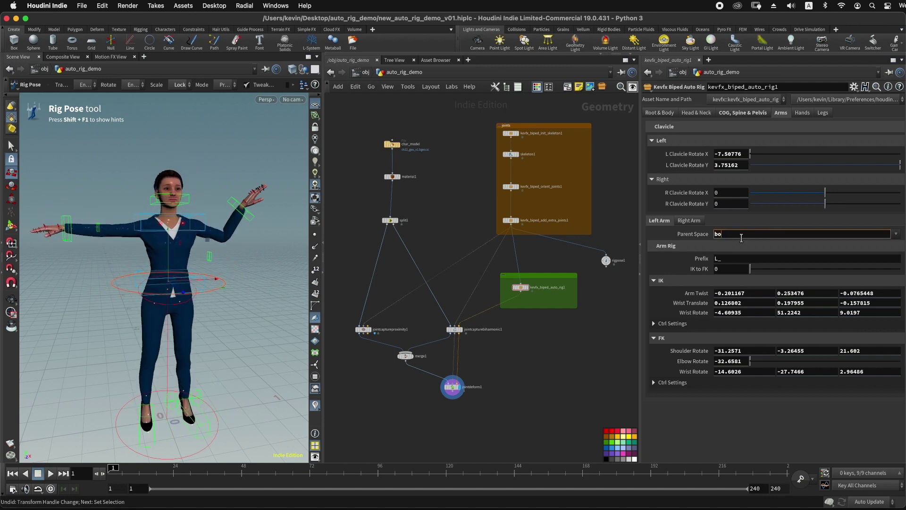
type("dy")
key("Return")
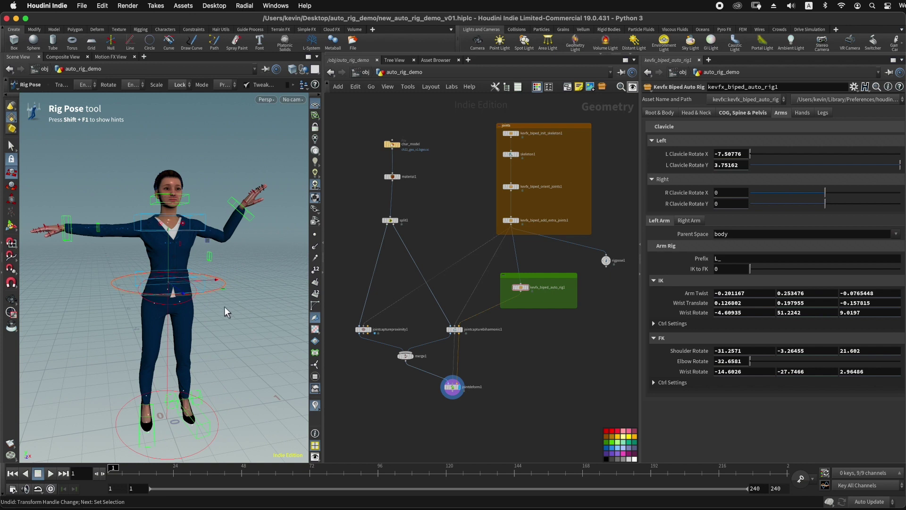
middle_click_drag(233, 307, 253, 296)
key("super+z")
Choose C_cog_jnt as the left arm's parent space
left_click(739, 239)
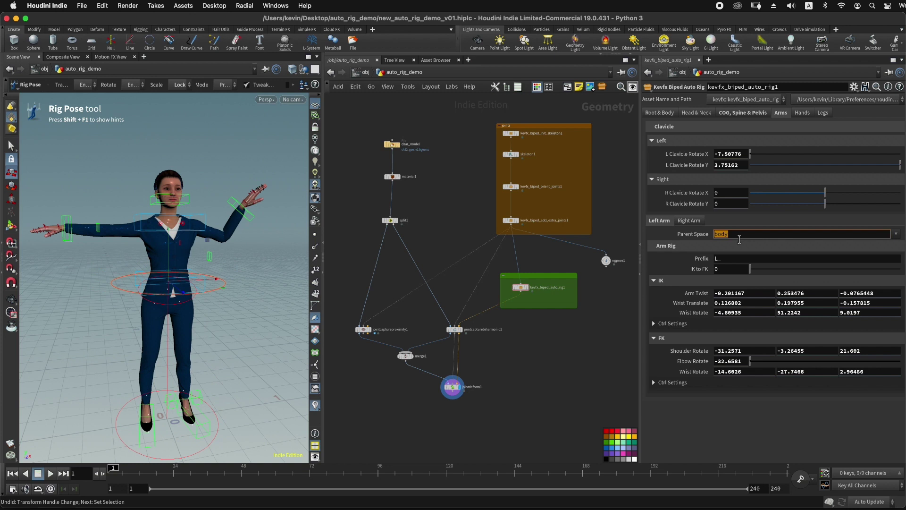
left_click(896, 233)
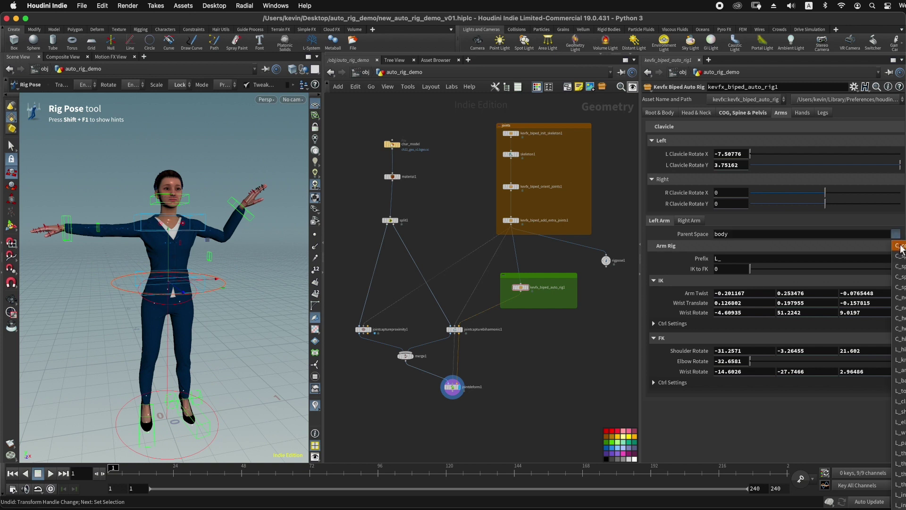
left_click(899, 246)
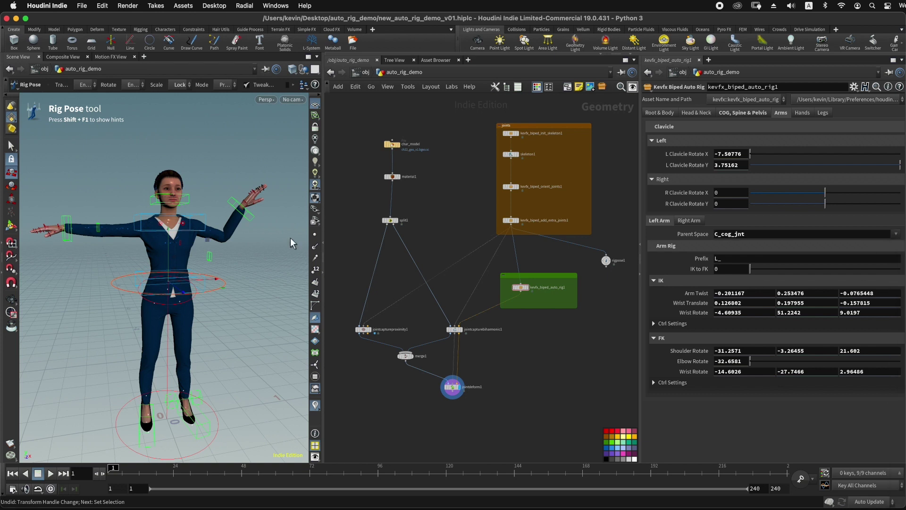
Place the left hand on the hip with the wrist control, translating to about -0.32, 0.08, -0.39 and rotating to about -109.1, -62.9, 31.3
left_click(251, 219)
left_click(252, 220)
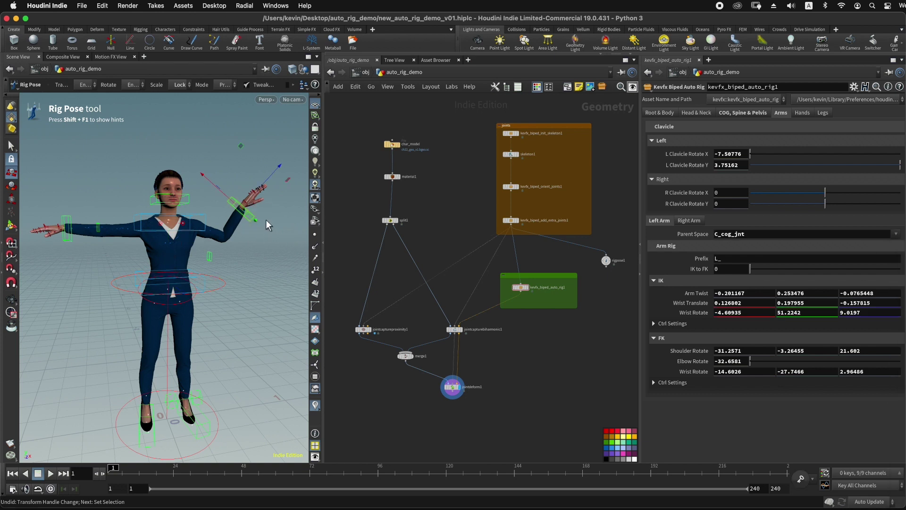
left_click_drag(265, 220, 239, 283)
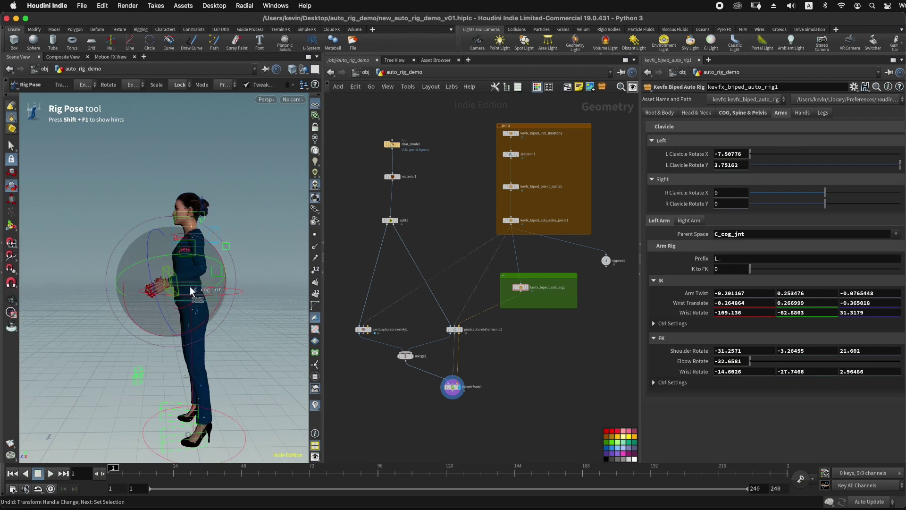
key("t")
middle_click_drag(183, 307, 197, 308)
left_click_drag(147, 309, 249, 308, "alt")
middle_click_drag(250, 308, 263, 307)
left_click(256, 291)
left_click_drag(256, 291, 241, 286, "alt")
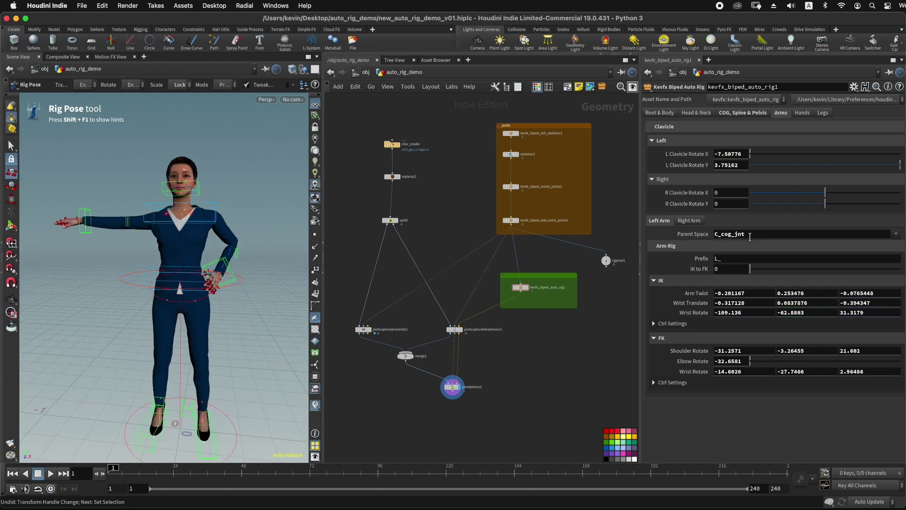
Move the waist control to compare how the left and right hands follow, showing the right arm's settings for its parent space
left_click(155, 273)
mouse_move(259, 304)
middle_mouse_down()
mouse_move(225, 305)
mouse_move(255, 312)
mouse_move(245, 308)
mouse_move(266, 305)
mouse_move(255, 314)
middle_mouse_up()
left_click_drag(51, 228, 73, 226, "alt")
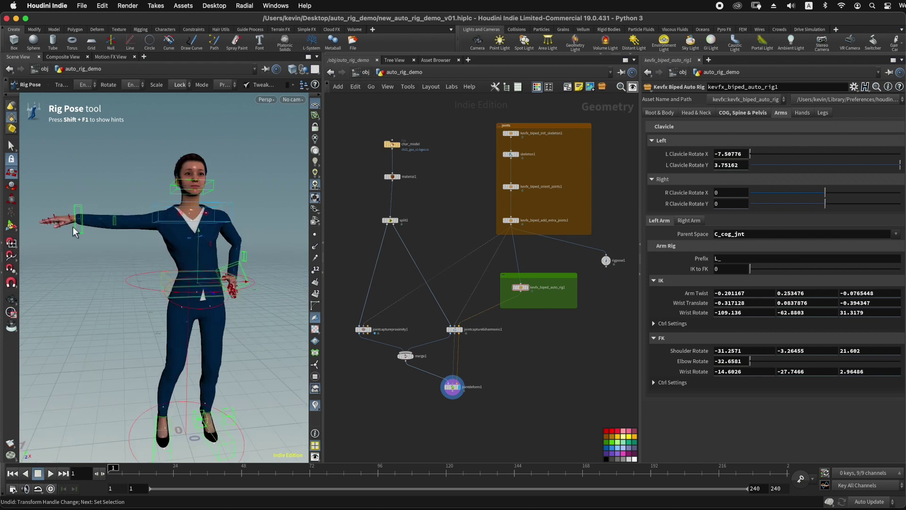
left_click(689, 221)
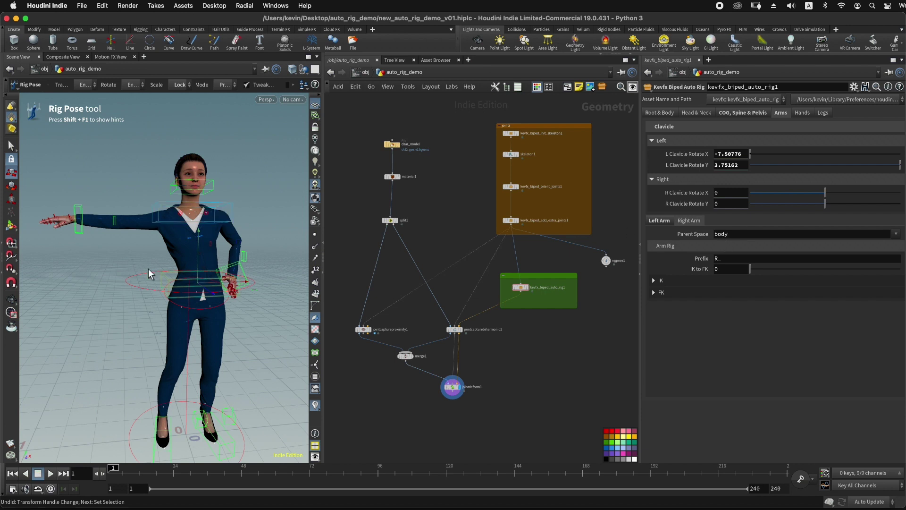
mouse_move(266, 301)
middle_mouse_down()
mouse_move(236, 305)
mouse_move(237, 294)
mouse_move(257, 291)
middle_mouse_up()
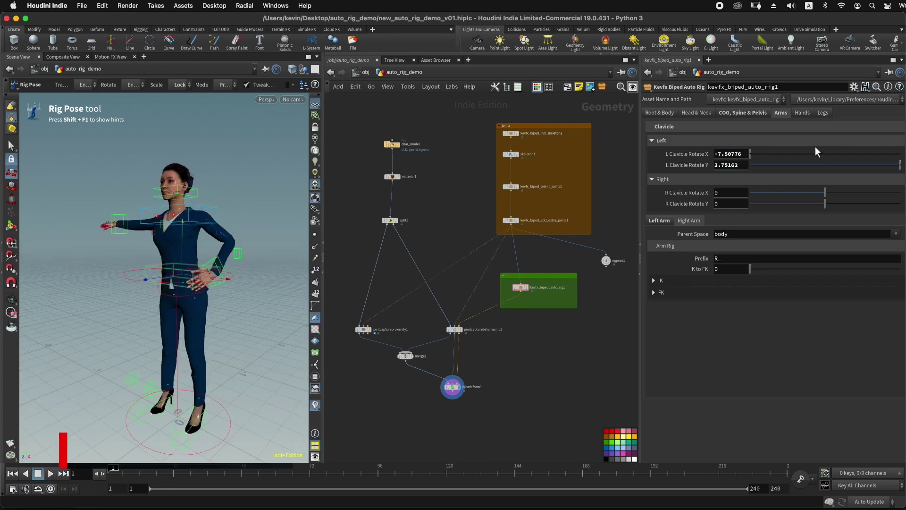
Show the left hand settings and expand Finger Movement and Individual Joint
left_click(802, 112)
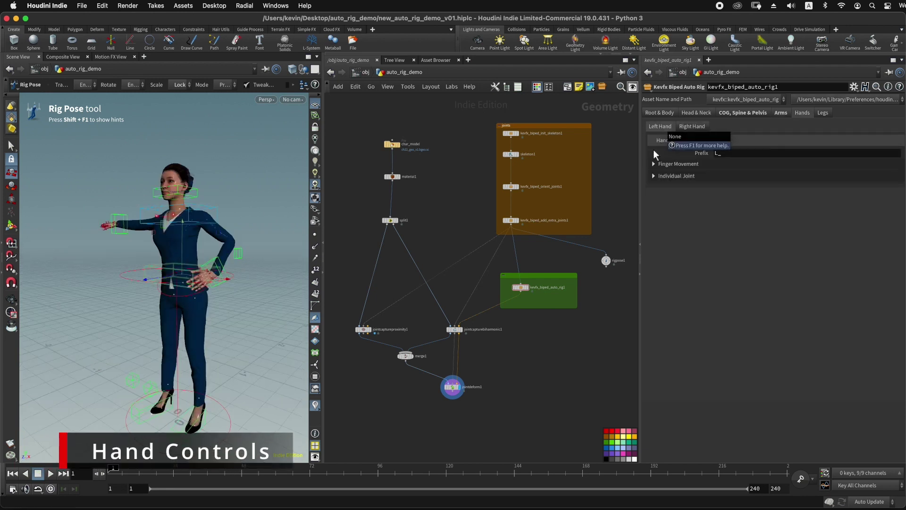
left_click(654, 164)
left_click(654, 305)
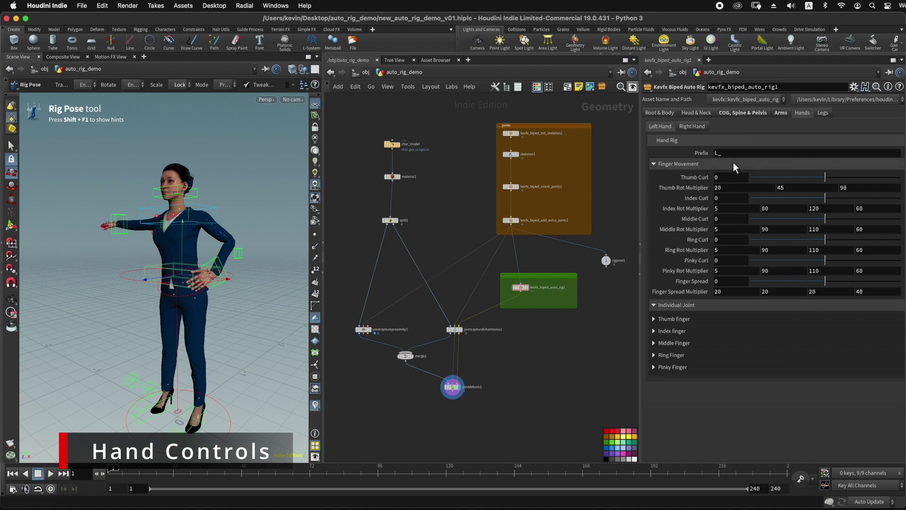
left_click_drag(188, 280, 251, 258, "alt")
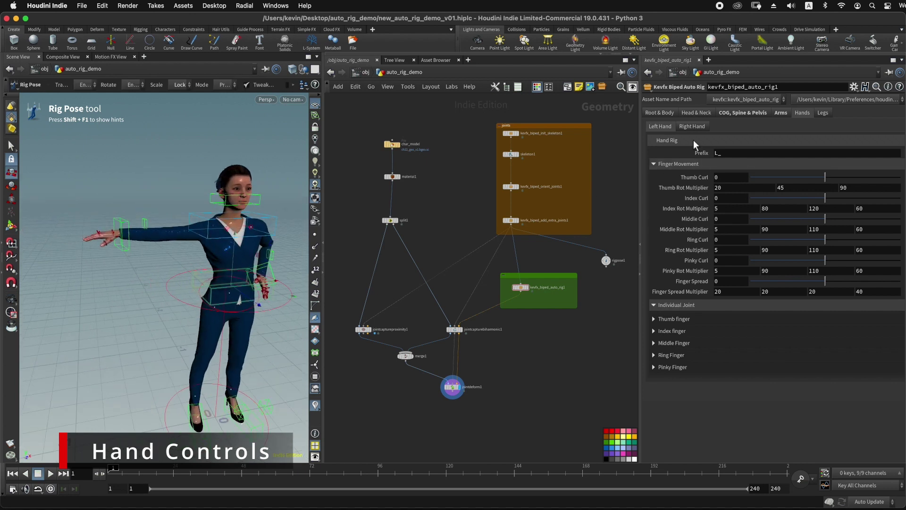
Show the right hand's Finger Movement settings and frame the right hand up close
left_click(692, 127)
left_click(653, 164)
middle_click_drag(153, 254, 228, 254, "alt")
right_click_drag(228, 254, 203, 263, "alt")
left_click_drag(203, 263, 221, 257, "alt")
right_click_drag(220, 257, 253, 249, "alt")
middle_click_drag(253, 249, 206, 282, "alt")
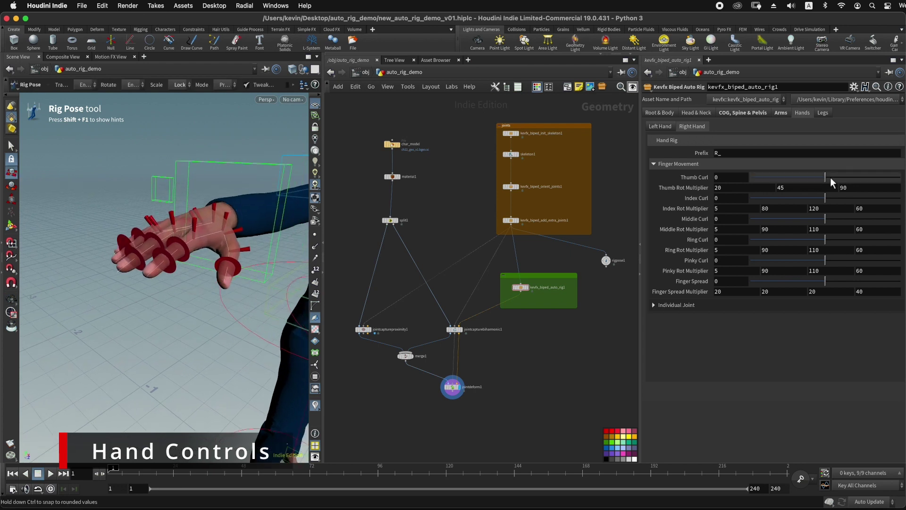
Curl the right hand's fingers to about -0.022 for the thumb, 0.601 index, 0.708 middle, 0.632 ring and 0.619 pinky
left_click_drag(827, 177, 870, 198)
left_click_drag(849, 219, 872, 260)
left_click_drag(114, 262, 155, 218, "alt")
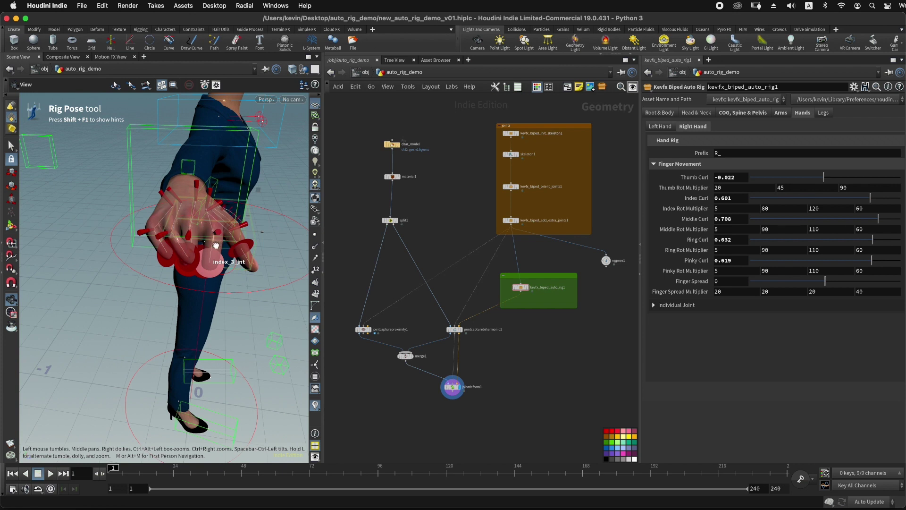
left_click_drag(216, 245, 214, 219, "alt")
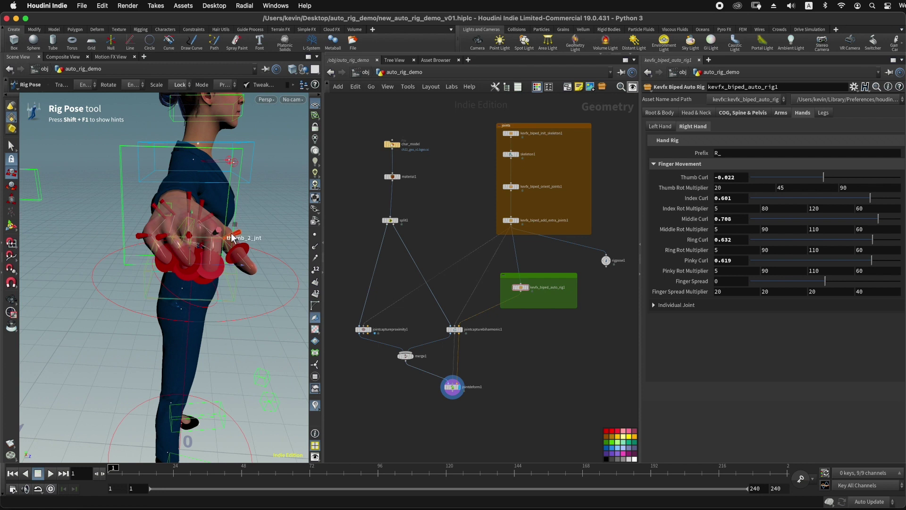
Display the skeleton1 node and examine the placement of the hand joints
scroll(535, 144, "up", 6)
left_click(452, 175)
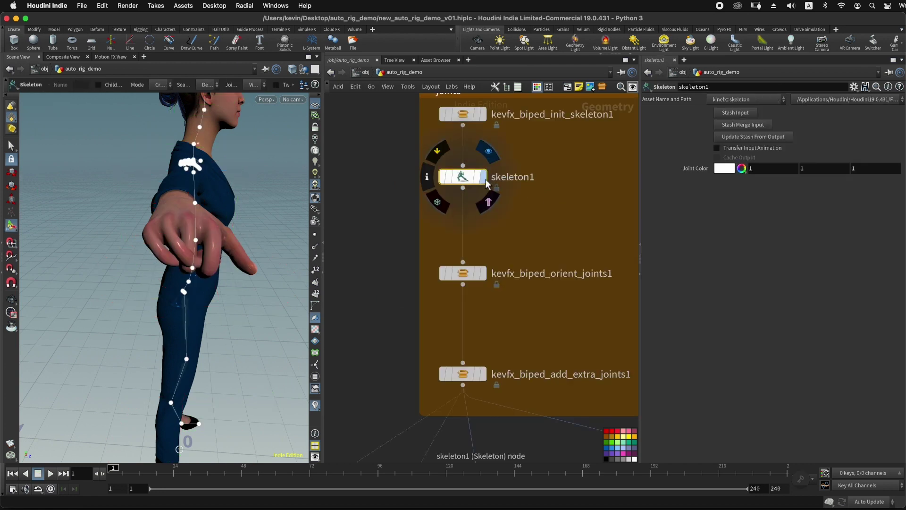
left_click(485, 177)
mouse_move(247, 207)
left_mouse_down("alt")
mouse_move(180, 198)
mouse_move(246, 237)
mouse_move(234, 203)
mouse_move(242, 222)
left_mouse_up("alt")
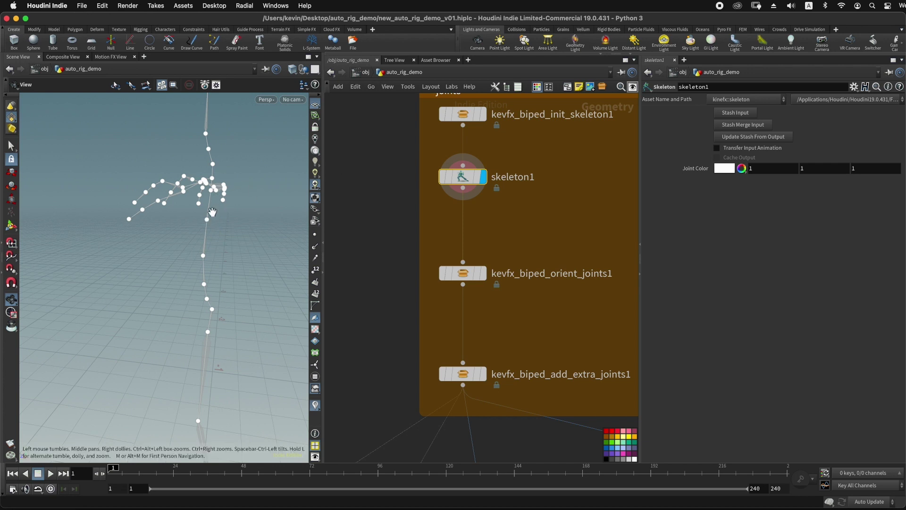
key("Return")
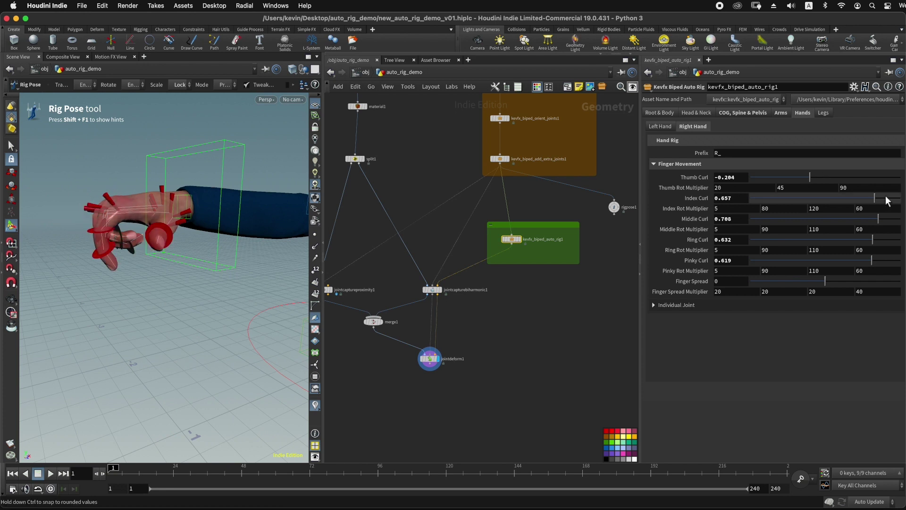
Set the right hand's Index Curl to 0.745 and the second Index Rot Multiplier value to 79
mouse_move(886, 198)
left_mouse_down()
mouse_move(828, 197)
mouse_move(882, 197)
left_mouse_up()
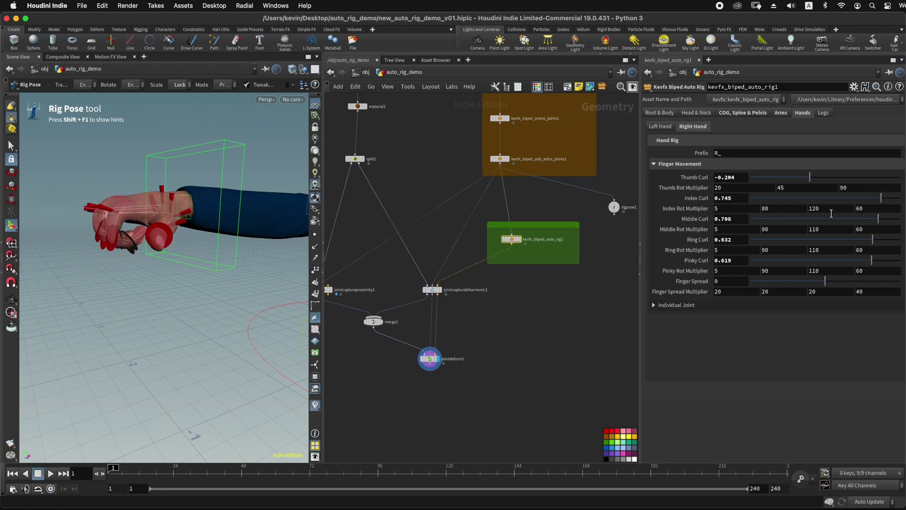
left_click(773, 210)
middle_click_drag(774, 211, 759, 194)
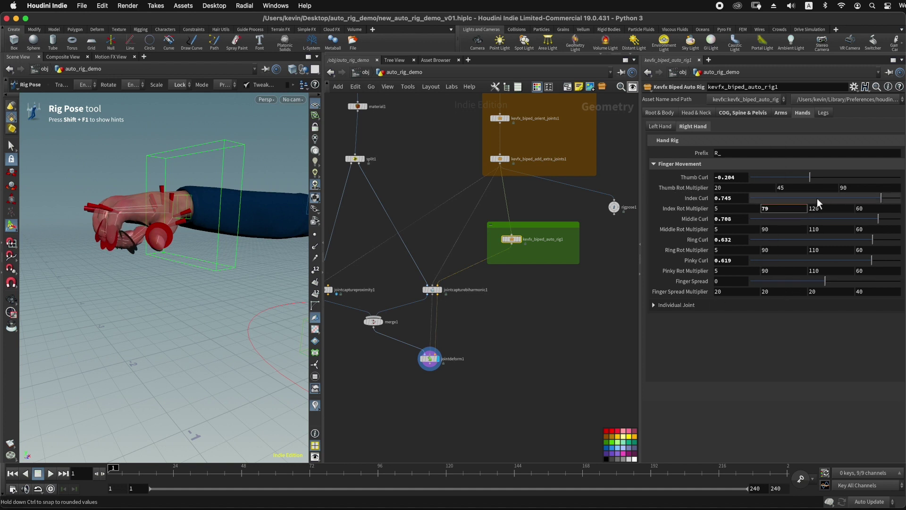
Reset the right hand's Thumb, Index, Middle, Ring and Pinky Curl values to their default of 0
middle_click(703, 177, "ctrl")
middle_click(696, 198, "ctrl")
middle_click(695, 219, "ctrl")
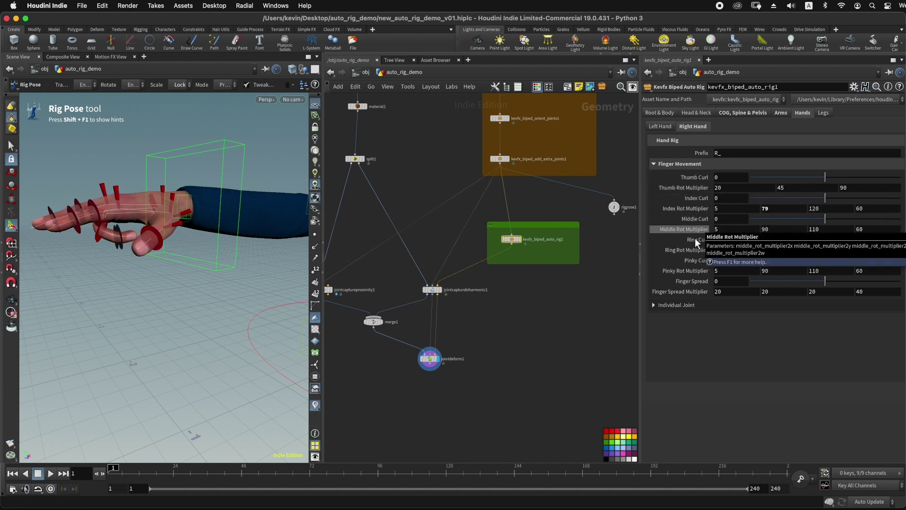
middle_click(695, 239, "ctrl")
middle_click(695, 260, "ctrl")
Spread the right hand's fingers with a Finger Spread value of about 0.613
left_click_drag(165, 232, 192, 259, "alt")
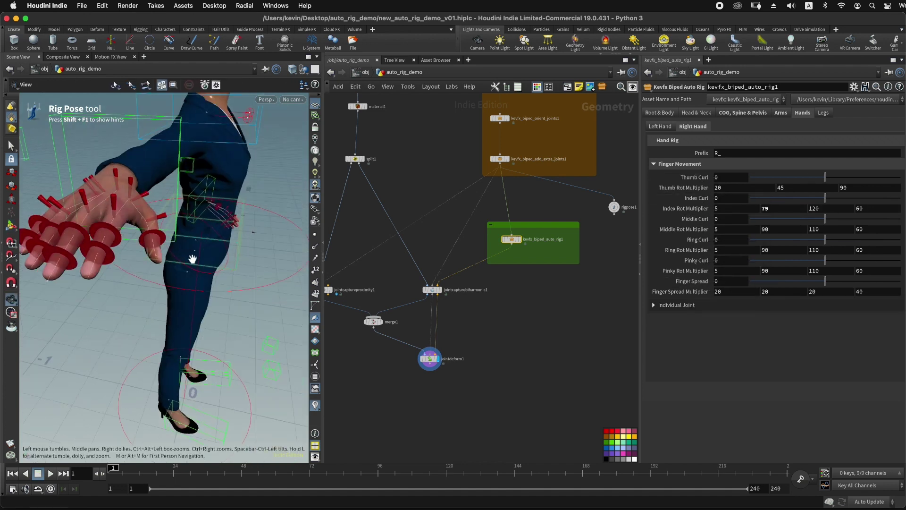
right_click_drag(193, 259, 198, 250, "alt")
left_click_drag(198, 250, 236, 282, "alt")
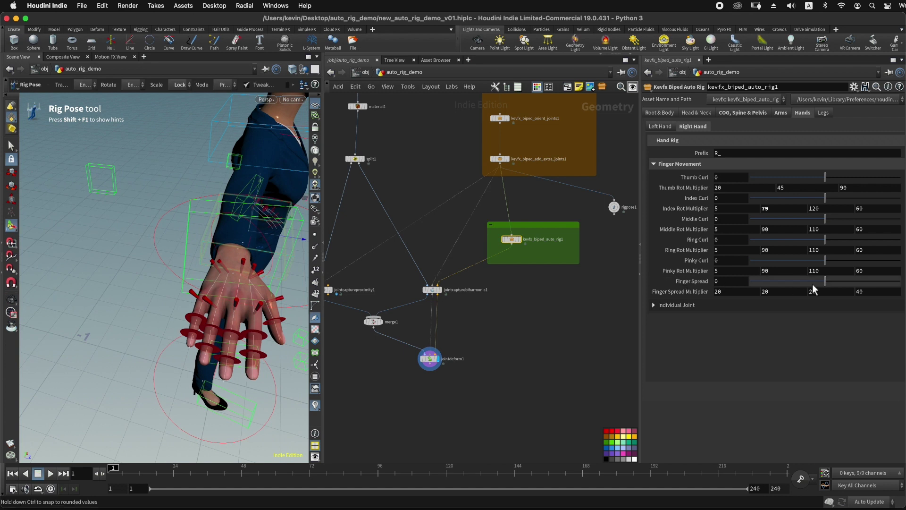
left_click_drag(835, 282, 871, 281)
left_click_drag(246, 283, 194, 284, "alt")
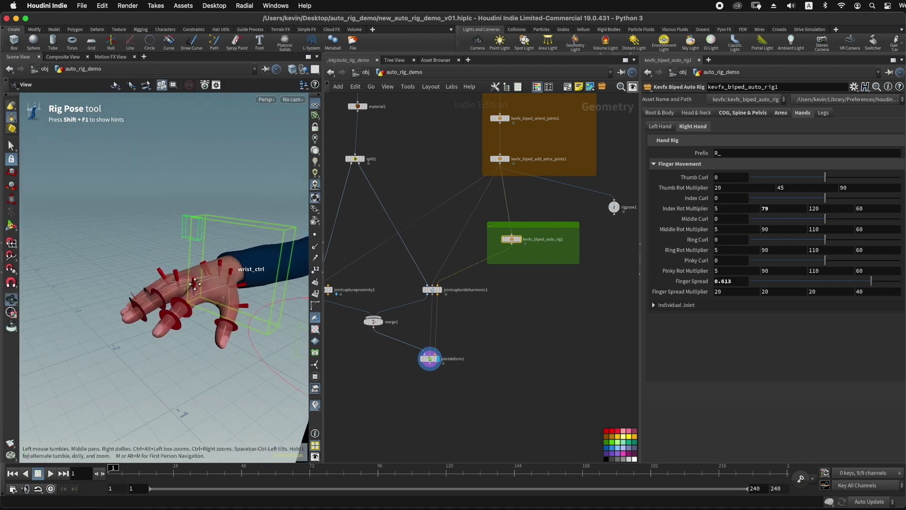
middle_click_drag(194, 284, 172, 248, "alt")
Curl the spread right fingers to about 0.619 for the index, 0.802 middle, 0.903 ring and 0.972 pinky
left_click(872, 198)
left_click(886, 219)
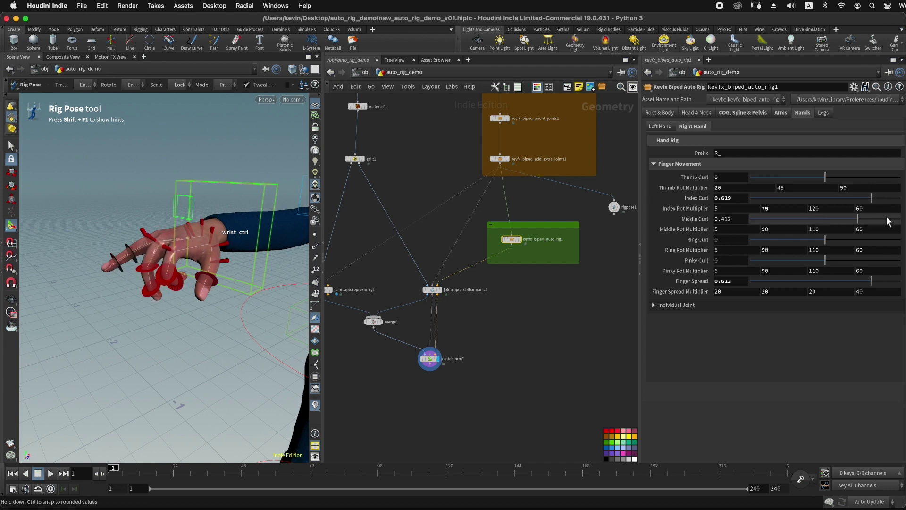
left_click(893, 240)
left_click(897, 261)
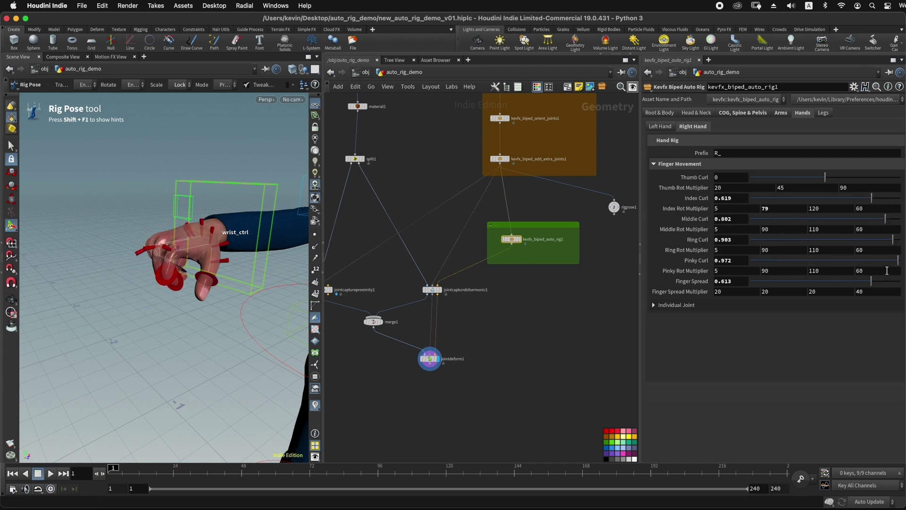
Show the right index finger's individual joint settings and rotate its third joint about 12.4 degrees on the first axis
left_click(654, 305)
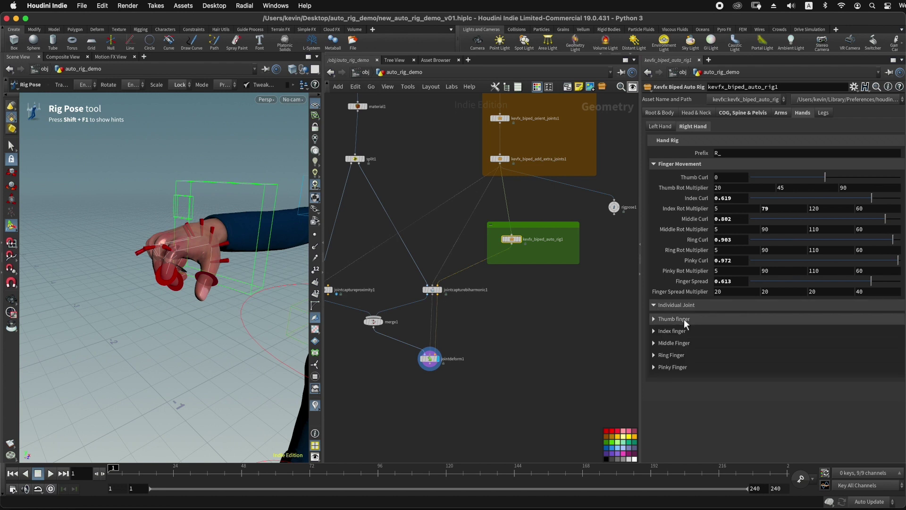
left_click(659, 331)
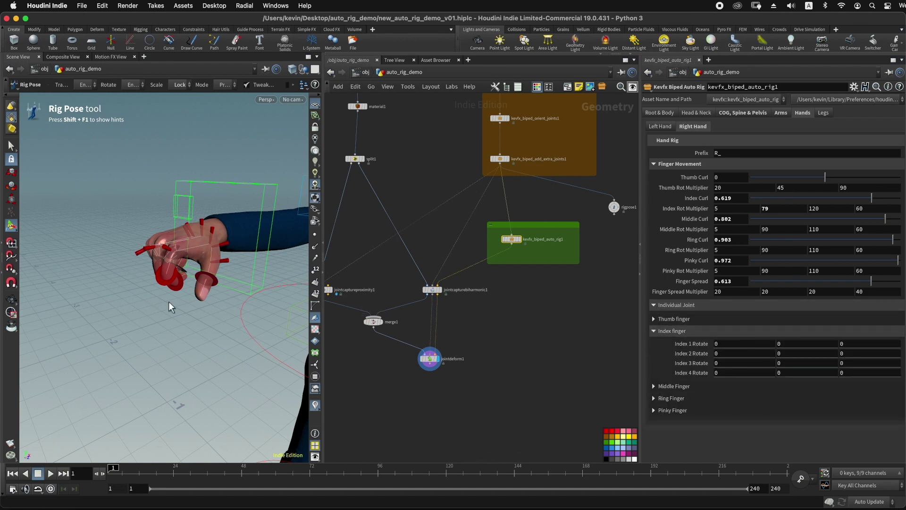
right_click_drag(170, 305, 206, 273, "alt")
left_click_drag(206, 273, 171, 283, "alt")
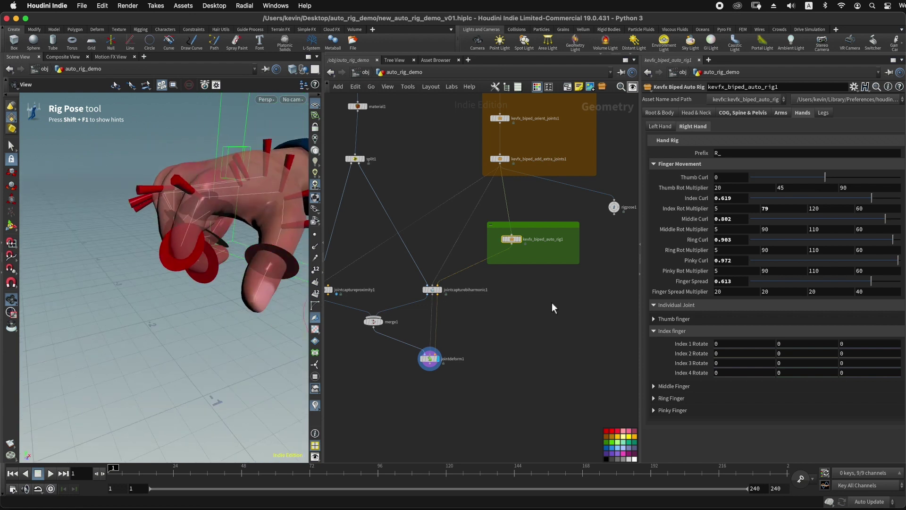
left_click(163, 265)
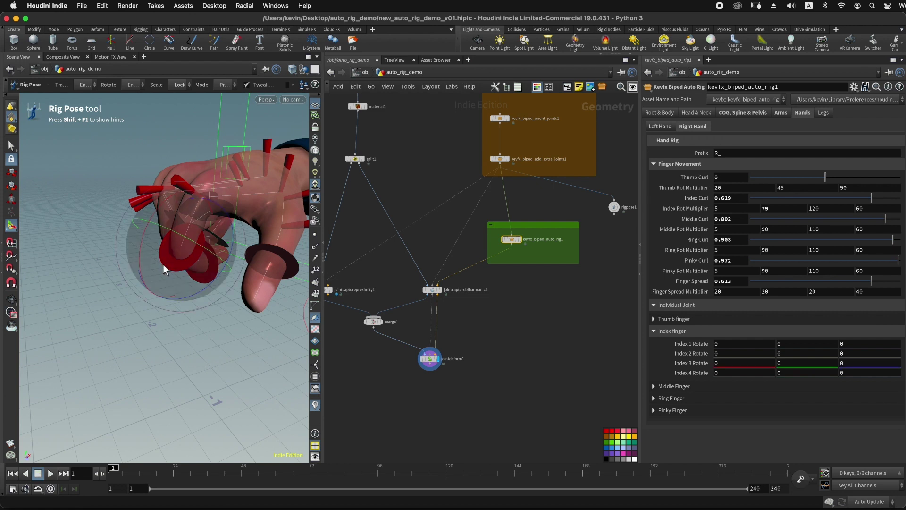
left_click_drag(190, 264, 152, 248, "alt")
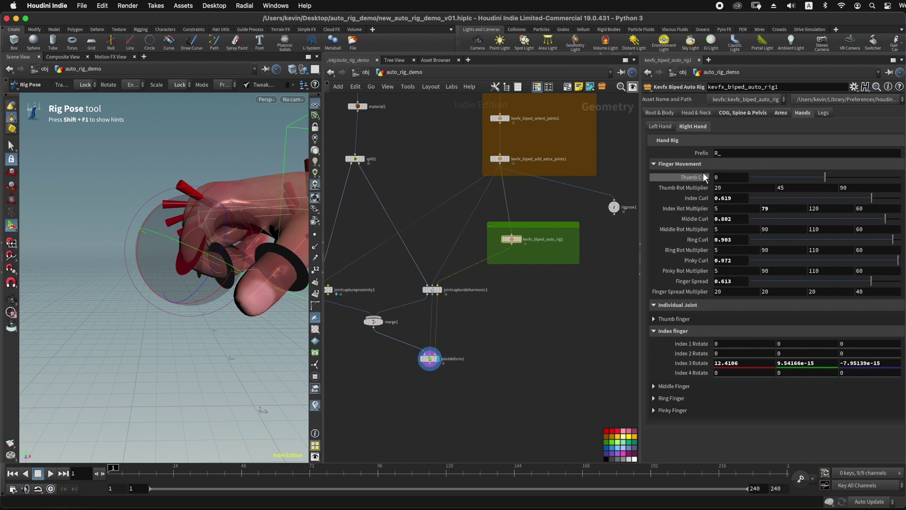
Deselect the finger control, frame the whole character and show the left leg's rig settings
left_click(541, 288)
left_click(212, 342)
right_click_drag(231, 274, 141, 278, "alt")
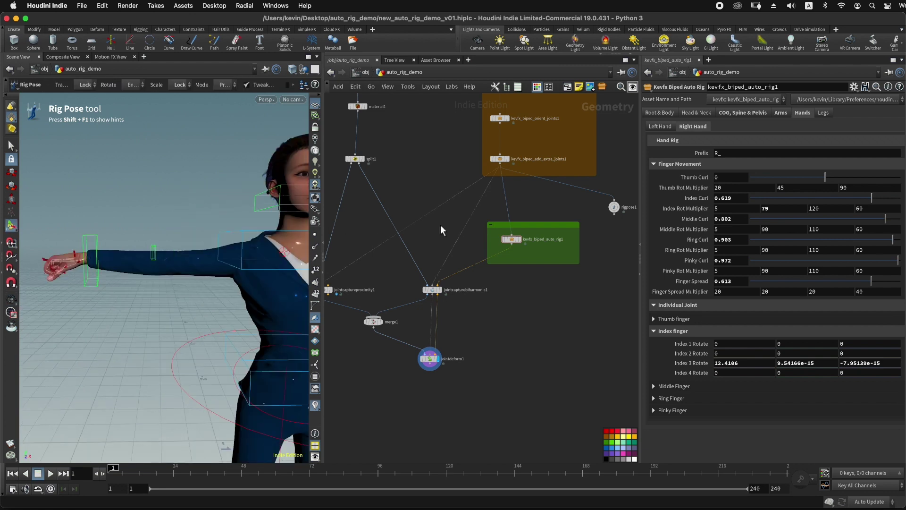
key("space+g")
left_click_drag(182, 268, 263, 264, "alt")
left_click(823, 113)
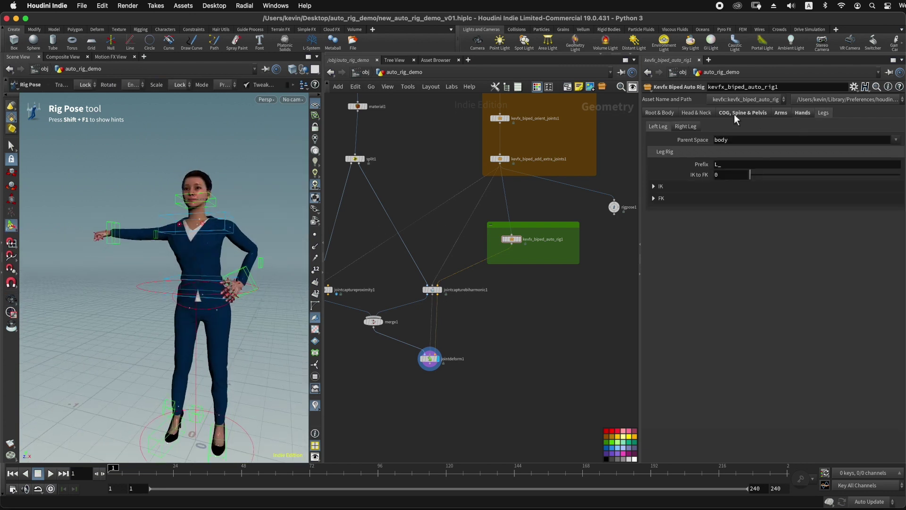
Frame the character's lower legs and feet up close and reveal the left leg's IK parameters
left_click_drag(231, 310, 189, 255, "alt")
right_click_drag(188, 255, 216, 289, "alt")
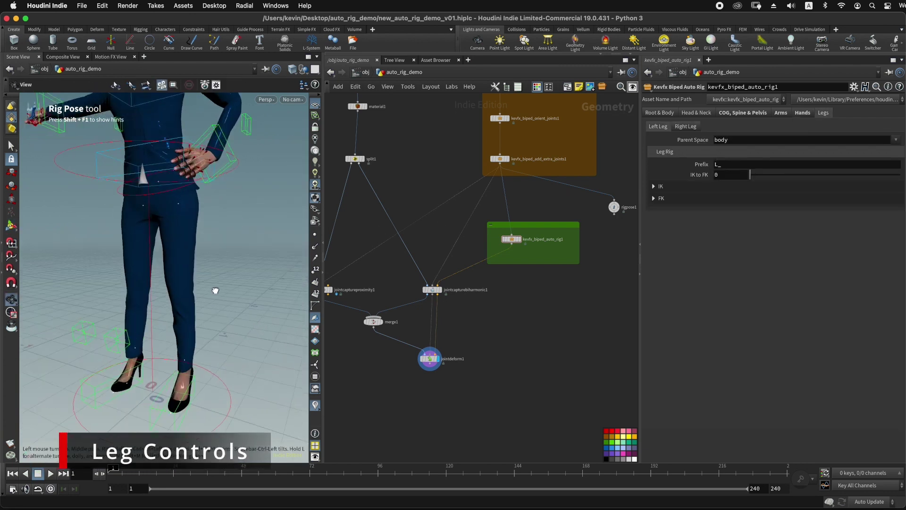
left_click_drag(217, 289, 191, 278, "alt")
middle_click_drag(191, 278, 191, 208, "alt")
right_click_drag(191, 207, 232, 259, "alt")
left_click_drag(233, 259, 265, 264, "alt")
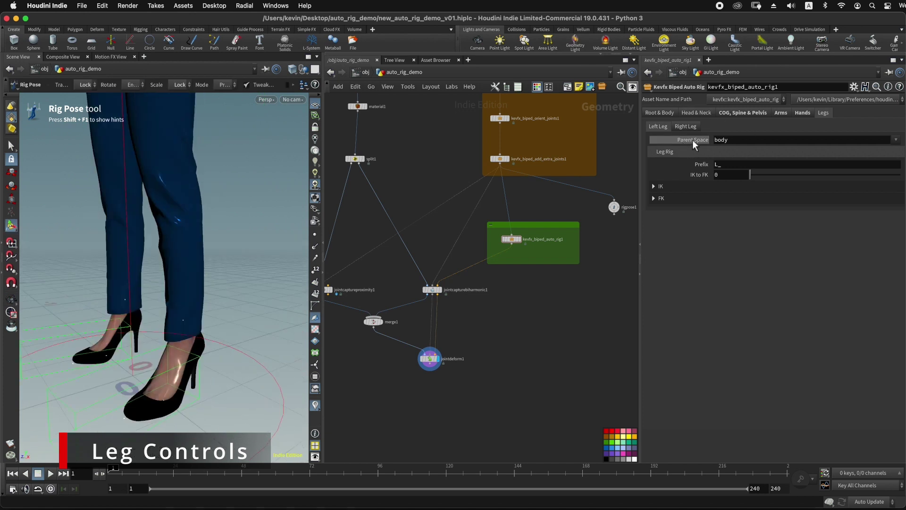
left_click(654, 186)
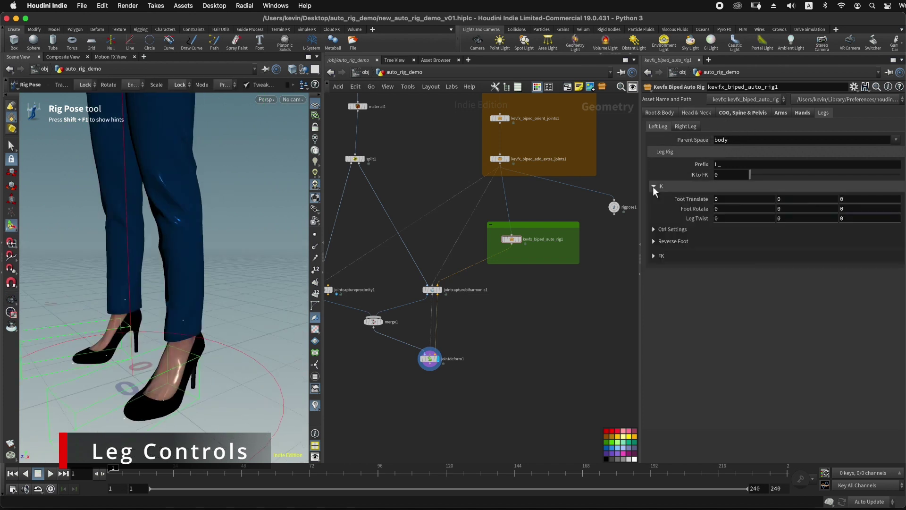
Raise the left foot's IK control to a Foot Translate of about -0.062, 0.214, 0.064
key("space")
middle_click_drag(238, 380, 214, 183, "alt")
left_click_drag(213, 183, 228, 258, "alt")
middle_click_drag(226, 239, 221, 270, "alt")
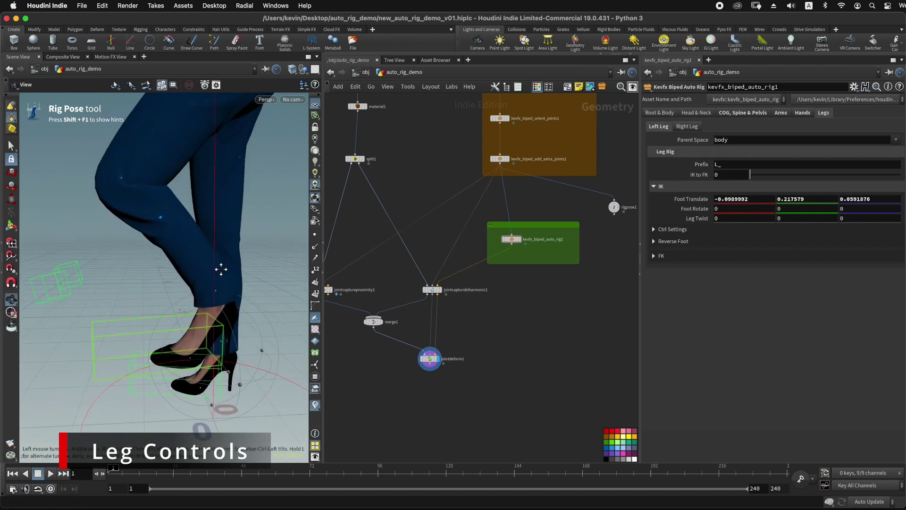
left_click_drag(221, 269, 252, 278, "alt")
middle_click_drag(252, 277, 182, 279, "alt")
mouse_move(261, 290)
middle_mouse_down()
mouse_move(278, 286)
mouse_move(260, 288)
mouse_move(270, 286)
middle_mouse_up()
Rotate the raised left foot's IK control to about 27.8 degrees on the first Foot Rotate axis
left_click_drag(270, 287, 169, 311, "alt")
key("r")
right_click_drag(207, 326, 264, 342, "alt")
left_click_drag(265, 343, 289, 339, "alt")
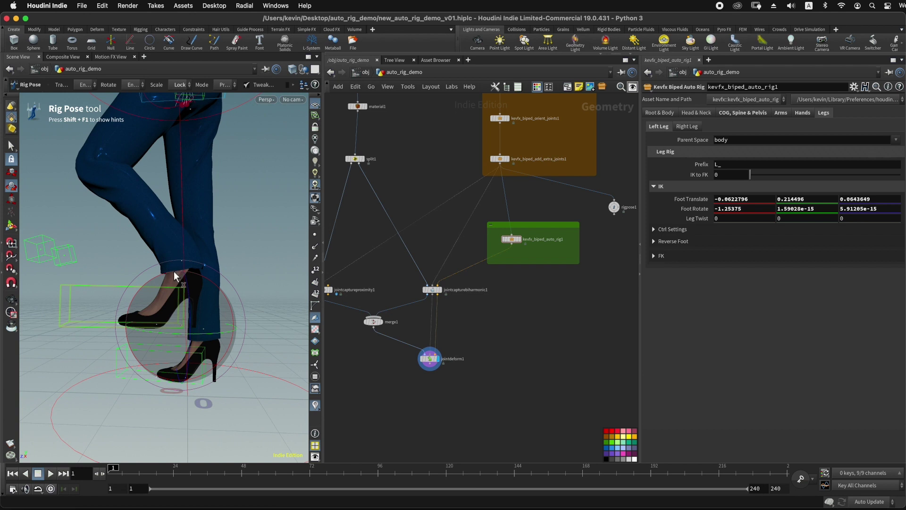
mouse_move(174, 271)
left_mouse_down()
mouse_move(199, 268)
mouse_move(129, 290)
mouse_move(191, 278)
mouse_move(136, 294)
mouse_move(163, 284)
left_mouse_up()
left_click_drag(208, 306, 225, 314, "alt")
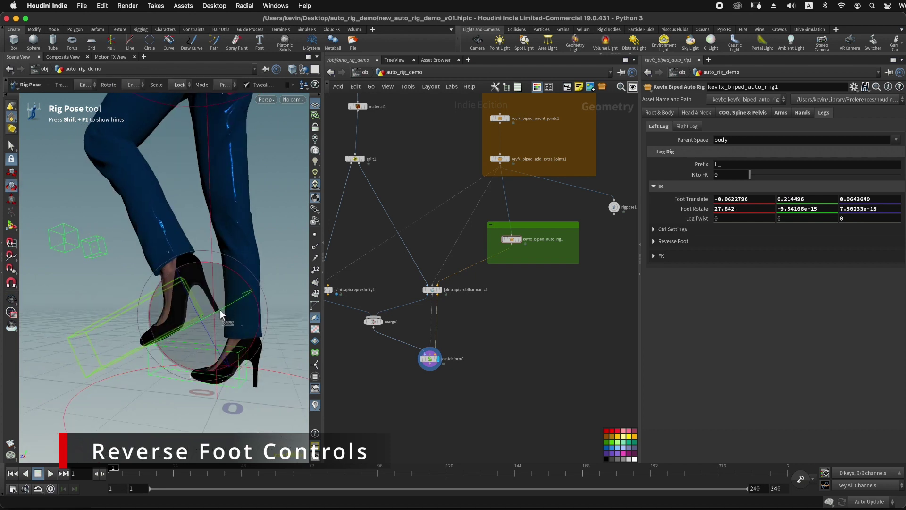
Try rotating the left foot's IK control to about 13.4, 4.5 and 118.5 degrees, and undo that rotation
left_click_drag(220, 310, 210, 315, "alt")
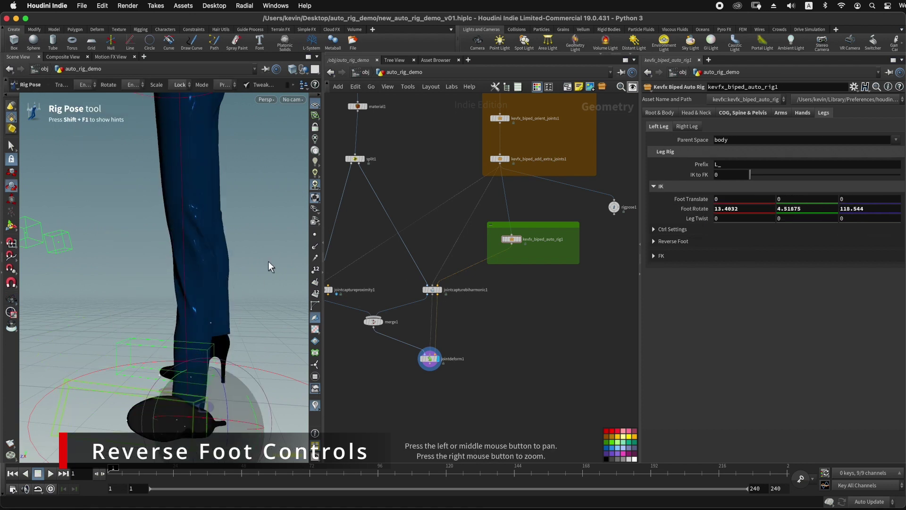
key("super+z")
left_click_drag(269, 262, 257, 287, "alt")
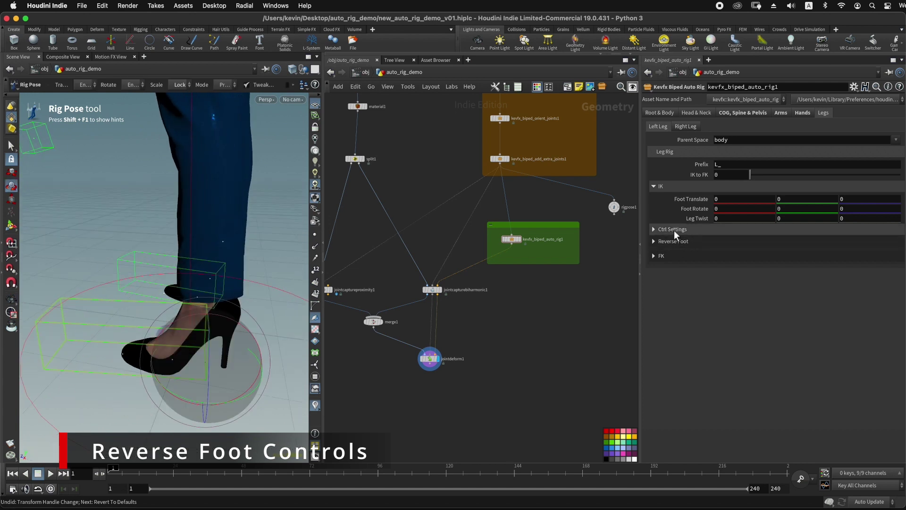
Set the second Heel Marker Offset value in the left leg's Reverse Foot settings to -0.04
left_click(654, 242)
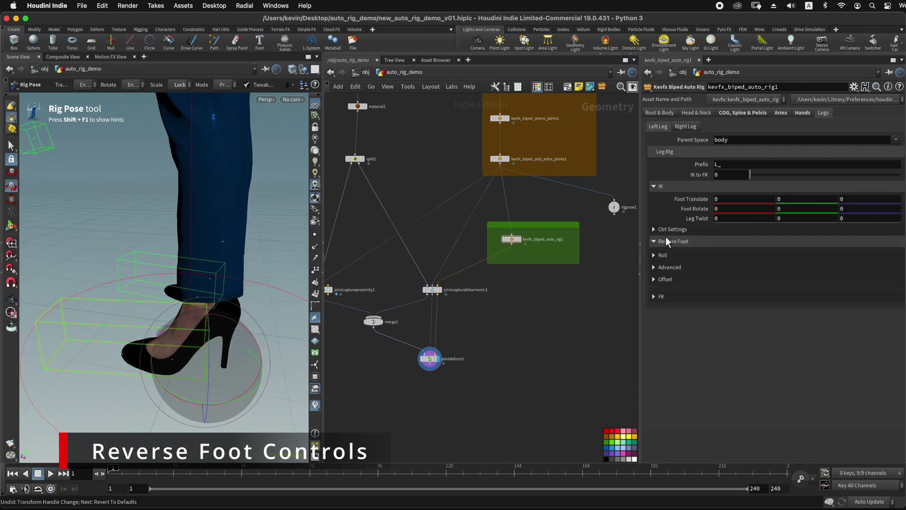
left_click(654, 279)
mouse_move(818, 293)
middle_mouse_down()
mouse_move(798, 293)
mouse_move(793, 312)
mouse_move(771, 310)
middle_mouse_up()
left_click(839, 296)
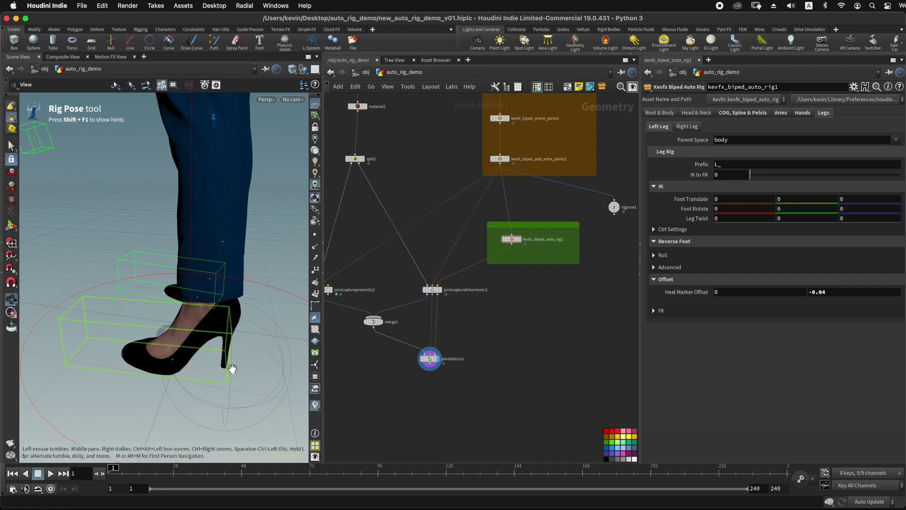
left_click_drag(231, 368, 145, 360, "alt")
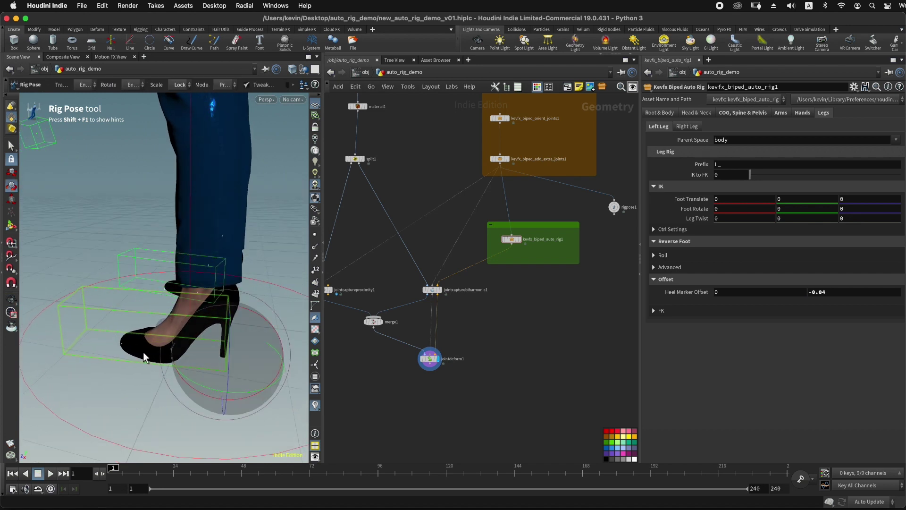
left_click_drag(230, 356, 239, 391, "alt")
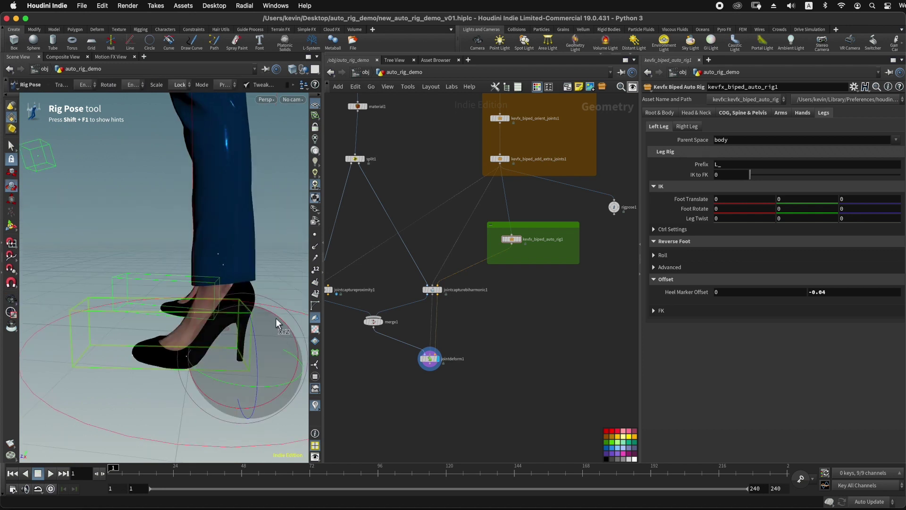
Try rotating the left foot about -8.55 degrees around the adjusted heel pivot, and undo the rotation
mouse_move(269, 311)
left_mouse_down()
mouse_move(282, 322)
mouse_move(237, 299)
mouse_move(291, 334)
mouse_move(270, 311)
mouse_move(289, 340)
mouse_move(265, 313)
left_mouse_up()
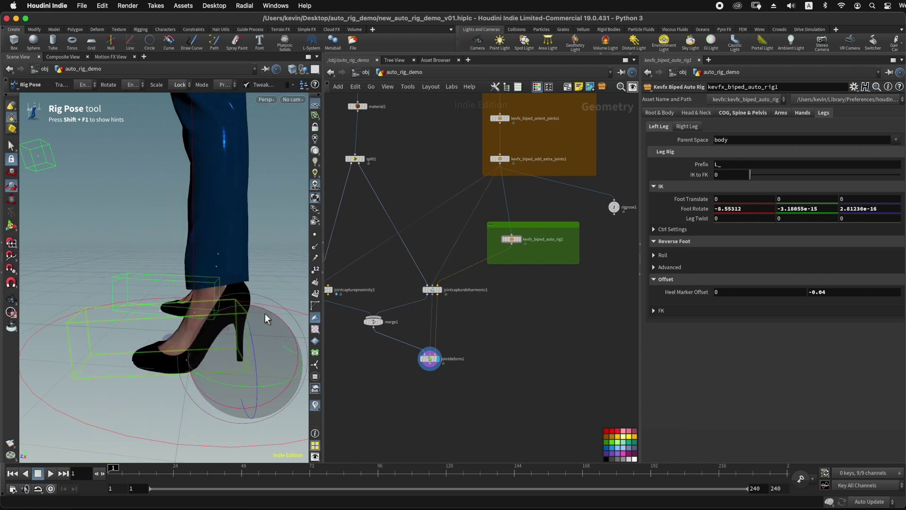
key("super+z")
middle_click_drag(184, 307, 184, 318)
left_click_drag(209, 312, 180, 309)
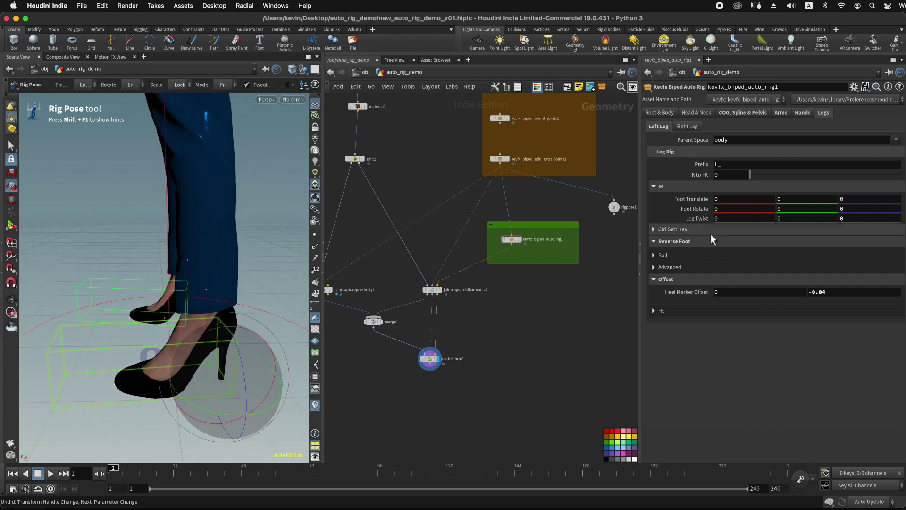
Reveal the left foot's Roll and Advanced settings and set Roll to 33.7, Bend Limit Angle to 15 and Toe Straight Angle to 32
left_click(654, 255)
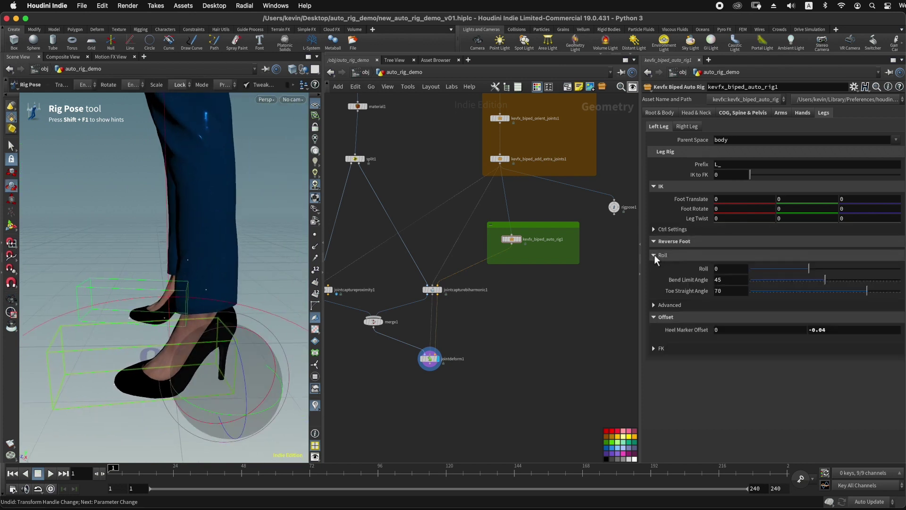
left_click(656, 305)
left_click_drag(806, 268, 854, 266)
middle_click_drag(227, 354, 235, 315)
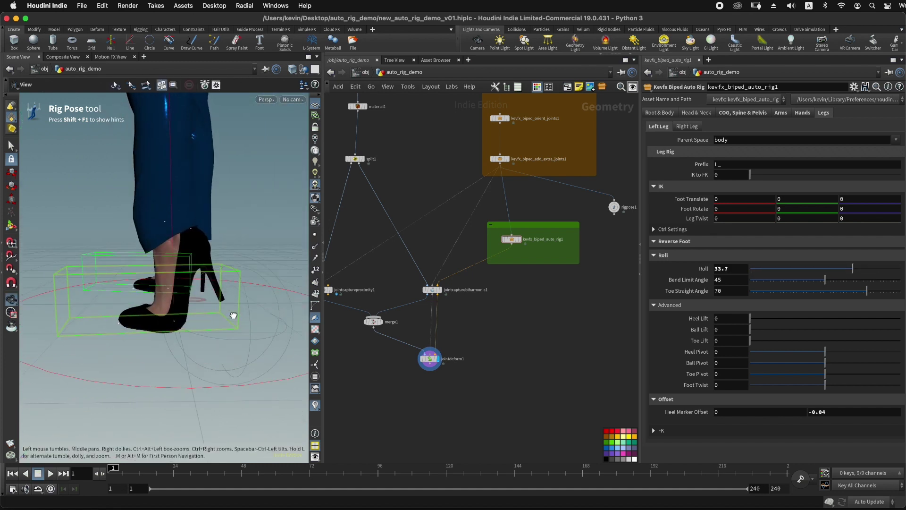
left_click_drag(234, 314, 235, 328)
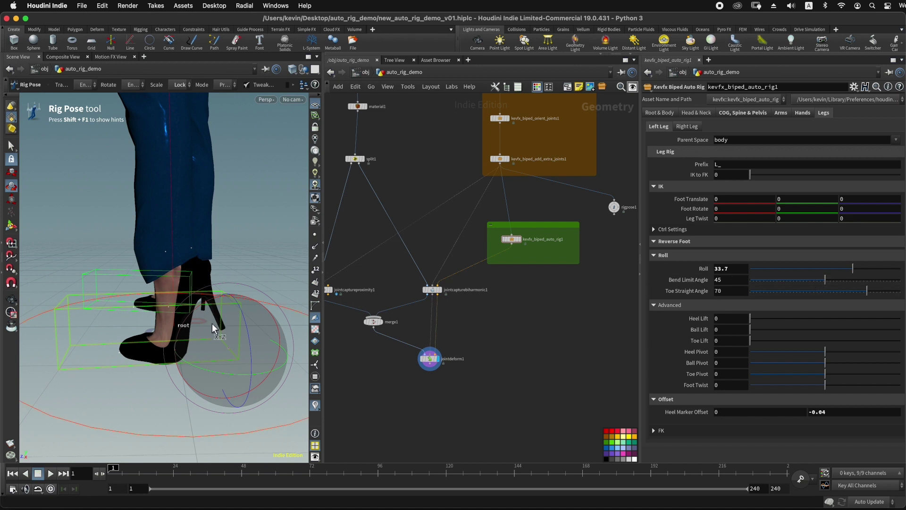
mouse_move(775, 281)
left_mouse_down()
mouse_move(814, 279)
mouse_move(777, 279)
left_mouse_up()
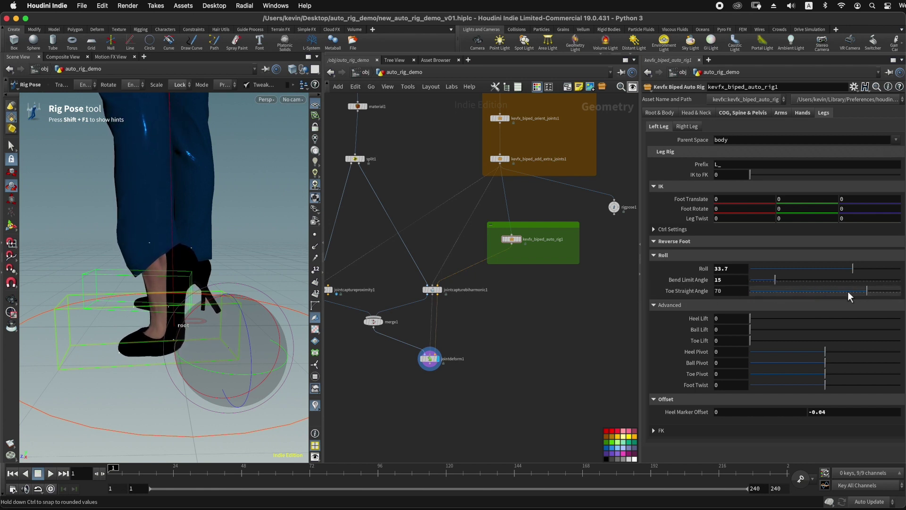
left_click_drag(854, 291, 803, 293)
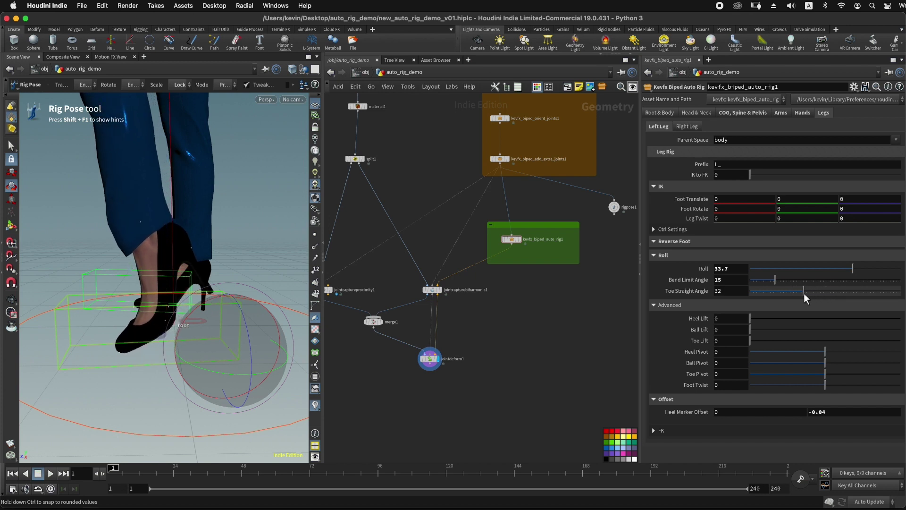
Roll the left foot back down and set its Roll value to 0
left_click_drag(852, 268, 817, 272)
left_click(735, 271)
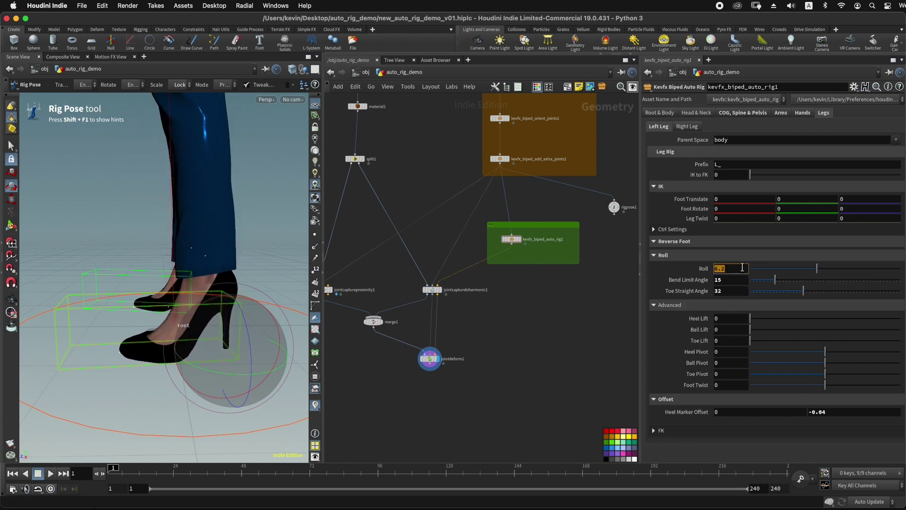
type("0")
key("Return")
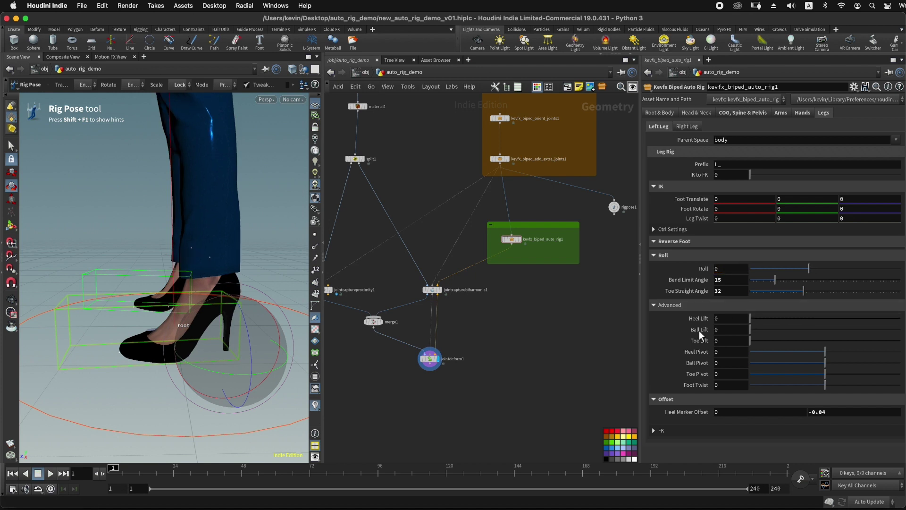
Try out the left foot's Heel Lift and Toe Lift controls and return them to 0
left_click_drag(752, 318, 809, 326)
left_click_drag(753, 337, 734, 342)
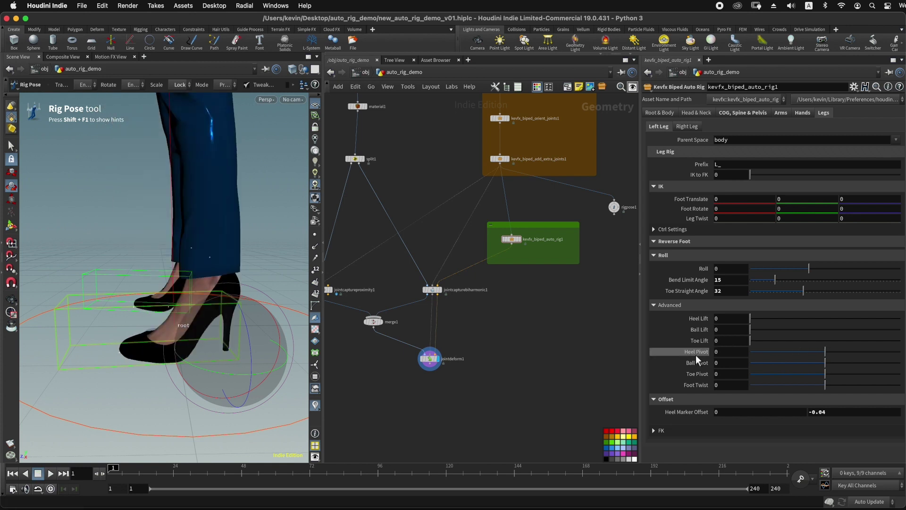
Try out the left foot's Heel Pivot, Ball Pivot and Foot Twist controls and return them to 0
left_click_drag(825, 353, 751, 353)
key("super+z")
left_click_drag(820, 364, 837, 385)
middle_click(706, 365, "ctrl")
key("super+z")
left_click_drag(210, 309, 248, 308, "alt")
left_click_drag(820, 383, 855, 383)
left_click_drag(184, 200, 202, 221, "alt")
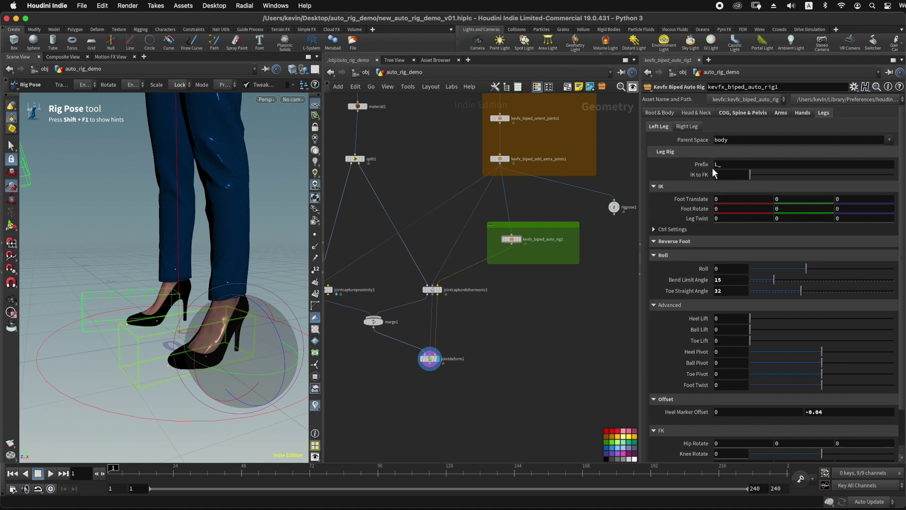
Set the left leg's IK to FK blend to 1
left_click_drag(757, 174, 897, 176)
middle_click_drag(208, 202, 206, 257, "alt")
mouse_move(206, 258)
left_mouse_down("alt")
mouse_move(239, 259)
mouse_move(210, 259)
left_mouse_up("alt")
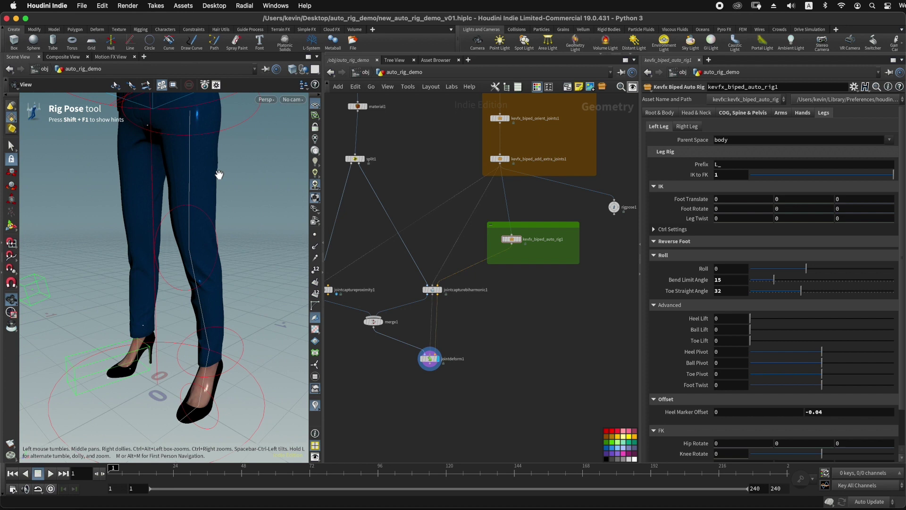
Rotate the left hip's FK control to about -12.45, 5.93, 8.62 and bend the knee to about 54.53 degrees
left_click(232, 126)
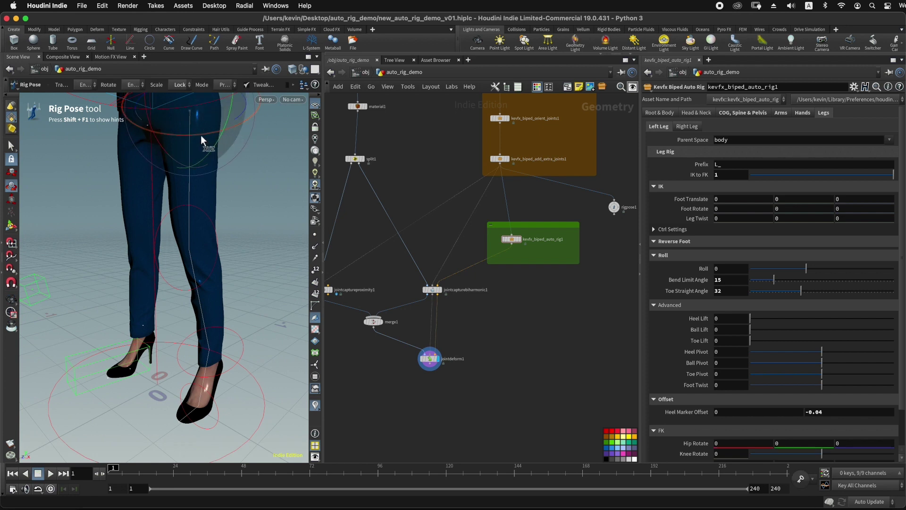
mouse_move(201, 135)
left_mouse_down()
mouse_move(165, 113)
mouse_move(226, 115)
mouse_move(189, 123)
left_mouse_up()
left_click(131, 219)
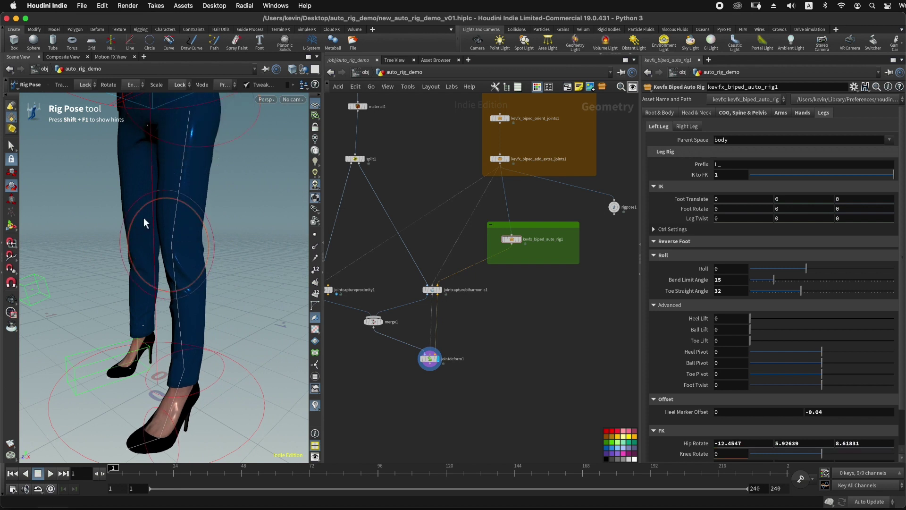
left_click_drag(135, 204, 144, 253)
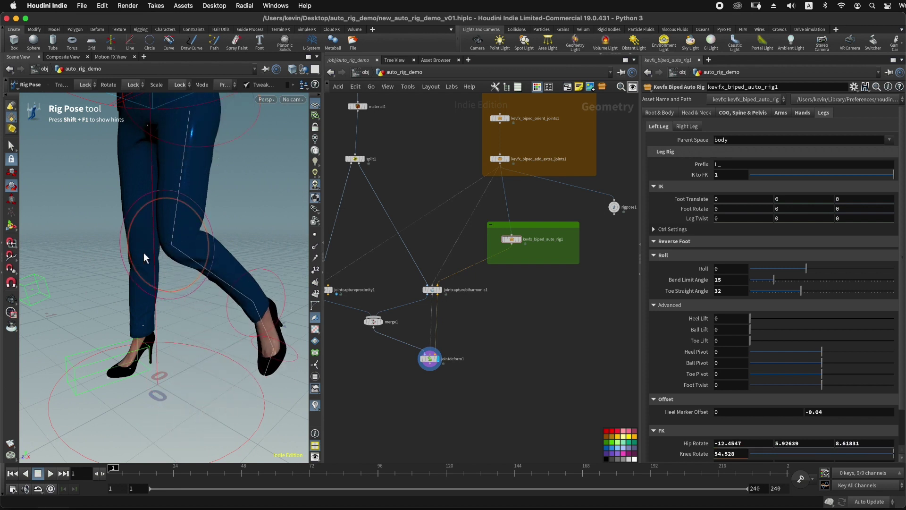
Select the FK control at the ball of the left foot and rotate it slightly
left_click_drag(265, 221, 222, 278, "alt")
left_click(231, 248)
left_click_drag(274, 294, 223, 303, "alt")
left_click(220, 302)
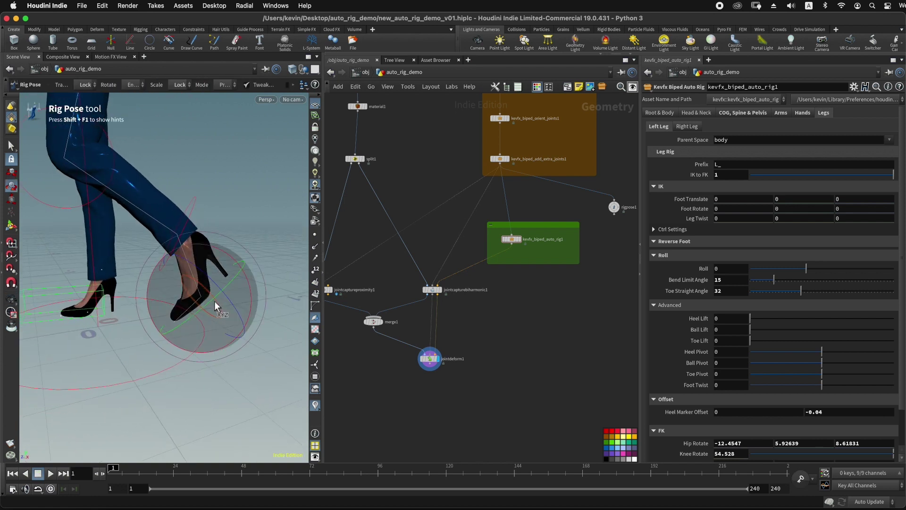
mouse_move(151, 283)
left_mouse_down()
mouse_move(153, 319)
mouse_move(152, 251)
mouse_move(151, 282)
mouse_move(152, 273)
left_mouse_up()
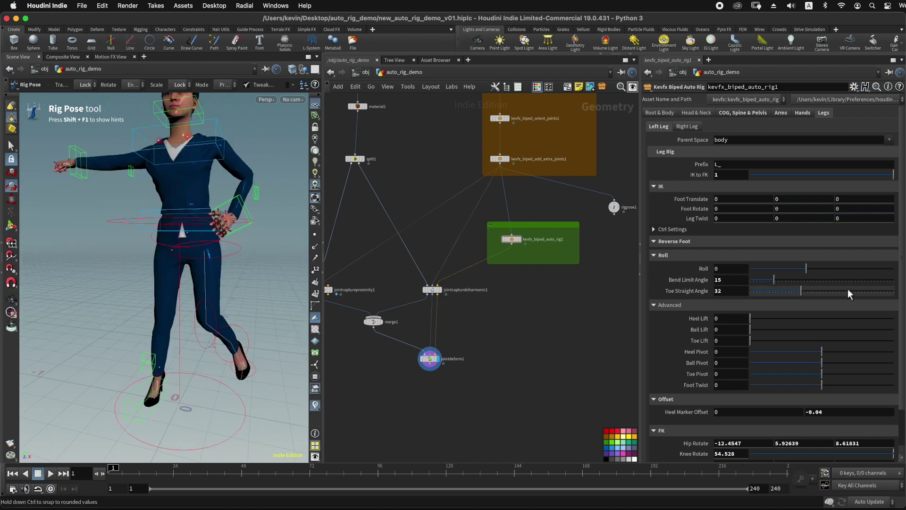
Try out the left leg's IK to FK blend and leave it at 0.992
left_click_drag(831, 175, 895, 173)
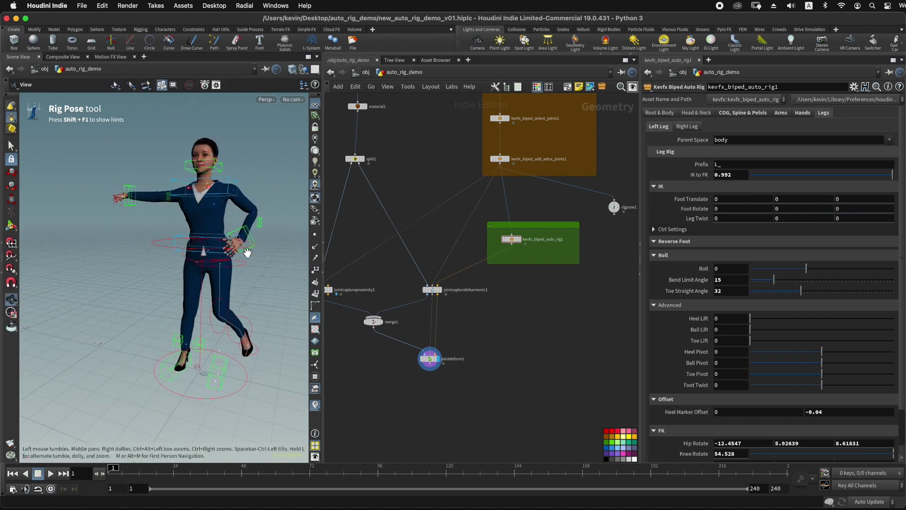
middle_click_drag(263, 255, 243, 253)
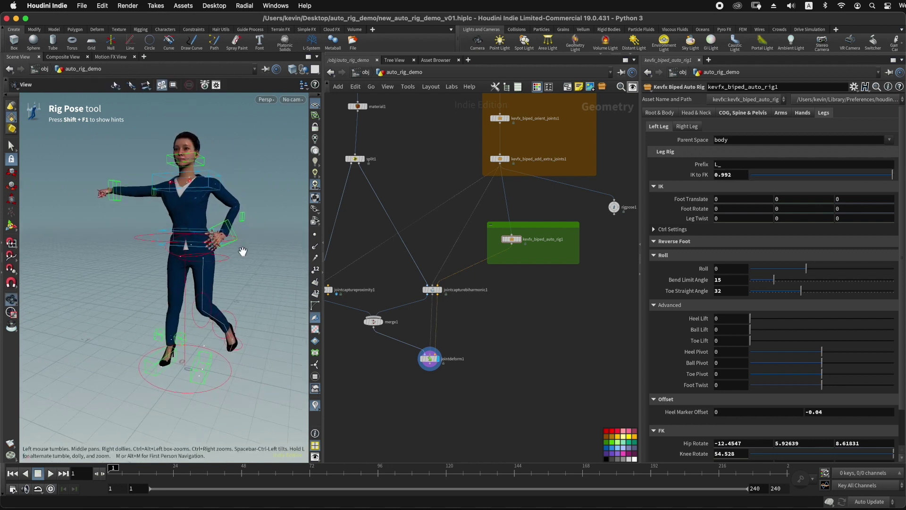
right_click_drag(243, 253, 269, 259)
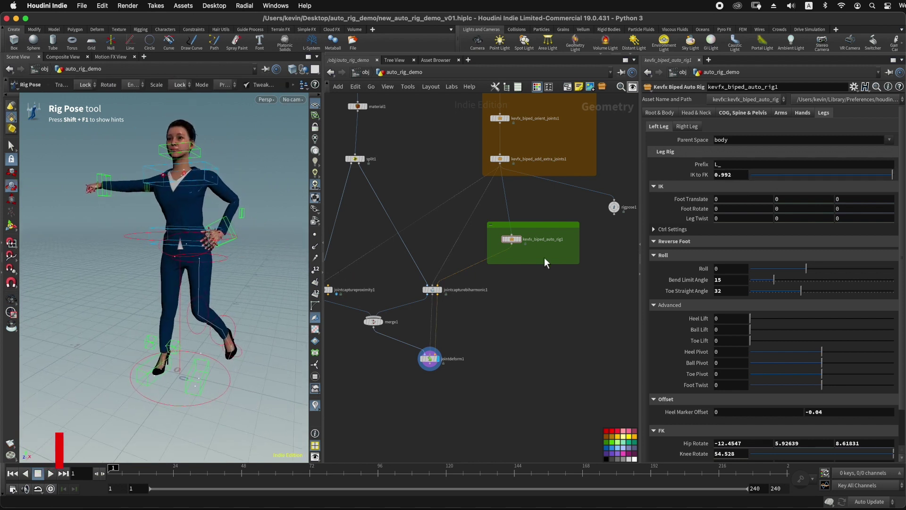
Examine the mesh of the bent left elbow, forearm and hand up close in shaded and wireframe display
mouse_move(522, 240)
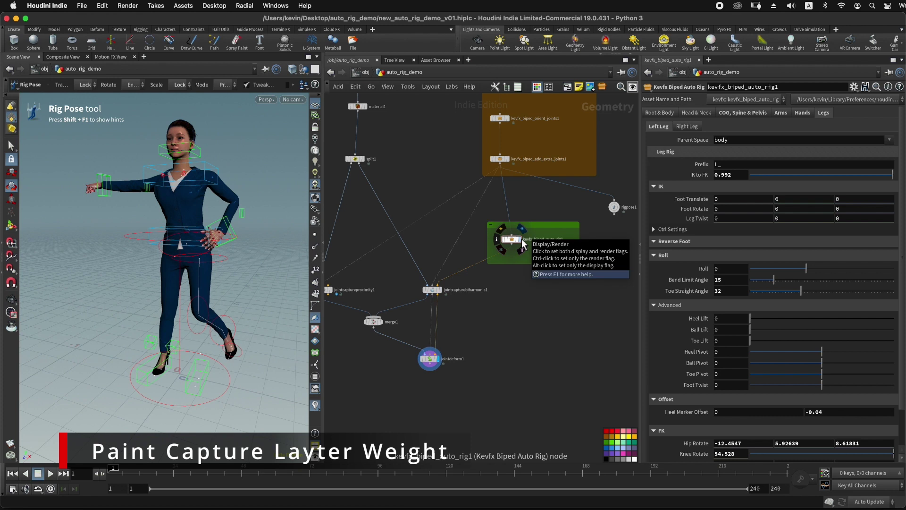
left_click_drag(157, 290, 211, 215)
middle_click_drag(212, 215, 175, 264)
right_click_drag(175, 265, 226, 268)
left_click_drag(202, 274, 223, 277)
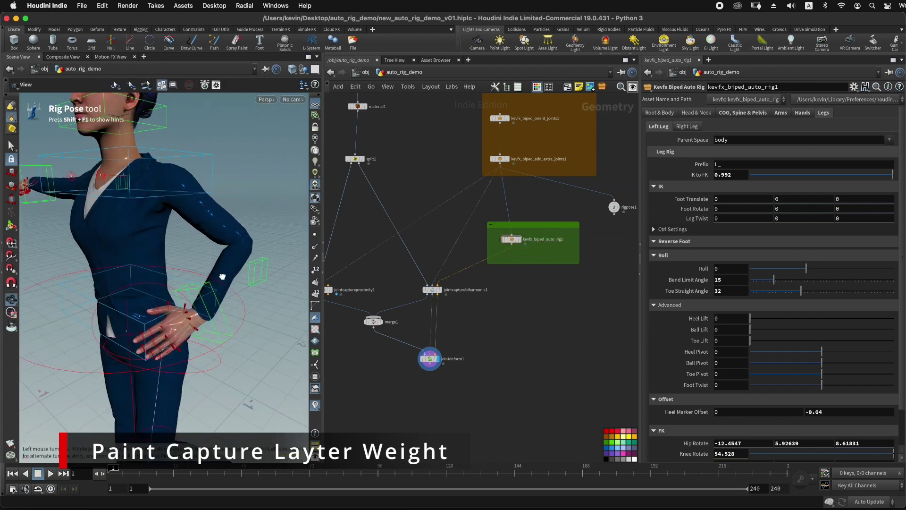
right_click_drag(222, 277, 255, 273)
middle_click_drag(255, 273, 245, 272)
right_click_drag(245, 272, 241, 273)
mouse_move(241, 273)
left_mouse_down()
mouse_move(283, 289)
mouse_move(272, 254)
mouse_move(221, 265)
mouse_move(220, 283)
mouse_move(224, 196)
mouse_move(241, 285)
left_mouse_up()
key("w")
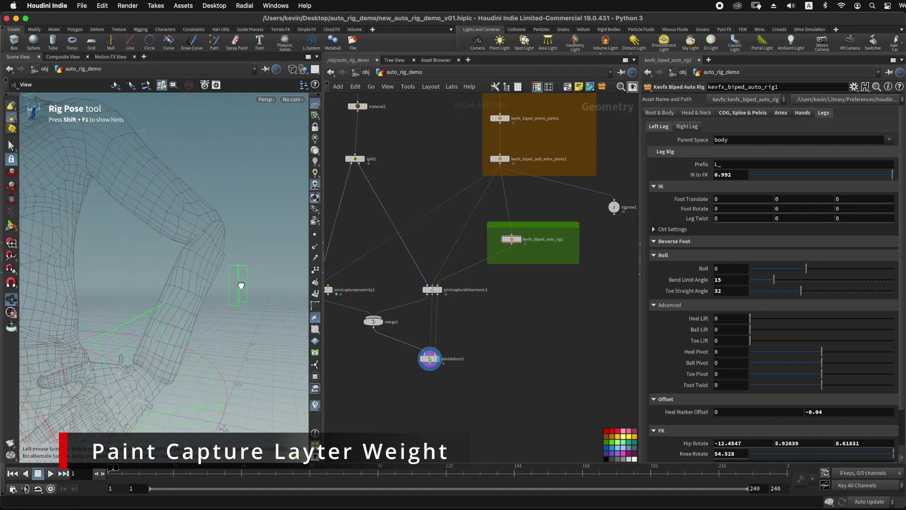
middle_click_drag(186, 319, 233, 297)
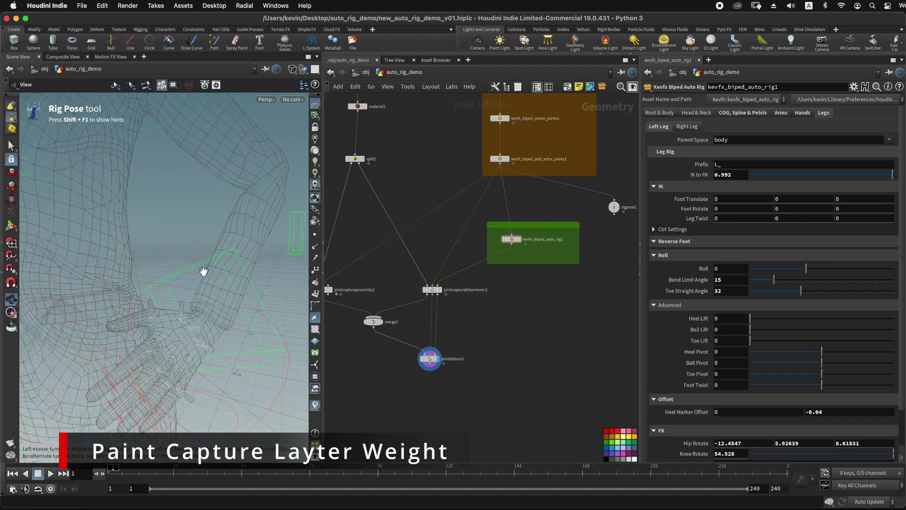
Insert a Capture Layer Paint node between jointcapturebiharmonic1 and the merge and joint deform nodes, spacing the nodes apart
middle_click_drag(513, 328, 559, 266)
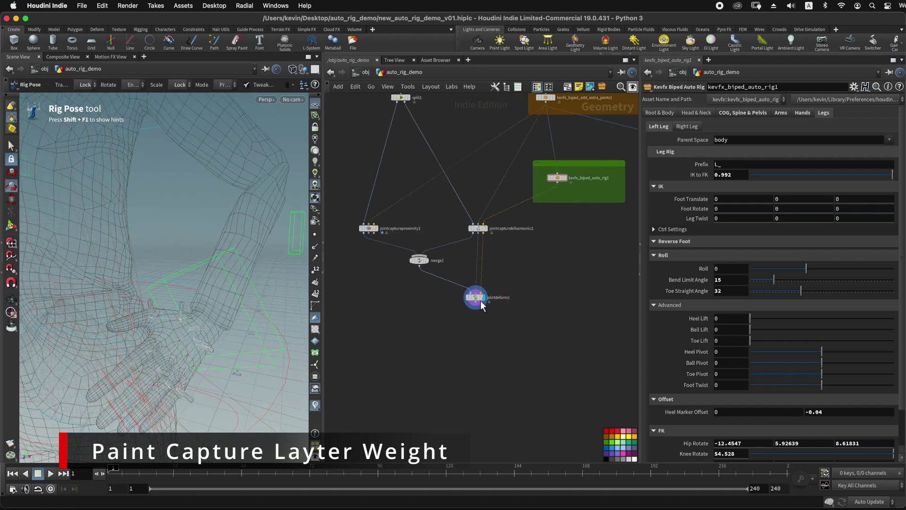
left_click_drag(478, 299, 477, 350)
left_click_drag(422, 262, 407, 326)
key("Tab")
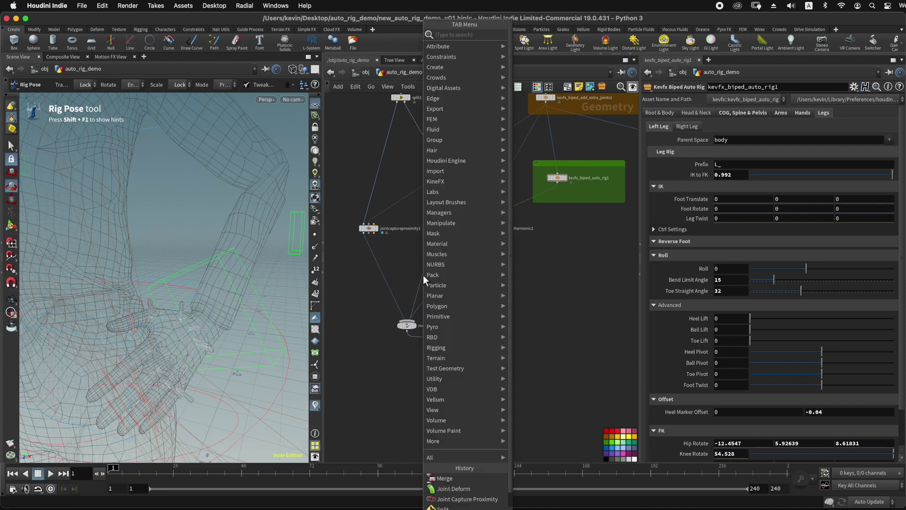
type("capture l")
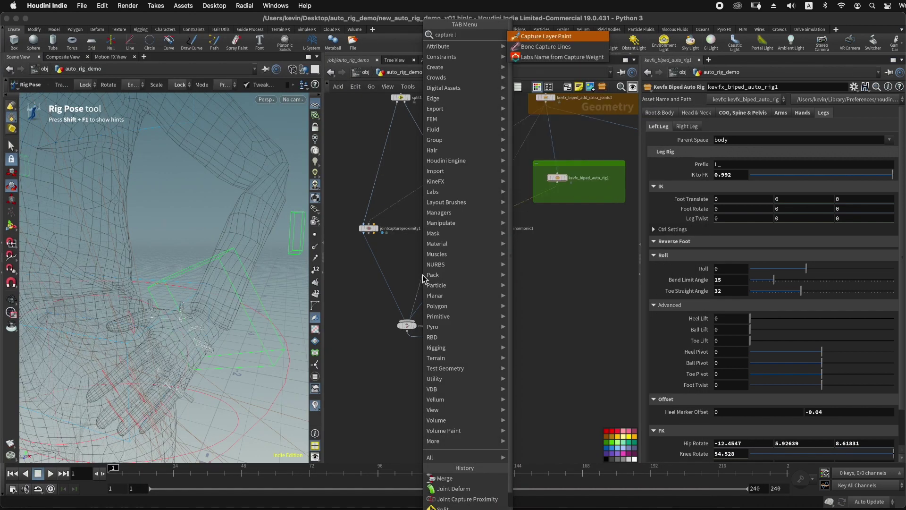
type("ay")
key("Return")
left_click(422, 275)
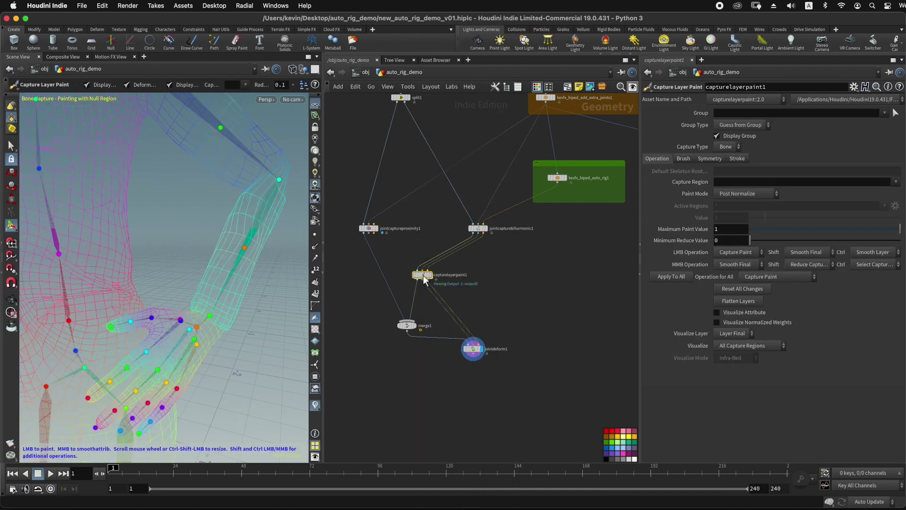
left_click_drag(423, 275, 474, 282)
Examine the coloured capture regions over the body and left arm in shaded display
right_click_drag(294, 264, 211, 287, "alt")
middle_click_drag(210, 287, 204, 234, "alt")
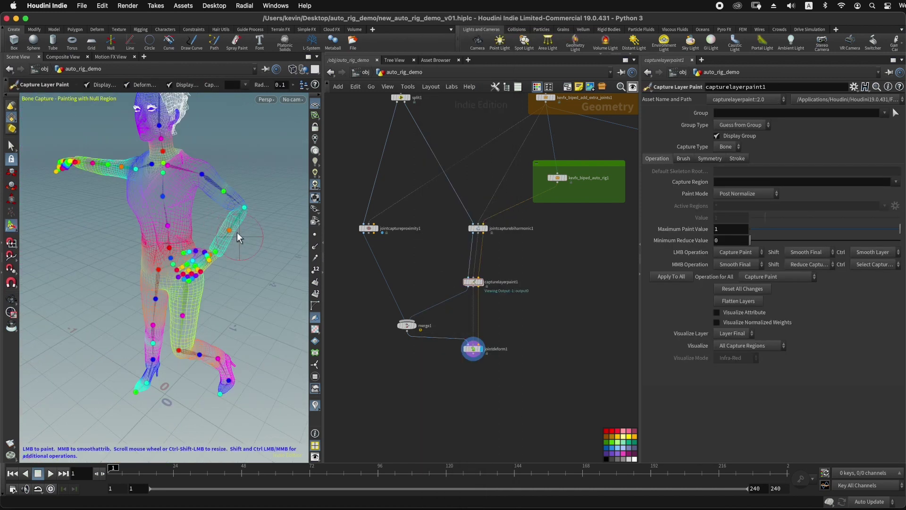
mouse_move(262, 288)
left_mouse_down("alt")
mouse_move(242, 297)
mouse_move(245, 275)
left_mouse_up("alt")
key("w")
right_click_drag(245, 275, 257, 293, "alt")
left_click_drag(257, 293, 232, 281, "alt")
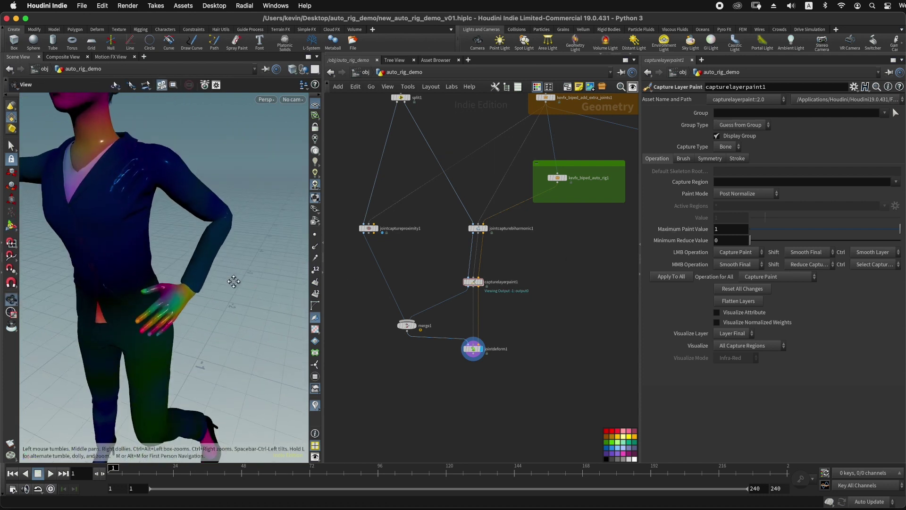
right_click_drag(233, 282, 265, 307, "alt")
mouse_move(265, 307)
left_mouse_down("alt")
mouse_move(249, 281)
mouse_move(238, 286)
left_mouse_up("alt")
key("w")
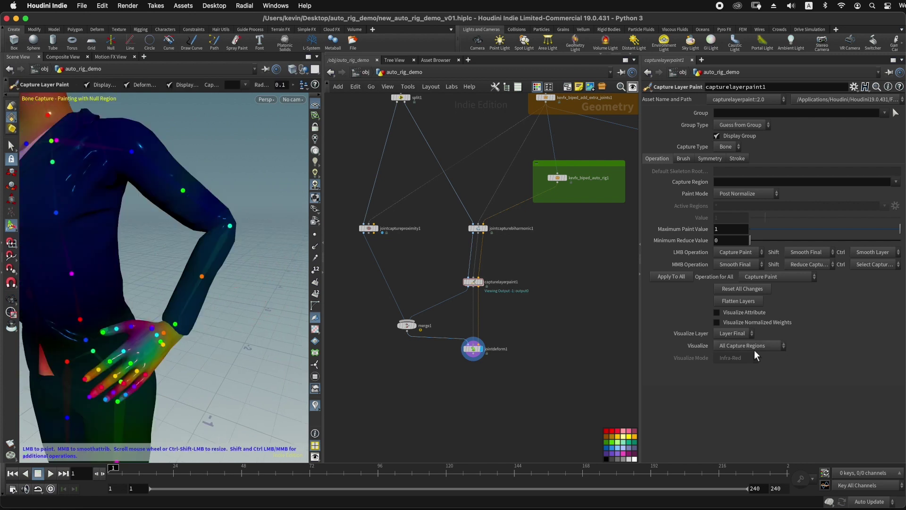
Set Visualize to Selected Capture Region and choose L_elbow_jnt as the capture region
left_click(730, 346)
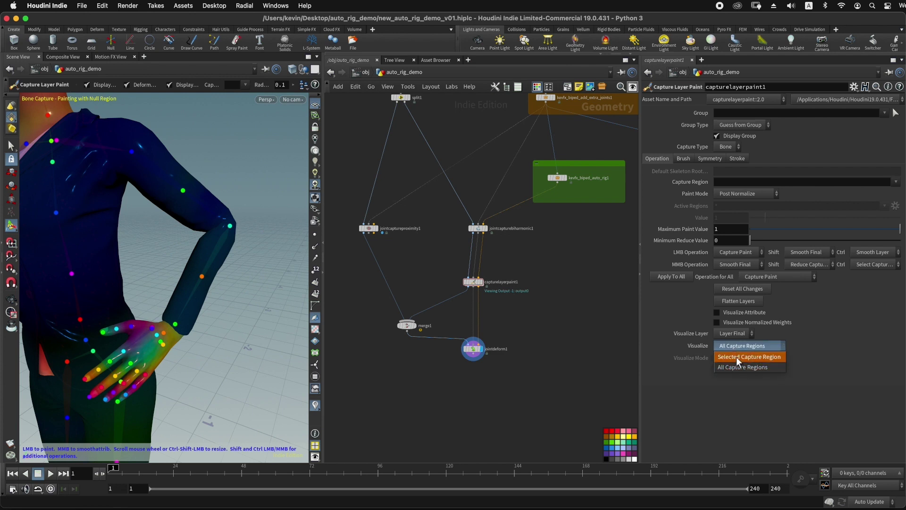
left_click(737, 357)
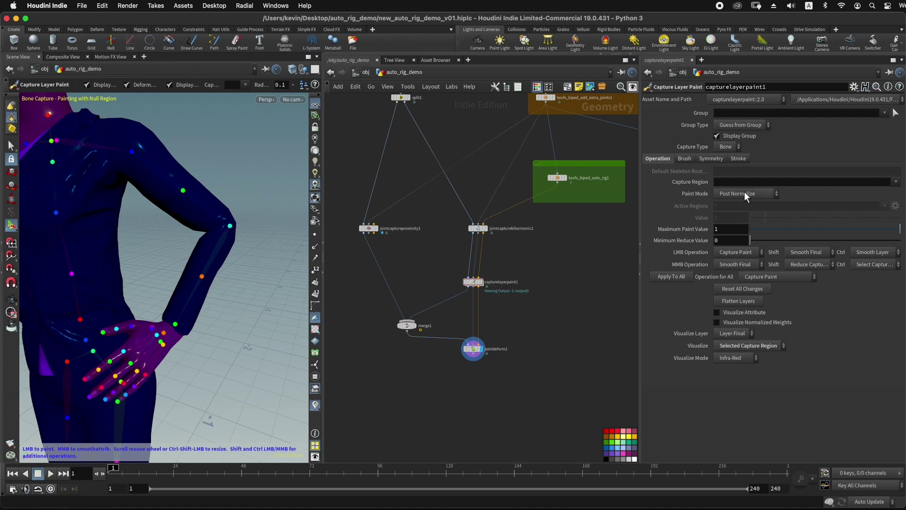
left_click(896, 183)
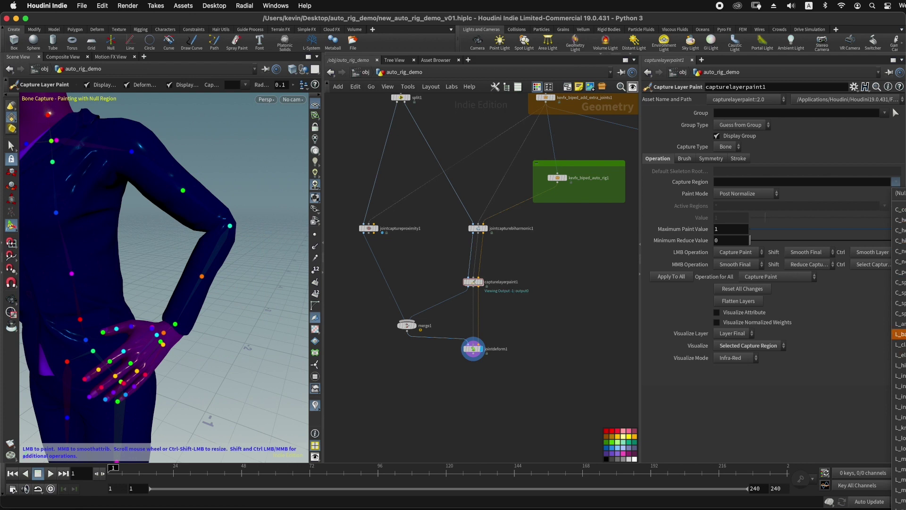
left_click(900, 355)
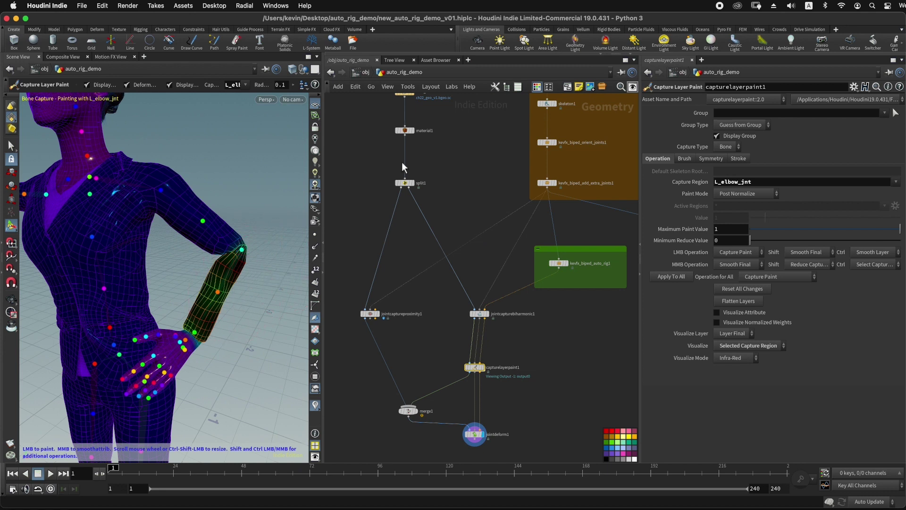
Switch the viewport to brighter lighting for the L_elbow_jnt weights and check the Visualize Mode options, keeping Infra-Red
left_click(315, 197)
left_click(350, 214)
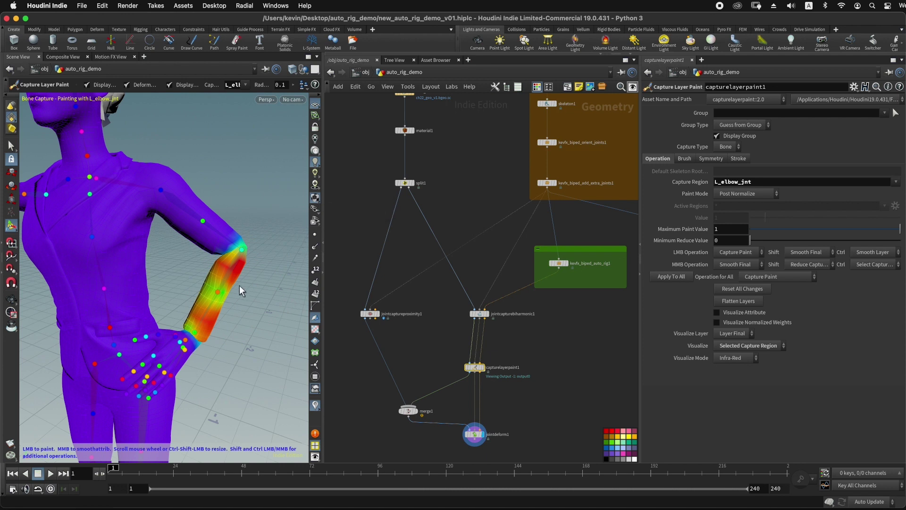
left_click_drag(267, 290, 236, 297, "alt")
middle_click_drag(236, 297, 199, 258, "alt")
left_click_drag(199, 258, 250, 265, "alt")
scroll(251, 266, "up", 3, "alt")
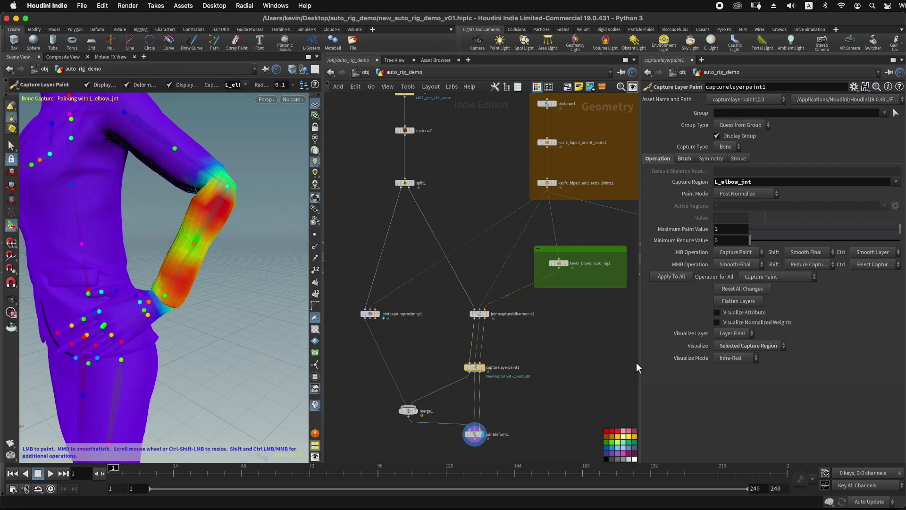
left_click(749, 358)
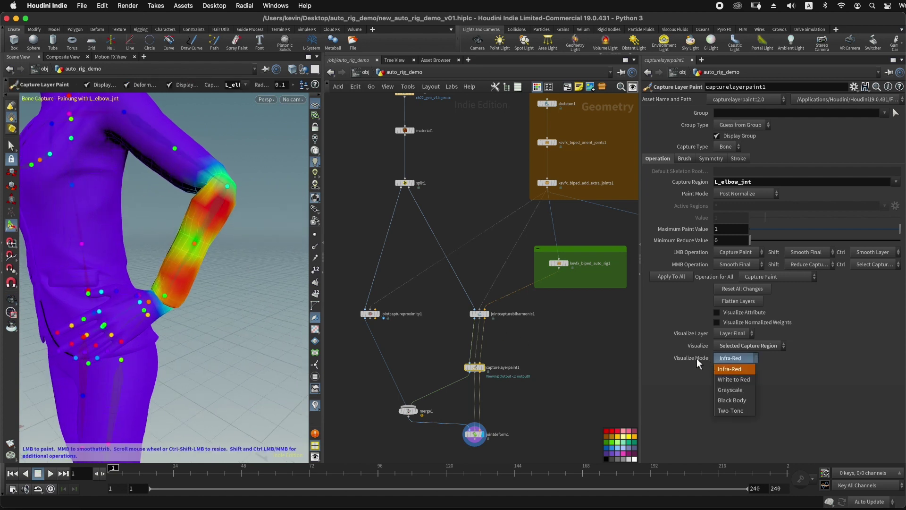
left_click(730, 358)
Resize the capture paint brush to a radius of 0.03 over the middle of the left forearm
middle_click_drag(258, 261, 245, 291, "alt")
right_click_drag(245, 291, 271, 279, "alt")
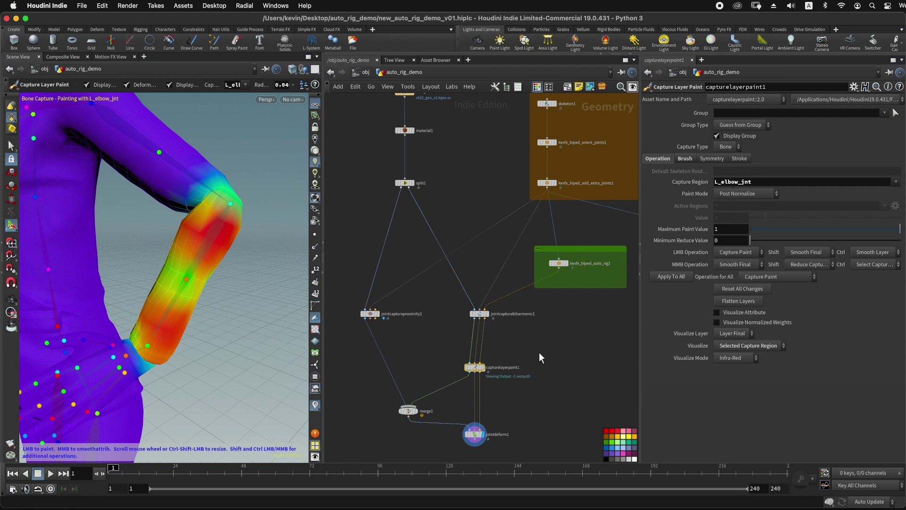
scroll(491, 382, "up", 2)
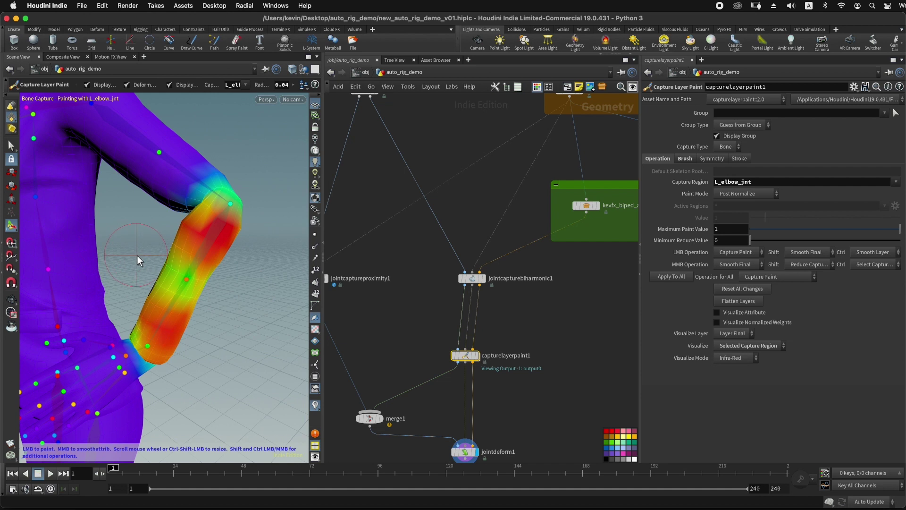
key("Return")
scroll(200, 267, "down", 3)
left_click_drag(200, 267, 194, 277)
scroll(199, 256, "up", 5)
left_click_drag(173, 255, 177, 257)
scroll(177, 256, "down", 3)
scroll(183, 258, "up", 3)
mouse_move(185, 248)
left_mouse_down()
mouse_move(191, 250)
mouse_move(177, 246)
left_mouse_up()
right_click(190, 244)
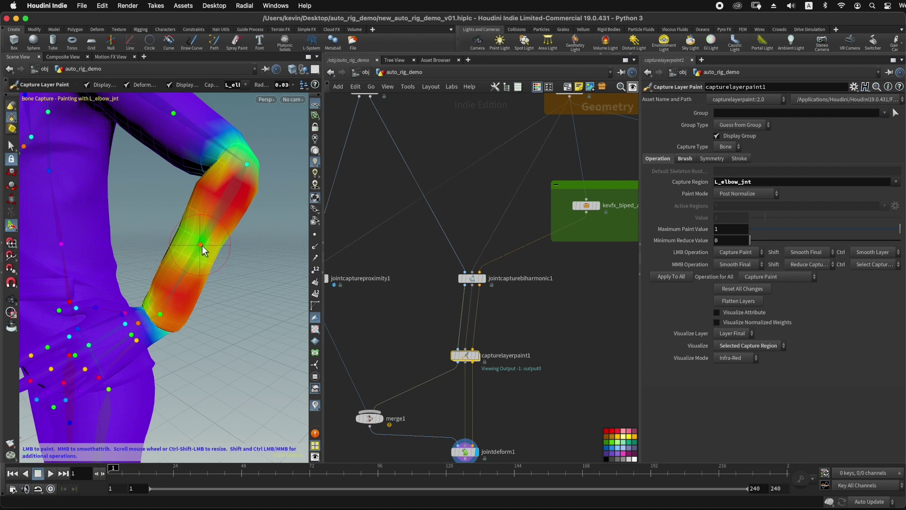
Reduce the capture brush radius to 0.02 and paint L_elbow_jnt weights around the upper forearm just below the left elbow
right_click_drag(192, 244, 233, 208, "alt")
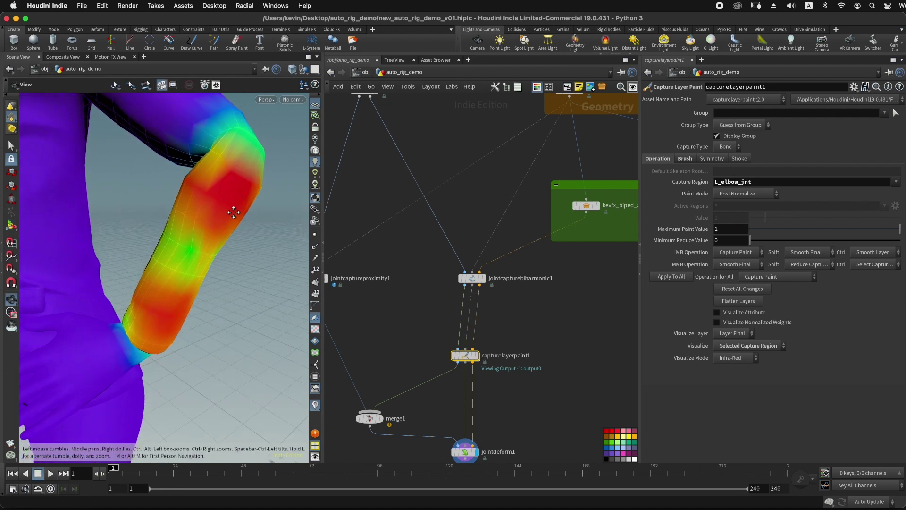
middle_click_drag(233, 208, 267, 250, "alt")
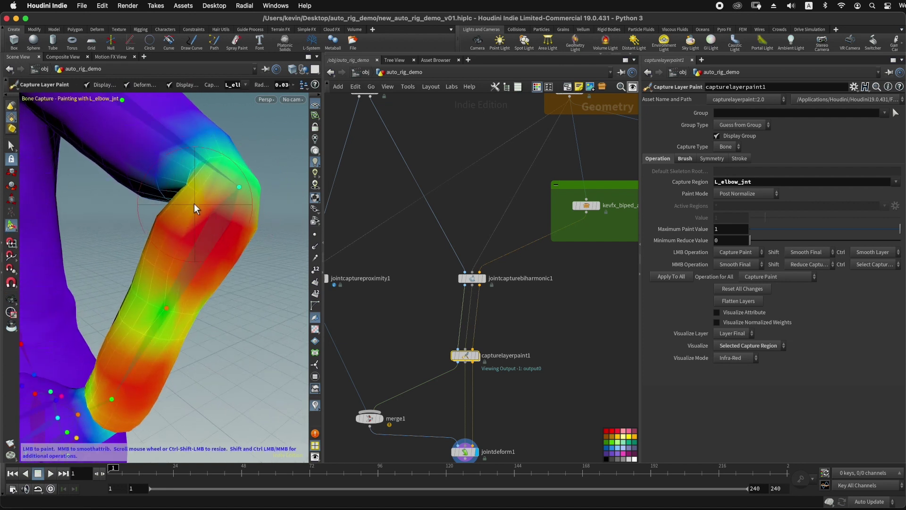
scroll(199, 205, "down", 5)
mouse_move(204, 203)
left_mouse_down()
mouse_move(192, 213)
mouse_move(256, 212)
mouse_move(248, 220)
mouse_move(200, 219)
mouse_move(222, 236)
mouse_move(201, 237)
mouse_move(212, 235)
mouse_move(220, 253)
mouse_move(255, 241)
left_mouse_up()
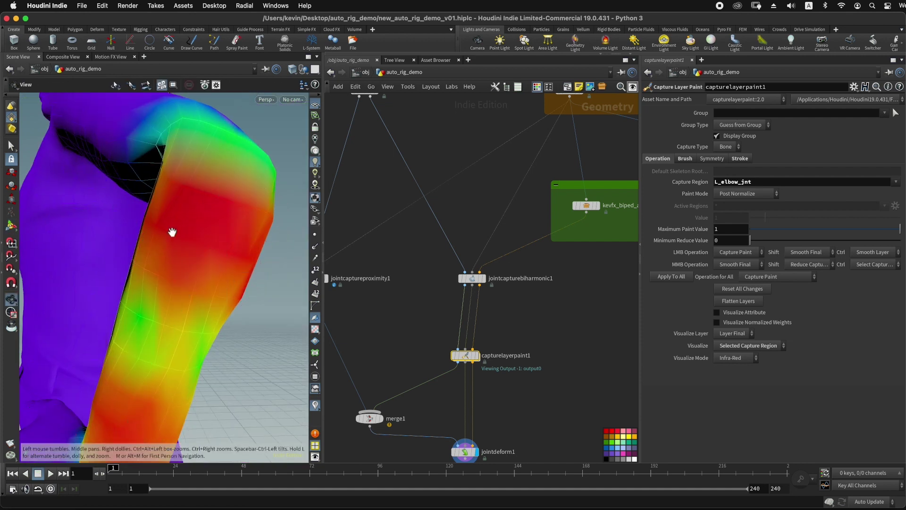
left_click_drag(172, 232, 238, 237, "alt")
mouse_move(119, 213)
left_mouse_down("alt")
mouse_move(174, 217)
mouse_move(174, 197)
left_mouse_up("alt")
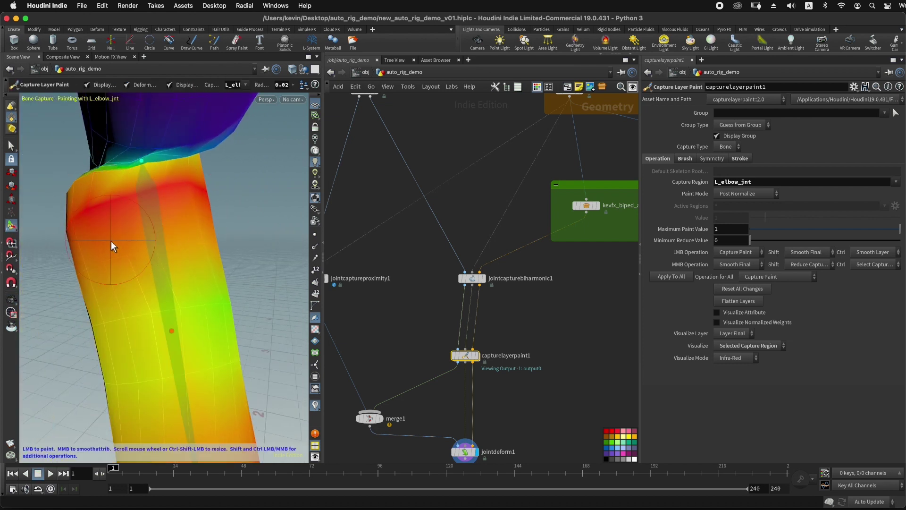
mouse_move(118, 212)
left_mouse_down("alt")
mouse_move(208, 178)
mouse_move(223, 216)
mouse_move(225, 186)
left_mouse_up("alt")
Set the brush operation to Smooth Final and smooth the L_elbow_jnt weights around the left elbow
right_click(224, 185)
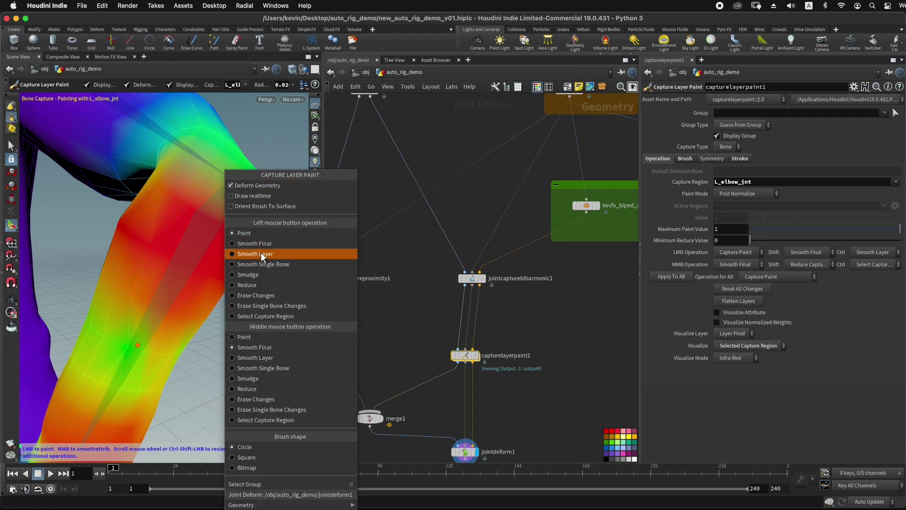
left_click(263, 244)
right_click(215, 187)
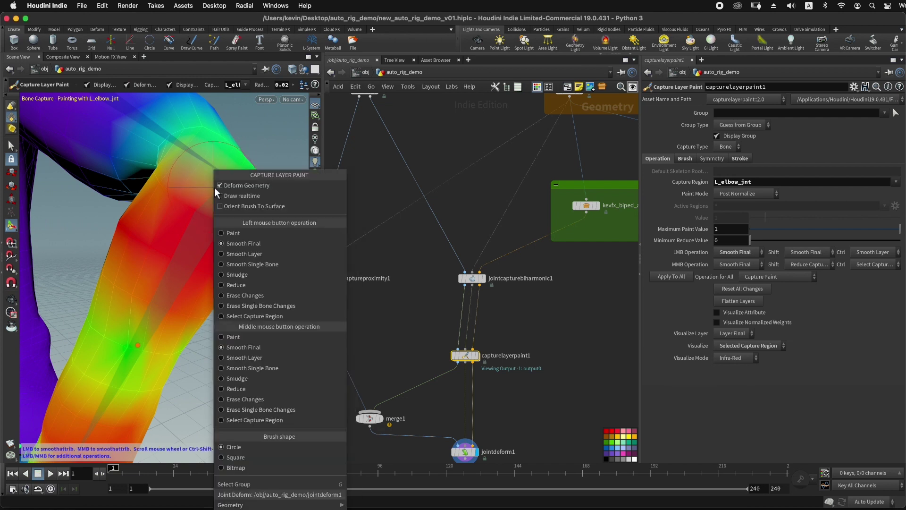
left_click(266, 126)
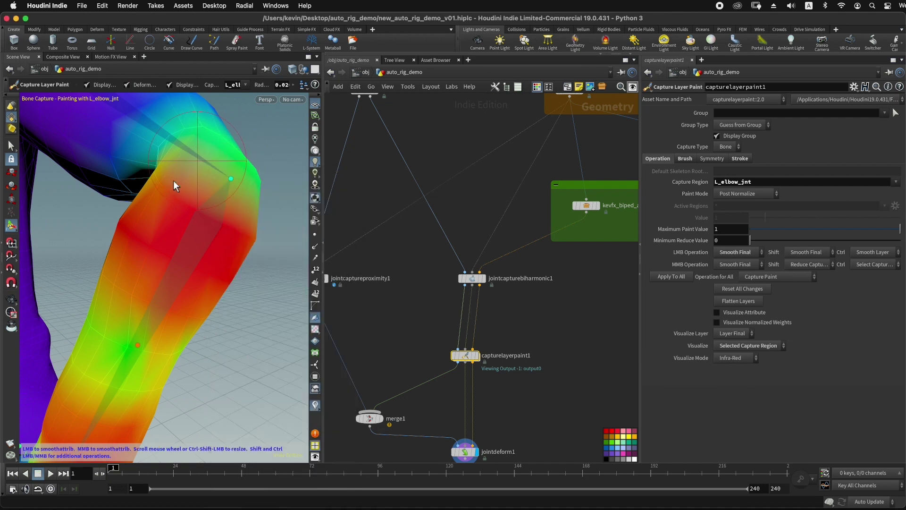
mouse_move(173, 180)
left_mouse_down()
mouse_move(171, 152)
mouse_move(213, 199)
mouse_move(245, 205)
mouse_move(188, 195)
mouse_move(207, 202)
mouse_move(202, 216)
mouse_move(254, 230)
mouse_move(188, 229)
mouse_move(225, 219)
left_mouse_up()
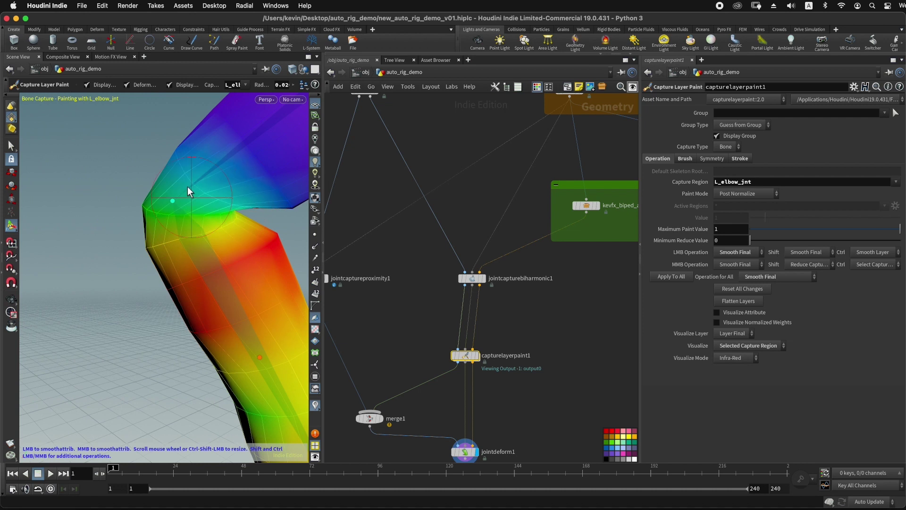
left_click_drag(135, 231, 242, 206, "alt")
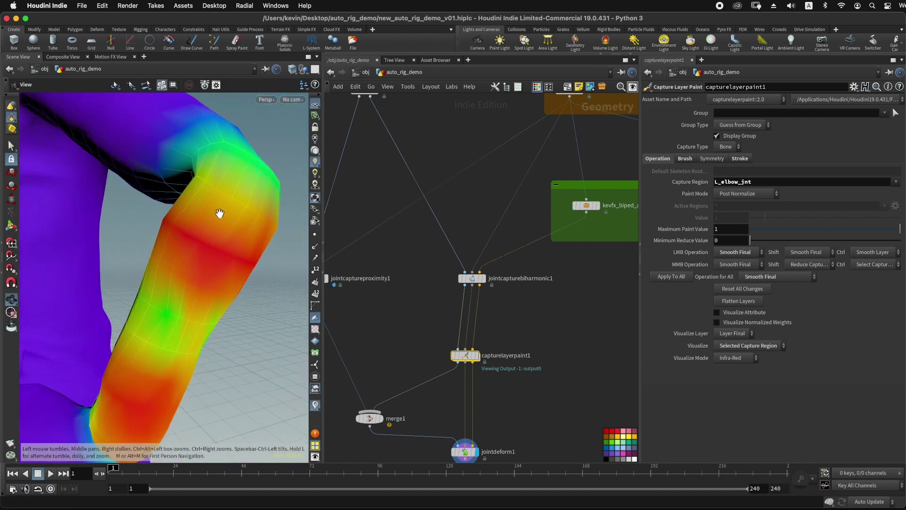
key("Return")
Choose L_lower_arm_0_jnt as the capture region and set the brush to Paint with a radius of 0.03
left_click(896, 181)
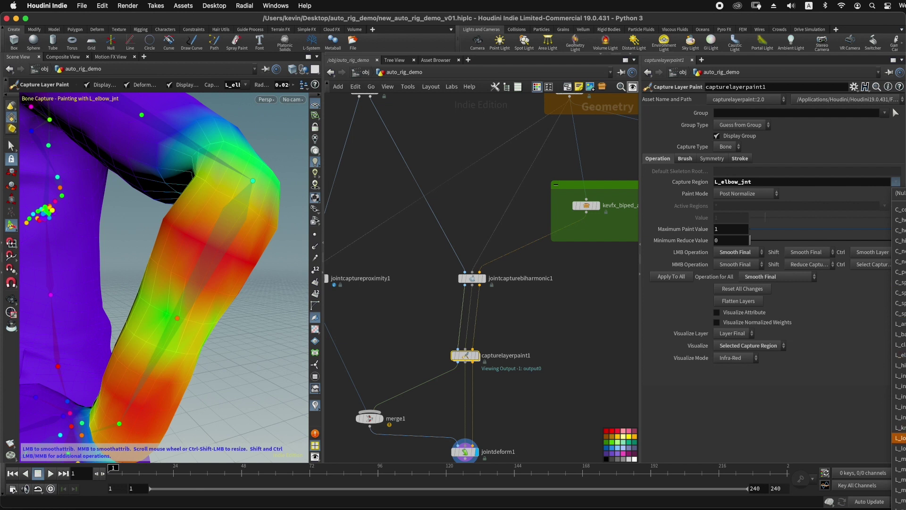
left_click(899, 438)
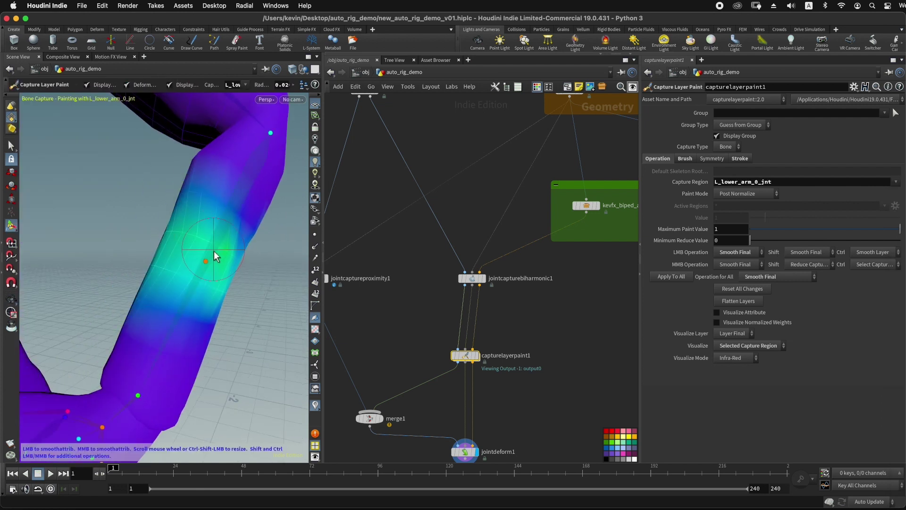
scroll(194, 271, "up", 5)
right_click(177, 292)
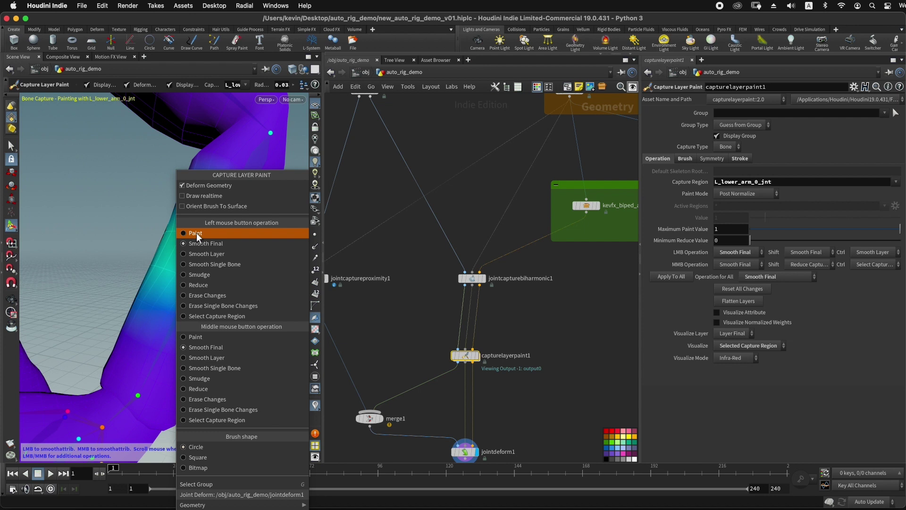
left_click(196, 234)
Paint L_lower_arm_0_jnt weights around the left forearm from its middle down to the wrist
mouse_move(196, 233)
left_mouse_down()
mouse_move(166, 315)
mouse_move(156, 293)
mouse_move(208, 292)
mouse_move(224, 323)
mouse_move(230, 305)
mouse_move(243, 314)
mouse_move(195, 292)
mouse_move(188, 299)
mouse_move(214, 285)
mouse_move(205, 248)
mouse_move(227, 251)
mouse_move(226, 322)
mouse_move(164, 286)
mouse_move(78, 298)
mouse_move(148, 287)
mouse_move(137, 292)
left_mouse_up()
left_click_drag(137, 292, 174, 303, "alt")
mouse_move(175, 303)
left_mouse_down()
mouse_move(123, 268)
mouse_move(161, 312)
left_mouse_up()
left_click_drag(53, 302, 64, 314)
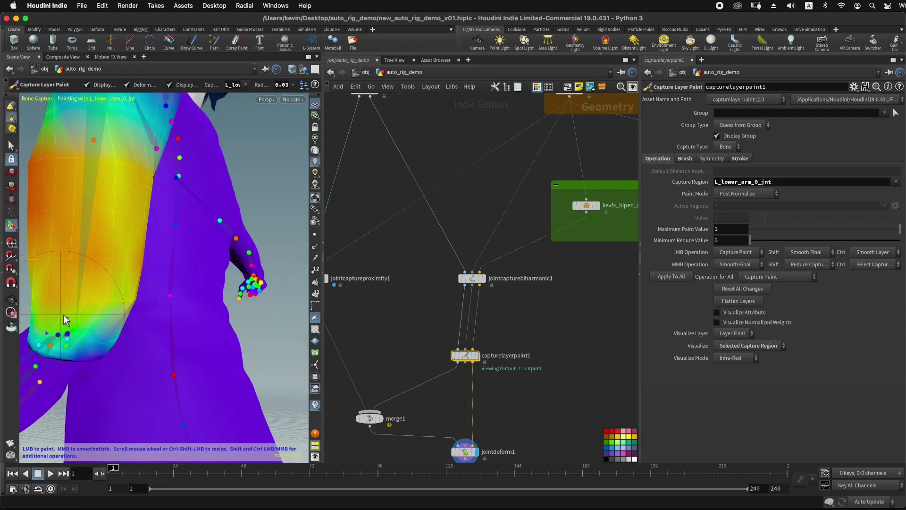
Set the brush to Smooth Final and smooth the L_lower_arm_0_jnt weights from the wrist up the whole left forearm
right_click(103, 219)
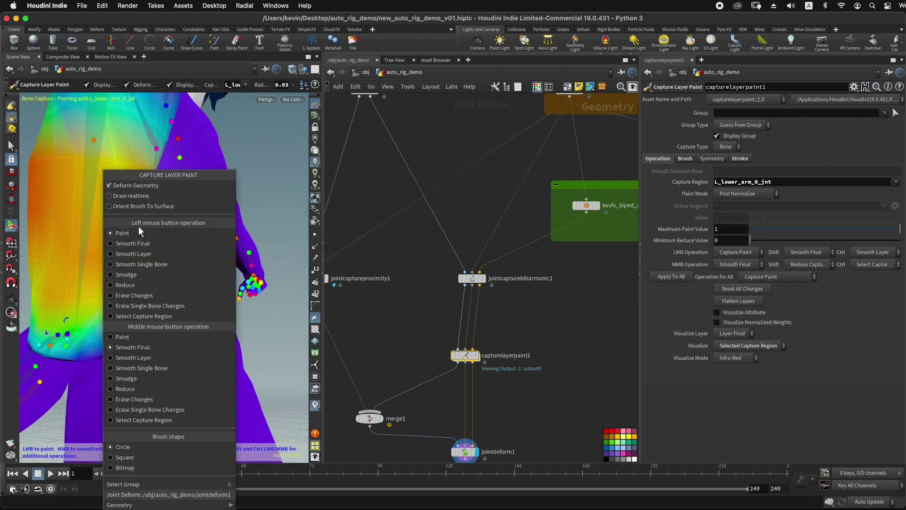
left_click(133, 242)
mouse_move(99, 310)
left_mouse_down()
mouse_move(119, 274)
mouse_move(154, 287)
mouse_move(183, 227)
mouse_move(87, 320)
mouse_move(156, 269)
left_mouse_up()
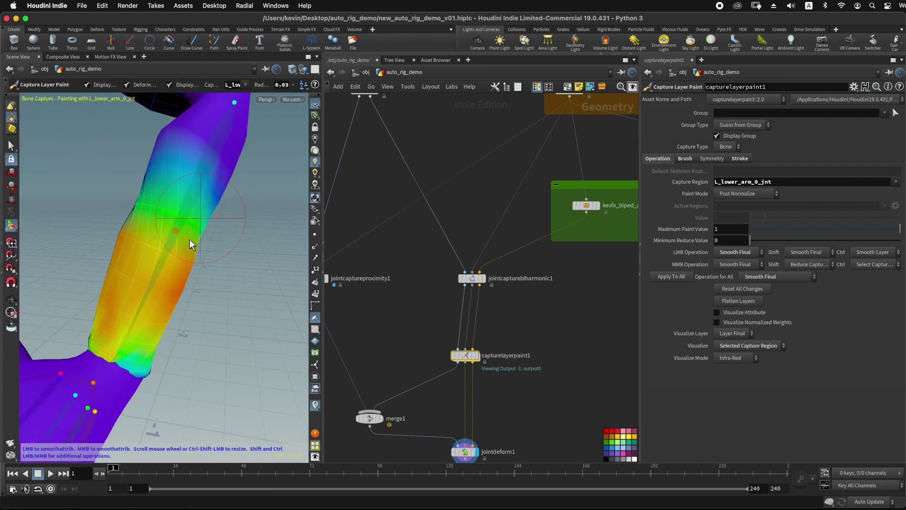
mouse_move(188, 239)
left_mouse_down("alt")
mouse_move(236, 212)
mouse_move(198, 226)
mouse_move(240, 236)
left_mouse_up("alt")
mouse_move(241, 236)
left_mouse_down("alt")
mouse_move(214, 258)
mouse_move(269, 302)
left_mouse_up("alt")
mouse_move(269, 302)
left_mouse_down()
mouse_move(292, 287)
mouse_move(199, 288)
left_mouse_up()
mouse_move(198, 287)
left_mouse_down()
mouse_move(172, 328)
mouse_move(175, 366)
left_mouse_up()
left_click_drag(175, 366, 251, 356, "alt")
right_click_drag(250, 356, 231, 209, "alt")
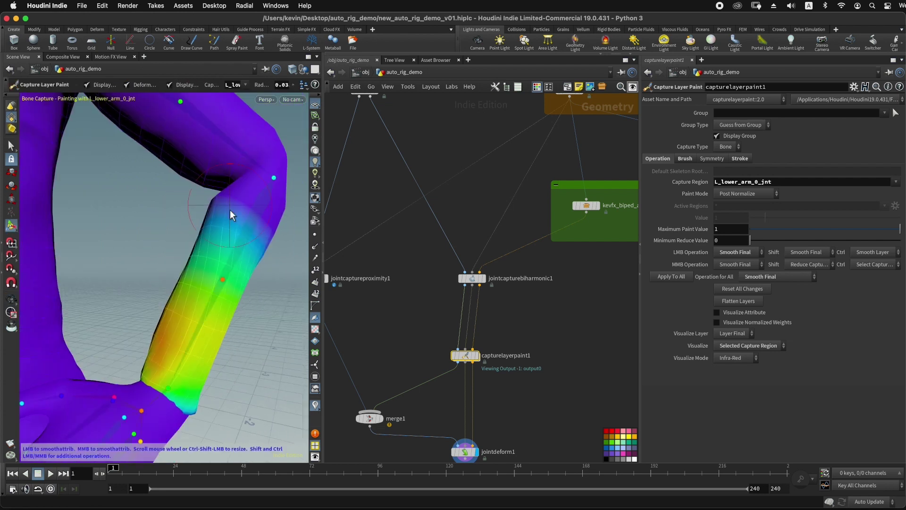
Examine the painted L_lower_arm_0_jnt weights in wireframe display, on the forearm and across the whole figure
key("shift+w")
left_click_drag(248, 304, 265, 315, "alt")
left_click_drag(258, 257, 238, 239, "alt")
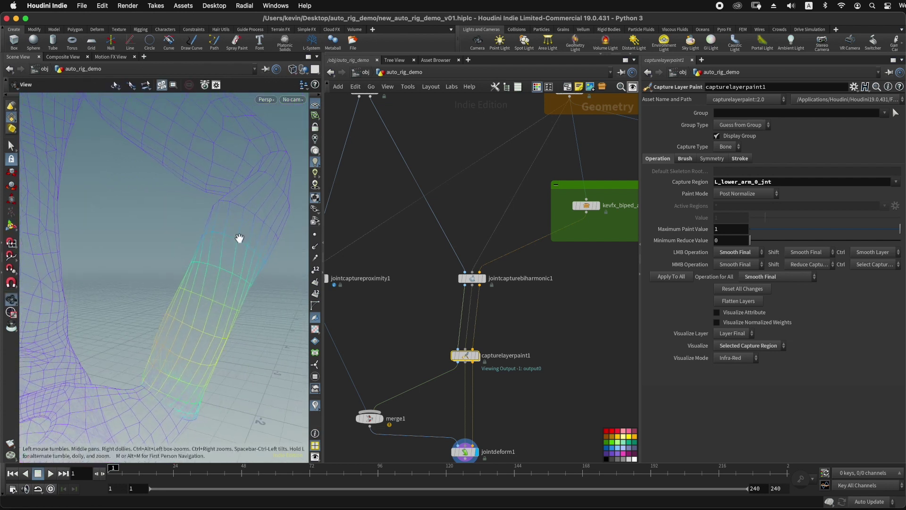
left_click_drag(207, 335, 229, 287, "alt")
right_click_drag(254, 237, 176, 223)
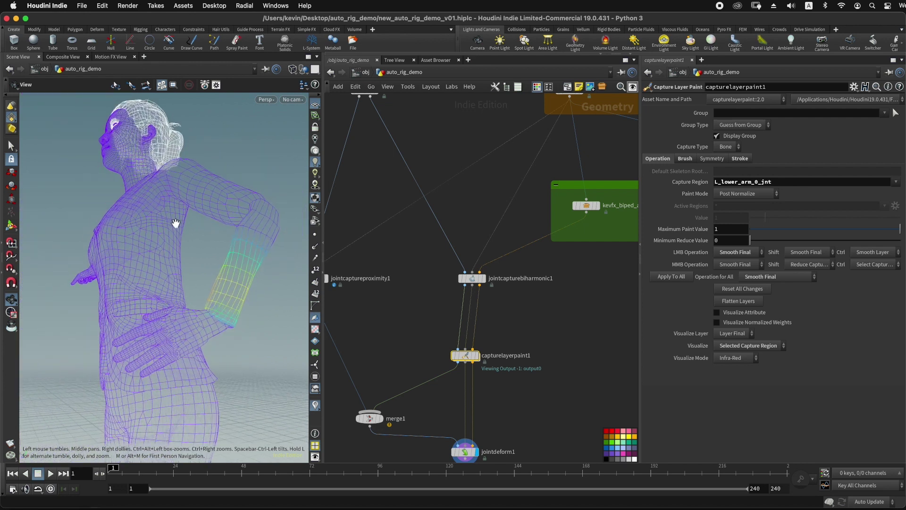
left_click_drag(194, 250, 229, 252)
right_click_drag(229, 252, 181, 221)
middle_click_drag(182, 221, 239, 226, "alt")
right_click_drag(238, 227, 189, 227, "alt")
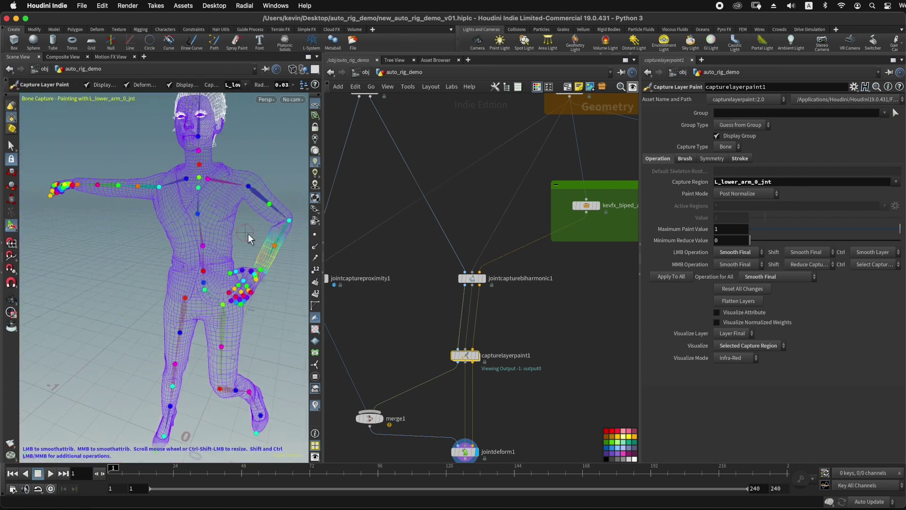
Return to shaded display and examine the posed character's deformation at the jointdeform1 node
key("shift+w")
right_click_drag(247, 229, 210, 234, "alt")
middle_click_drag(248, 231, 220, 222)
mouse_move(261, 278)
left_mouse_down()
mouse_move(285, 262)
mouse_move(220, 267)
mouse_move(247, 267)
left_mouse_up()
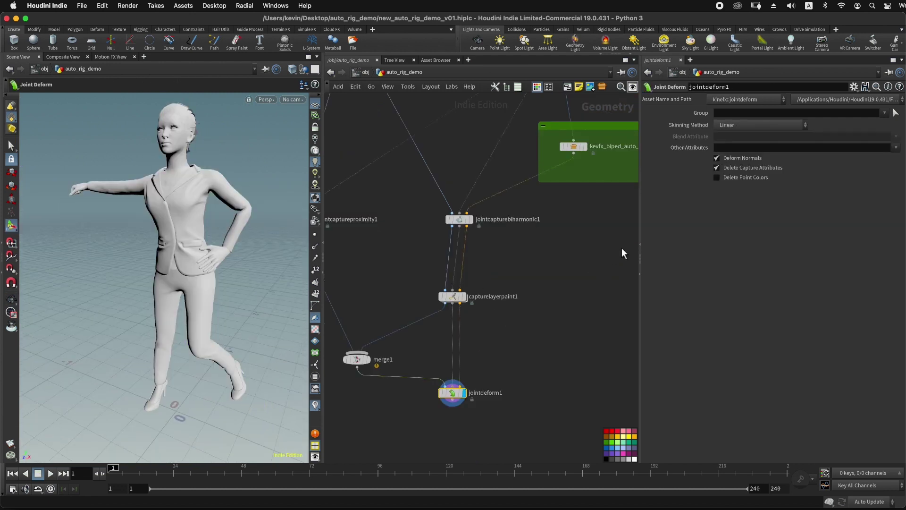
Revert the parameters of the kevfx_biped_auto_rig1 node to factory defaults
middle_click_drag(572, 224, 543, 281)
left_click_drag(586, 223, 530, 195)
left_click(854, 87)
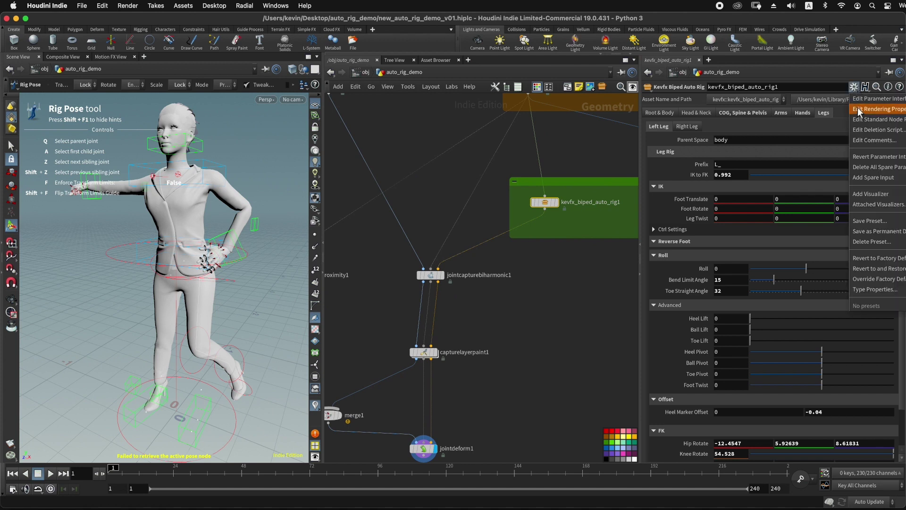
left_click(871, 256)
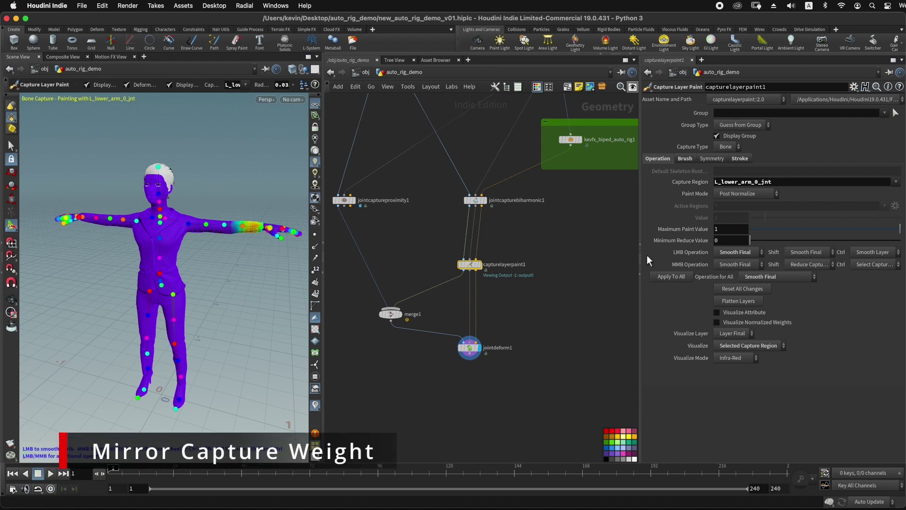
Compare the right forearm's weights by showing capture region R_lower_arm_0_jnt, and set capturelayerpaint1 back to L_lower_arm_0_jnt
key("BackSpace")
type("R")
key("Return")
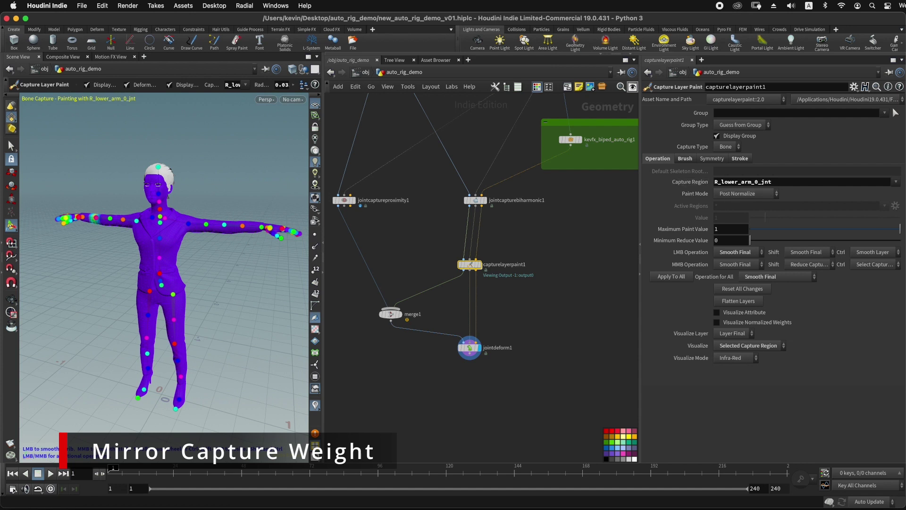
left_click_drag(52, 230, 90, 232, "alt")
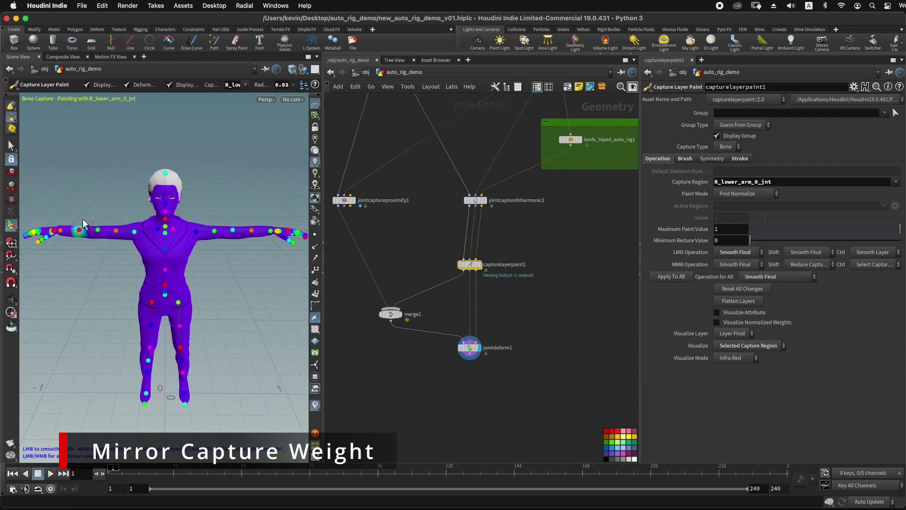
left_click(719, 183)
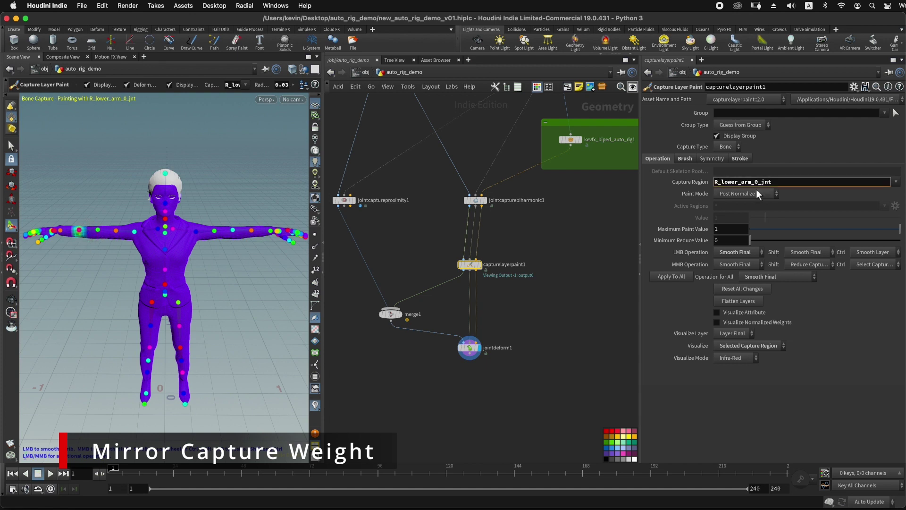
key("BackSpace")
type("L")
key("Return")
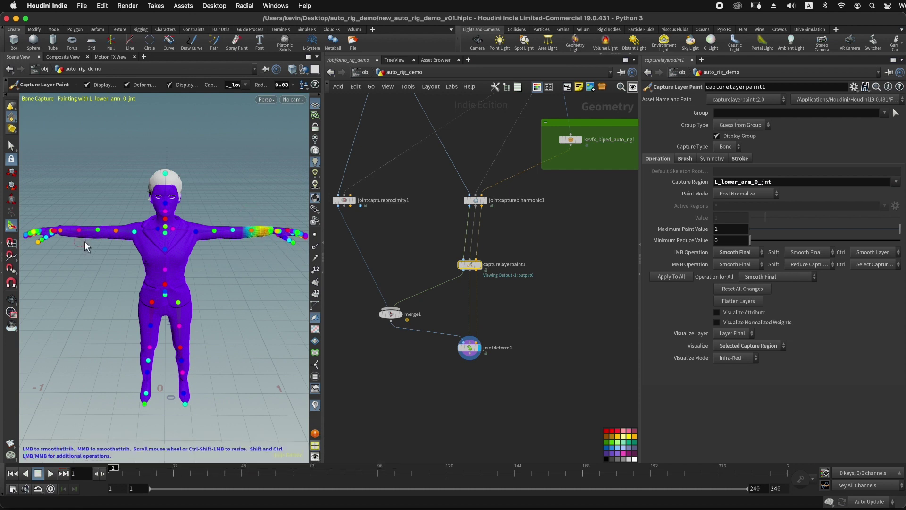
Insert a Capture Mirror node between capturelayerpaint1 and merge1
left_click(437, 286)
key("Tab")
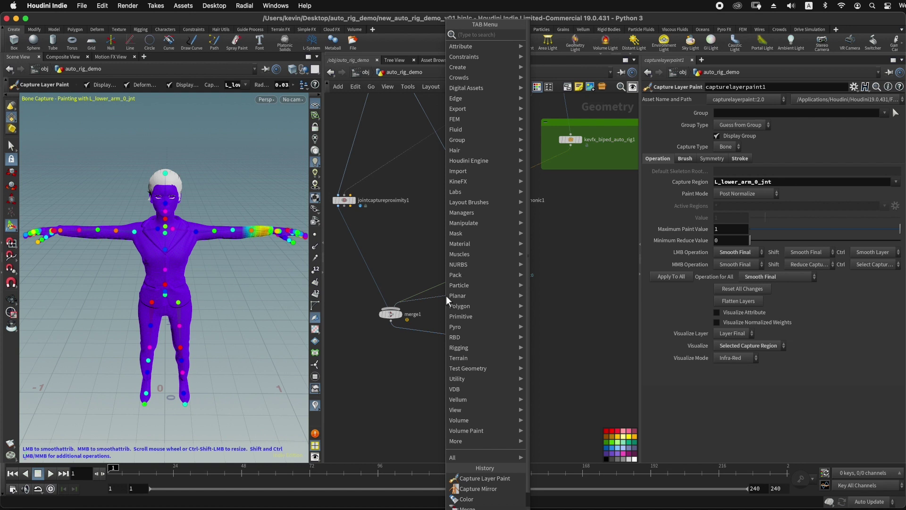
type("capture mi")
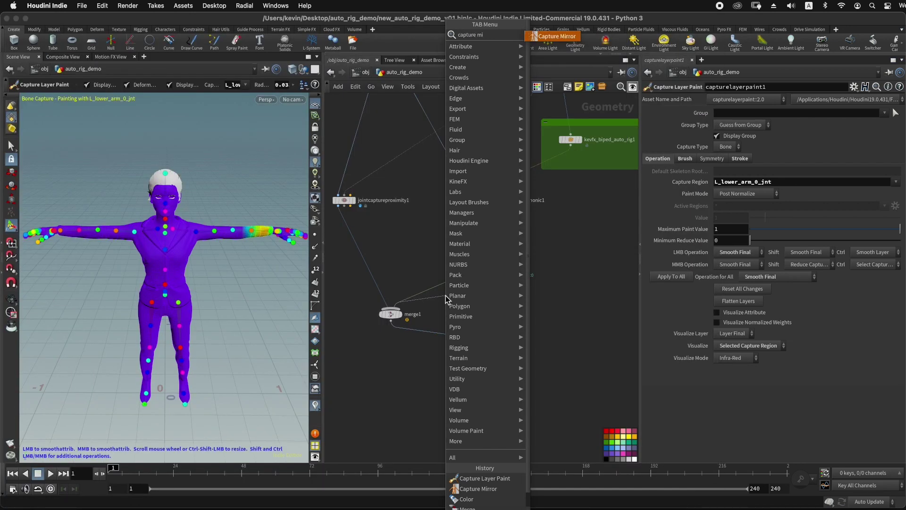
key("Return")
left_click(446, 296)
Set the Capture Mirror name patterns to From L_* and To R_*
left_click(734, 194)
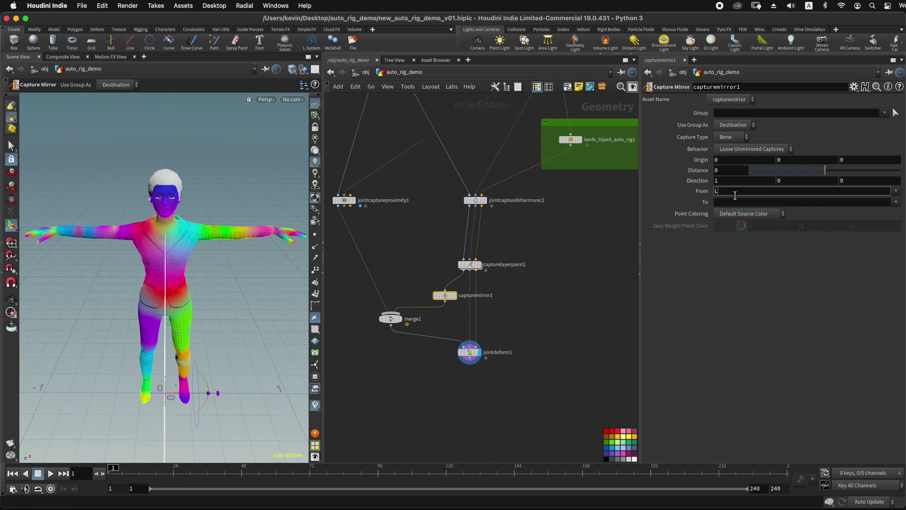
key("Tab")
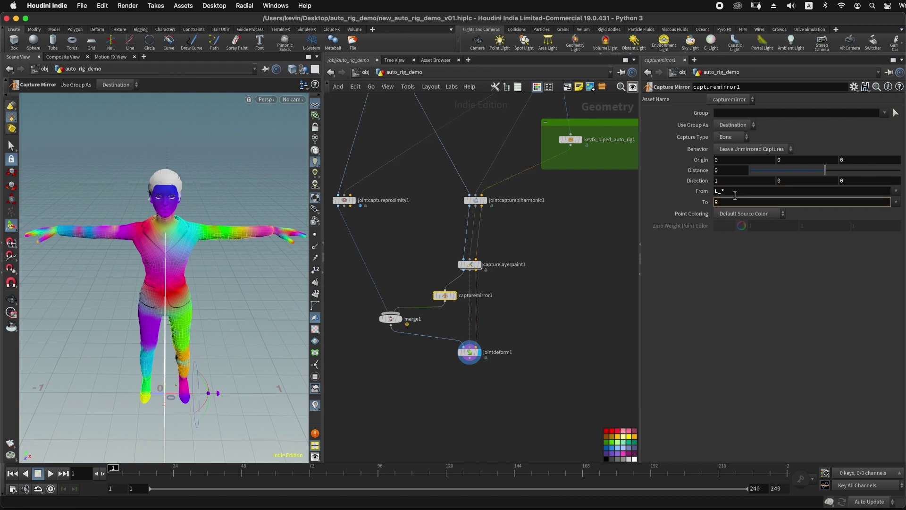
key("Return")
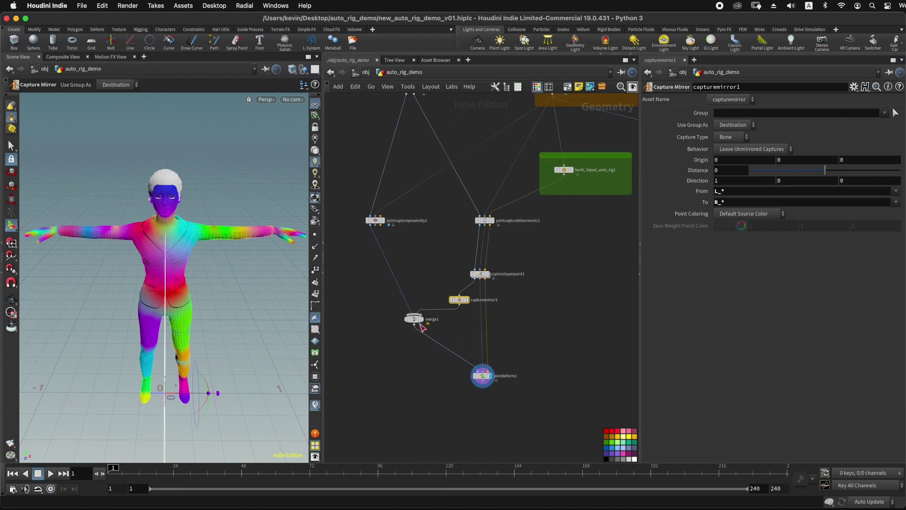
Make room above merge1 and insert a second Capture Layer Paint node after capturemirror1
left_click_drag(416, 320, 456, 329)
left_click(525, 328)
key("Tab")
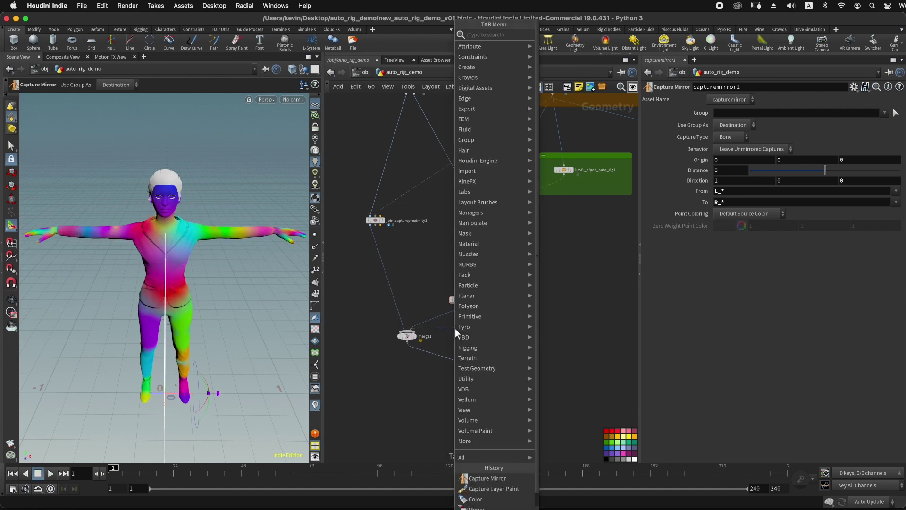
type("capu")
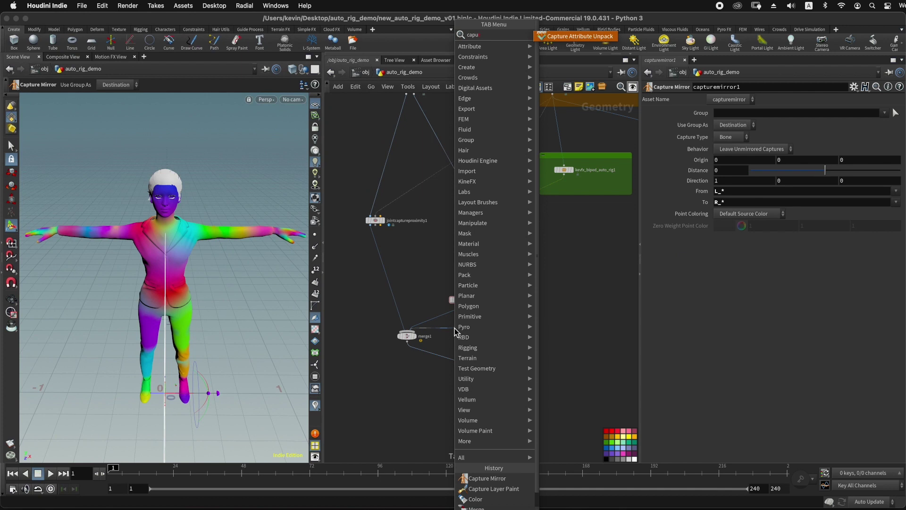
key("BackSpace")
type("lay")
key("Return")
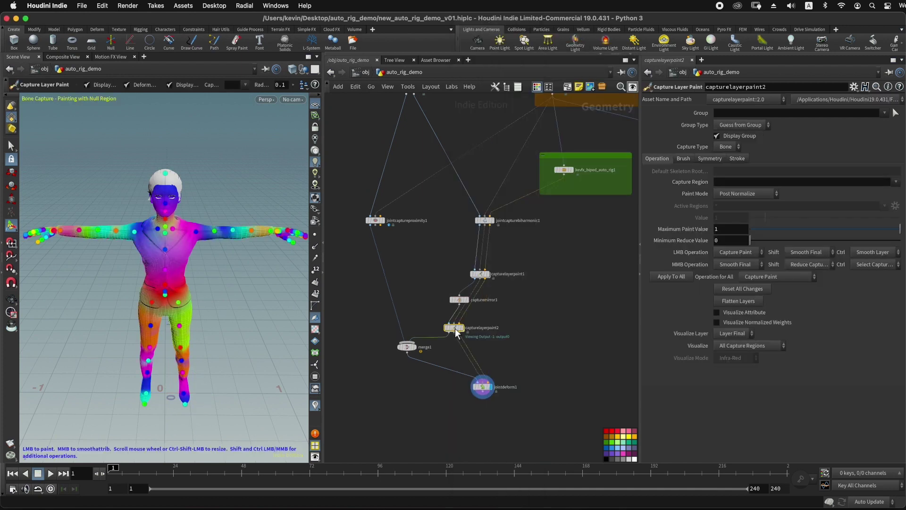
left_click_drag(455, 328, 470, 334)
Set capturelayerpaint2's capture region to R_lower_arm_0_jnt and visualize only the Selected Capture Region
left_click(480, 274)
type("L_lower_arm_0_jnt")
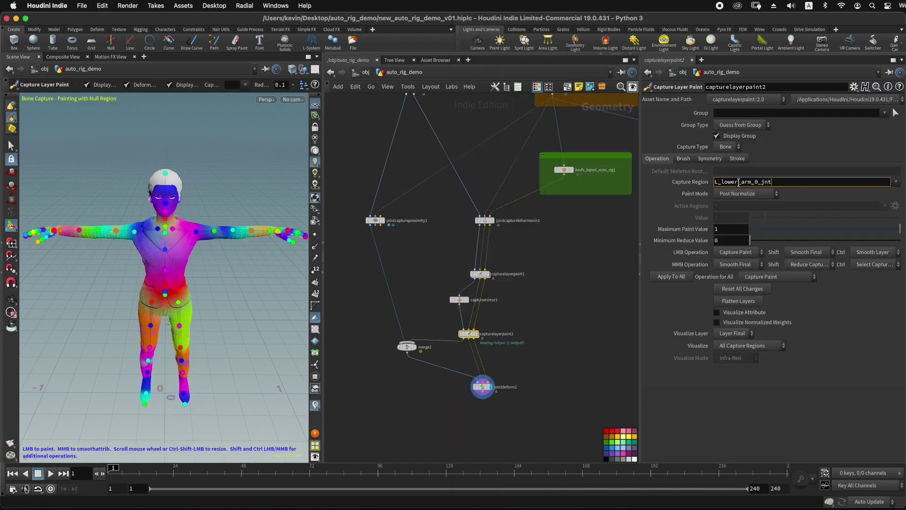
key("Return")
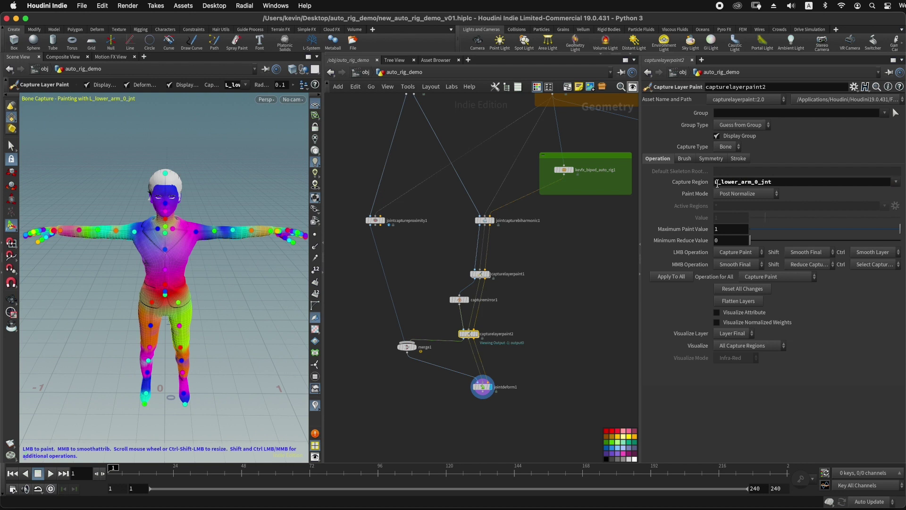
left_click_drag(718, 185, 722, 188)
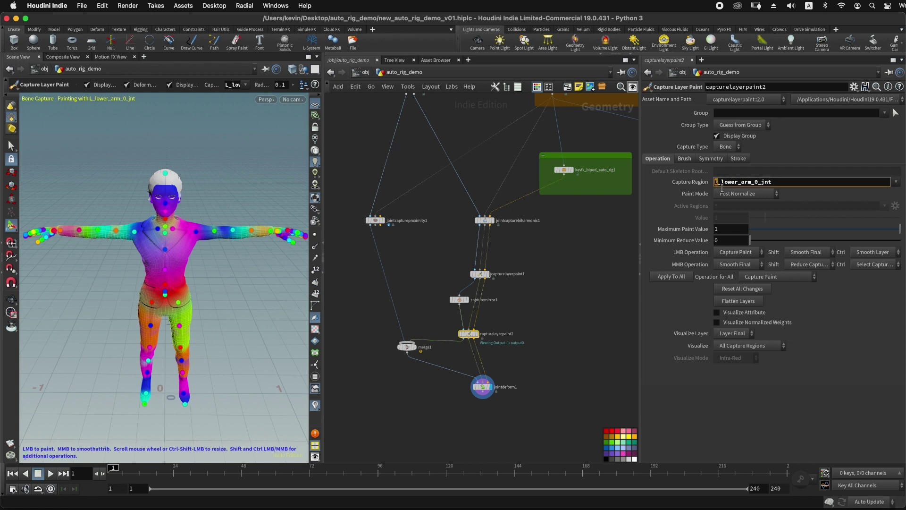
type("R")
left_click(739, 345)
left_click(735, 355)
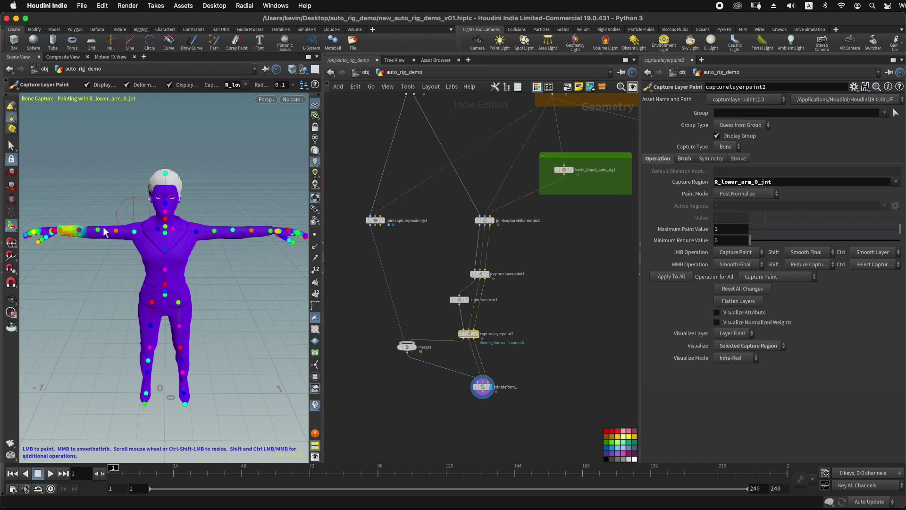
Toggle the bypass of capturemirror1 repeatedly to compare the right forearm's weights with and without mirroring
middle_click_drag(107, 260, 168, 259, "alt")
right_click_drag(168, 259, 108, 215, "alt")
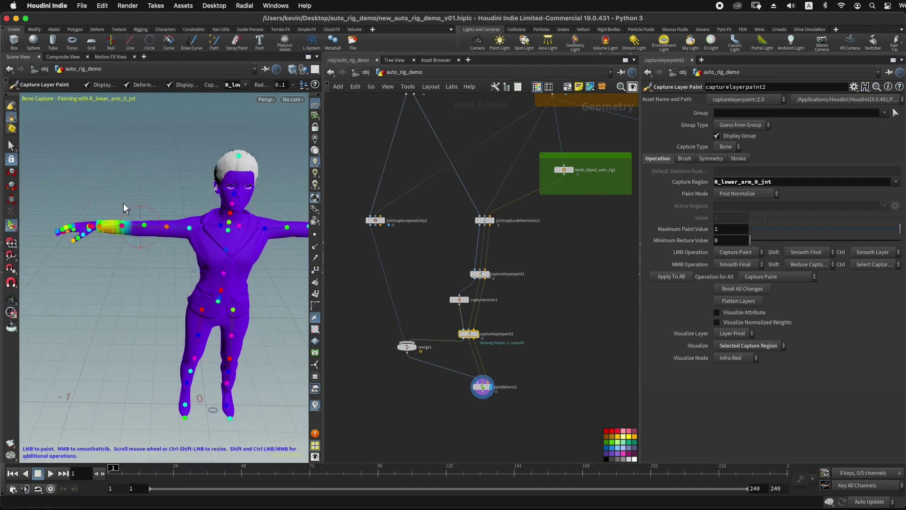
left_click_drag(435, 281, 491, 344)
left_click(445, 288)
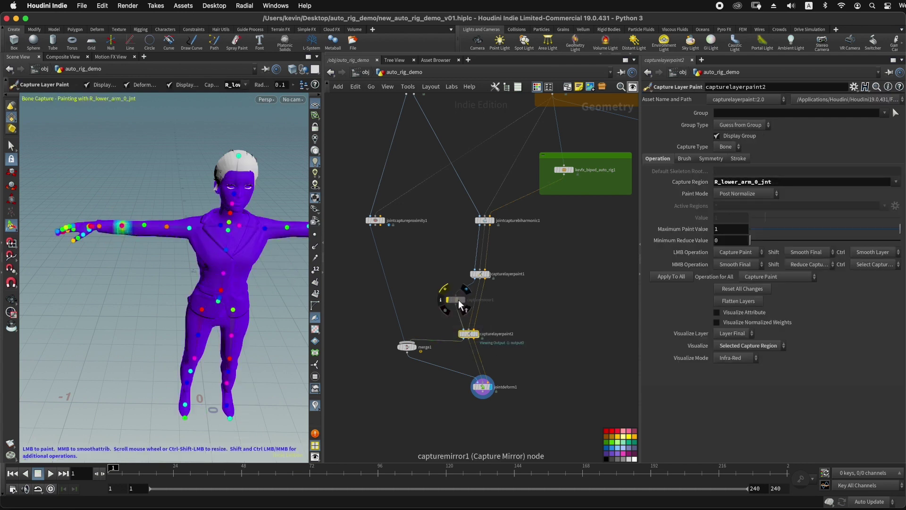
left_click(446, 287)
left_click(447, 287)
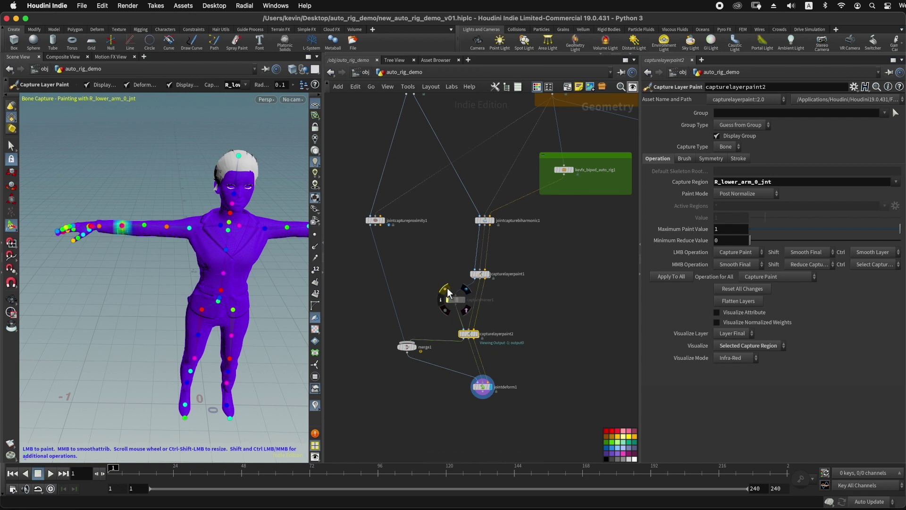
left_click(447, 288)
left_click(447, 287)
left_click(446, 287)
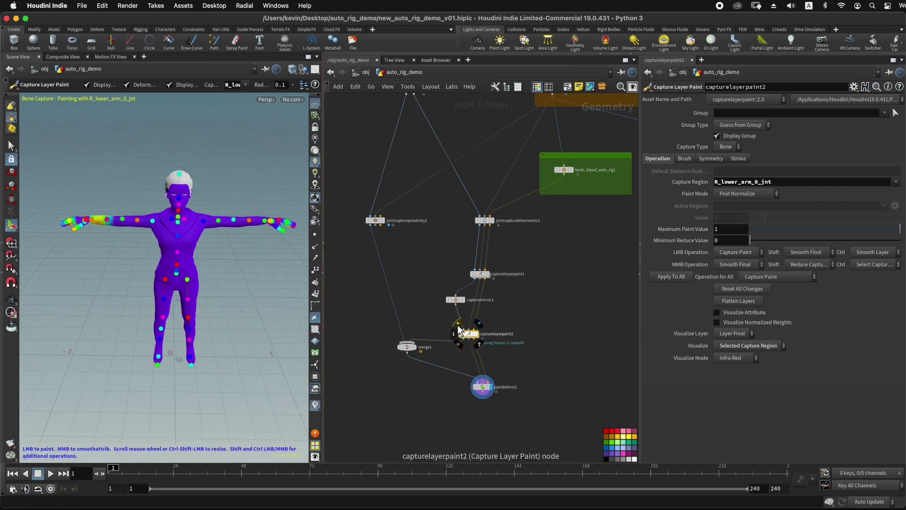
Bypass capturelayerpaint2 and show the rig controls of kevfx_biped_auto_rig1 on the textured character
left_click(458, 325)
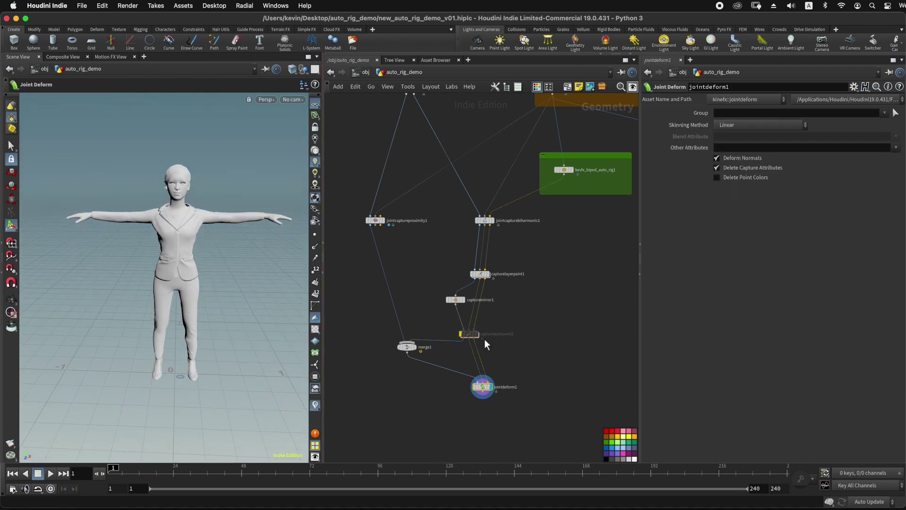
left_click_drag(559, 170, 559, 170)
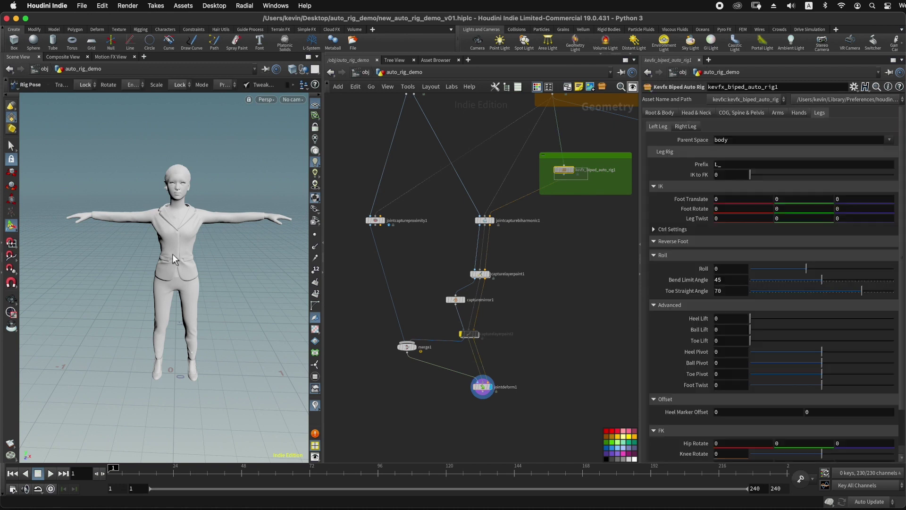
right_click(315, 198)
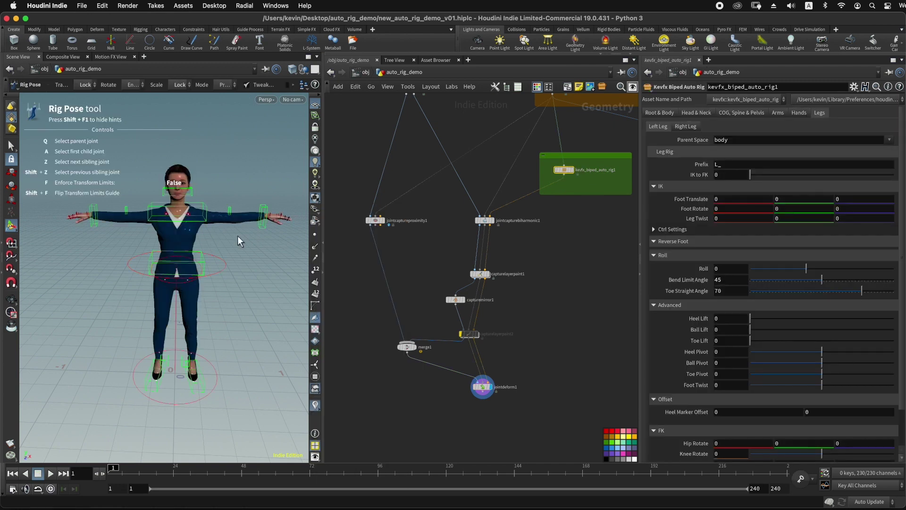
Pose both arms by moving the left and right hand controls down and inward toward the hips, and hide the Rig Pose hints
left_click(264, 221)
mouse_move(261, 301)
middle_mouse_down()
mouse_move(227, 313)
mouse_move(233, 327)
middle_mouse_up()
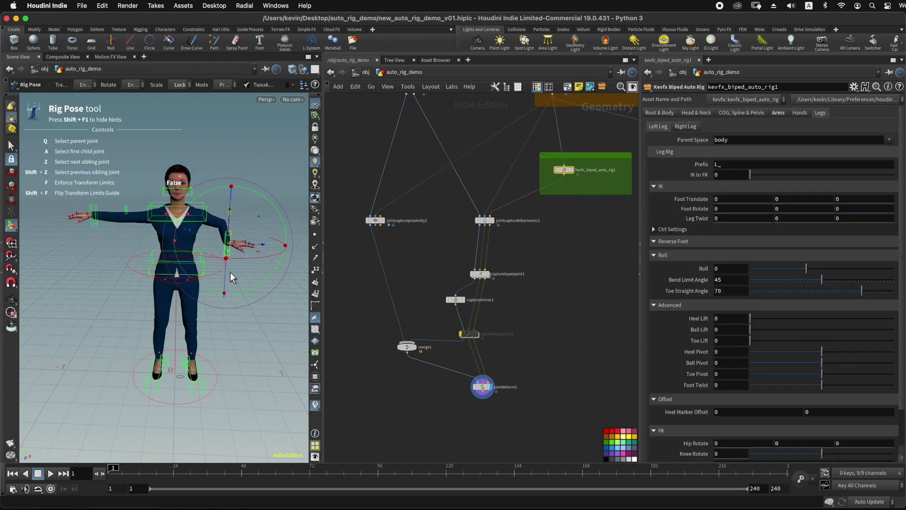
key("shift+F1")
left_click(93, 215)
middle_click_drag(99, 302, 137, 339)
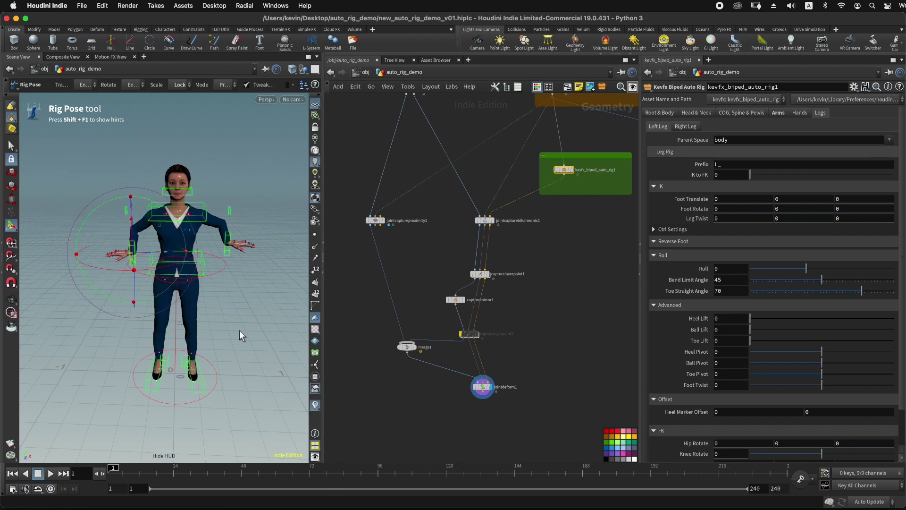
Raise the left foot control and move it forward to bend the knee, with a foot translate of about -0.198, 0.157, 0.333
left_click_drag(192, 288, 167, 292, "alt")
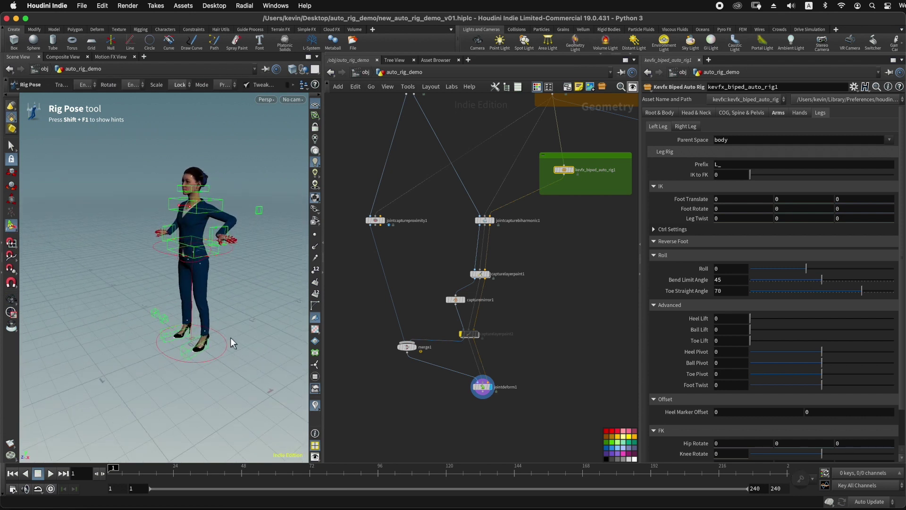
right_click_drag(185, 336, 217, 342, "alt")
left_click_drag(217, 342, 190, 338, "alt")
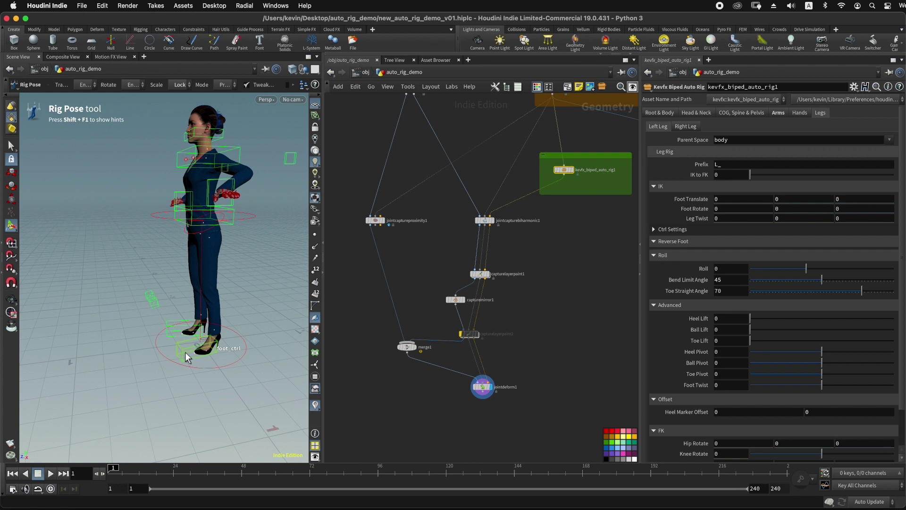
left_click(185, 353)
middle_click_drag(283, 328, 229, 302)
left_click_drag(192, 303, 273, 304, "alt")
right_click_drag(273, 304, 254, 276, "alt")
left_click_drag(253, 275, 225, 280, "alt")
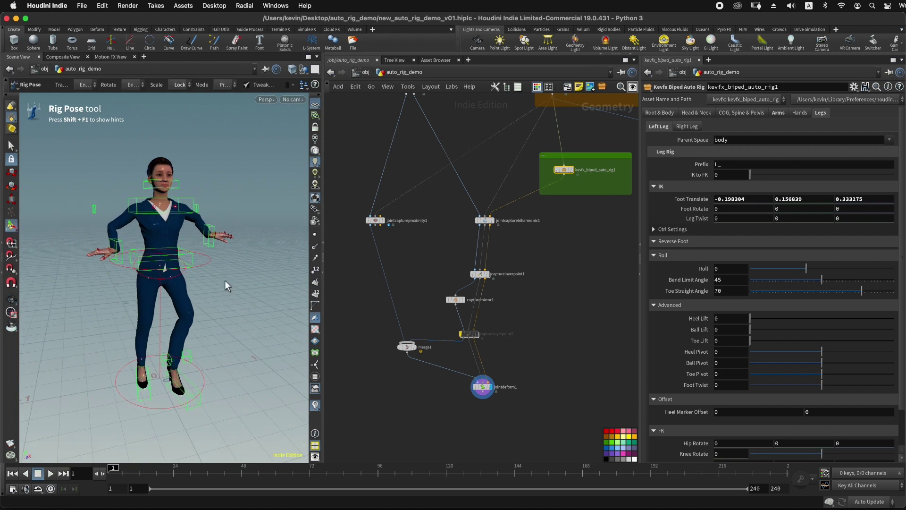